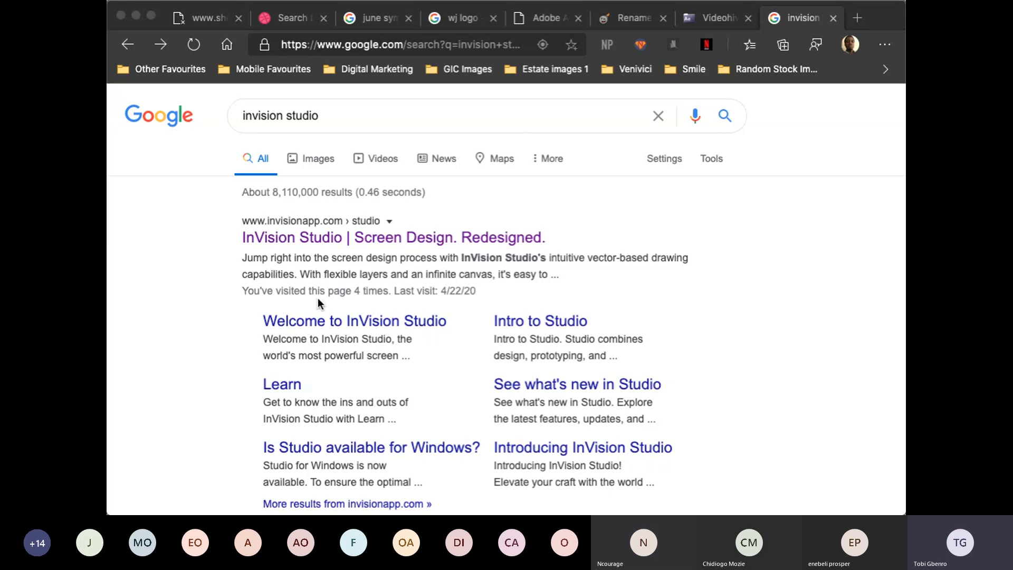
Open the InVision Studio website from the search results, look over its page and bring up the free download form
left_click(357, 238)
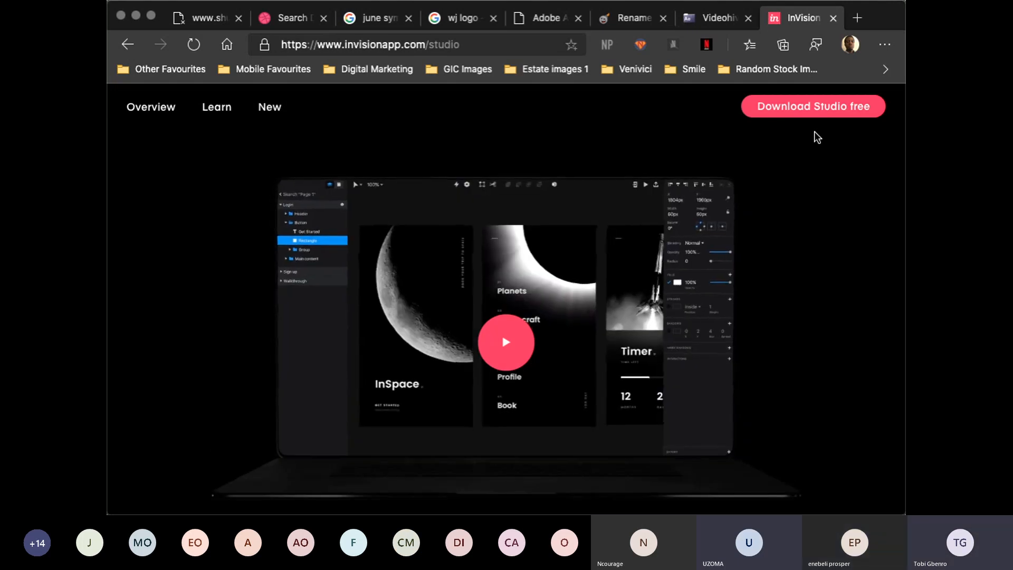
scroll(787, 190, "down", 2)
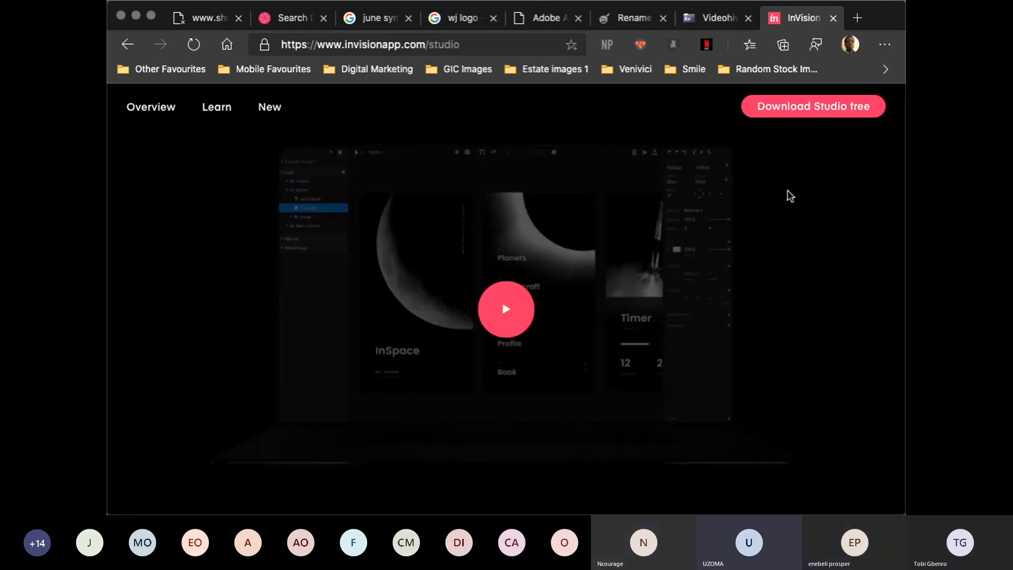
scroll(787, 190, "down", 7)
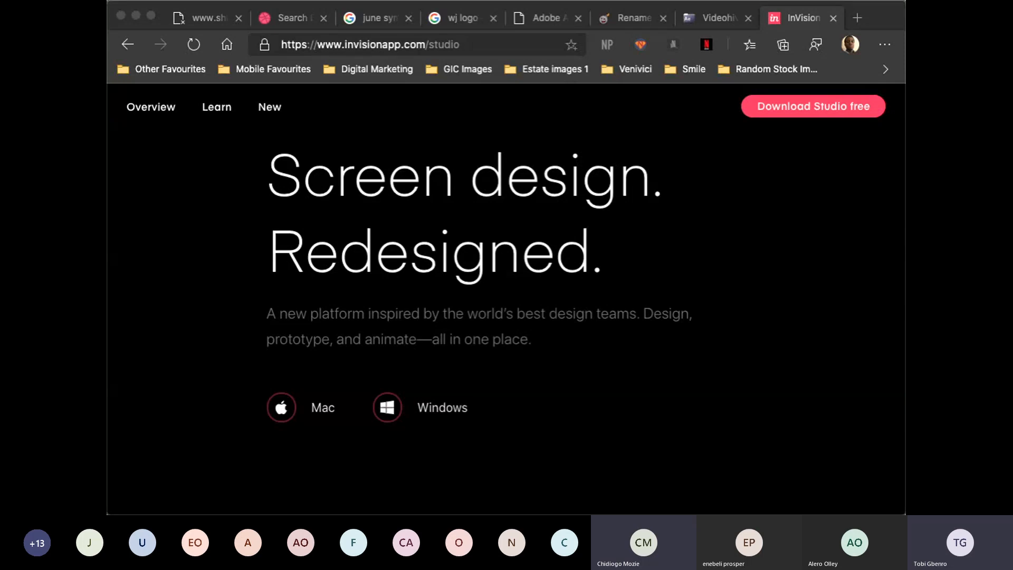
left_click(807, 106)
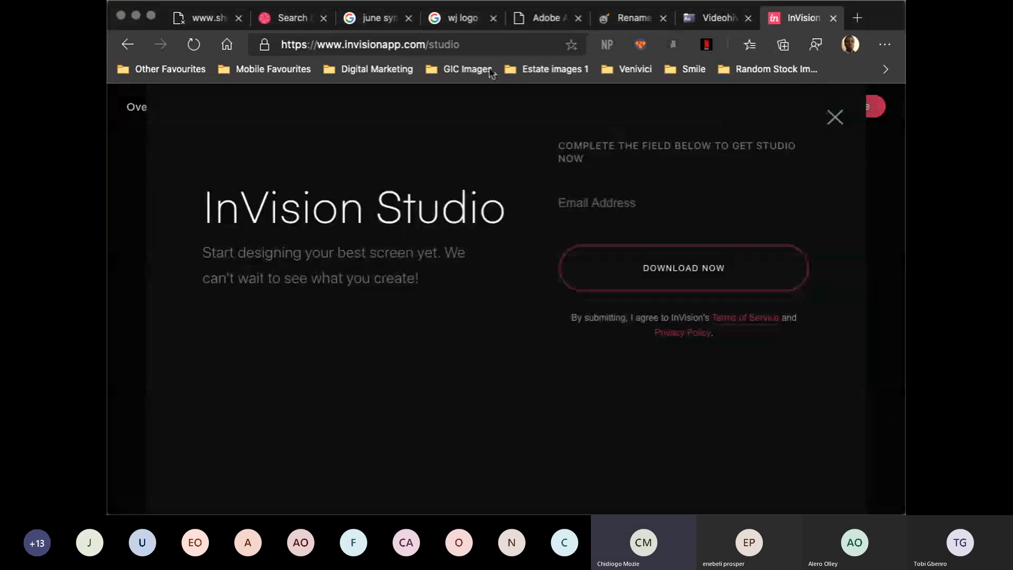
Highlight the full web address of the InVision Studio page
left_click(453, 46)
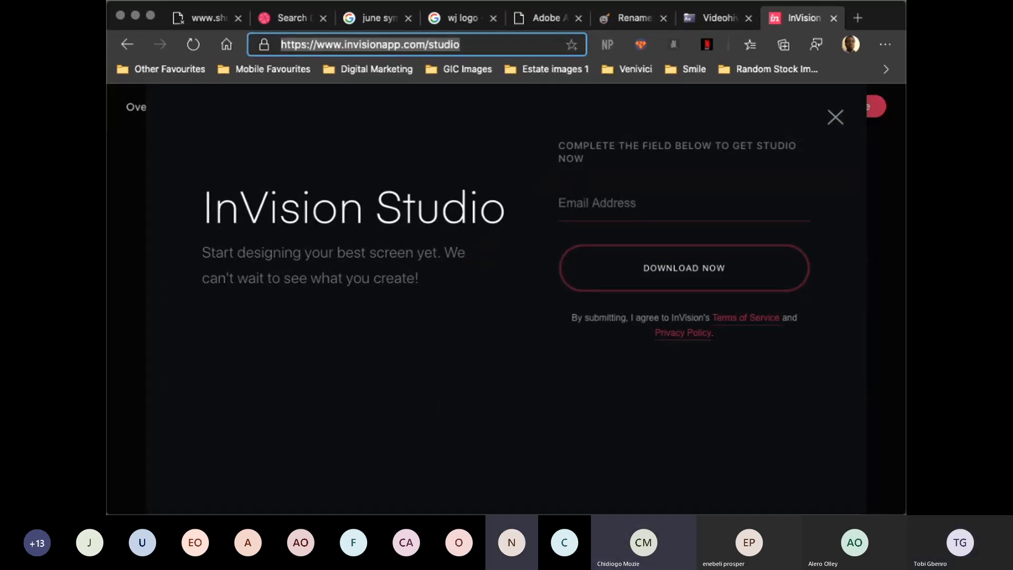
left_click(312, 163)
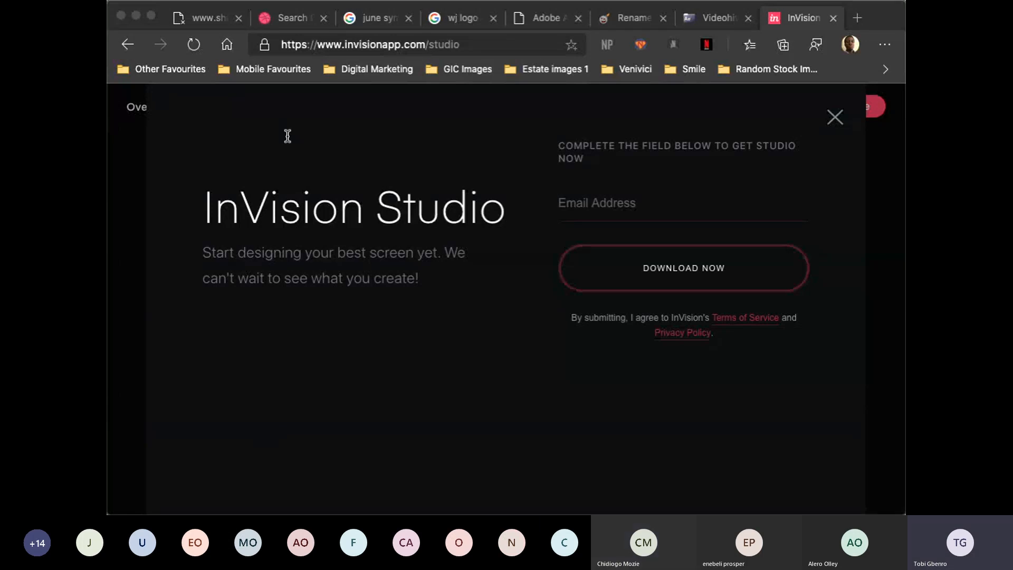
key("super+l")
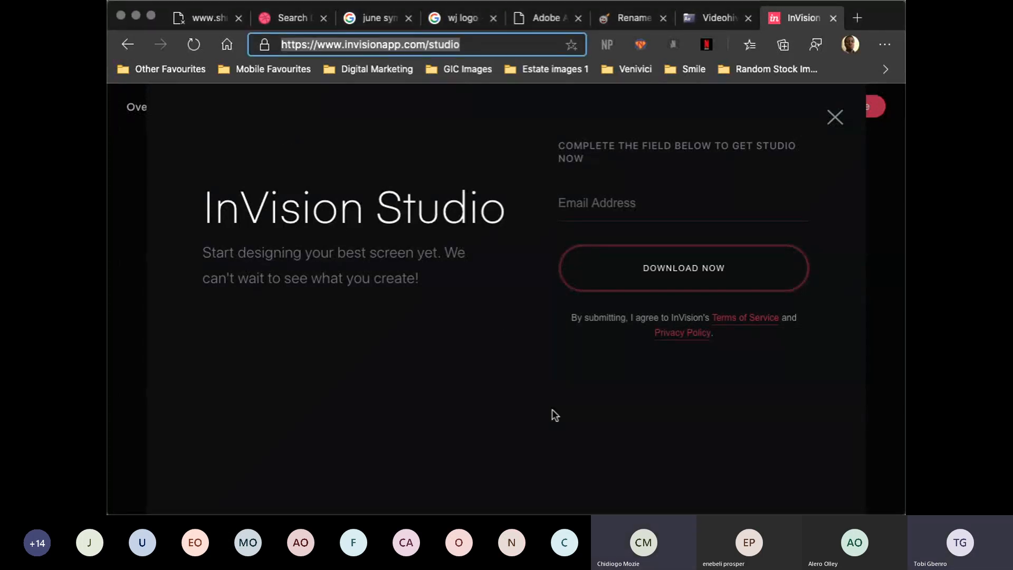
Switch to the InVision Studio launcher with its list of recent files
key("super+Tab")
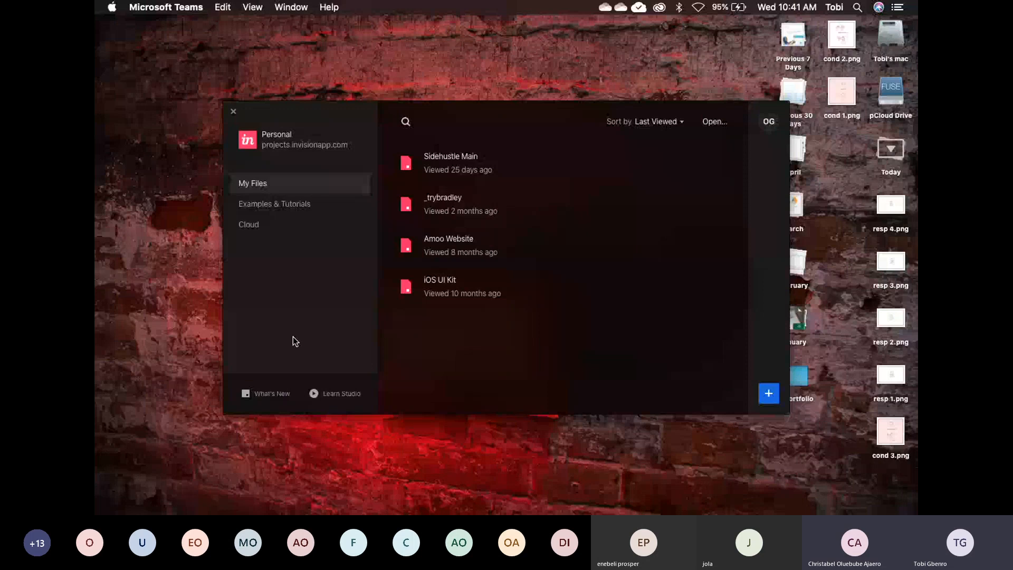
left_click(423, 338)
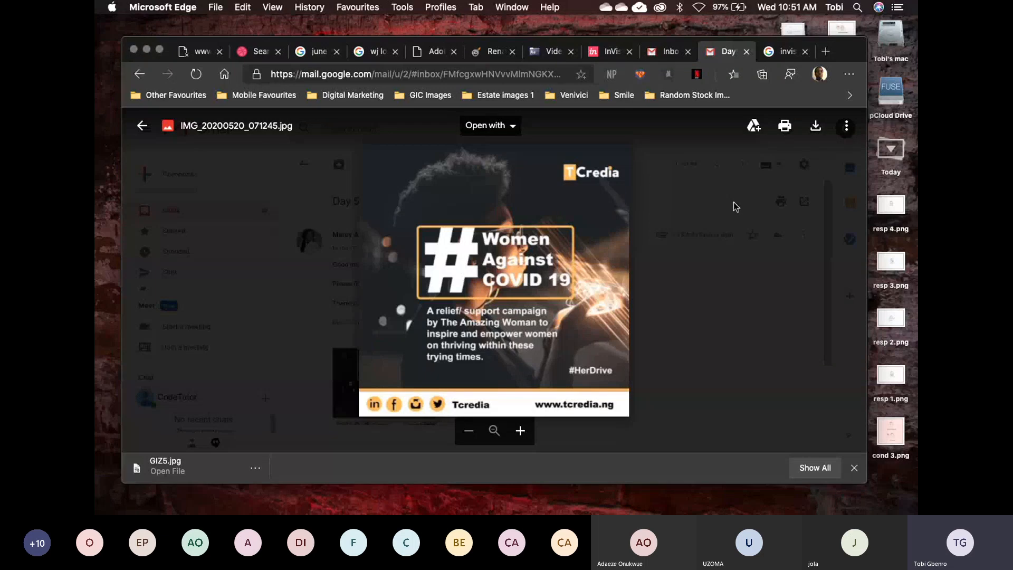
Launch Adobe Photoshop 2020
mouse_move(600, 513)
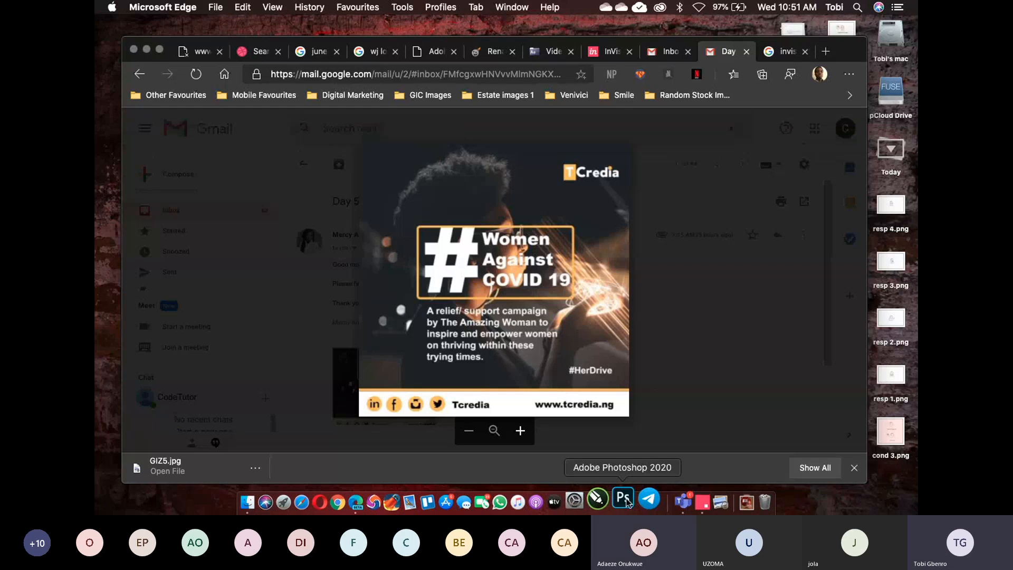
left_click(624, 498)
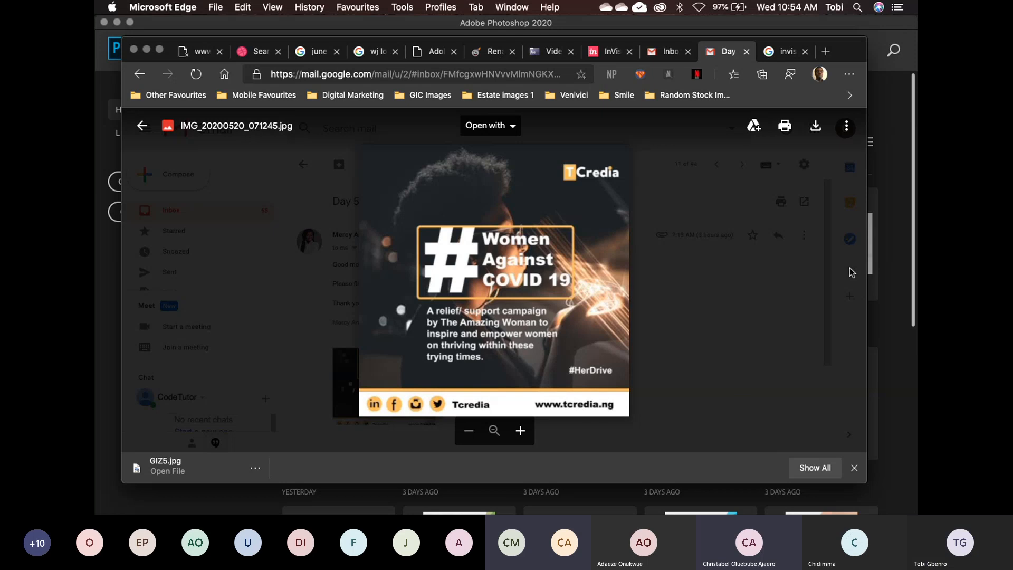
Switch to the Microsoft Teams meeting, show the participant list and admit the guest waiting in the lobby
key("ctrl+Up")
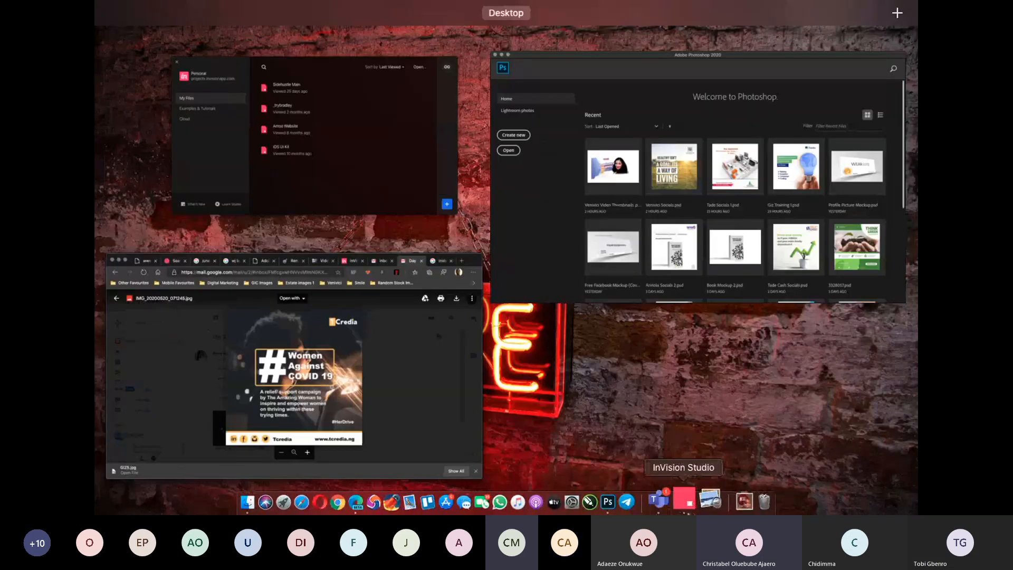
left_click(671, 507)
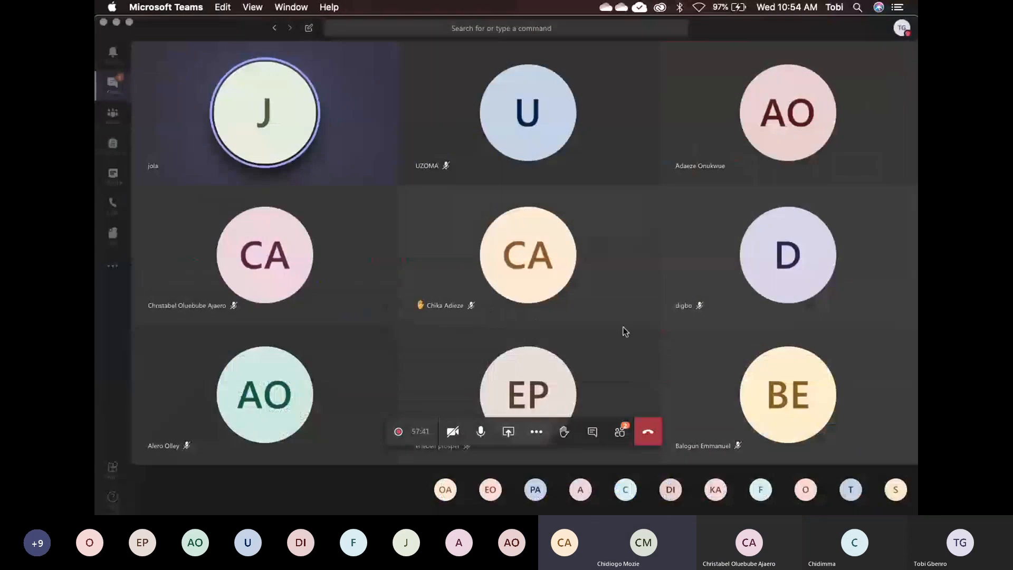
left_click(626, 432)
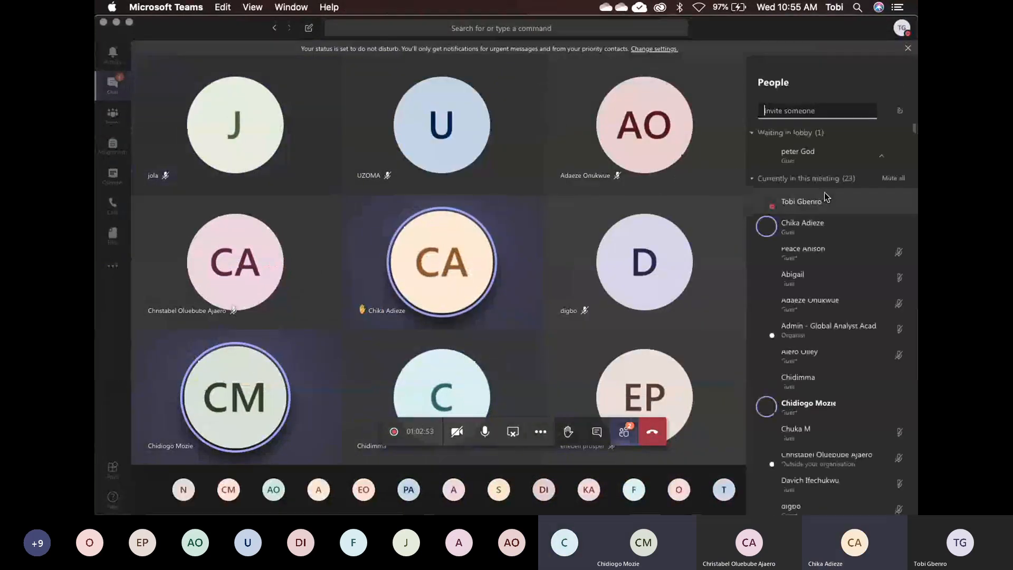
left_click(898, 155)
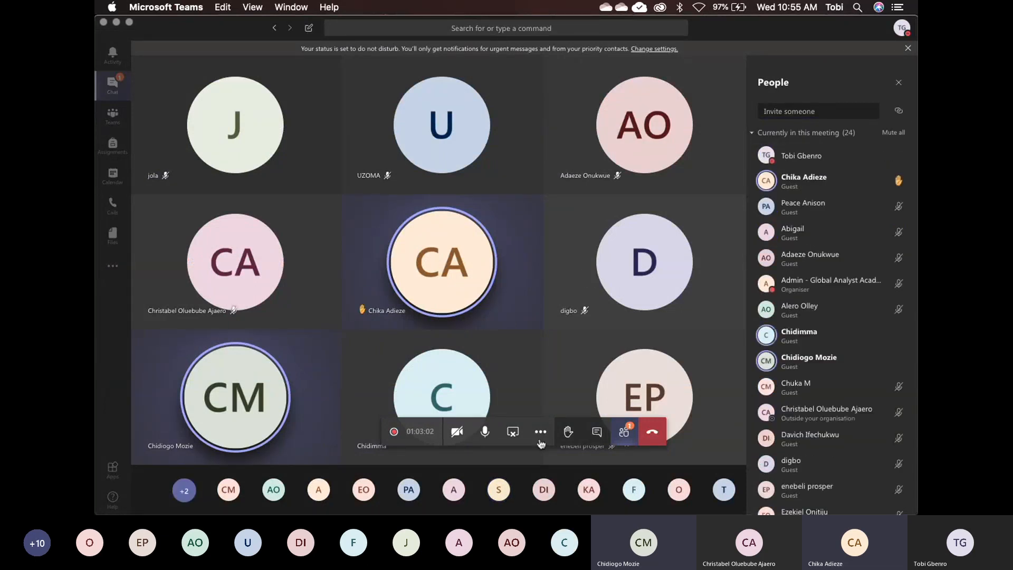
left_click(510, 430)
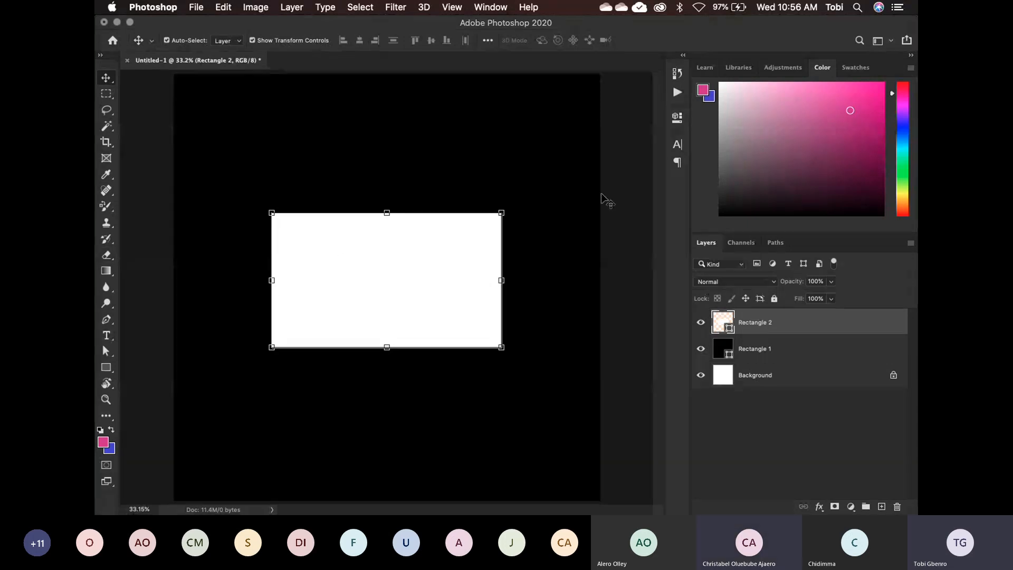
Remove the fill of Rectangle 2 and give it a pale pink stroke from the recently used colors
left_click(674, 124)
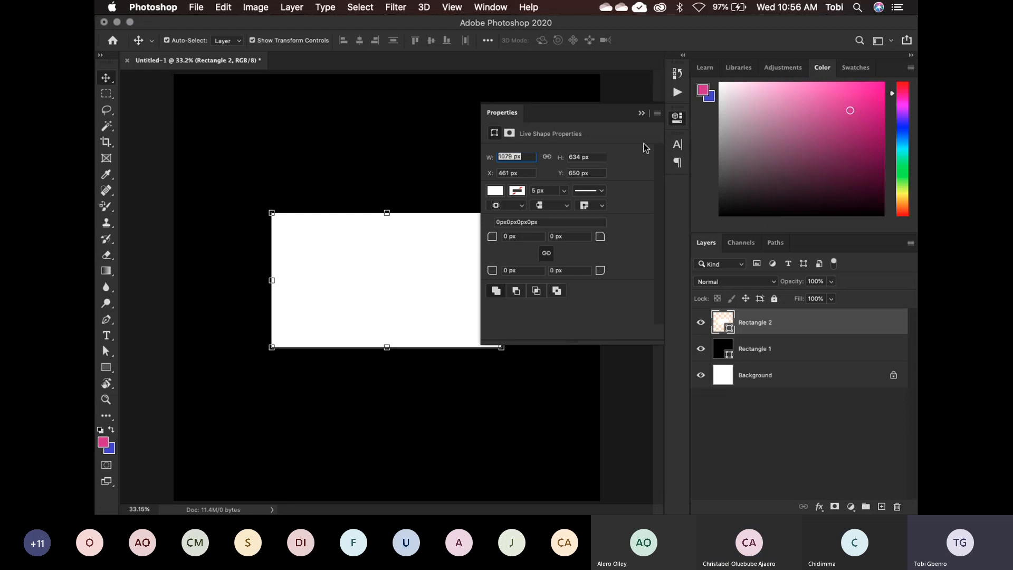
left_click(495, 192)
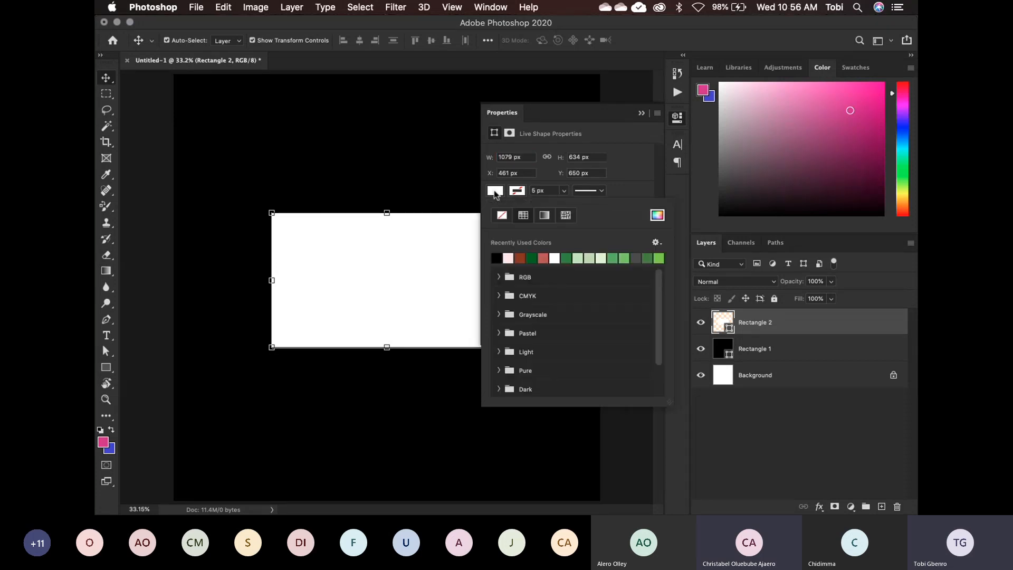
left_click(502, 217)
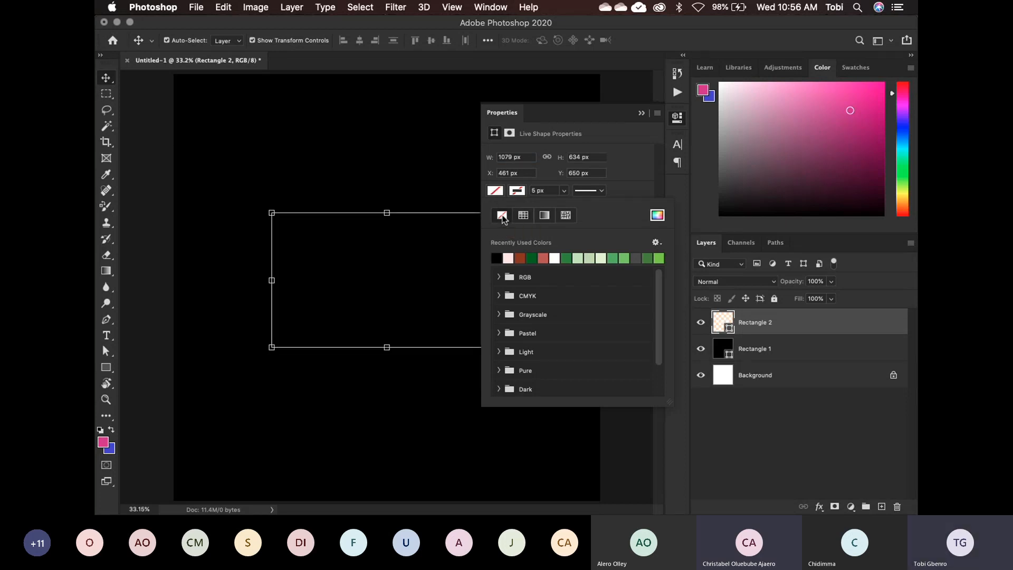
left_click(522, 191)
left_click(523, 191)
left_click(509, 257)
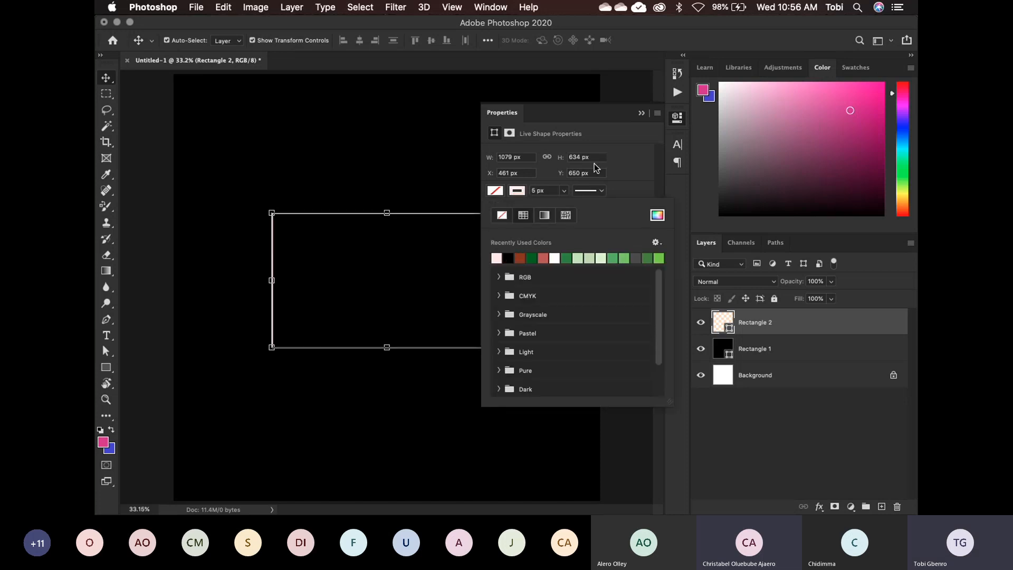
left_click(642, 114)
left_click(614, 215)
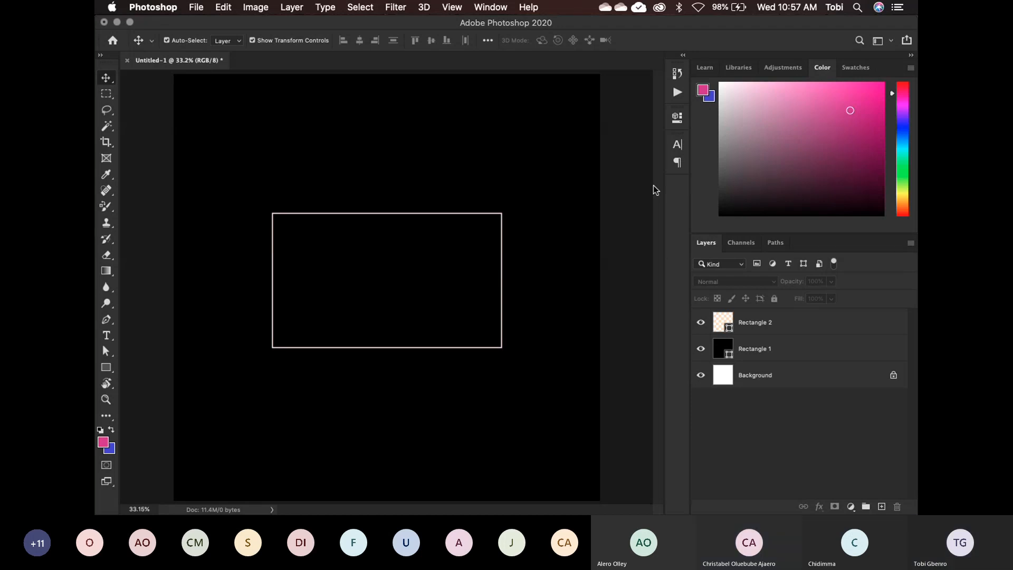
Check the options for a participant in the Teams meeting, dismiss them and return to Photoshop
key("ctrl+Up")
left_click(620, 173)
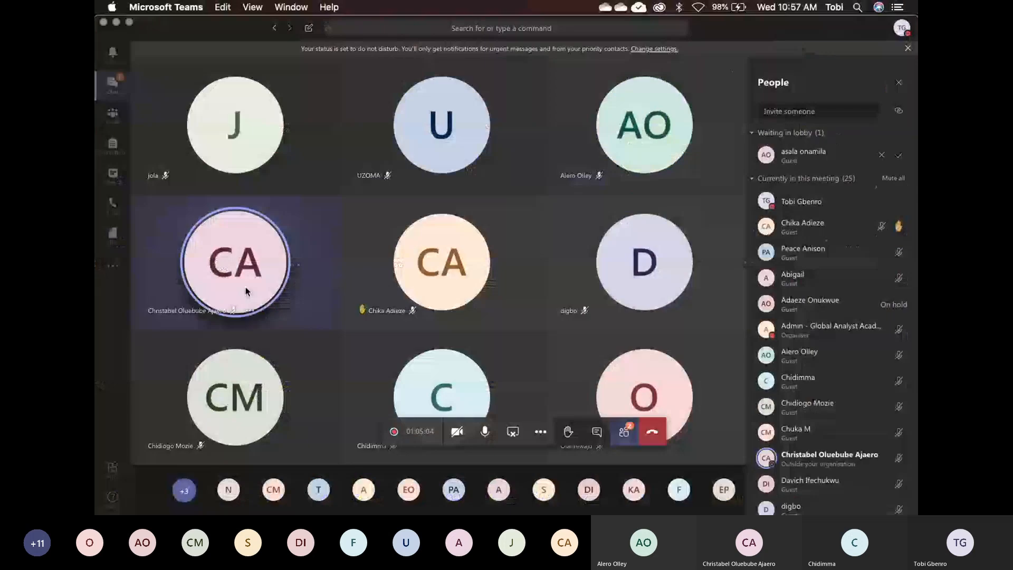
right_click(246, 291)
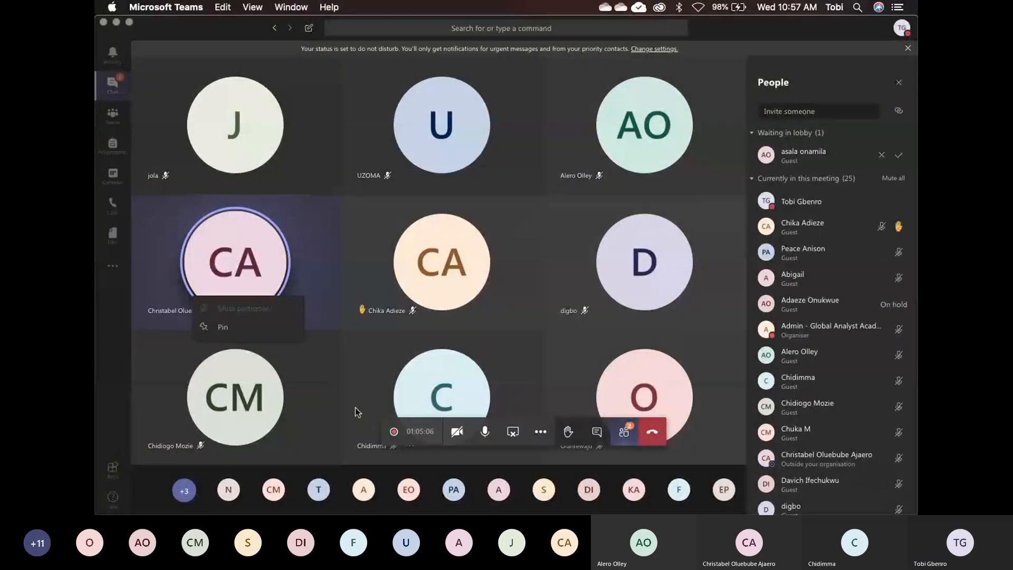
key("Escape")
key("ctrl+Up")
left_click(570, 158)
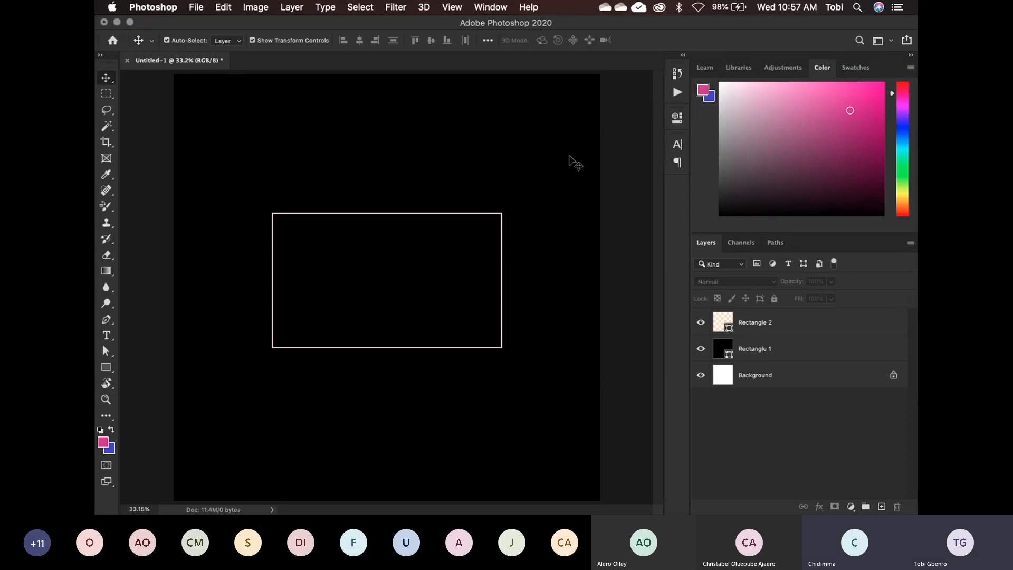
Switch to the InVision Studio launcher, look over its file commands and return to Photoshop
key("ctrl+Up")
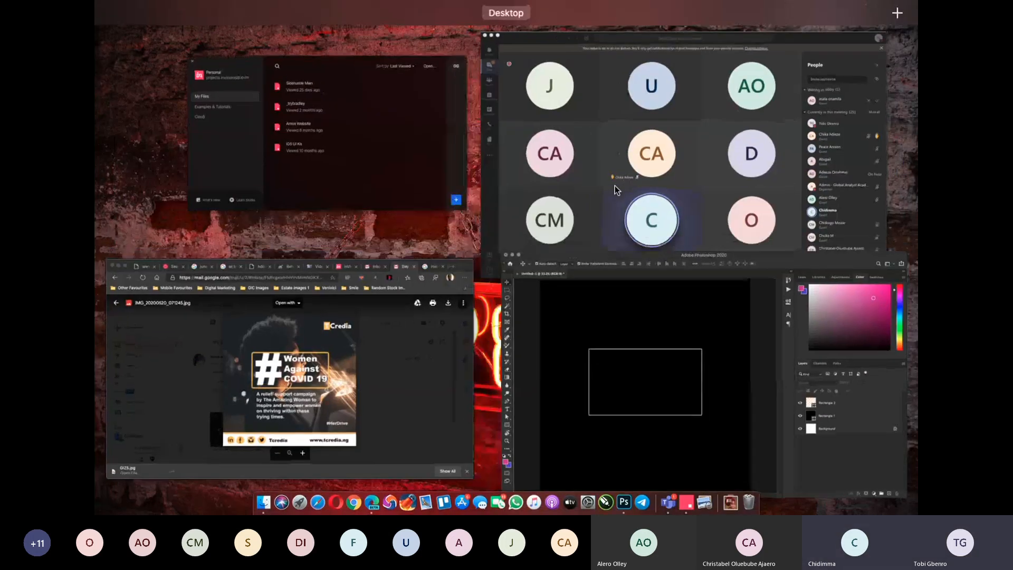
left_click(377, 177)
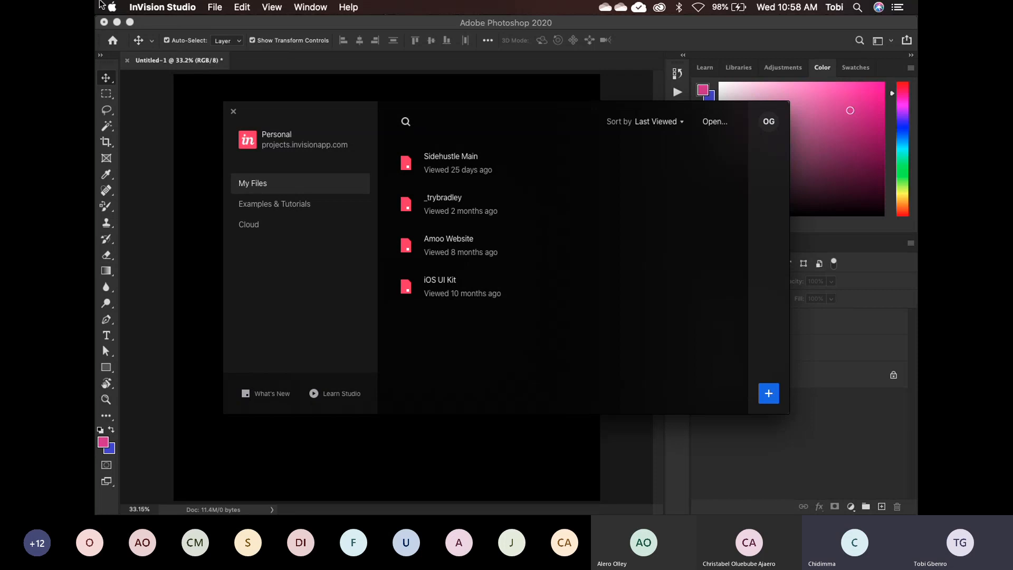
left_click(215, 7)
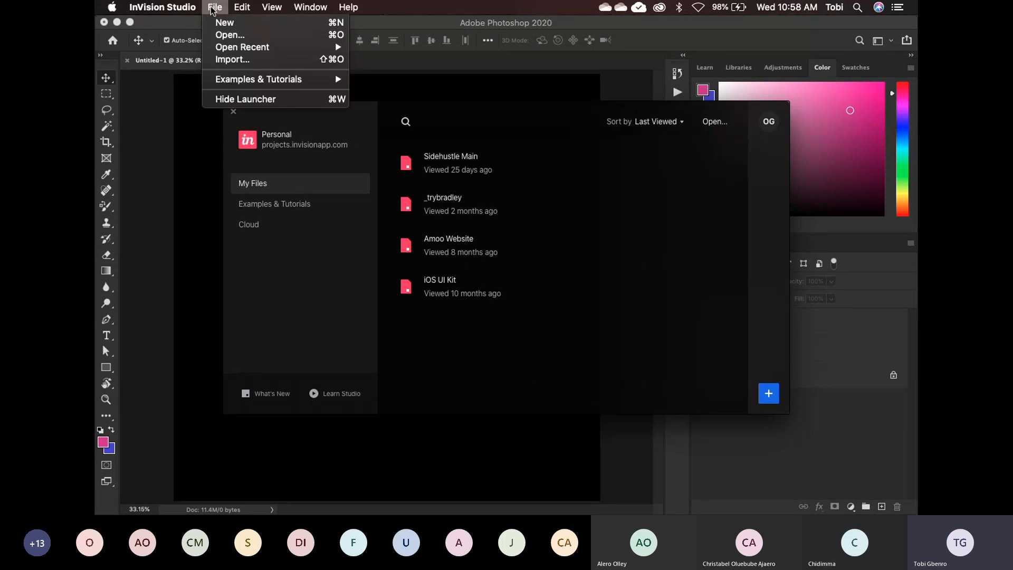
left_click(314, 302)
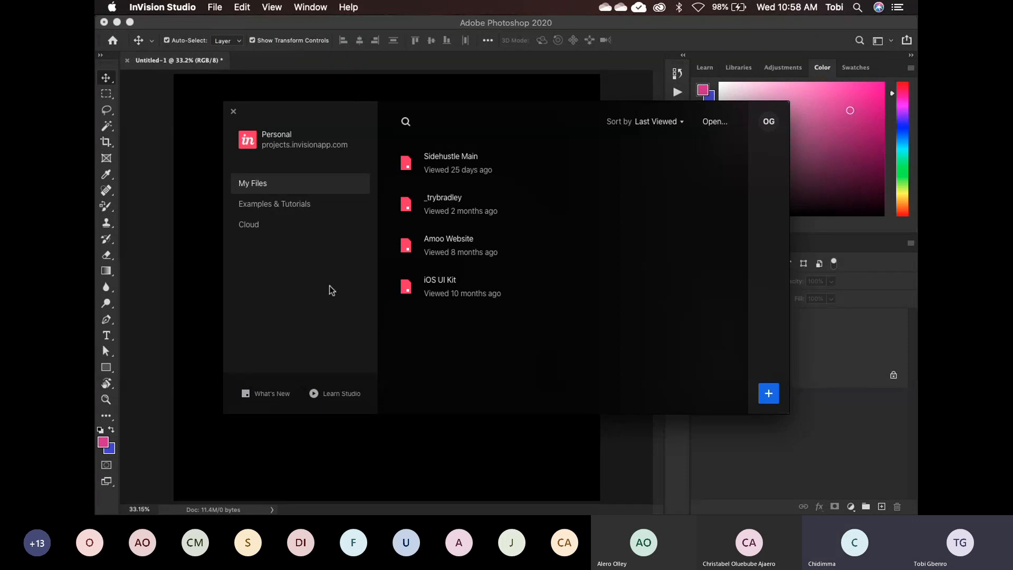
left_click(196, 299)
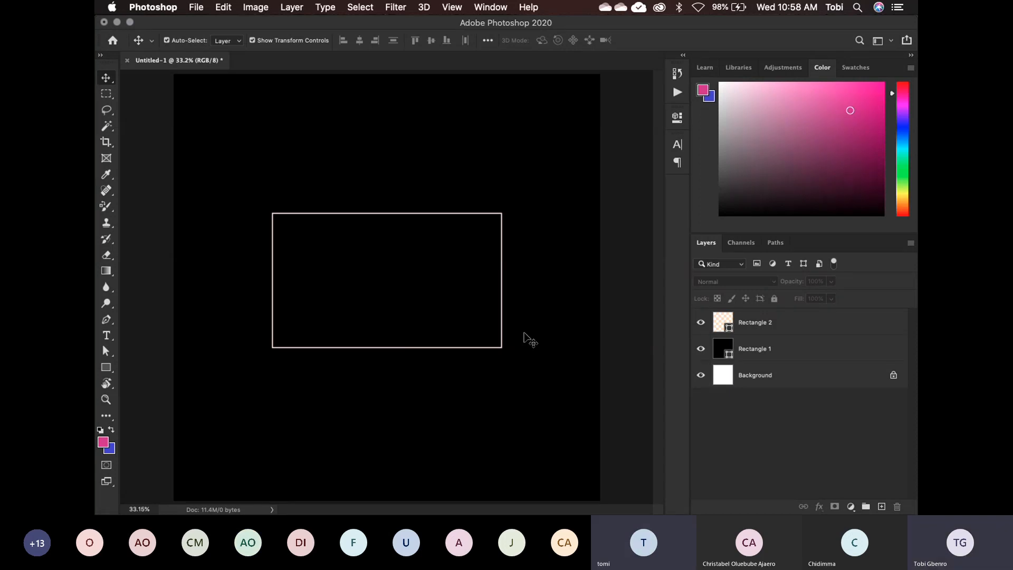
Bring the InVision Studio launcher to the front and minimize the Teams meeting window behind it
key("ctrl+Up")
left_click(612, 162)
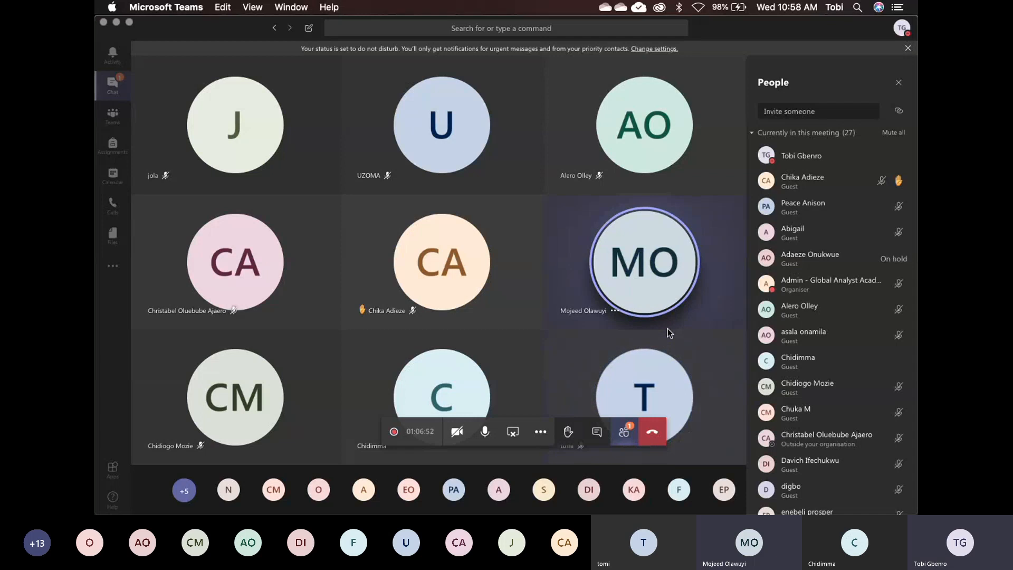
key("ctrl+Up")
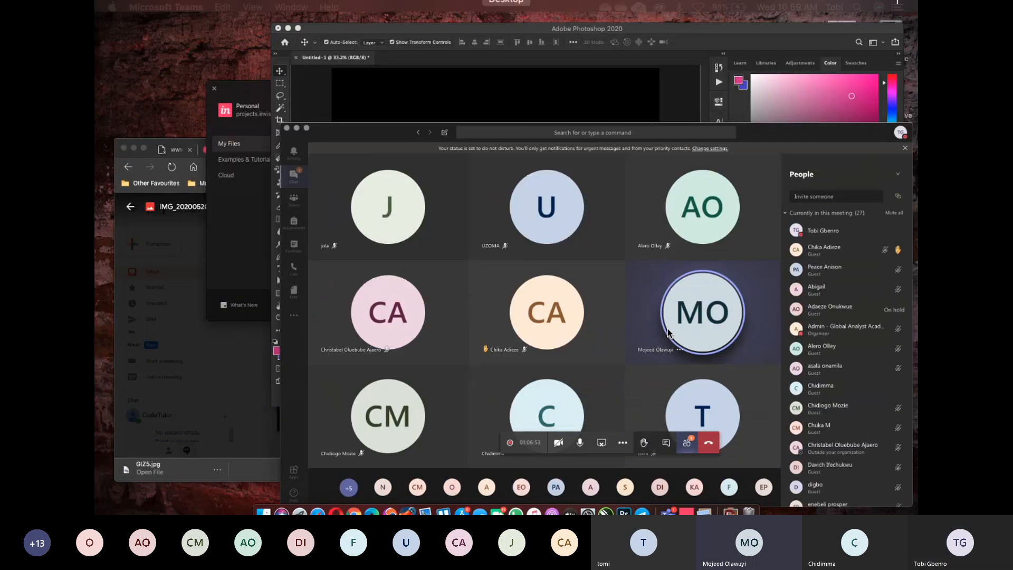
left_click(439, 135)
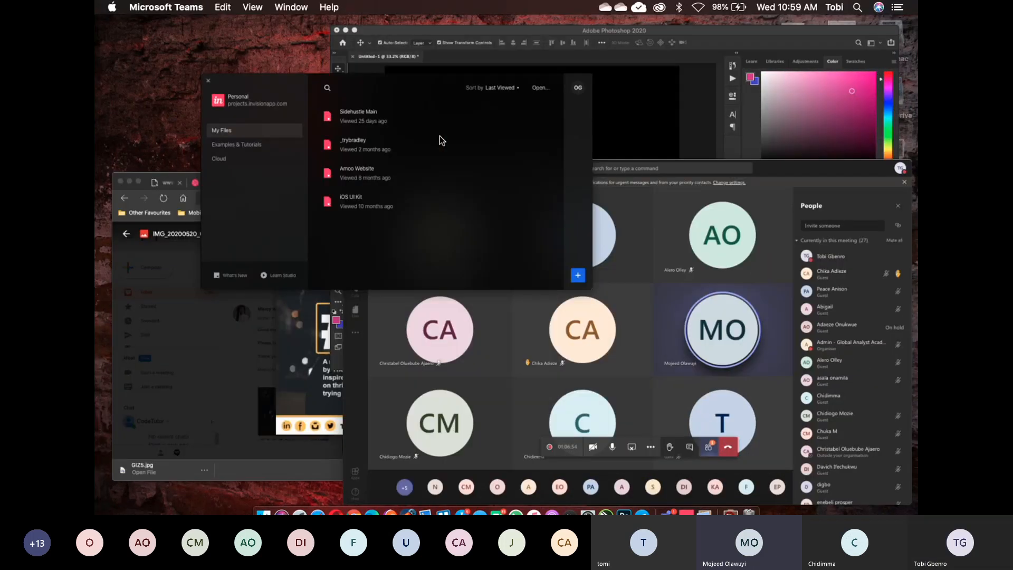
left_click(116, 22)
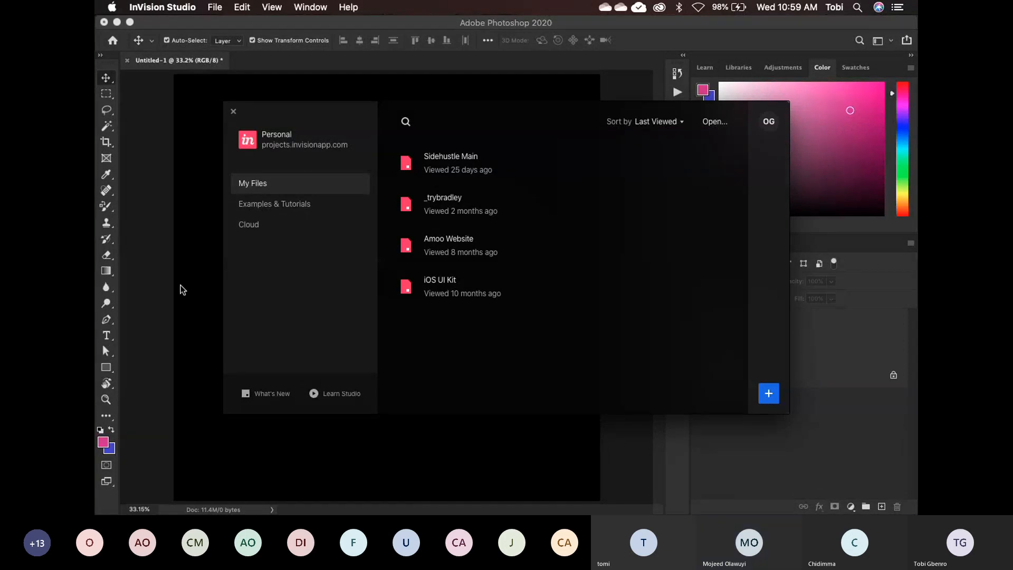
Switch to Microsoft Edge to show the Women Against COVID 19 poster attachment
key("ctrl+Up")
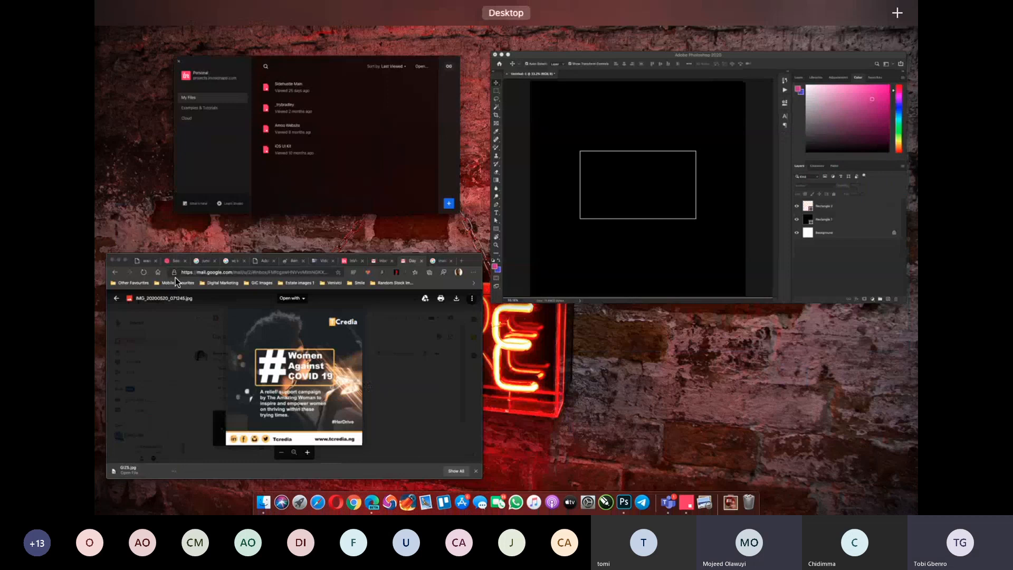
left_click(235, 340)
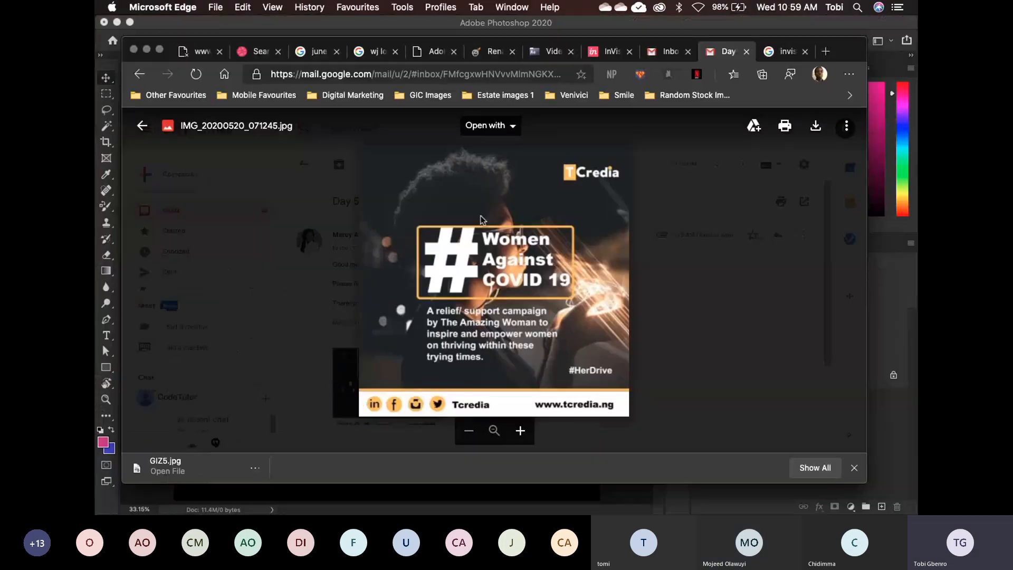
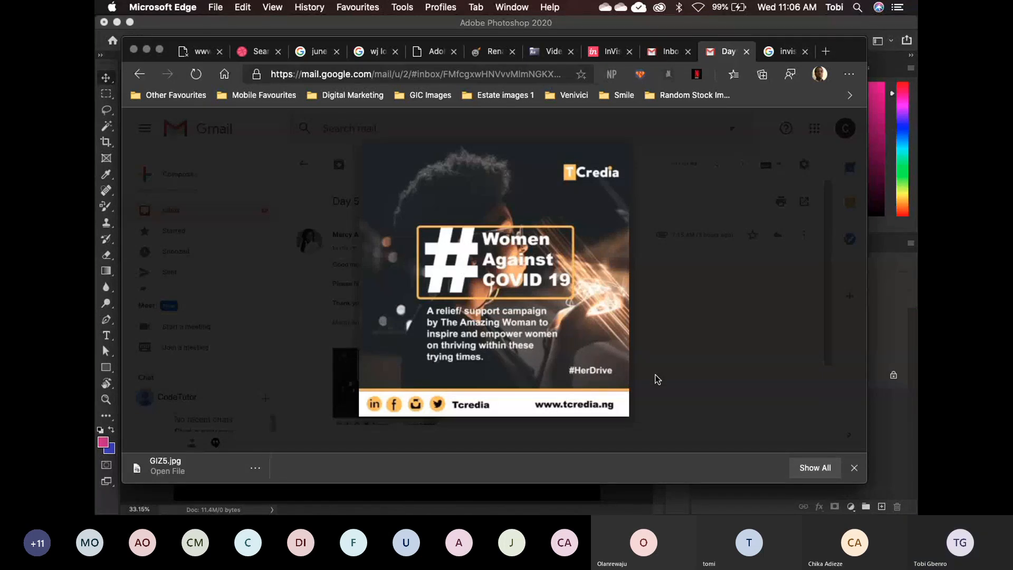
Switch back to the Photoshop document containing the outlined rectangle
left_click(584, 495)
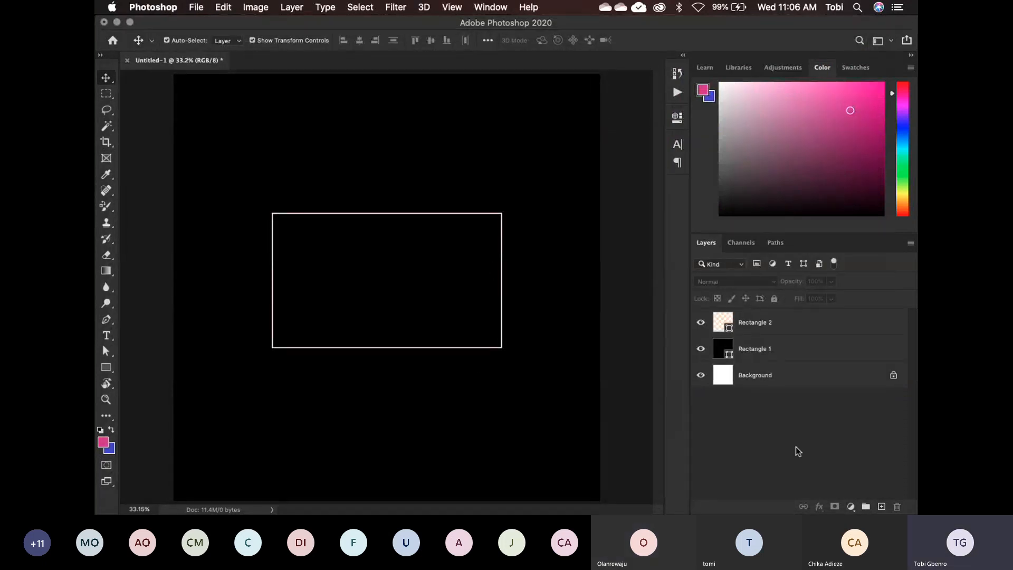
left_click(829, 485)
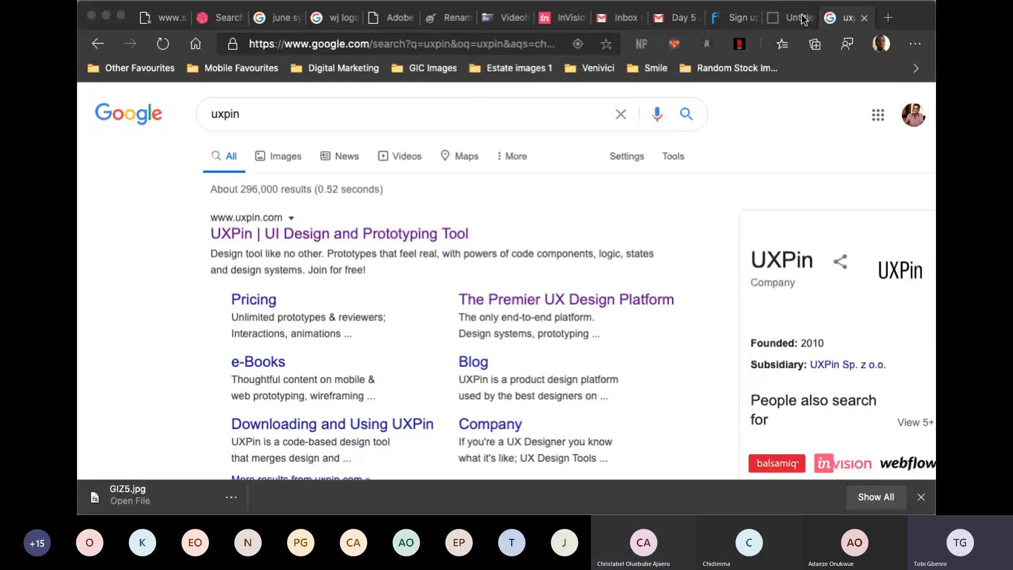
Show the untitled UXPin project and the Google results for uxpin in Microsoft Edge, finishing in the UXPin editor
left_click(784, 20)
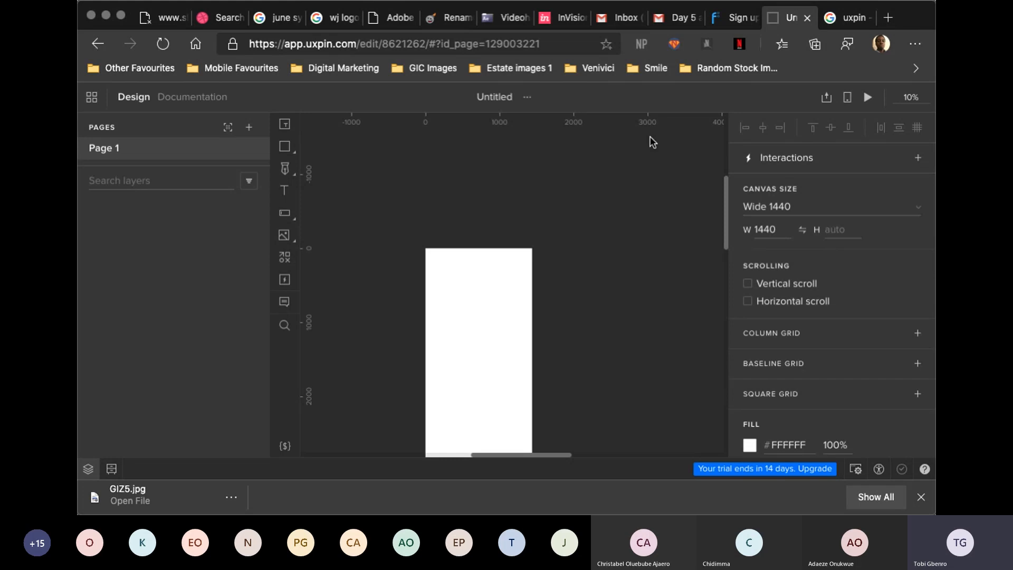
left_click(847, 18)
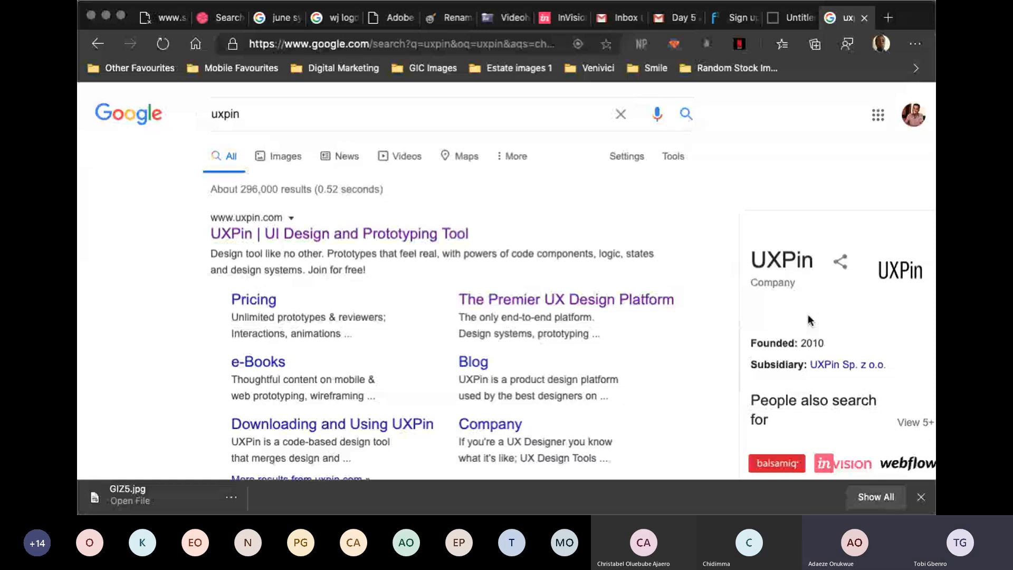
left_click(795, 21)
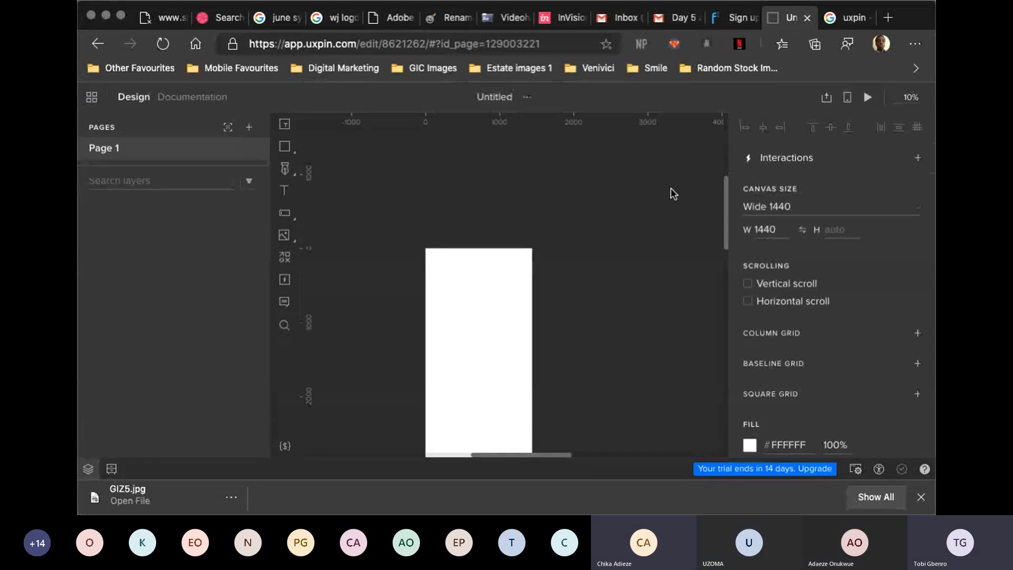
Examine the blank Wide 1440 canvas of Page 1 along its full length and at closer range
scroll(702, 230, "down", 5)
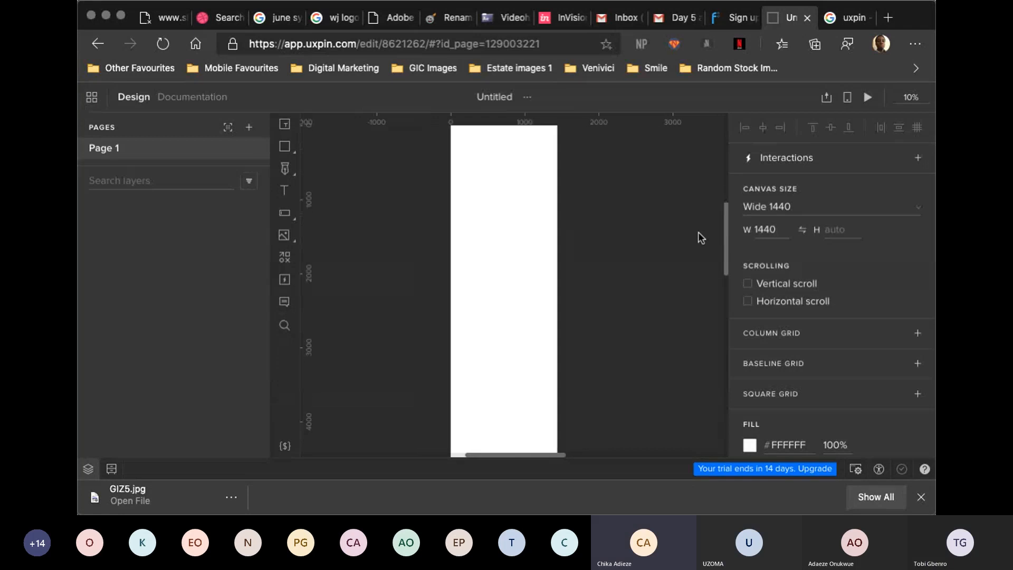
scroll(698, 232, "down", 10)
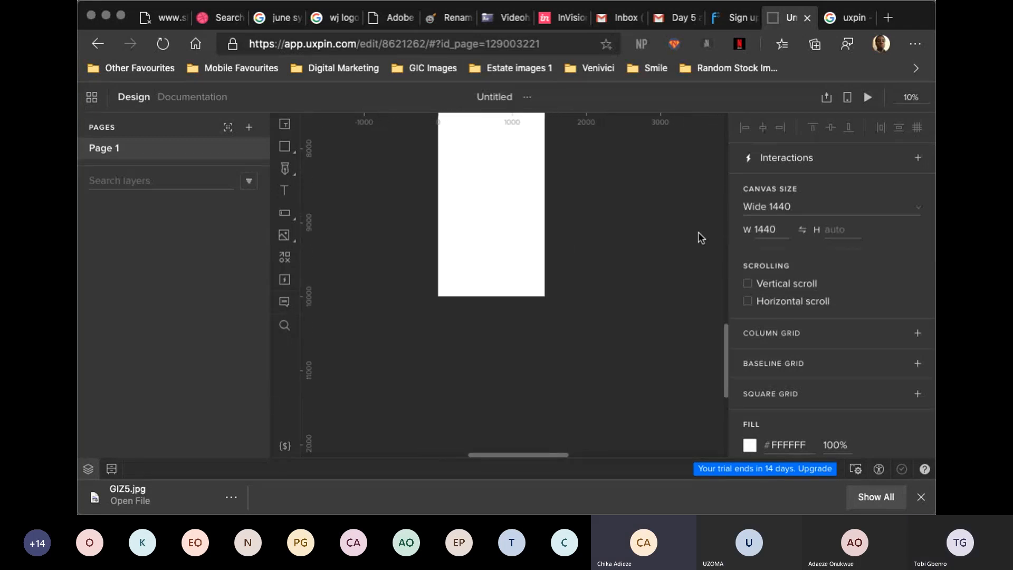
scroll(698, 232, "up", 10)
scroll(698, 233, "up", 3)
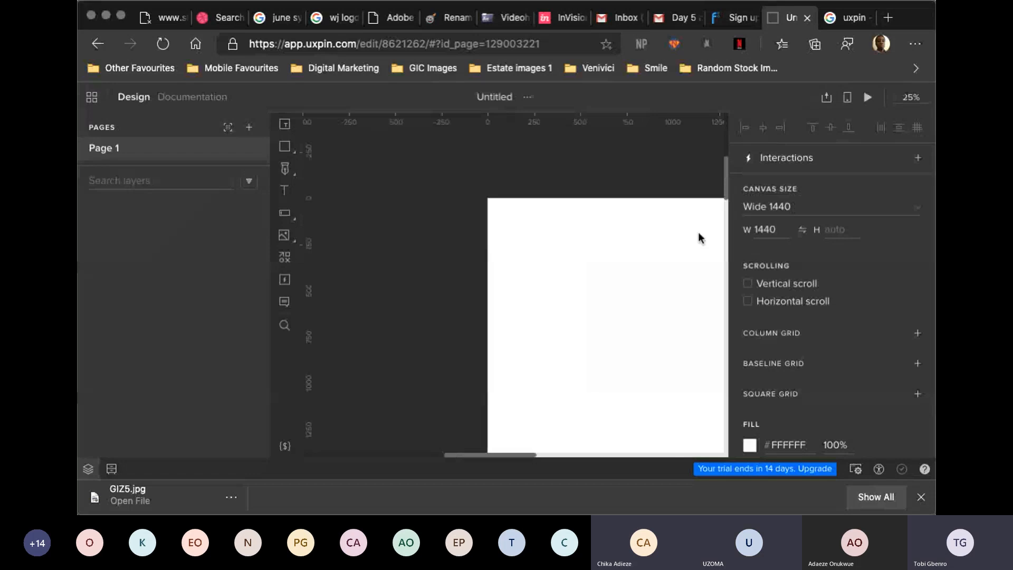
scroll(699, 234, "down", 1)
scroll(699, 234, "left", 1)
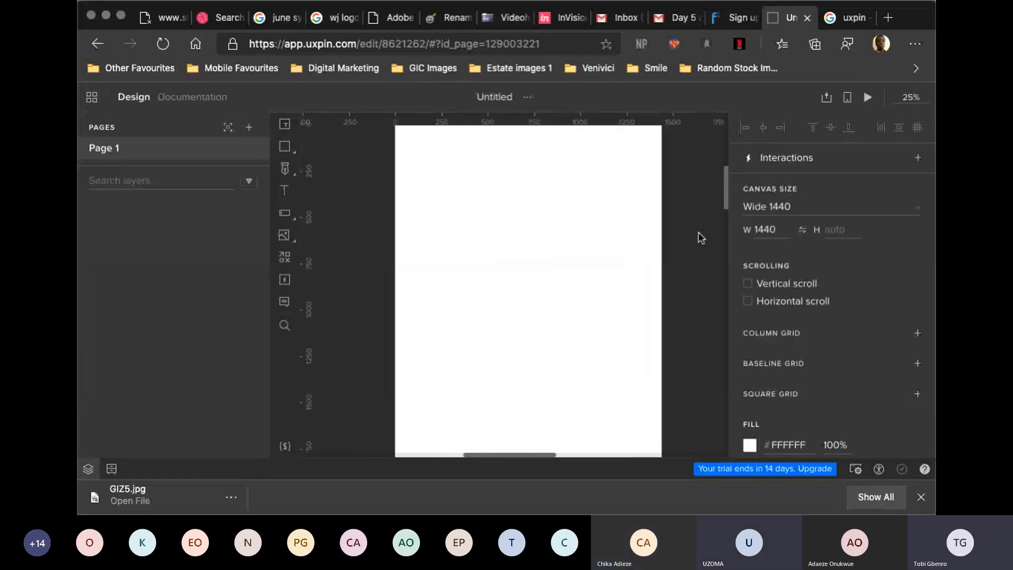
scroll(699, 237, "up", 1)
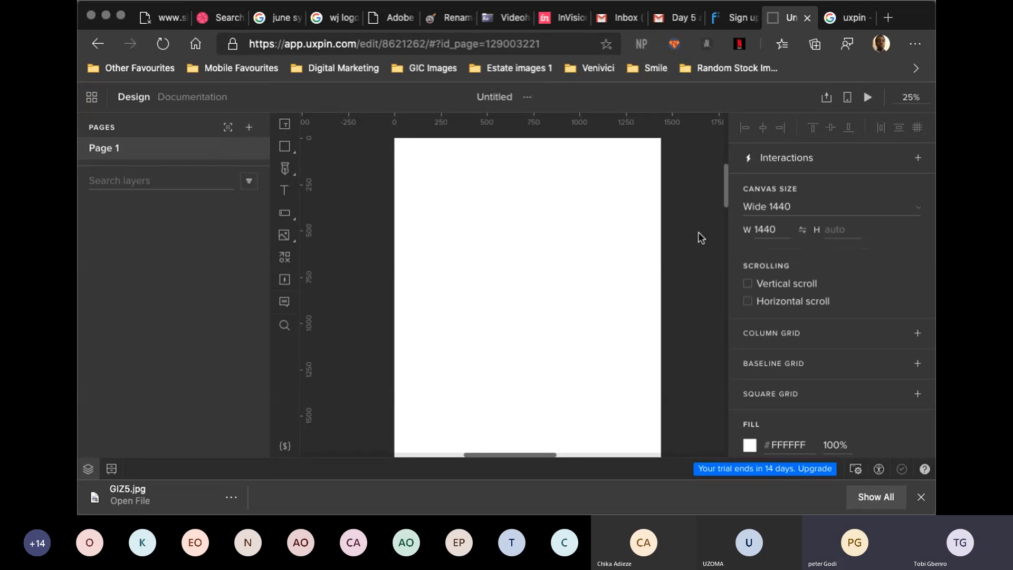
scroll(698, 232, "down", 3)
scroll(698, 232, "right", 3)
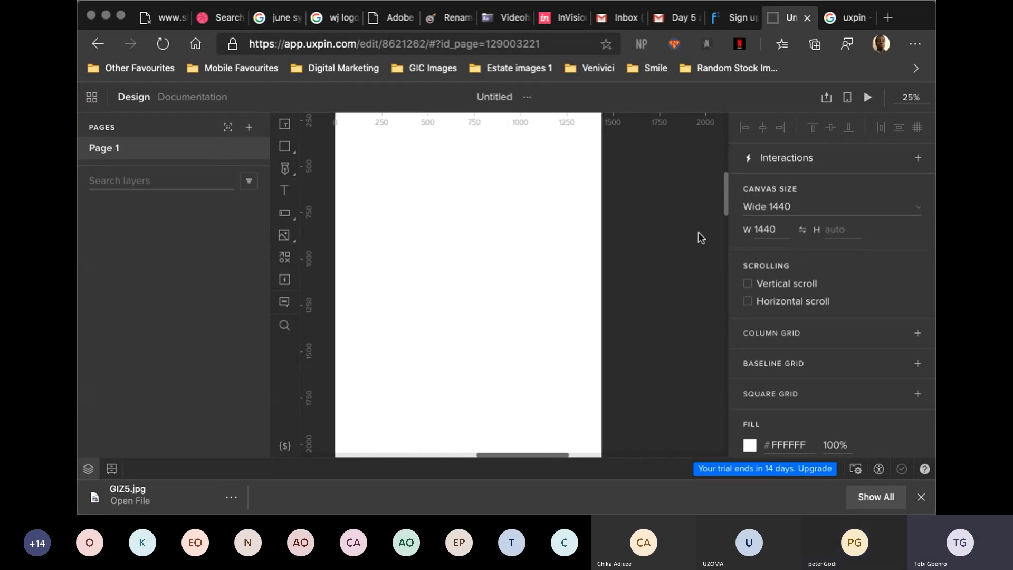
scroll(698, 238, "up", 5)
scroll(698, 238, "left", 2)
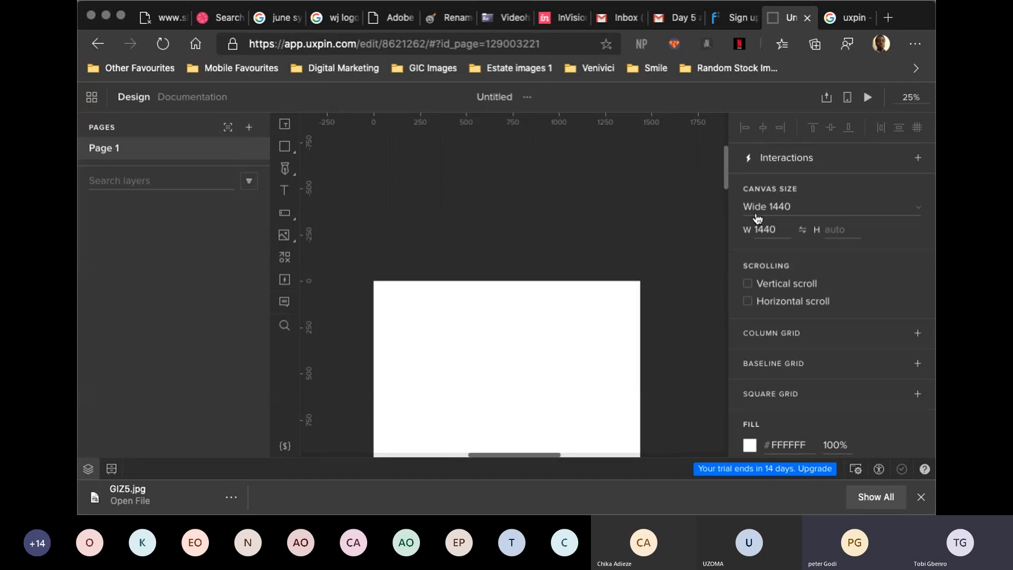
Review the available web, iOS and watch canvas size presets, keeping the current one
left_click(916, 207)
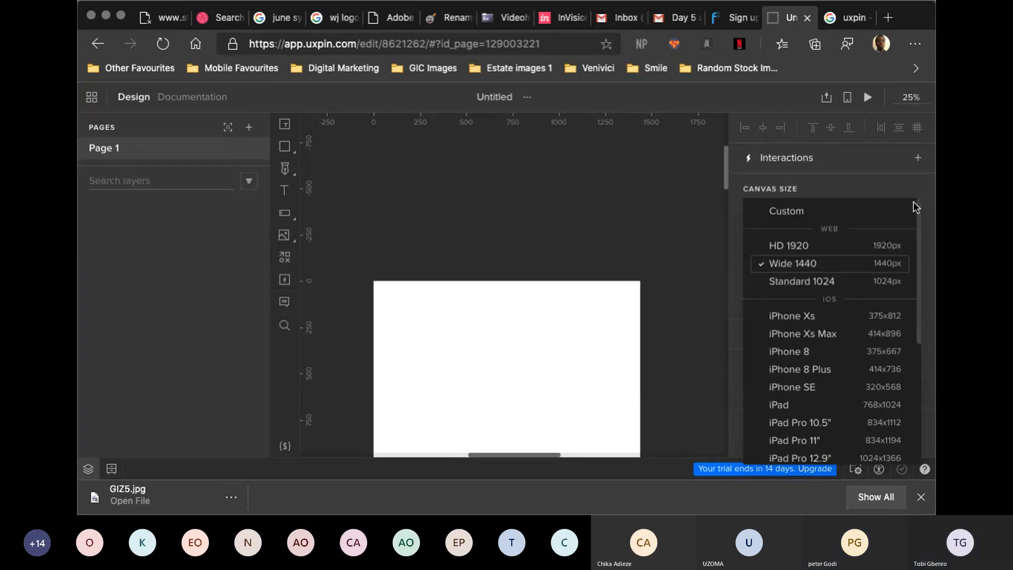
scroll(810, 362, "down", 3)
scroll(811, 363, "up", 2)
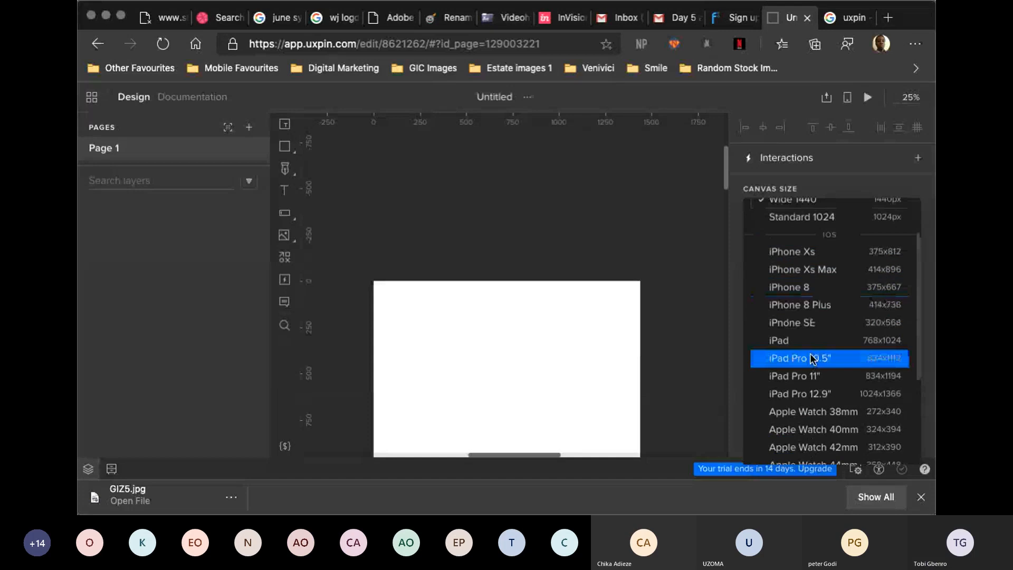
scroll(775, 290, "down", 3)
scroll(843, 292, "up", 4)
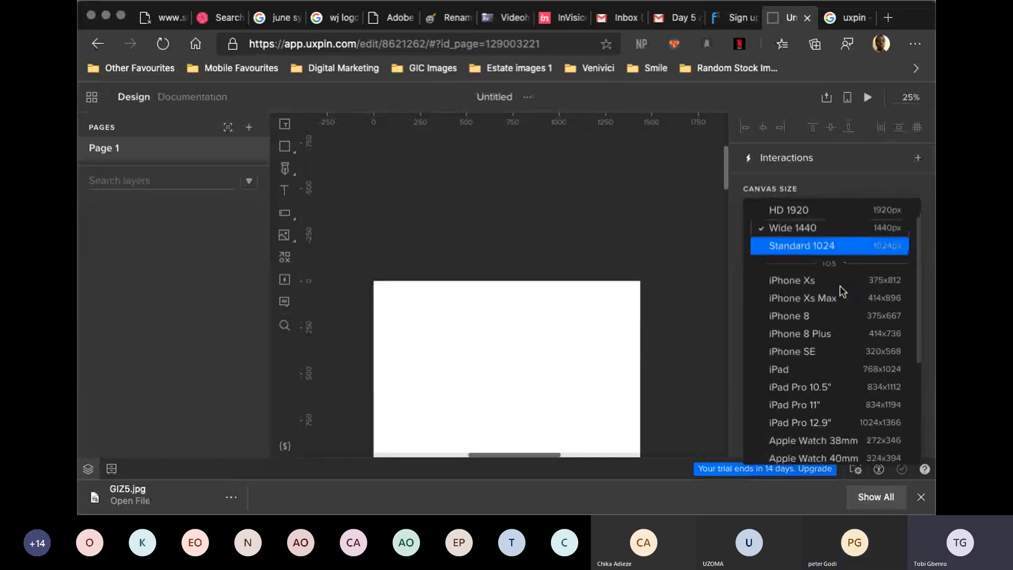
left_click(674, 268)
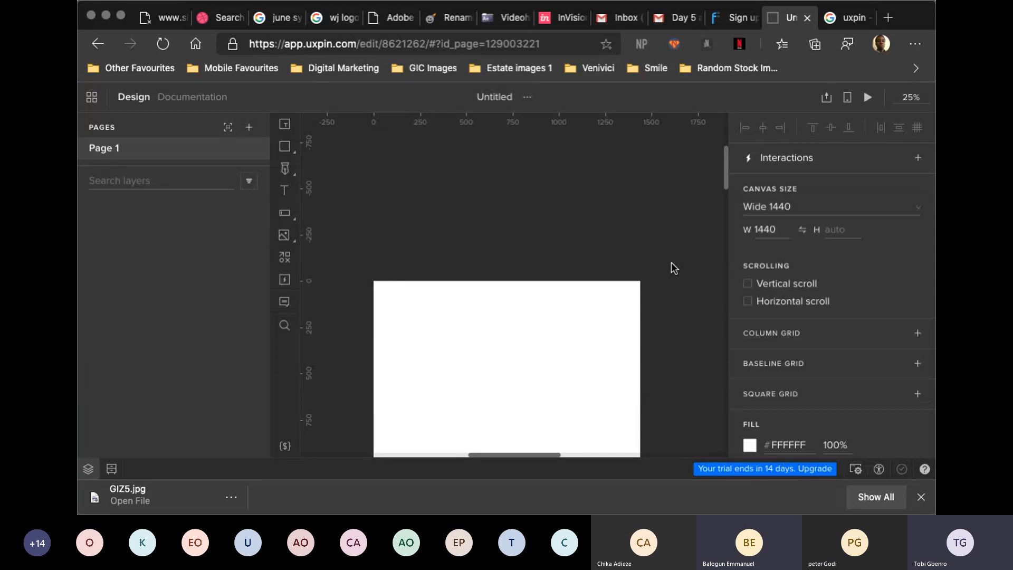
Set the canvas size to the iPhone Xs preset, 375 x 812
left_click(921, 210)
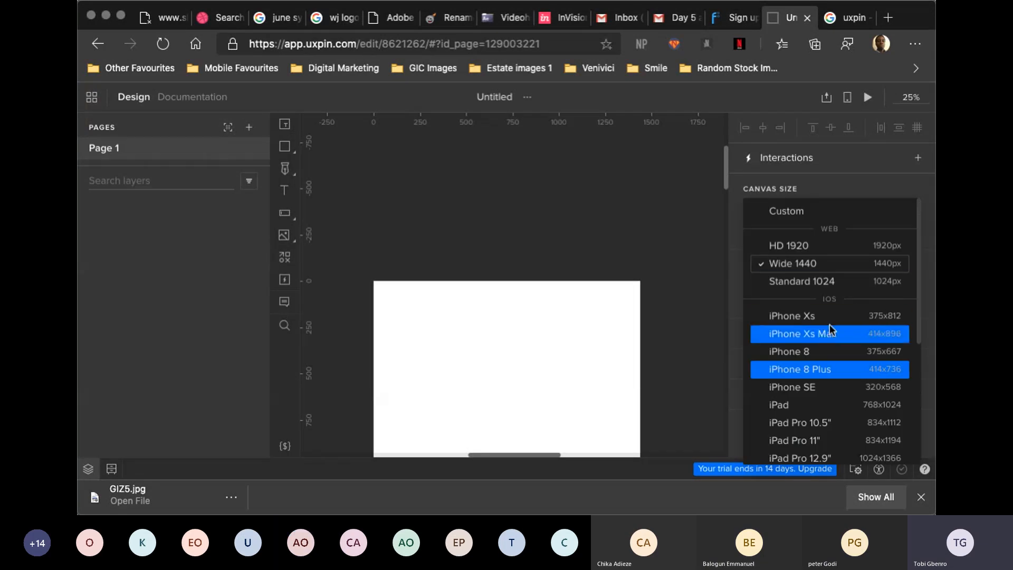
scroll(665, 295, "down", 3)
scroll(649, 296, "left", 3)
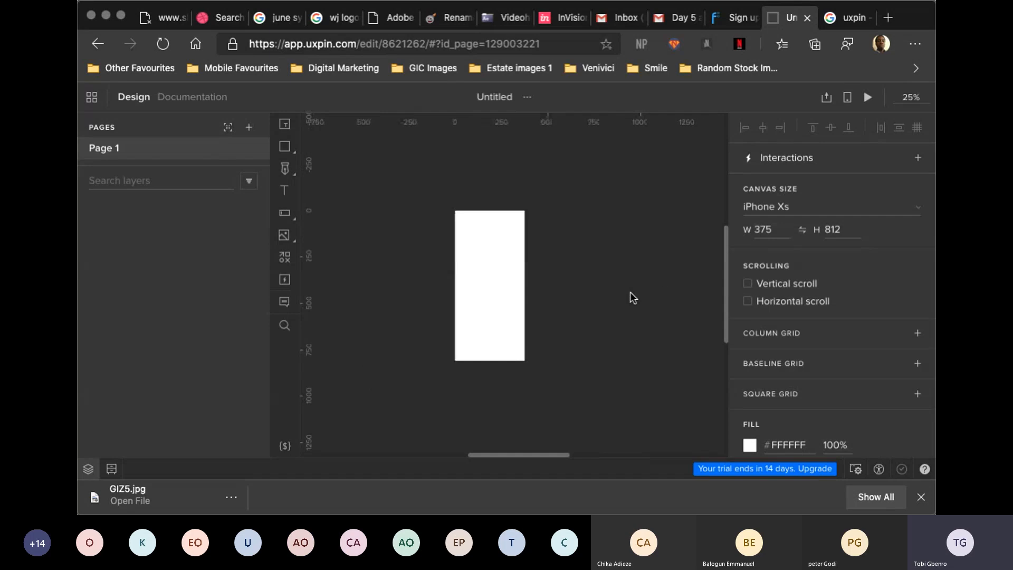
Examine the iPhone Xs canvas at 100% magnification
key("super+0")
scroll(633, 298, "left", 2)
scroll(633, 298, "up", 5)
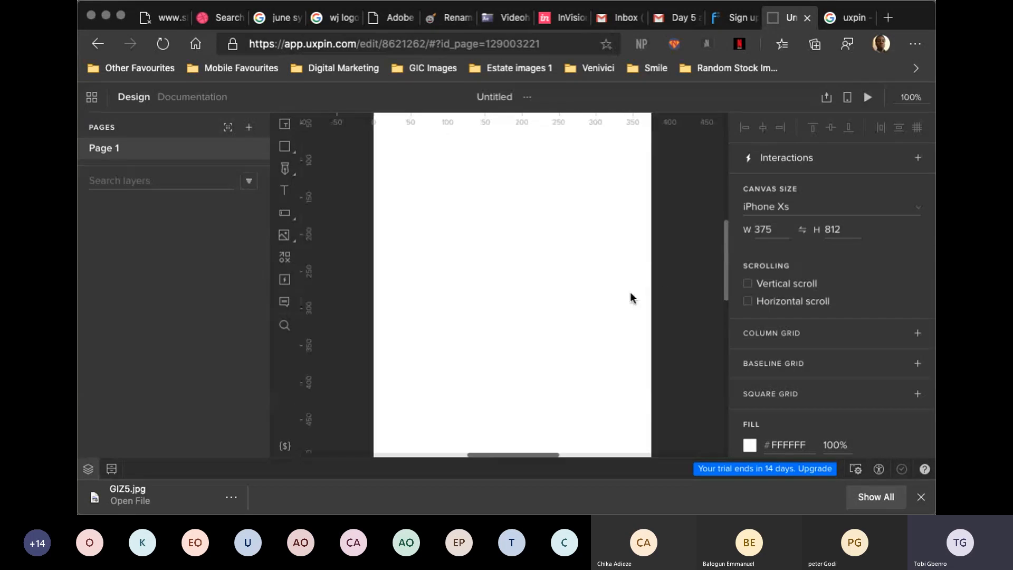
scroll(633, 298, "down", 2)
scroll(633, 298, "left", 1)
scroll(634, 298, "down", 2)
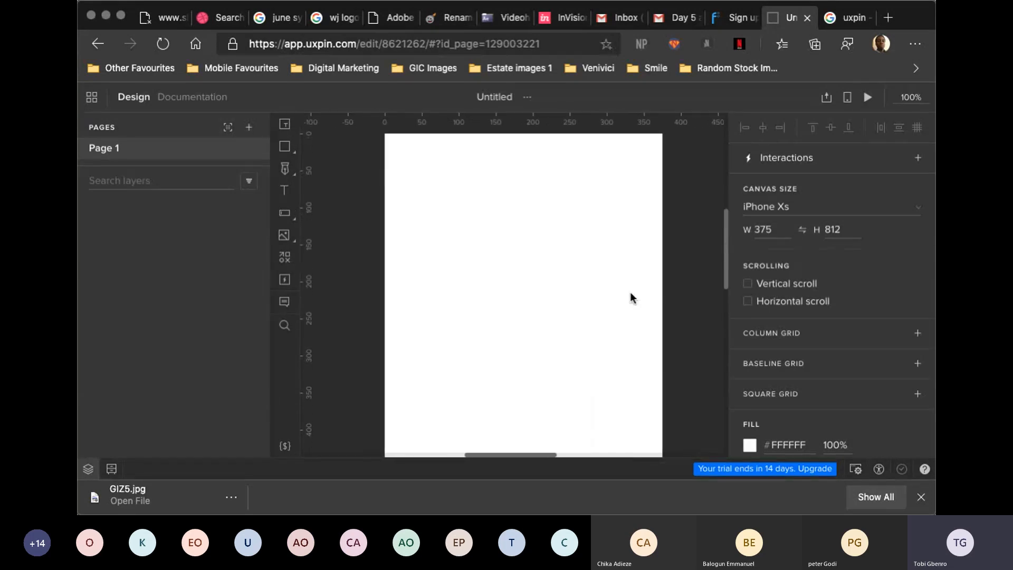
scroll(631, 295, "down", 1)
scroll(631, 296, "right", 1)
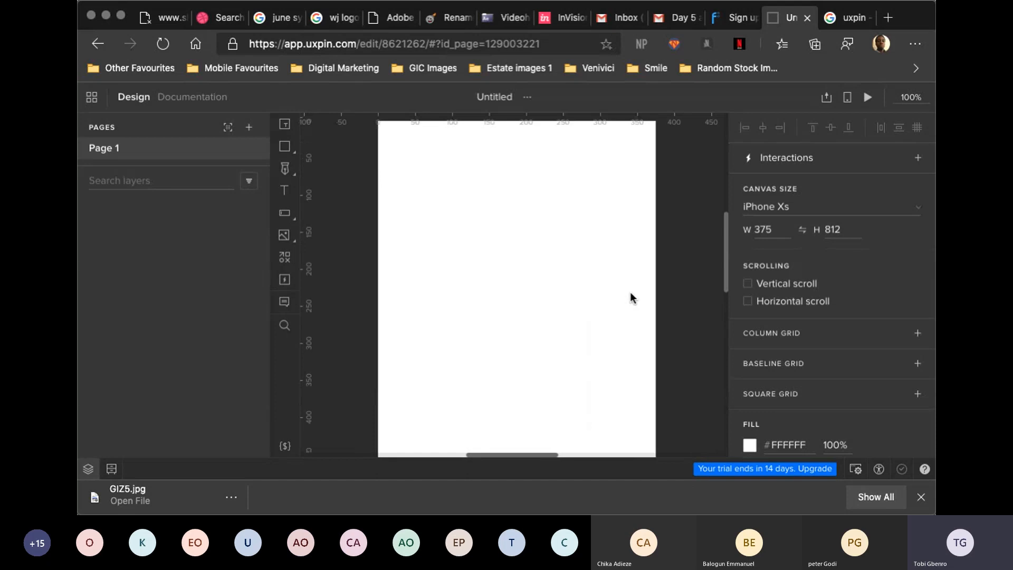
scroll(630, 292, "up", 1)
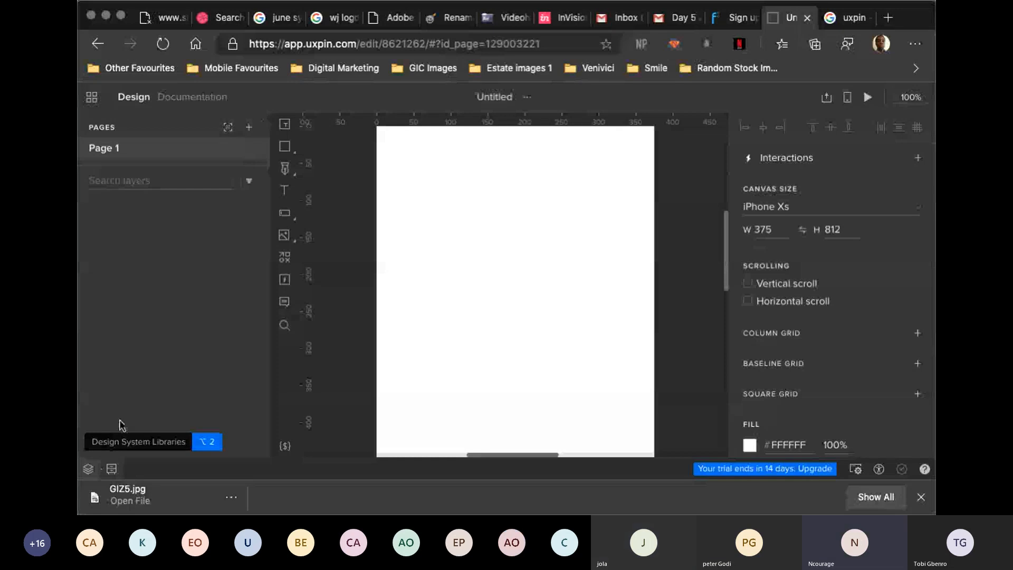
Open the design system libraries and browse the Bootstrap alert, badge and button components
key("alt+2")
scroll(168, 375, "down", 1)
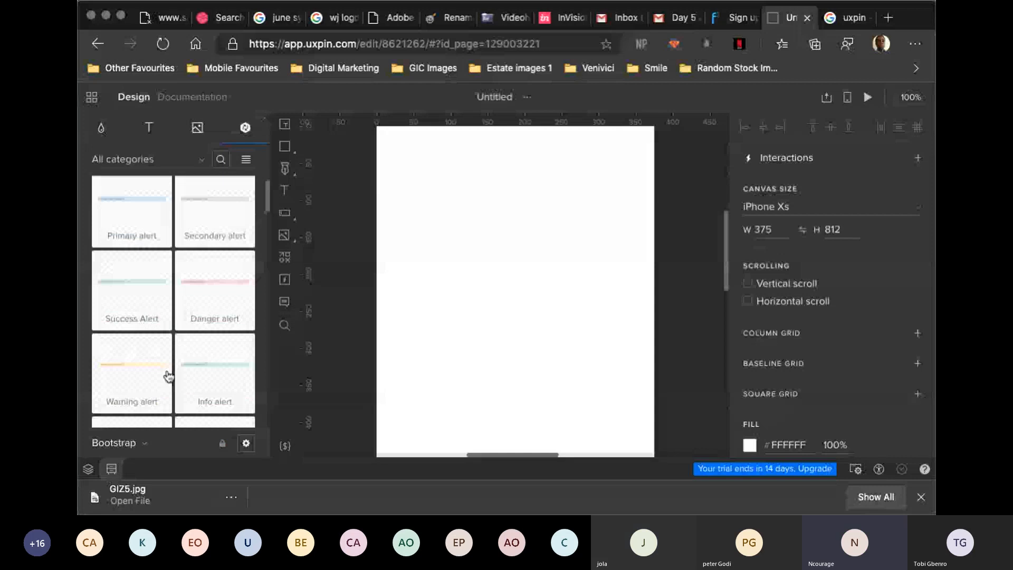
scroll(168, 375, "down", 10)
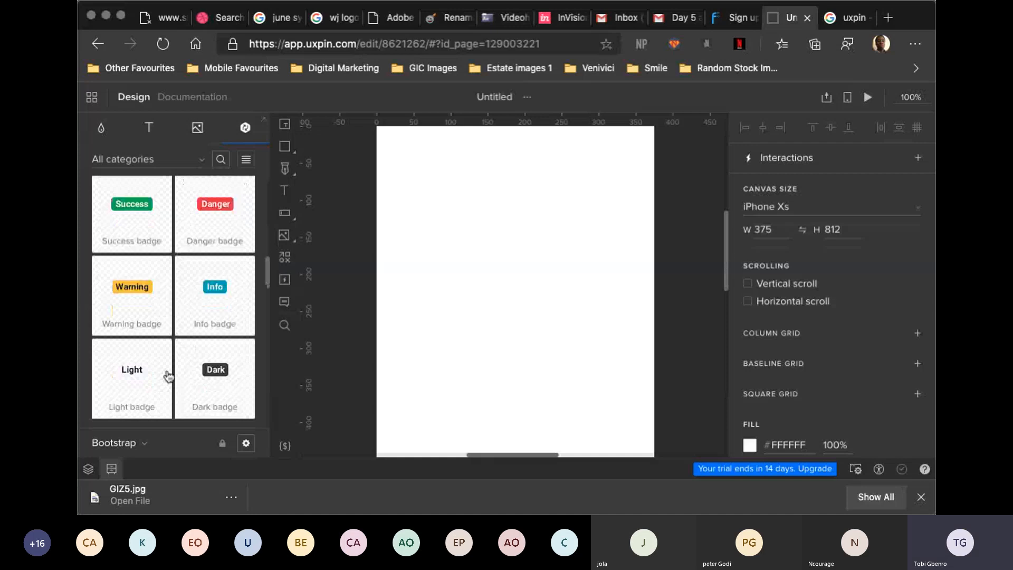
scroll(168, 375, "down", 5)
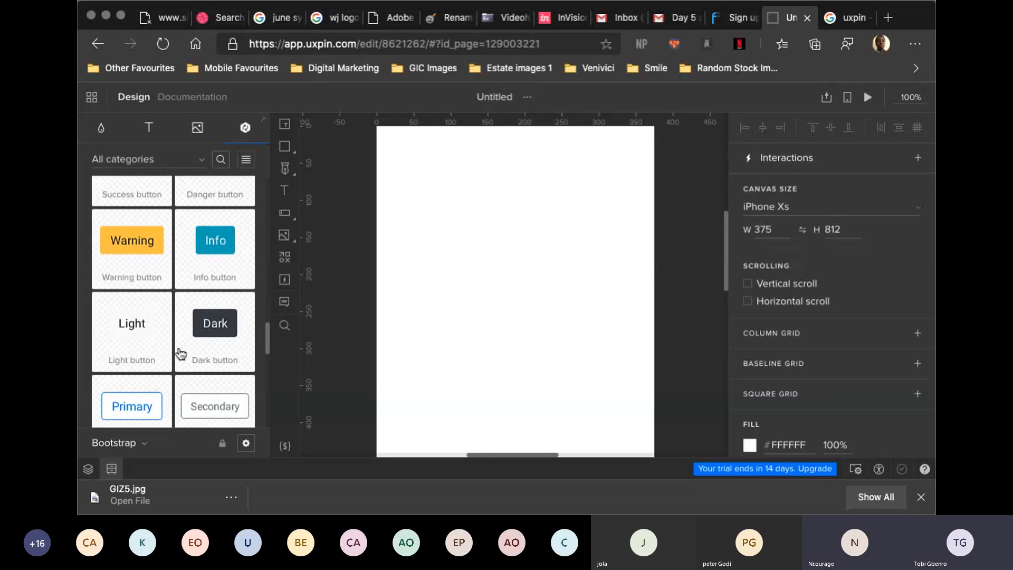
scroll(180, 352, "down", 3)
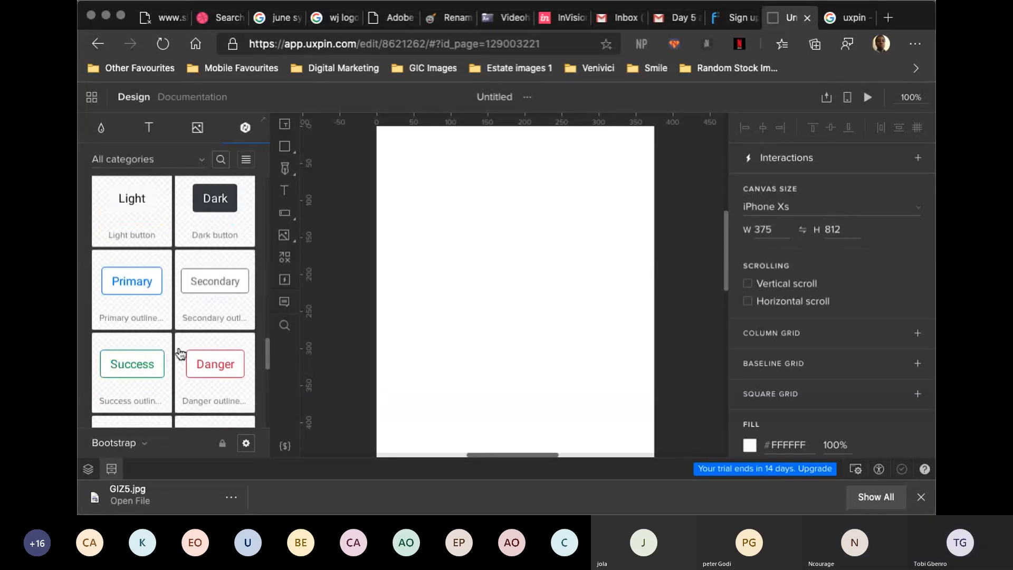
scroll(179, 352, "down", 5)
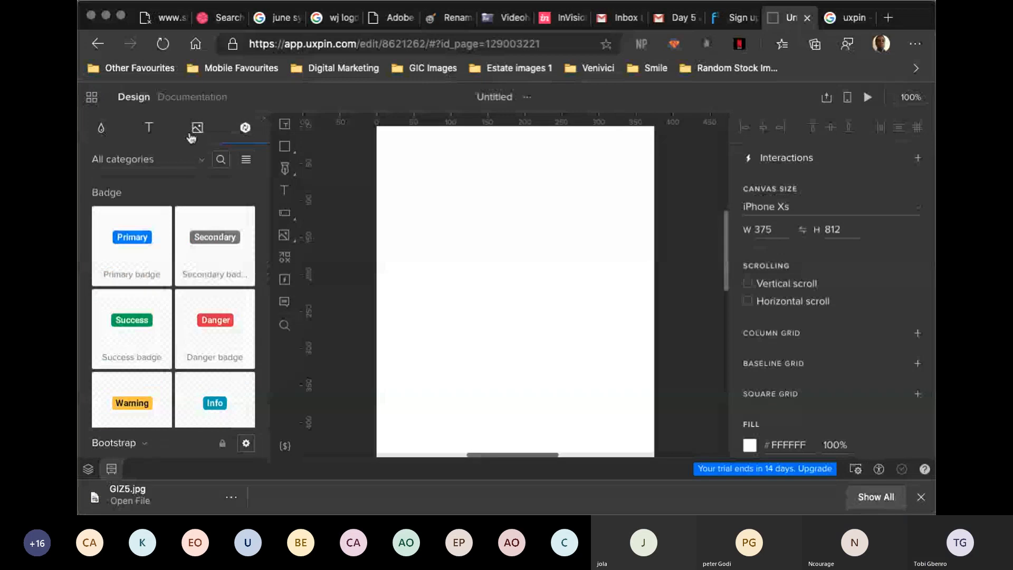
Change the design system library from Bootstrap to iOS
left_click(147, 445)
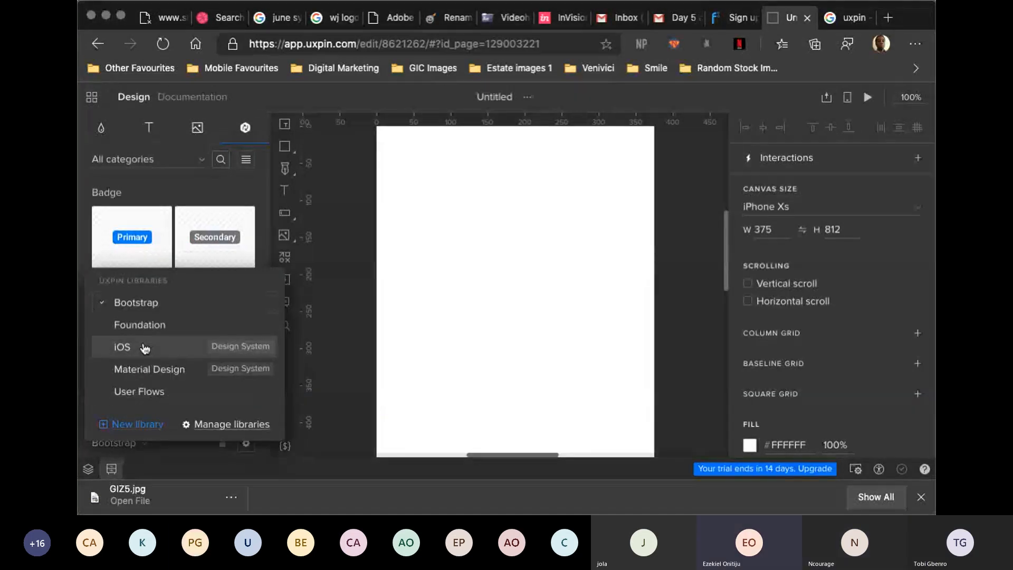
left_click(145, 348)
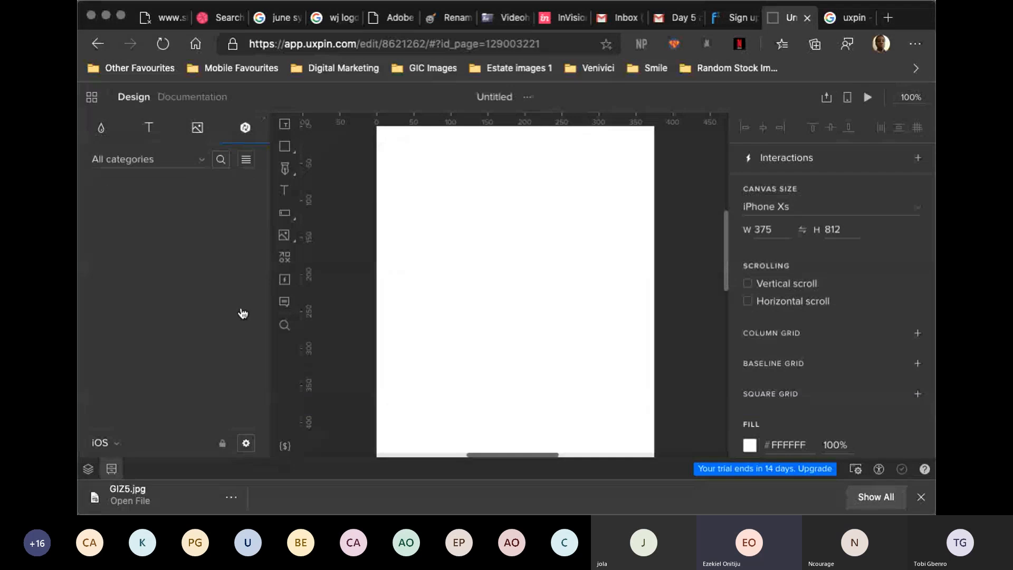
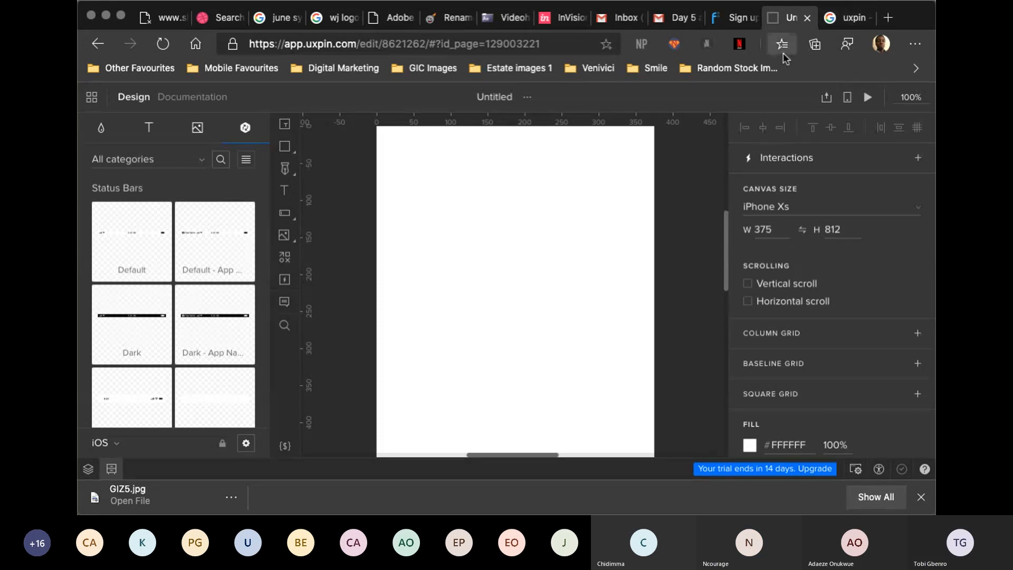
scroll(680, 237, "left", 2)
scroll(680, 236, "up", 1)
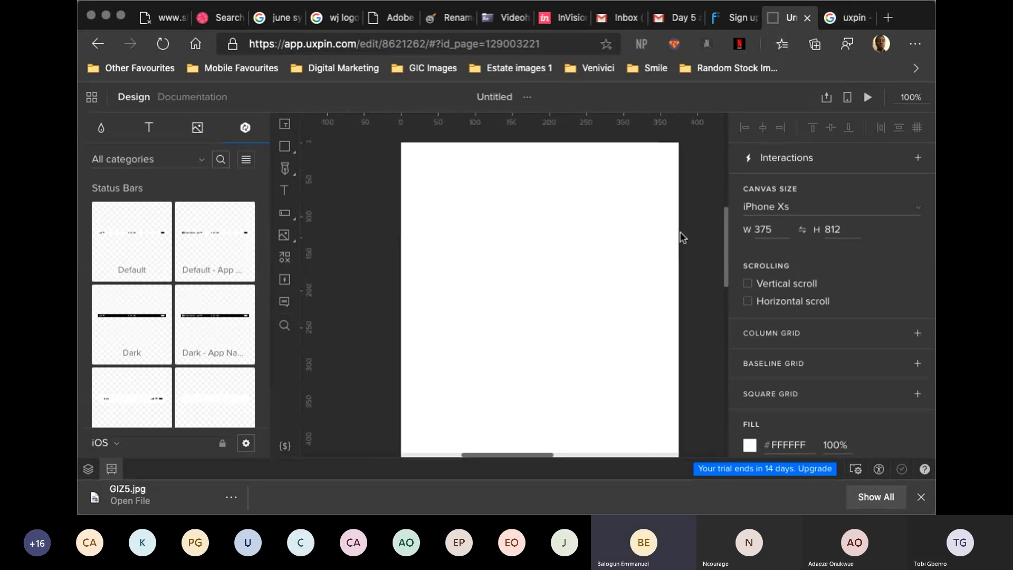
Expand the browser window to full screen and fit the whole iPhone Xs canvas in the editor at 67%
left_click(120, 15)
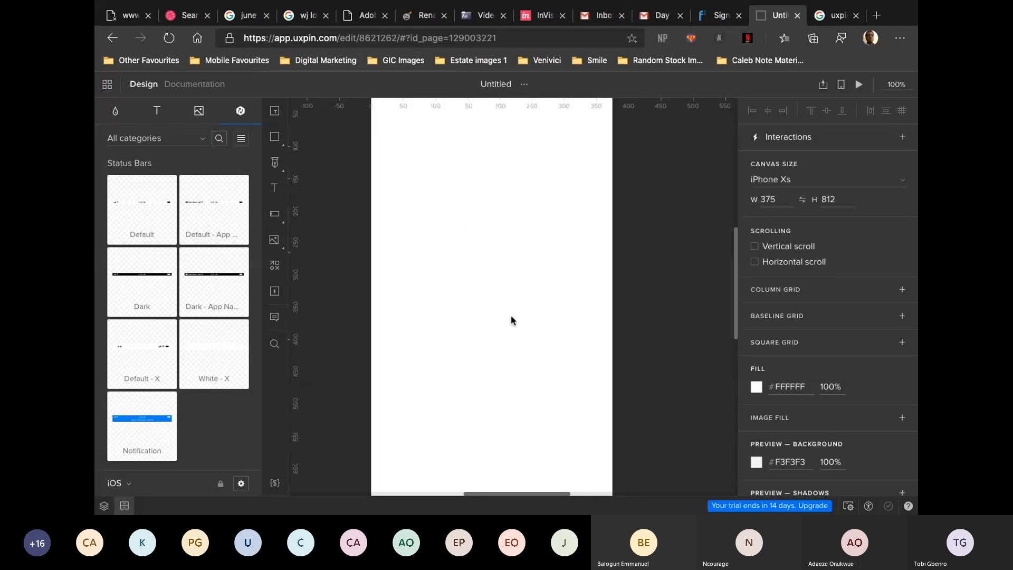
scroll(511, 318, "down", 2)
scroll(511, 318, "up", 1)
scroll(511, 319, "down", 1)
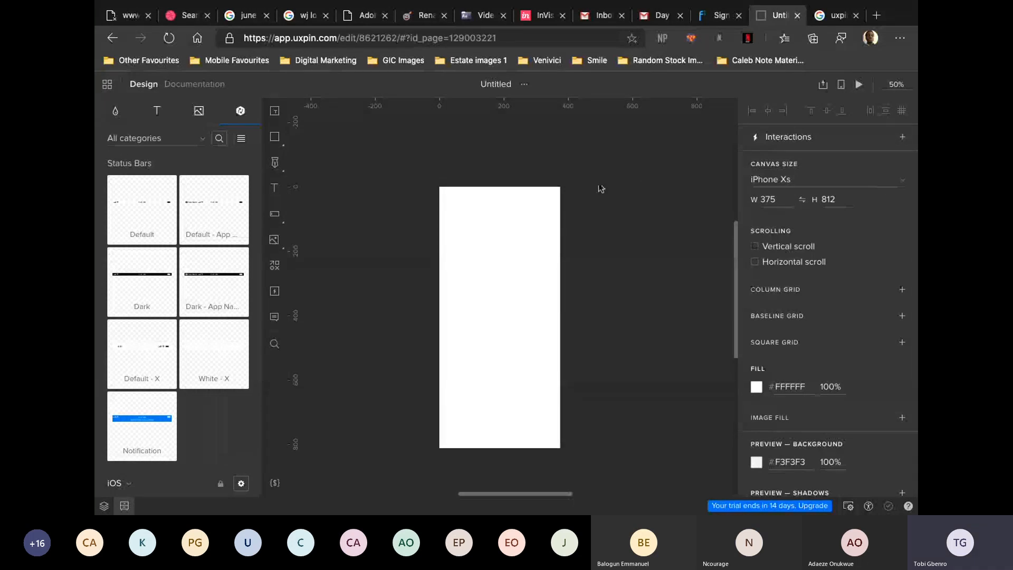
left_click_drag(435, 166, 575, 455)
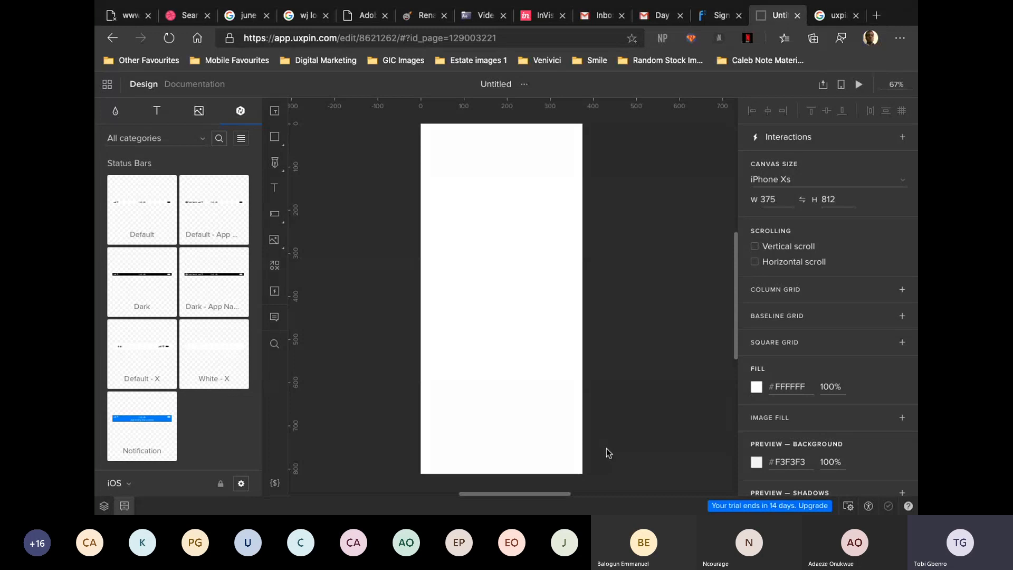
Switch to the Photoshop document with the outlined rectangle, compare it with the UXPin canvas, and return to the UXPin editor
left_click_drag(678, 3, 678, 29)
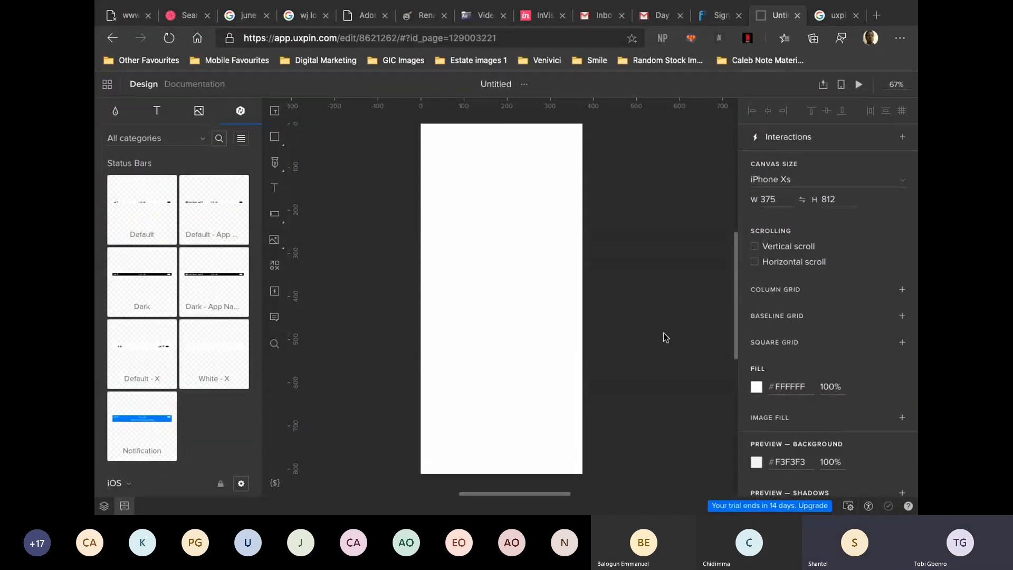
key("ctrl+Left")
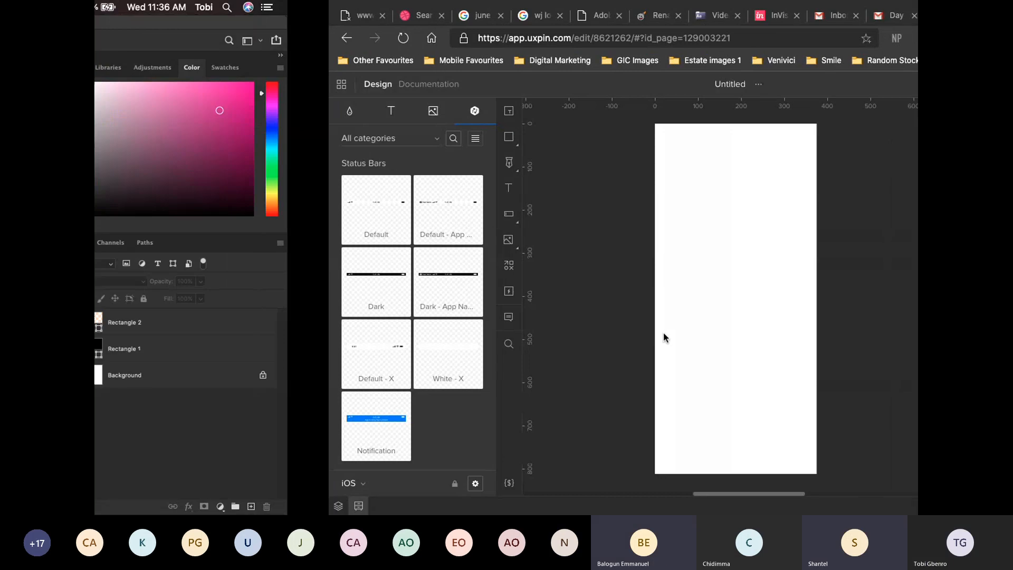
key("ctrl+Right")
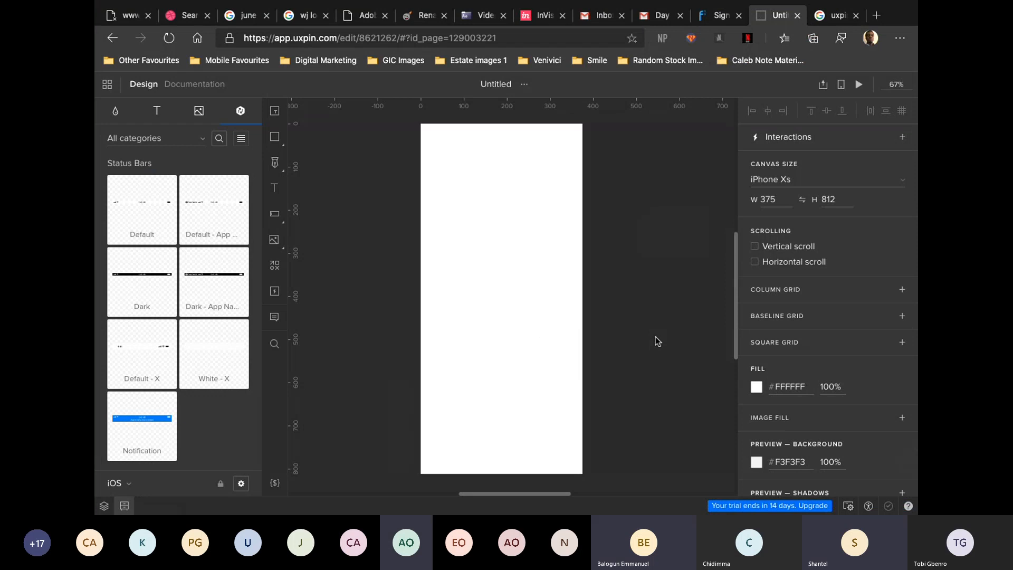
key("ctrl+Left")
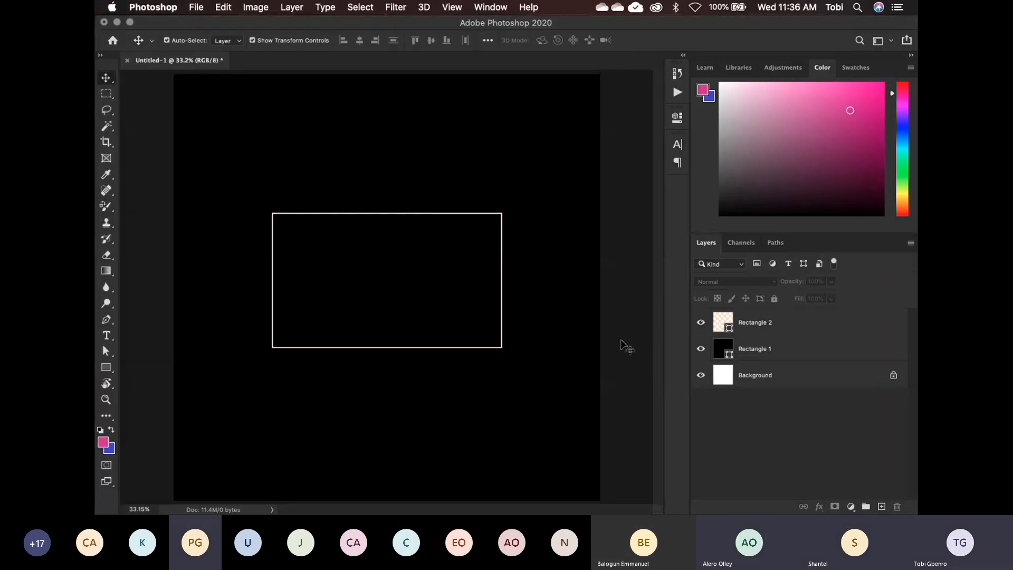
key("ctrl+Right")
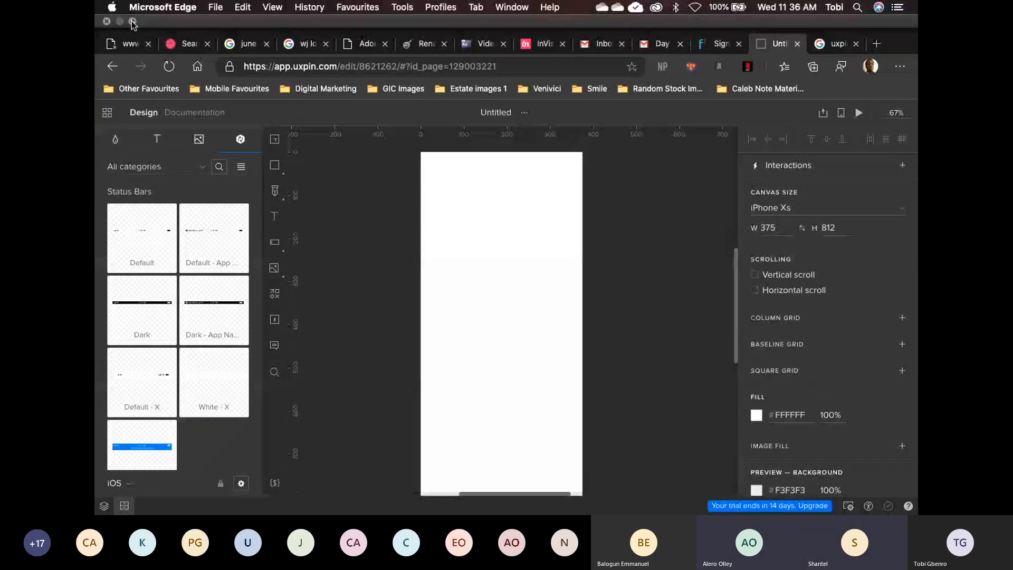
Take the browser window out of full screen, then reposition and enlarge it to cover nearly the whole desktop
left_click(132, 21)
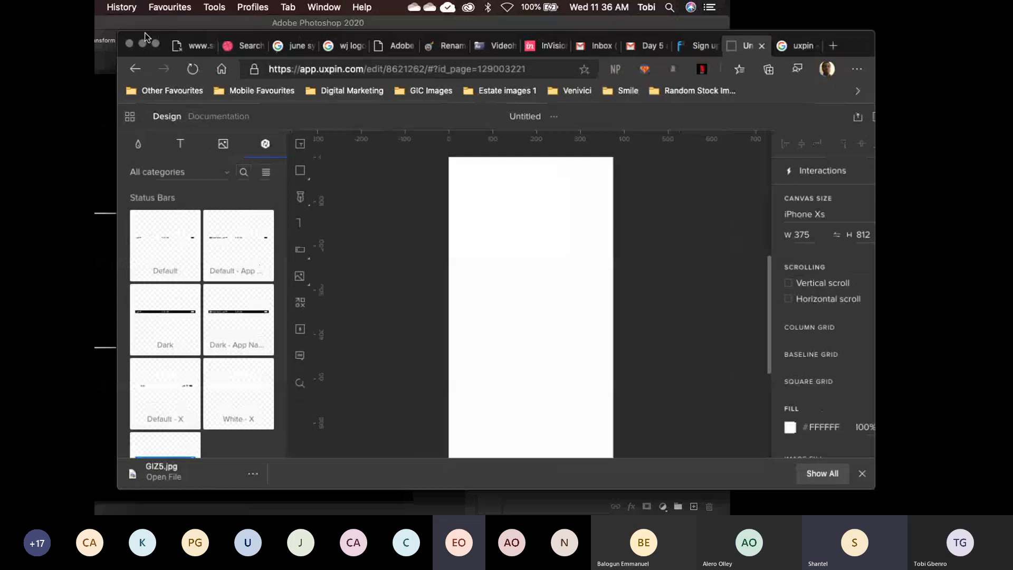
left_click_drag(849, 51, 824, 32)
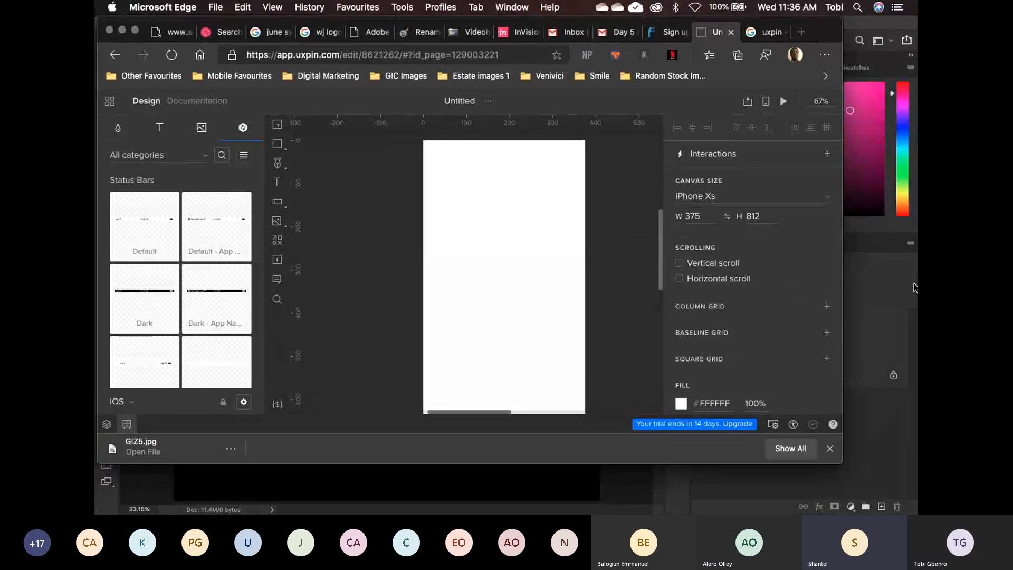
left_click(853, 416)
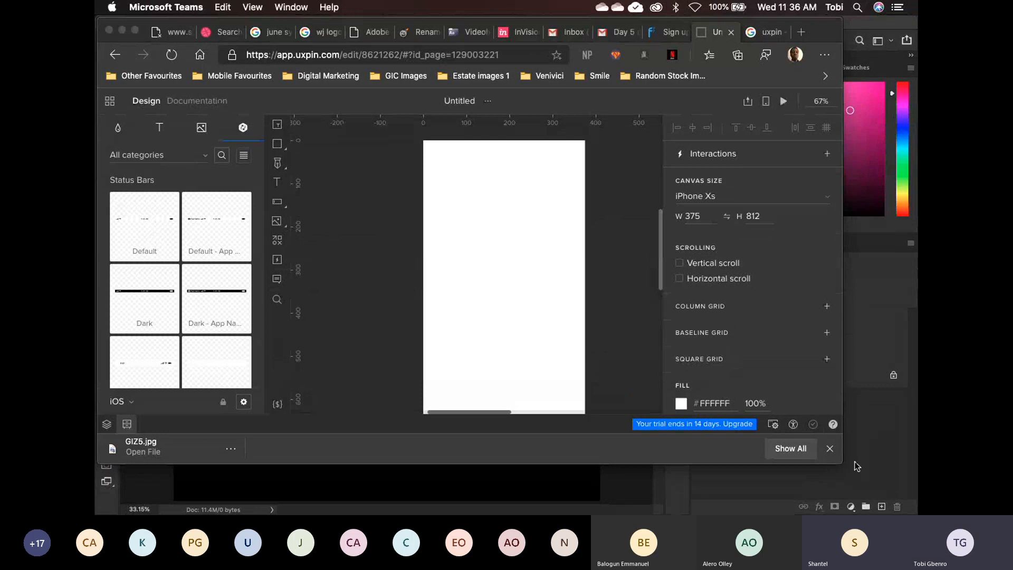
left_click(841, 463)
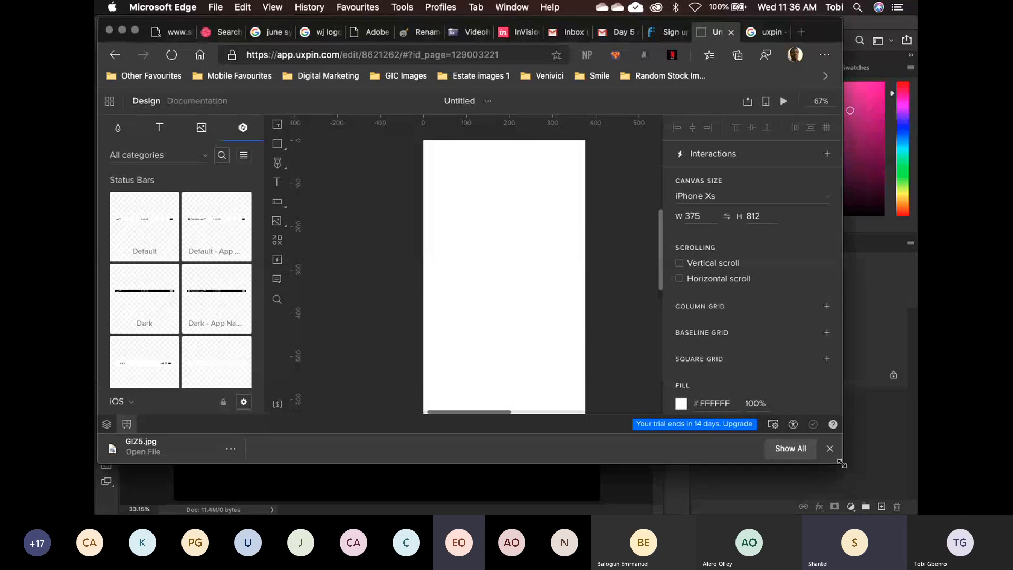
left_click_drag(842, 463, 892, 484)
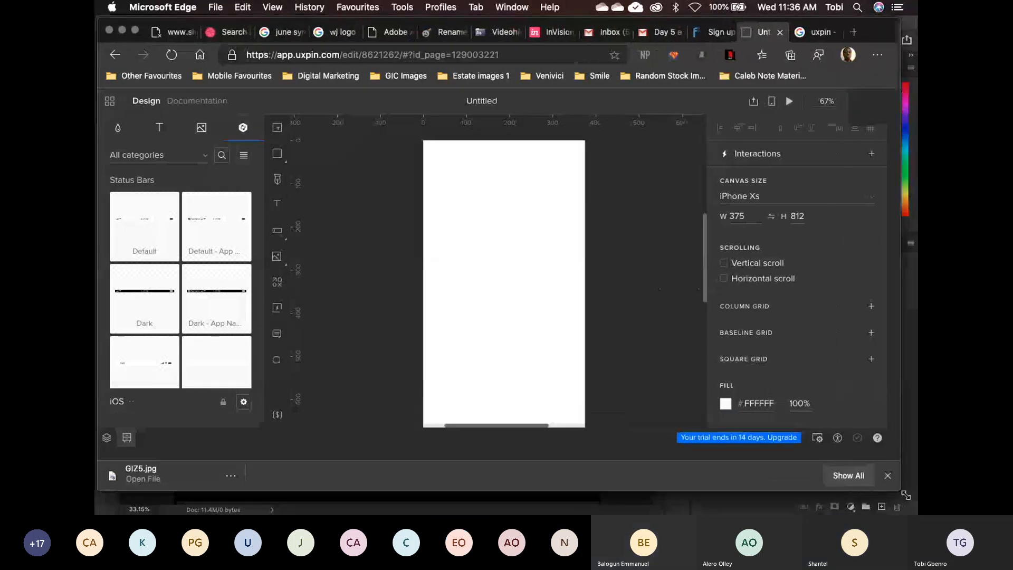
left_click_drag(905, 495, 909, 508)
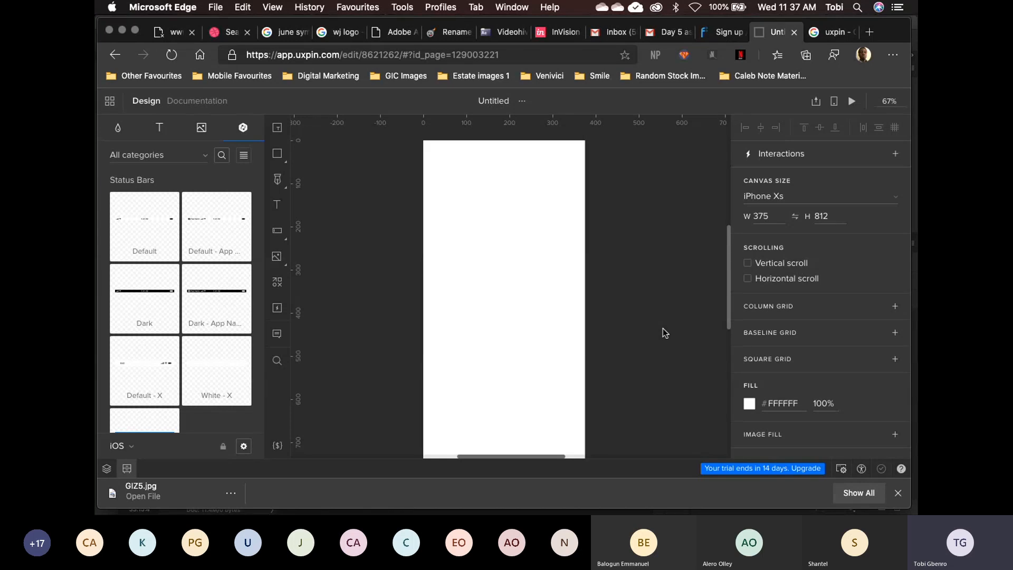
scroll(663, 328, "down", 1)
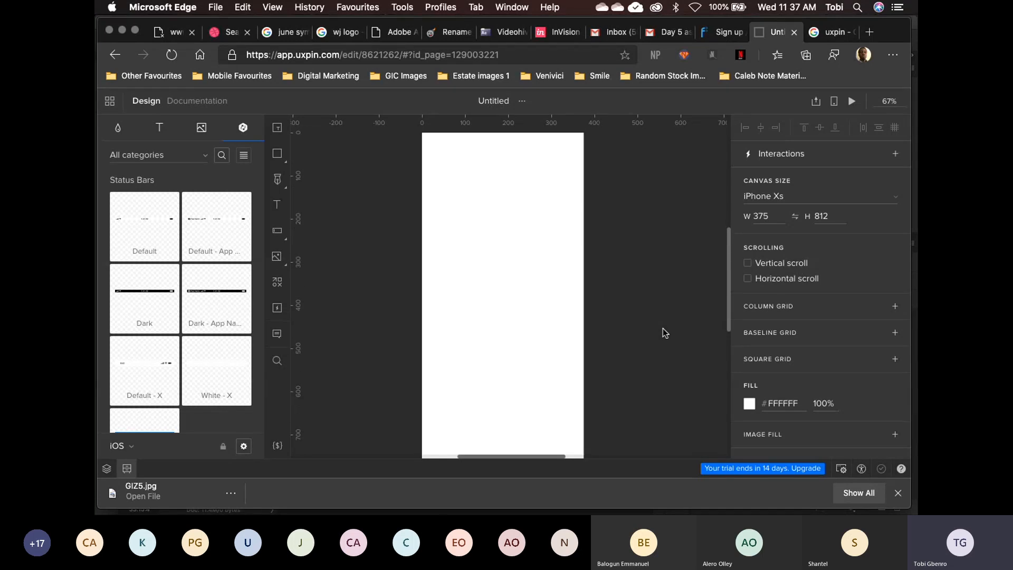
scroll(663, 332, "down", 1)
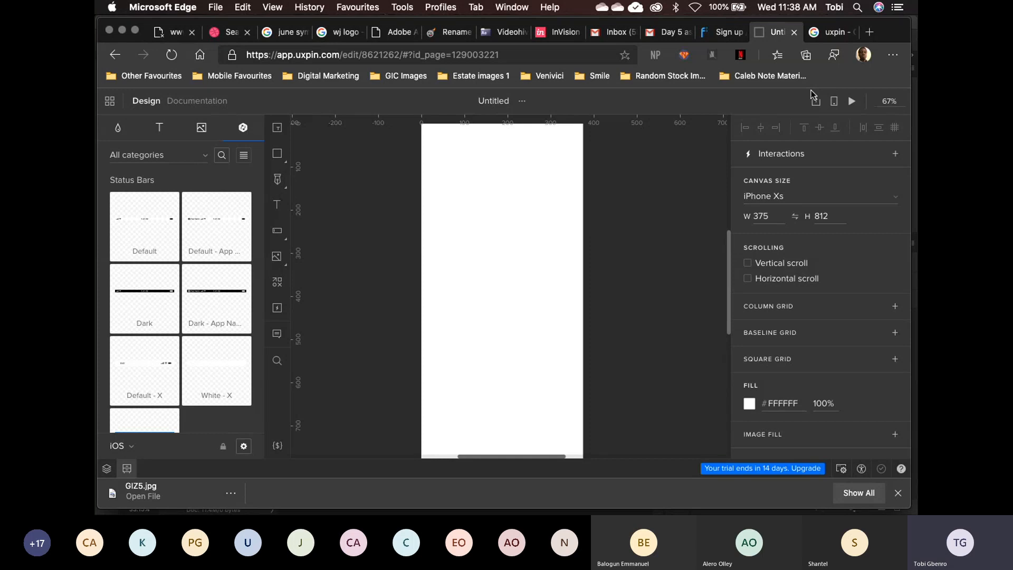
left_click(840, 36)
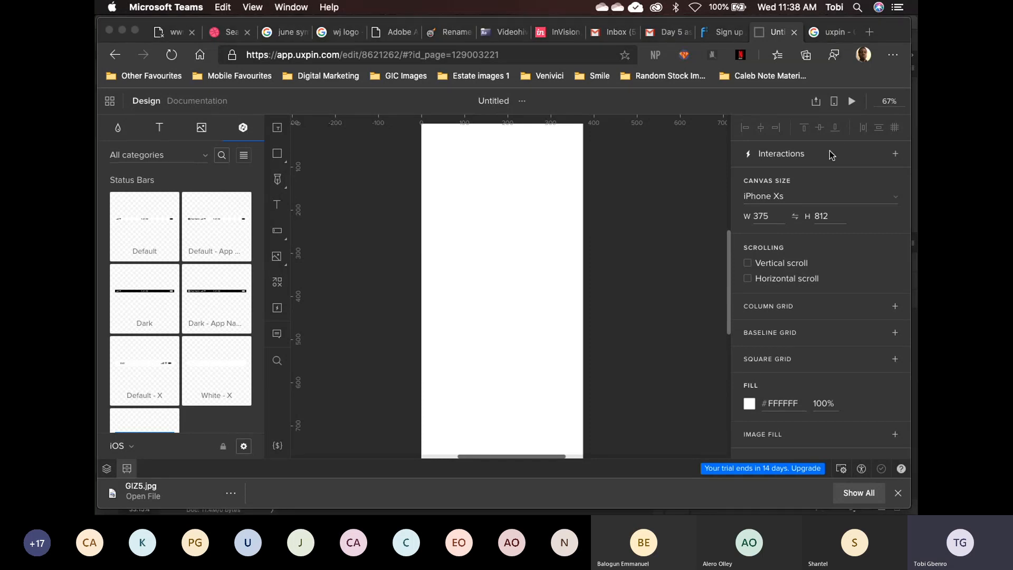
left_click(663, 245)
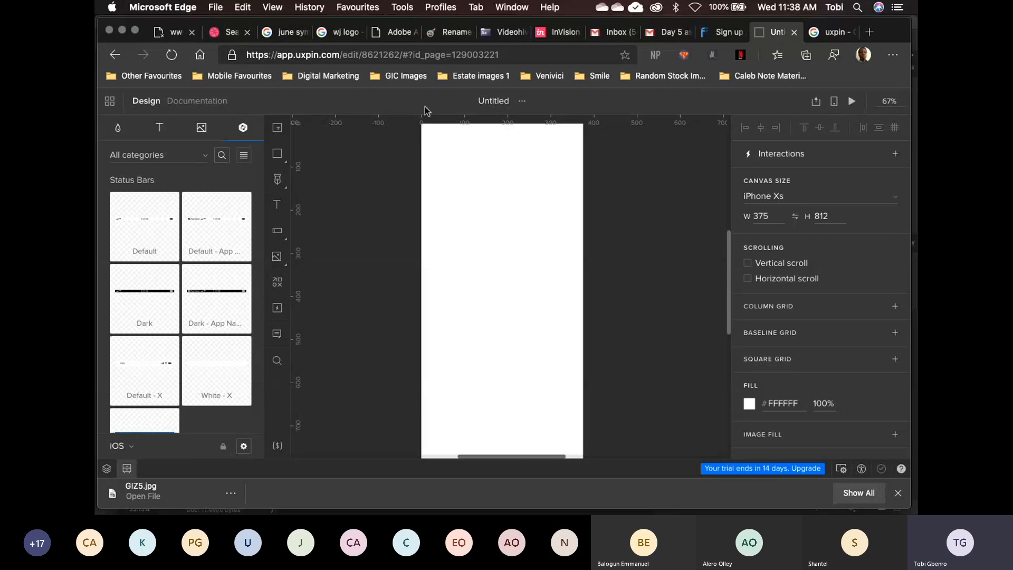
left_click(846, 143)
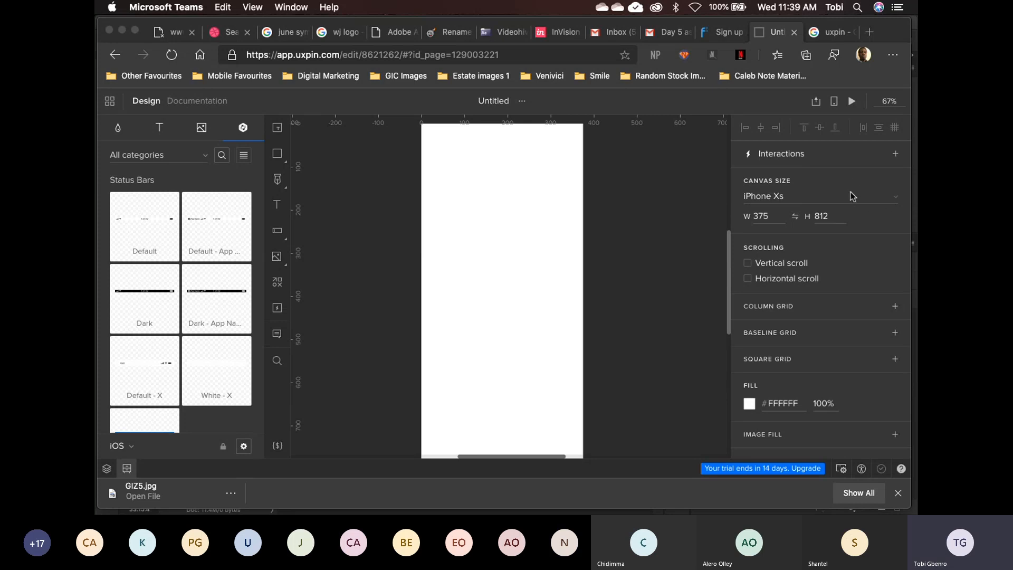
Browse the web, iOS and Android canvas size presets, keeping iPhone Xs selected
left_click(881, 198)
scroll(829, 248, "down", 3)
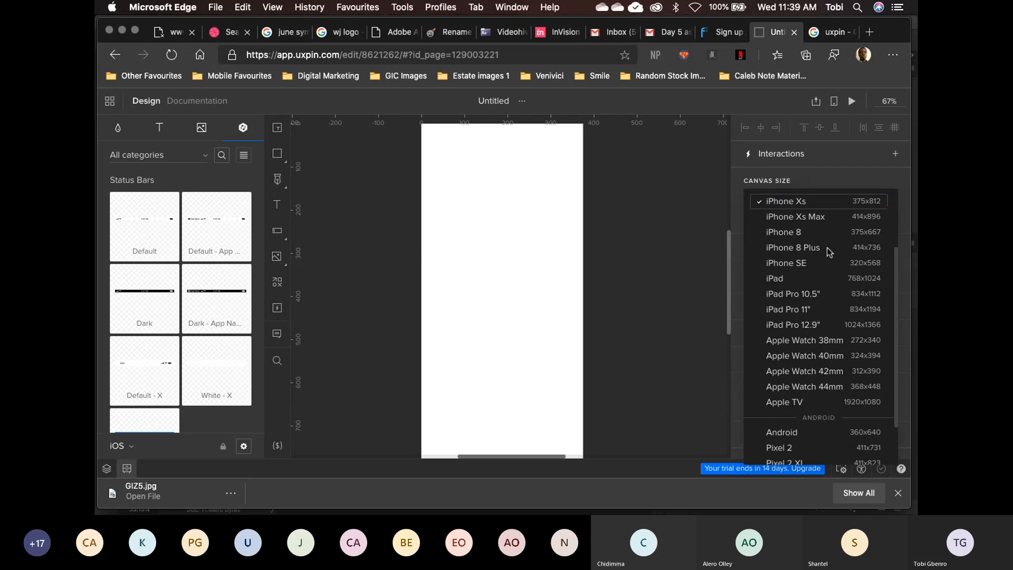
scroll(830, 251, "down", 2)
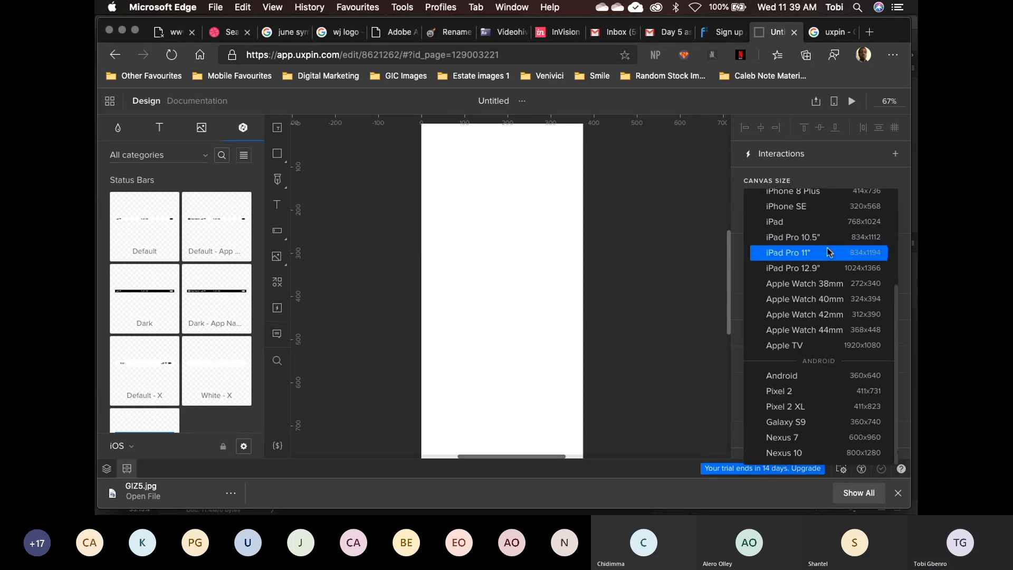
scroll(828, 252, "up", 5)
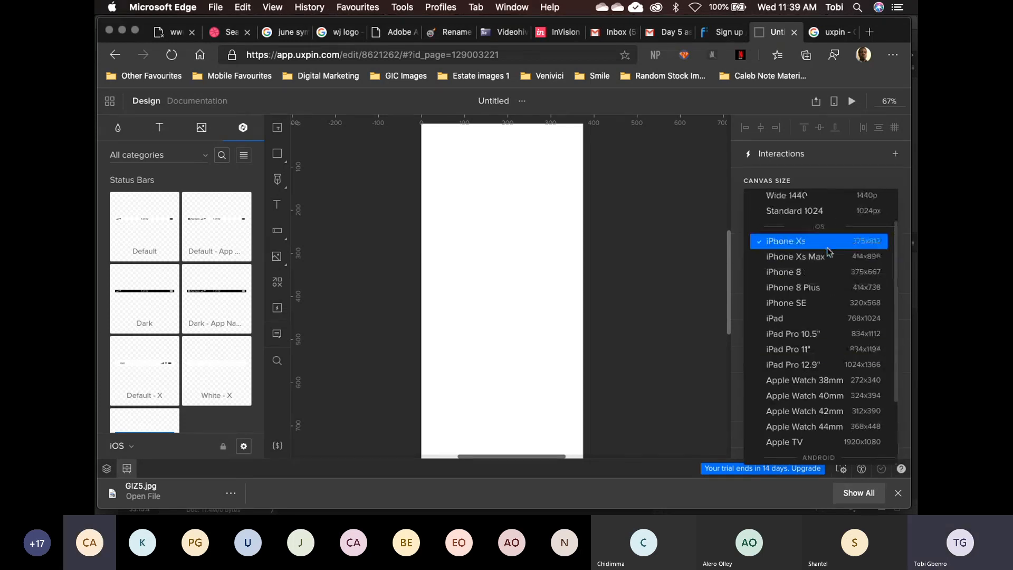
left_click(827, 249)
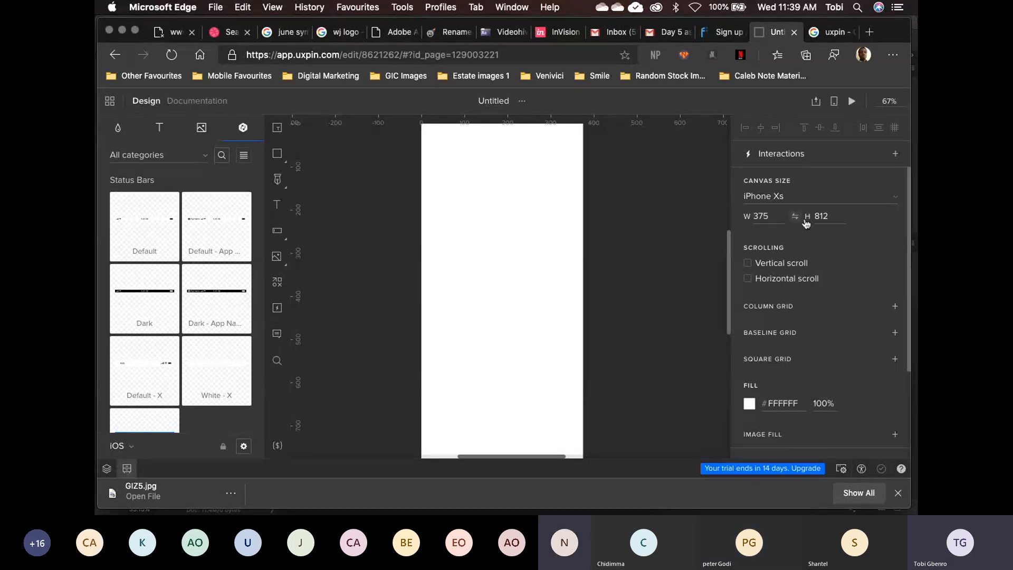
left_click(897, 203)
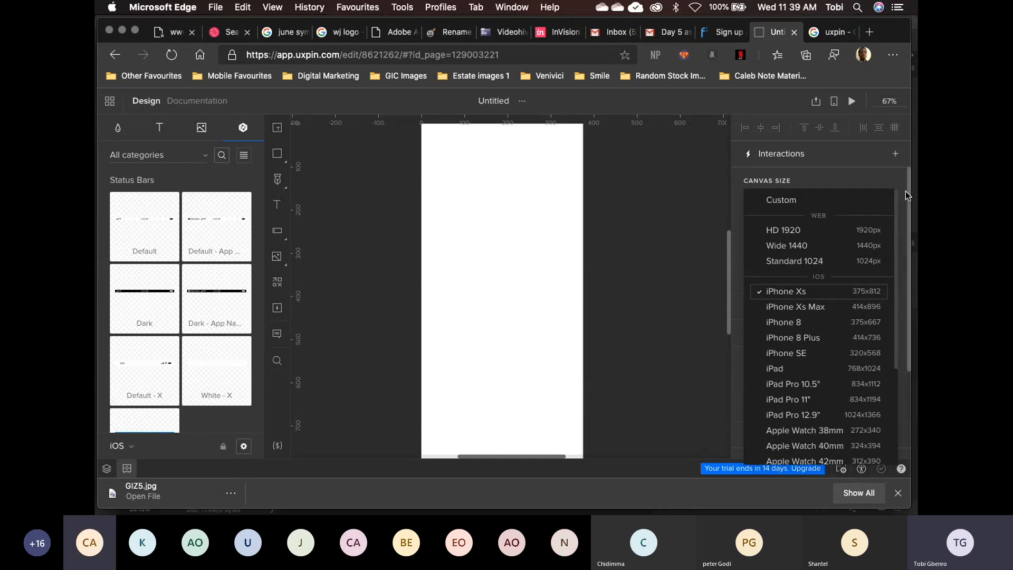
left_click(905, 196)
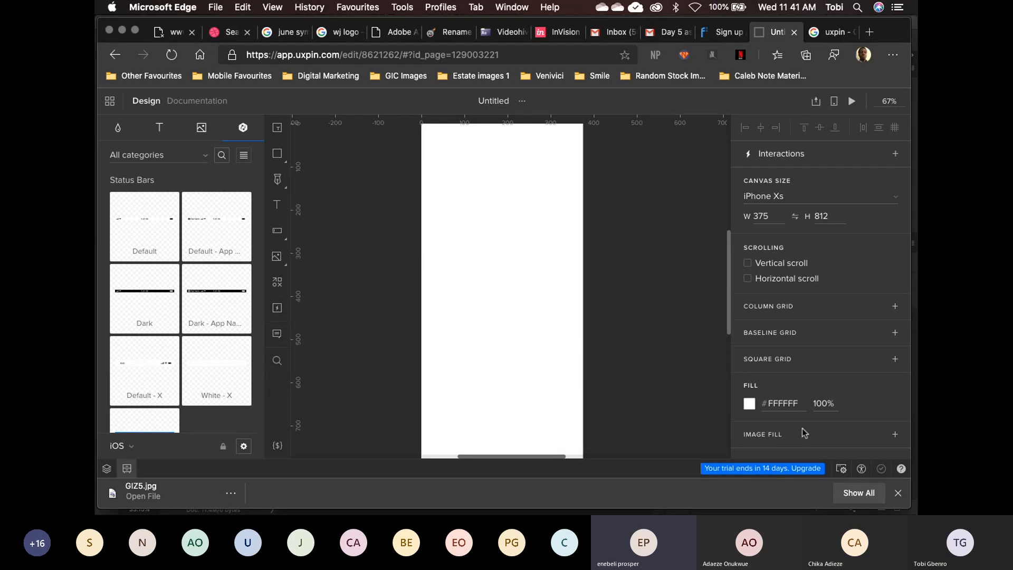
Switch the editor's theme to Light and close the view settings
left_click(862, 469)
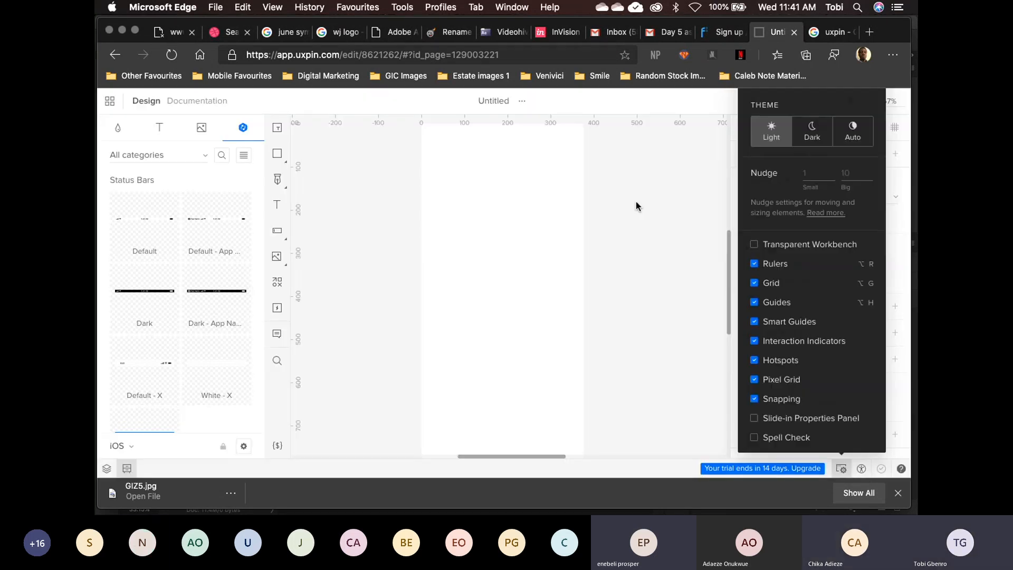
left_click(635, 206)
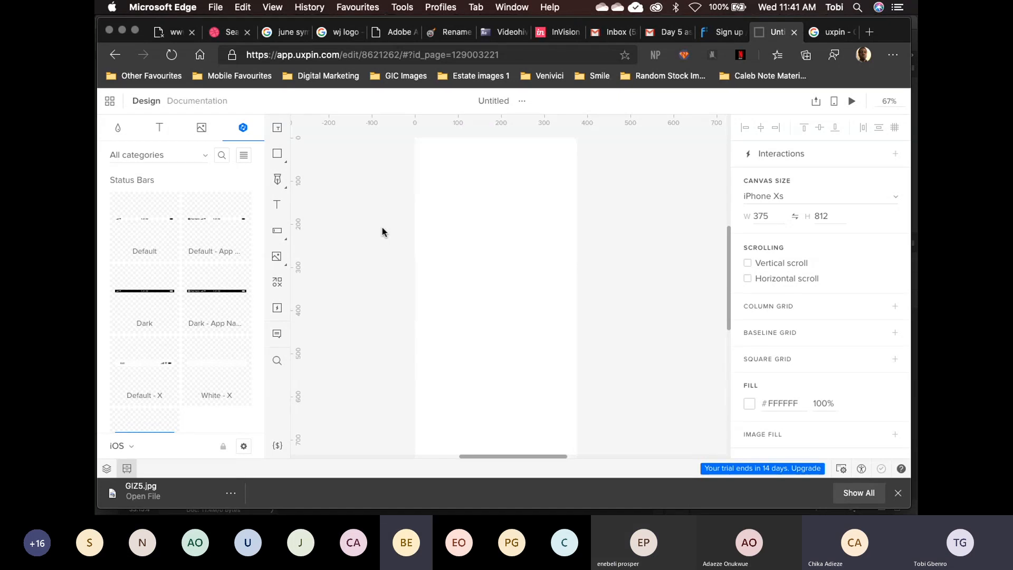
scroll(499, 283, "down", 1)
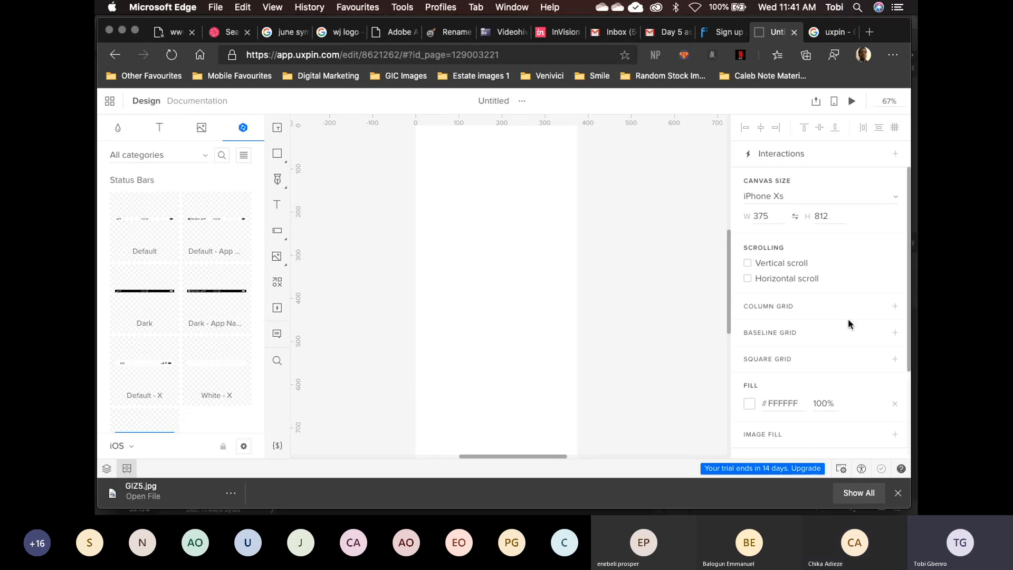
left_click(825, 302)
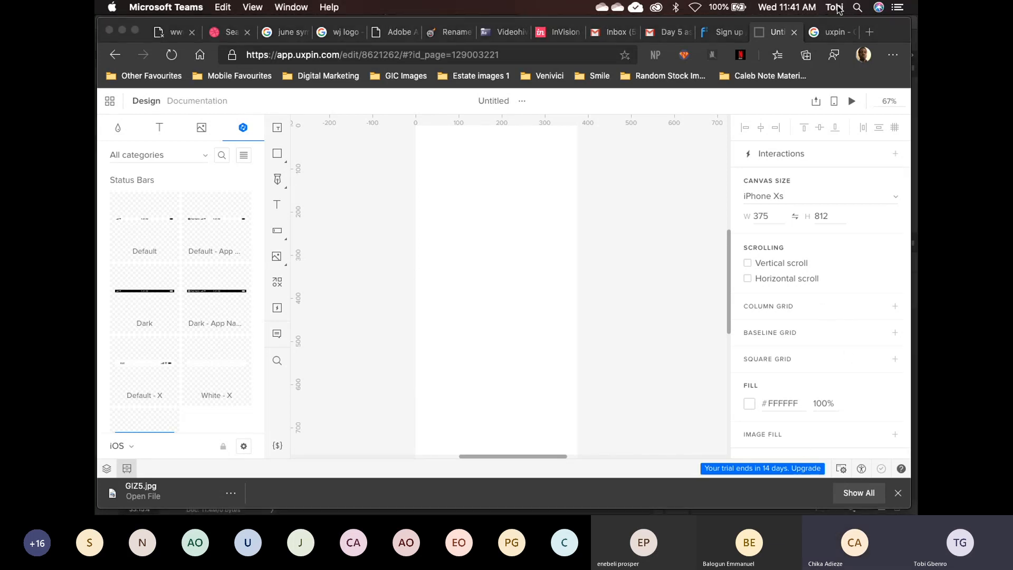
left_click(636, 266)
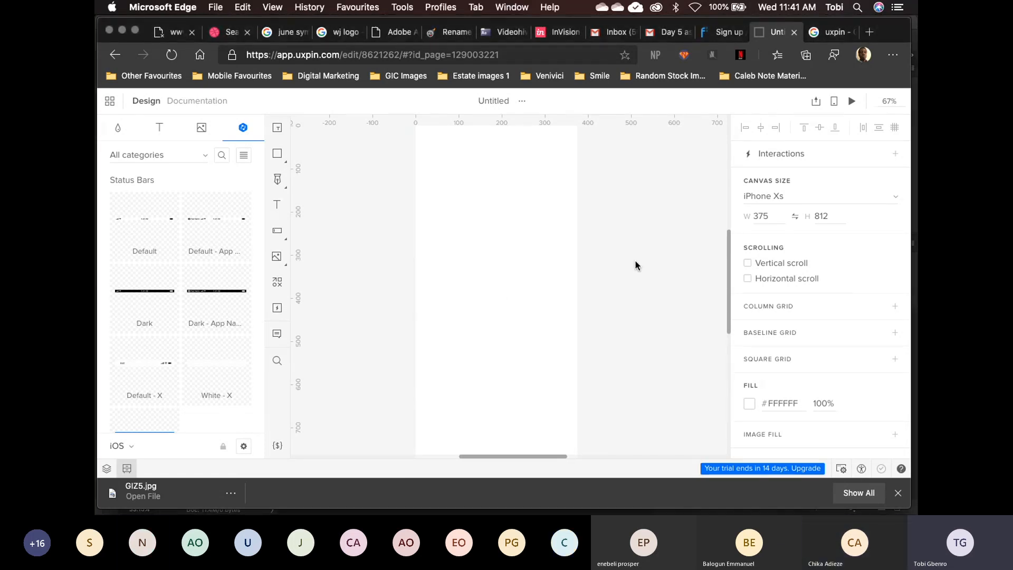
Examine the canvas properties, from canvas size, scrolling and grids to fill and the preview background, shadow and device frame options
scroll(818, 343, "down", 3)
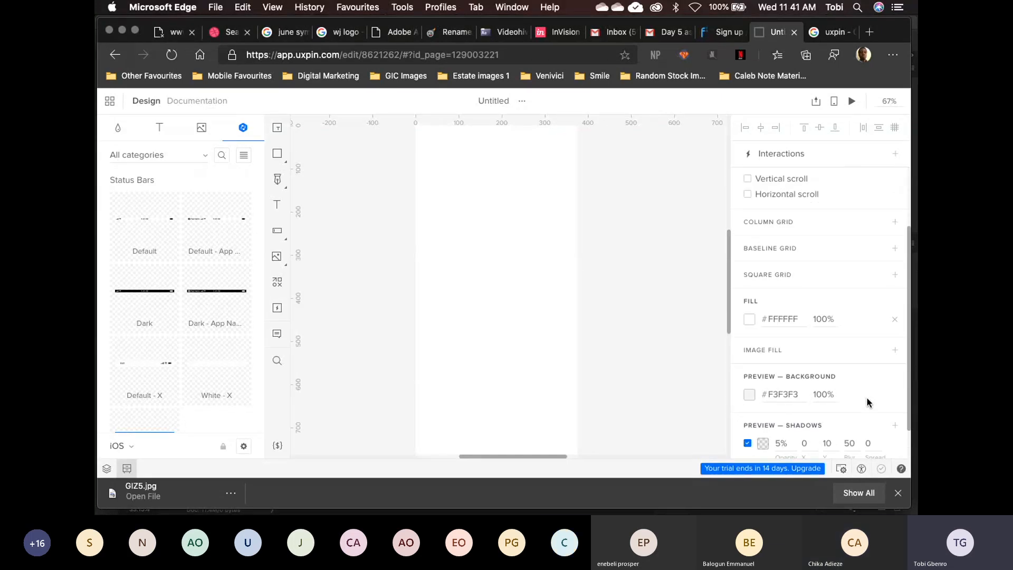
scroll(867, 398, "up", 4)
scroll(868, 399, "down", 3)
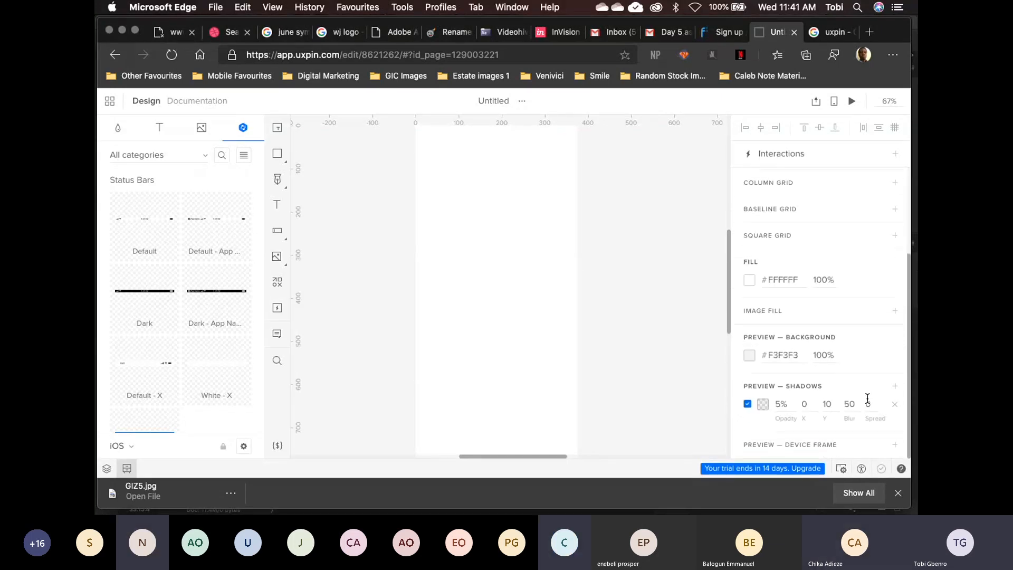
scroll(867, 398, "up", 2)
scroll(867, 398, "up", 1)
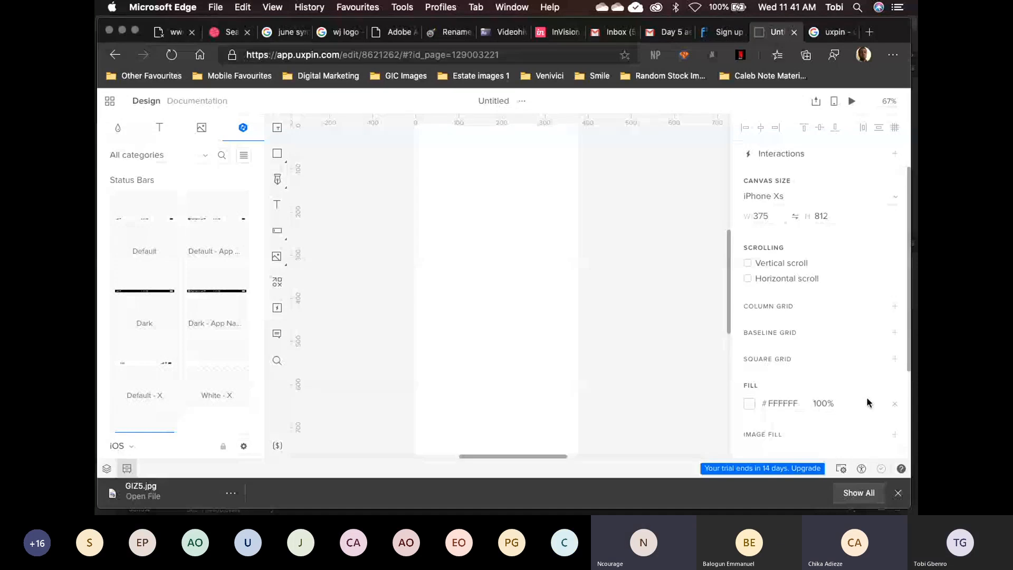
scroll(867, 401, "down", 4)
scroll(867, 401, "up", 3)
scroll(867, 399, "down", 1)
scroll(867, 399, "down", 1)
scroll(867, 400, "up", 3)
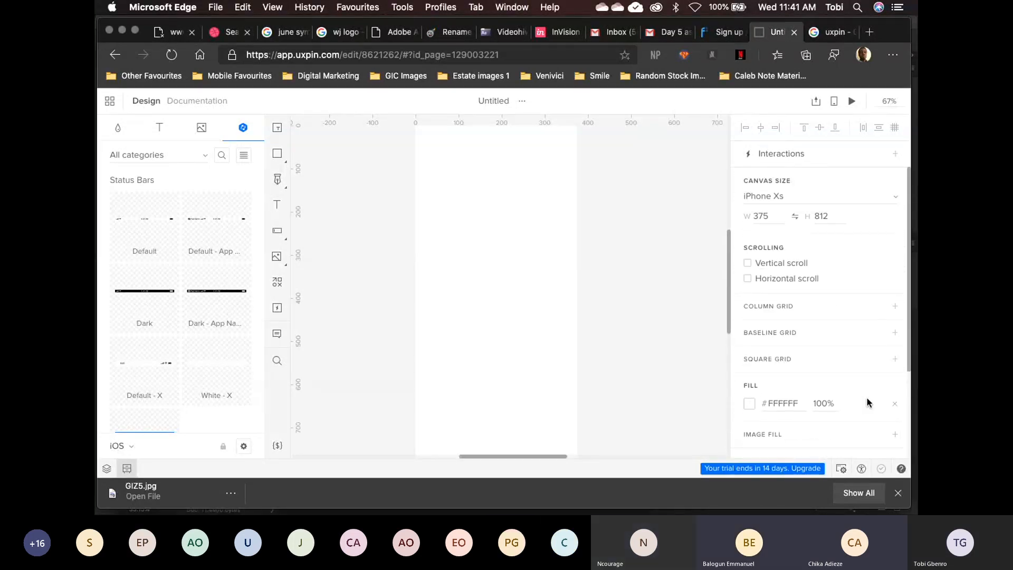
scroll(868, 402, "down", 2)
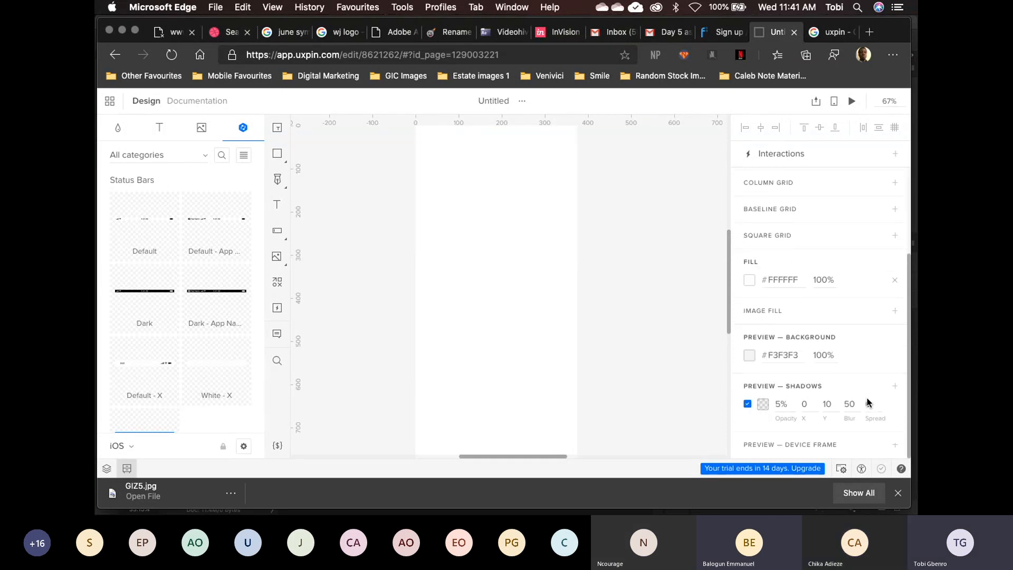
scroll(867, 399, "up", 2)
mouse_move(869, 402)
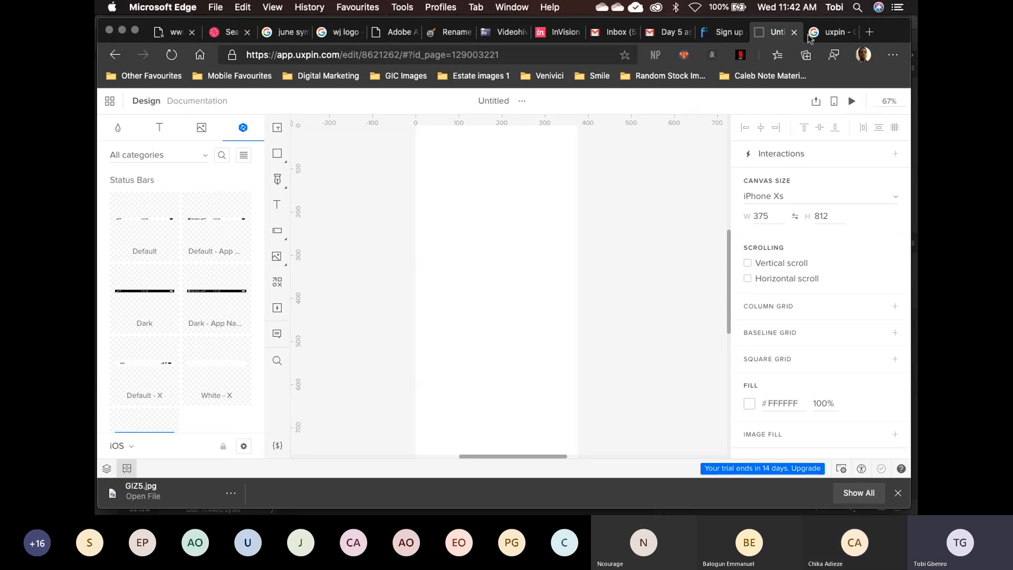
Search the web in a new browser tab for "chat app user interface" and show the image results
left_click(869, 38)
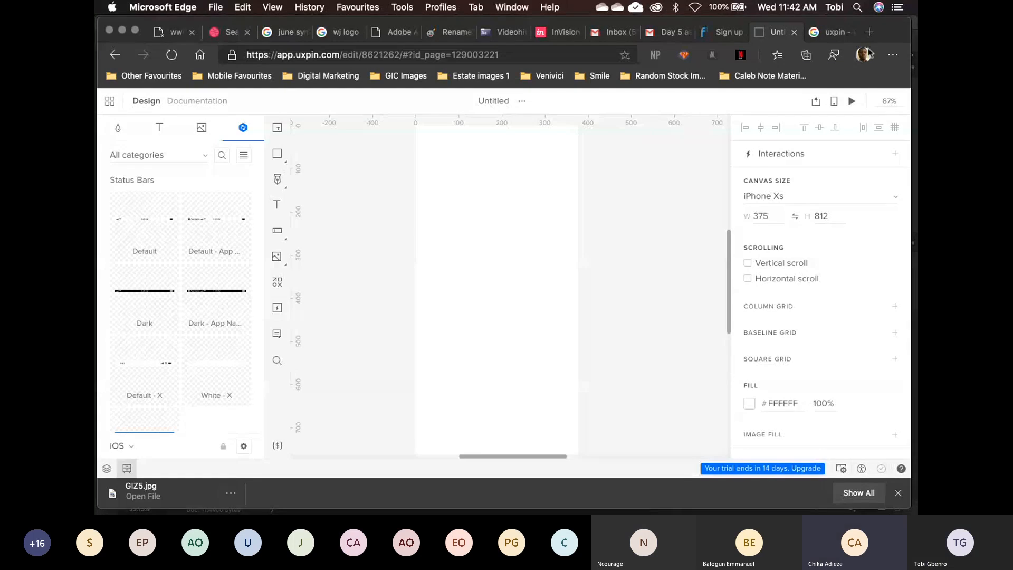
left_click(873, 34)
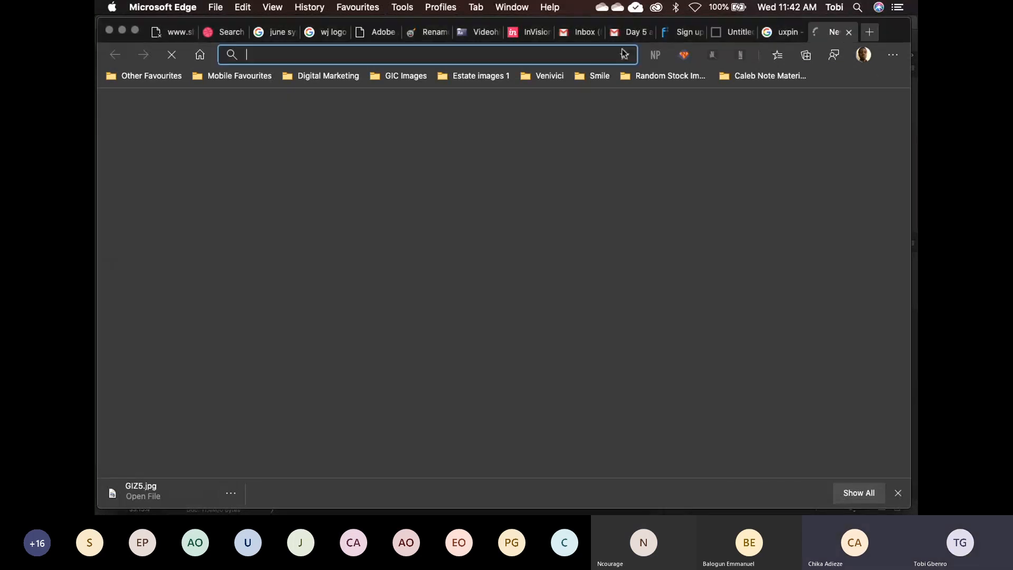
type("ch")
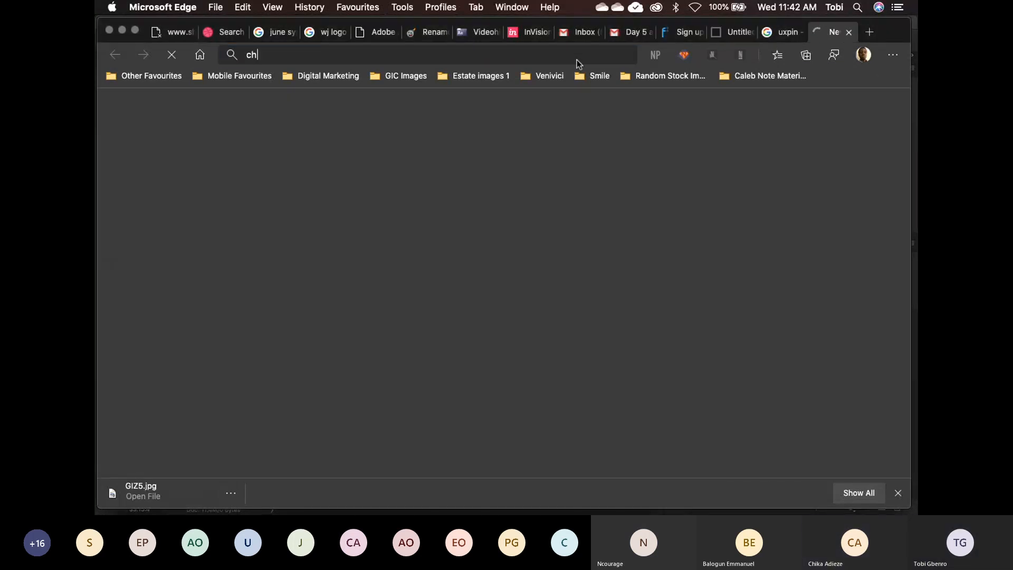
type("at app ")
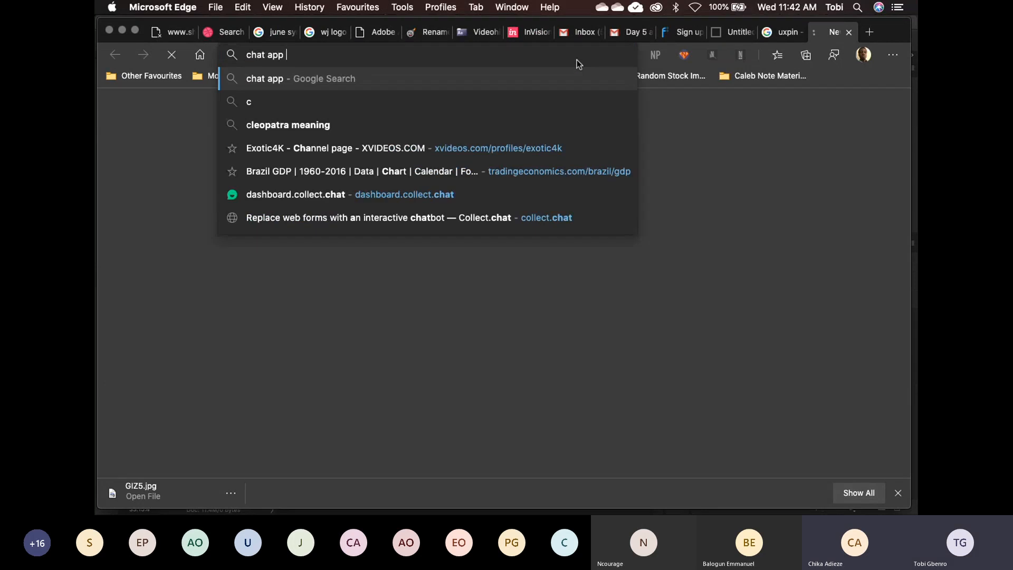
type("user interface")
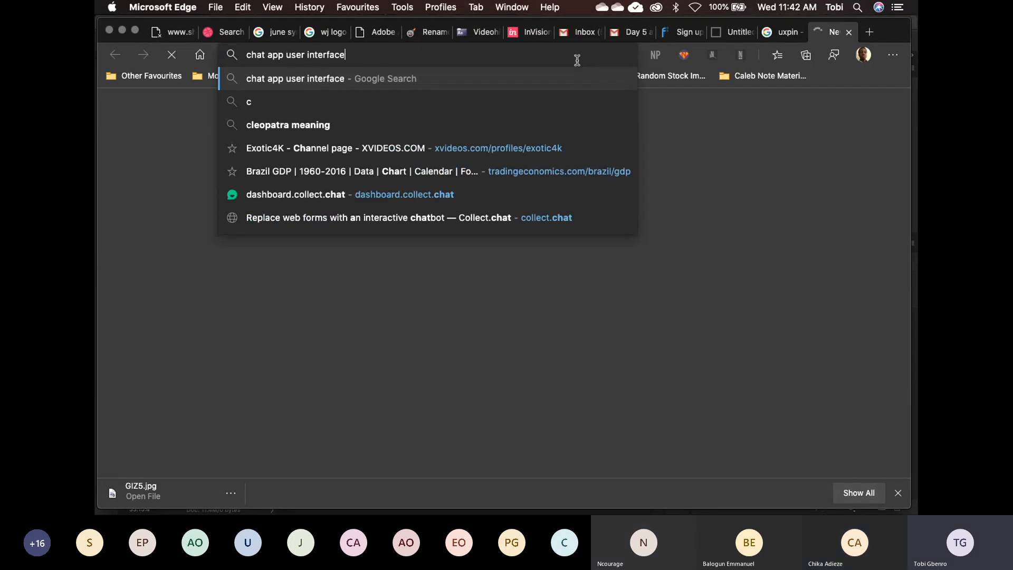
key("Return")
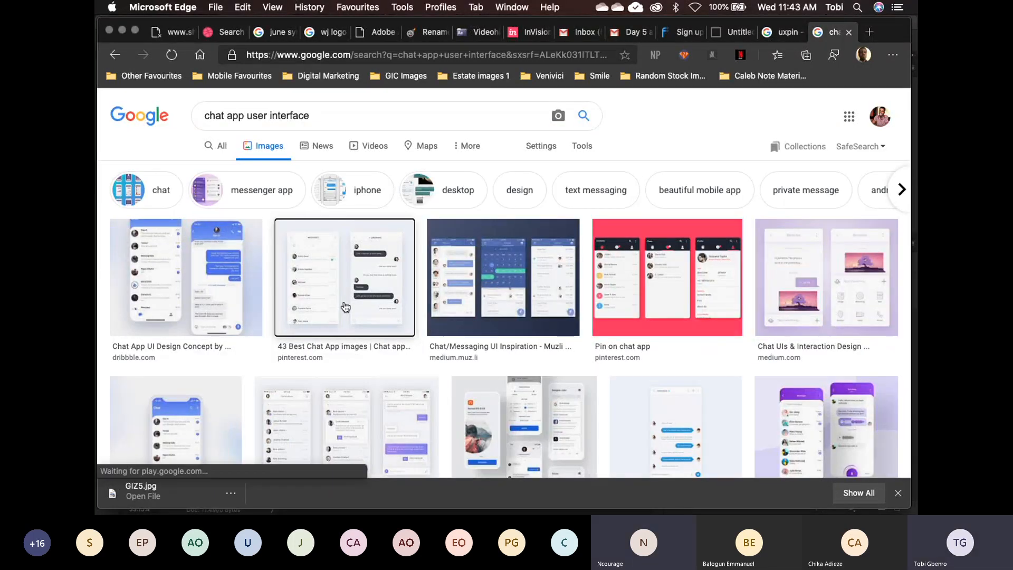
Open the Dribbble "Freebies - Chat Mobile App" image at full size in its own tab and examine the notification and chat screens
left_click(346, 306)
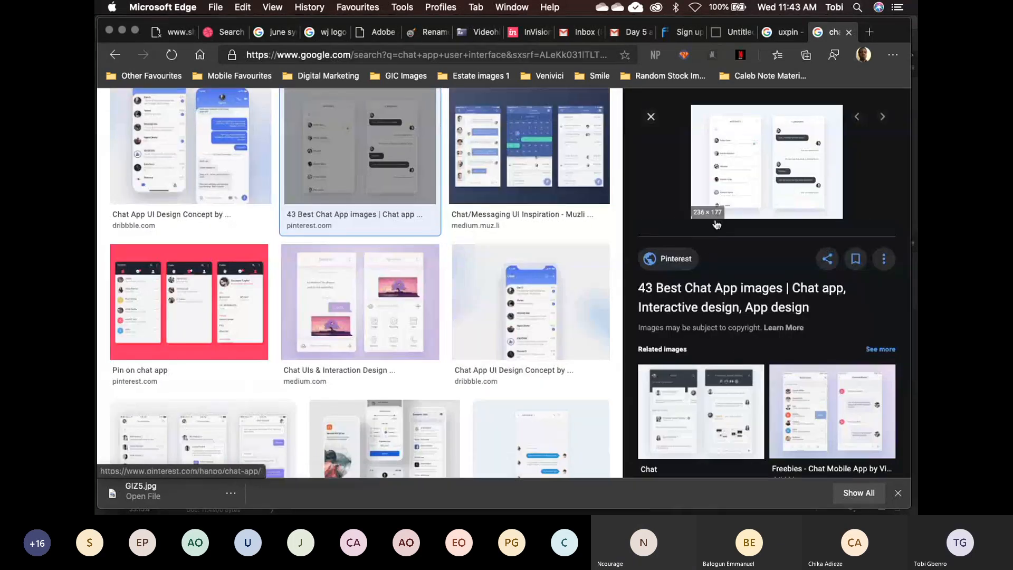
left_click(809, 398)
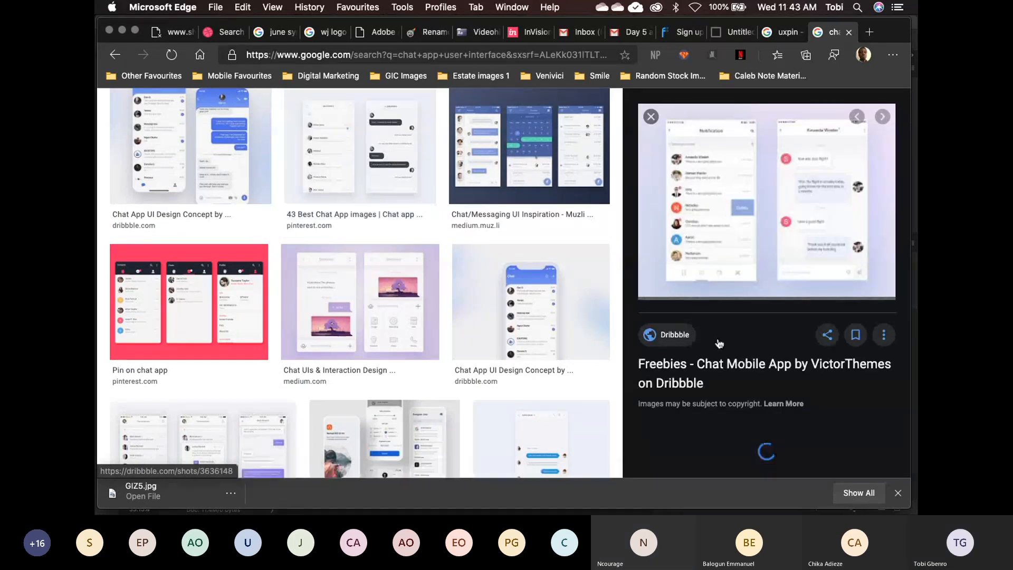
right_click(680, 224)
left_click(730, 341)
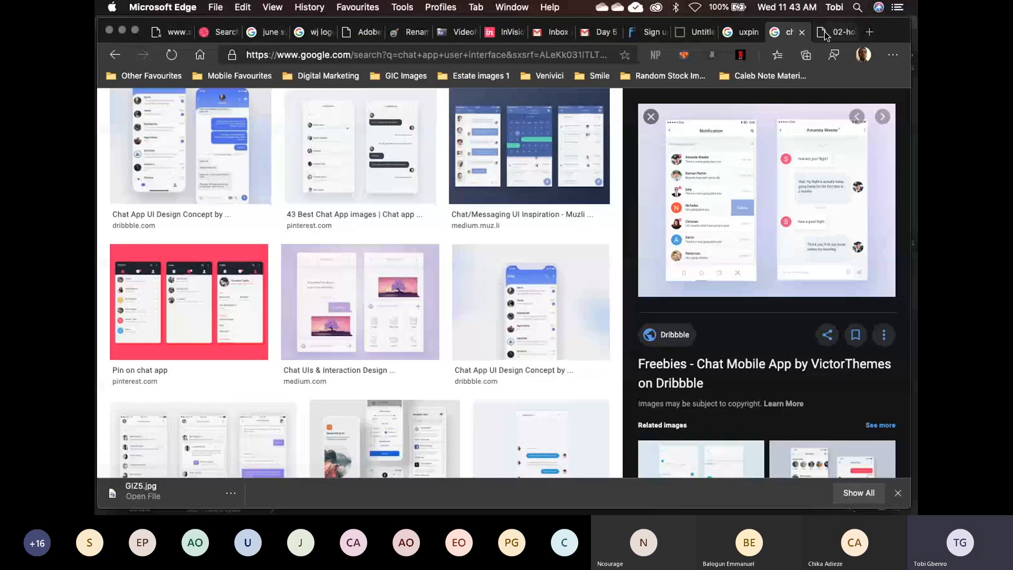
left_click(826, 34)
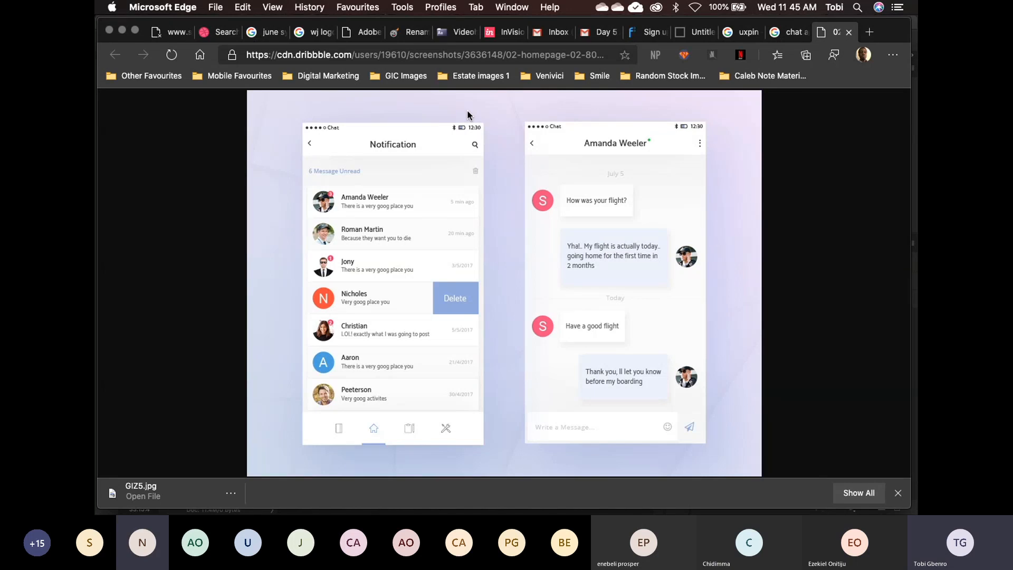
left_click(742, 34)
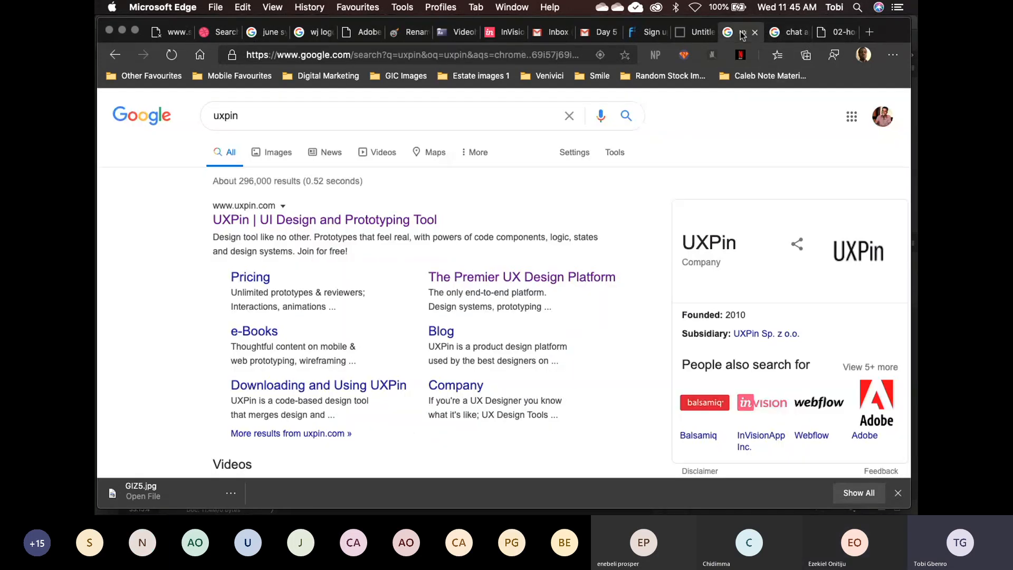
left_click(844, 37)
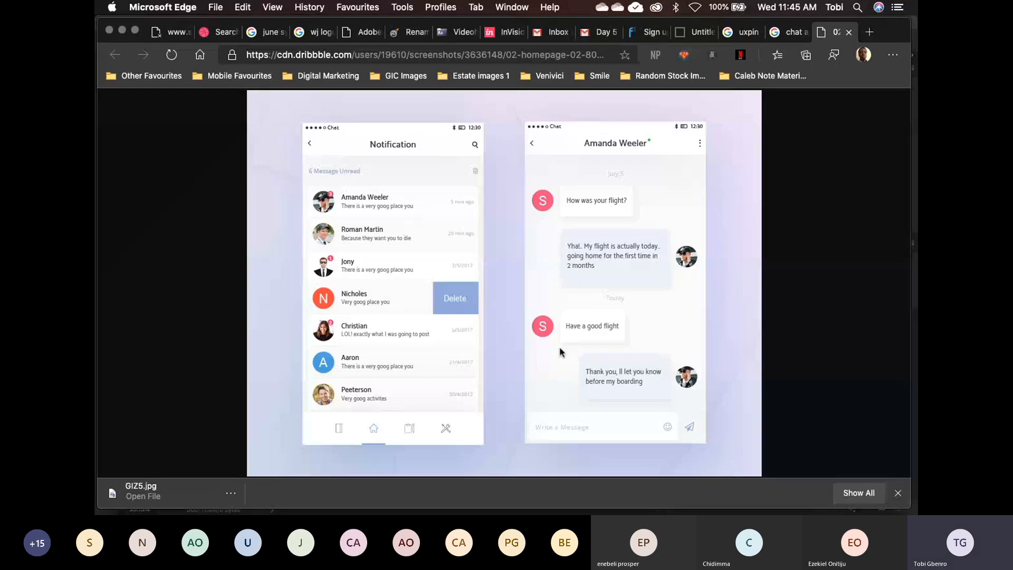
Replace the existing uxpin web search with "whatsapp logo png" and show its image results
left_click(696, 33)
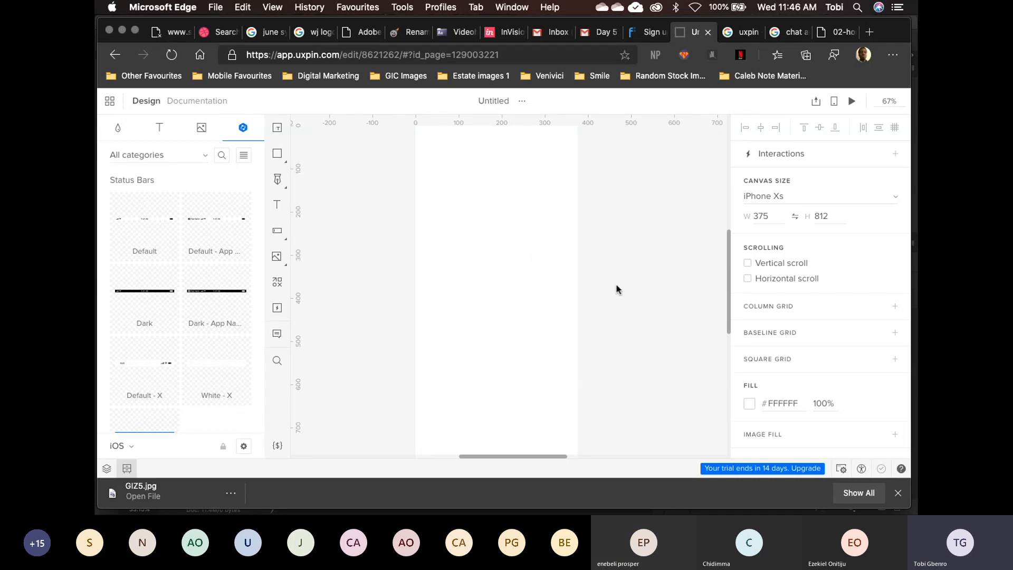
left_click(743, 33)
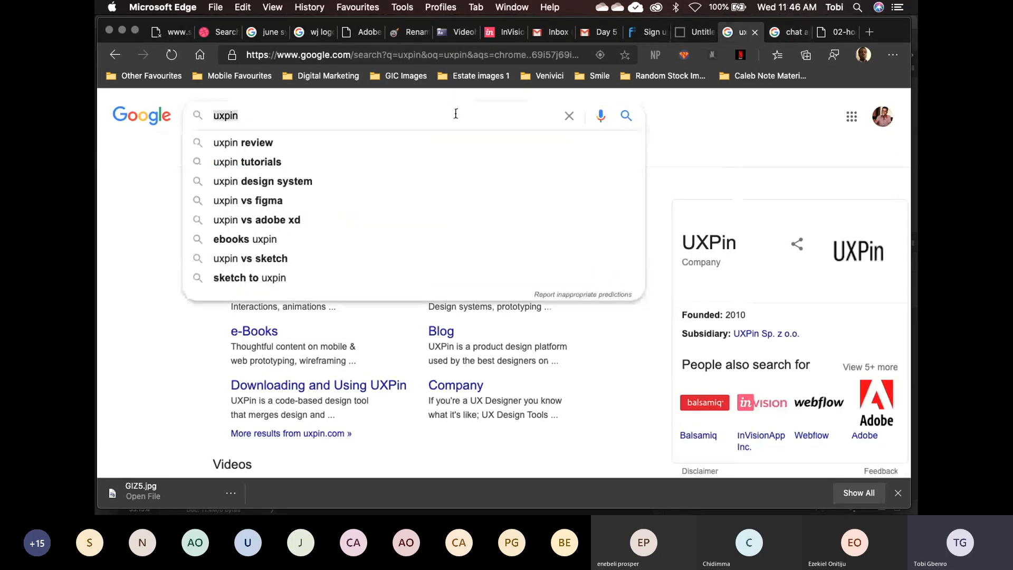
key("ctrl+a")
type("whatsapp")
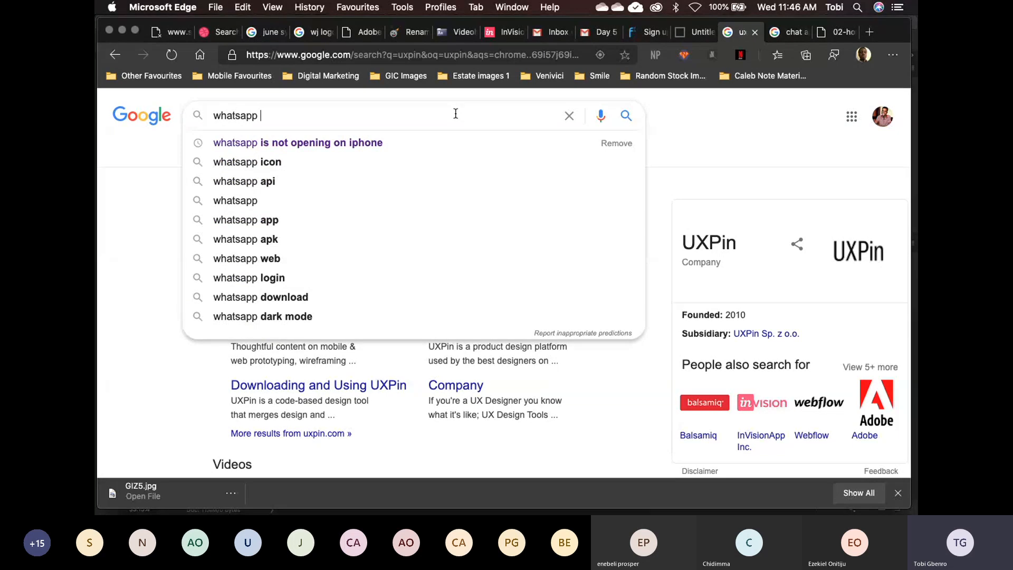
type(" l")
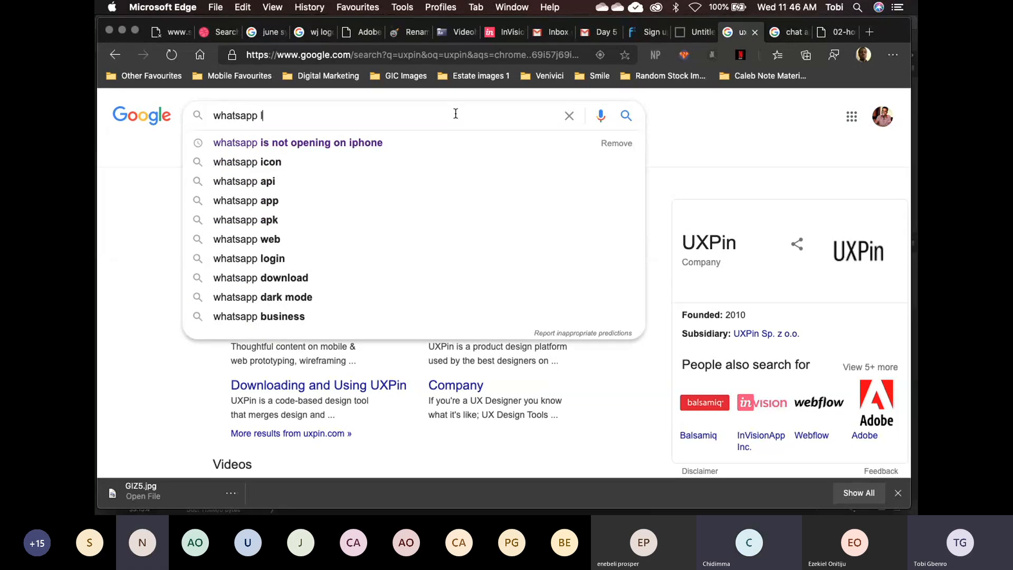
type("ogo")
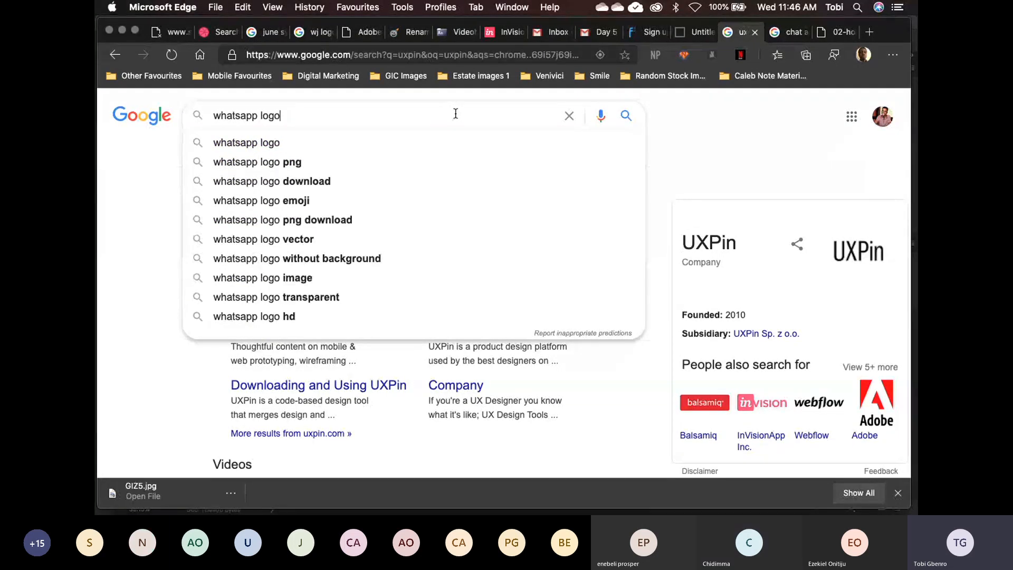
left_click(362, 163)
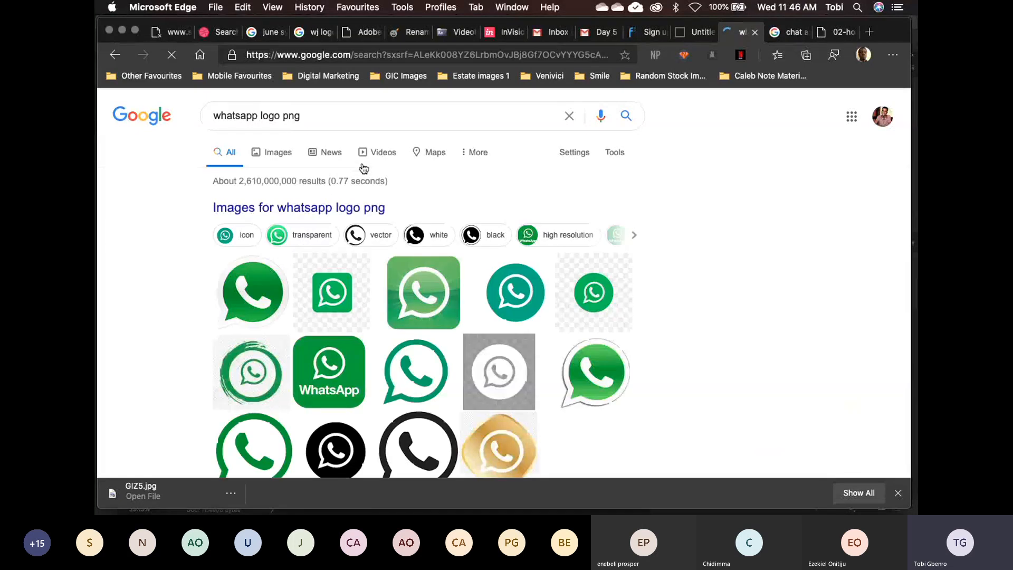
left_click(257, 156)
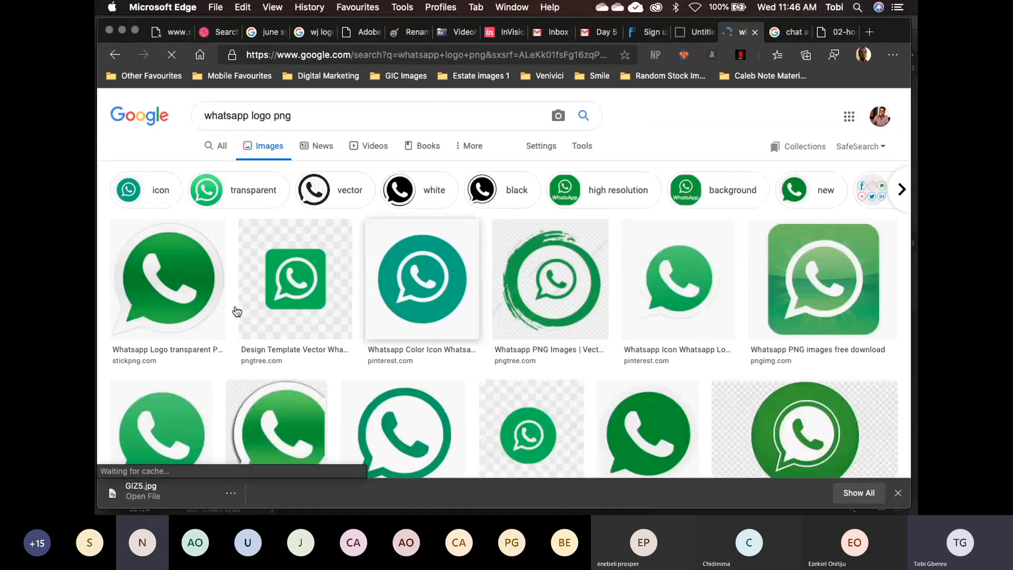
Save the teal circular WhatsApp logo to Downloads as a PNG image named Whatsapp
left_click(202, 295)
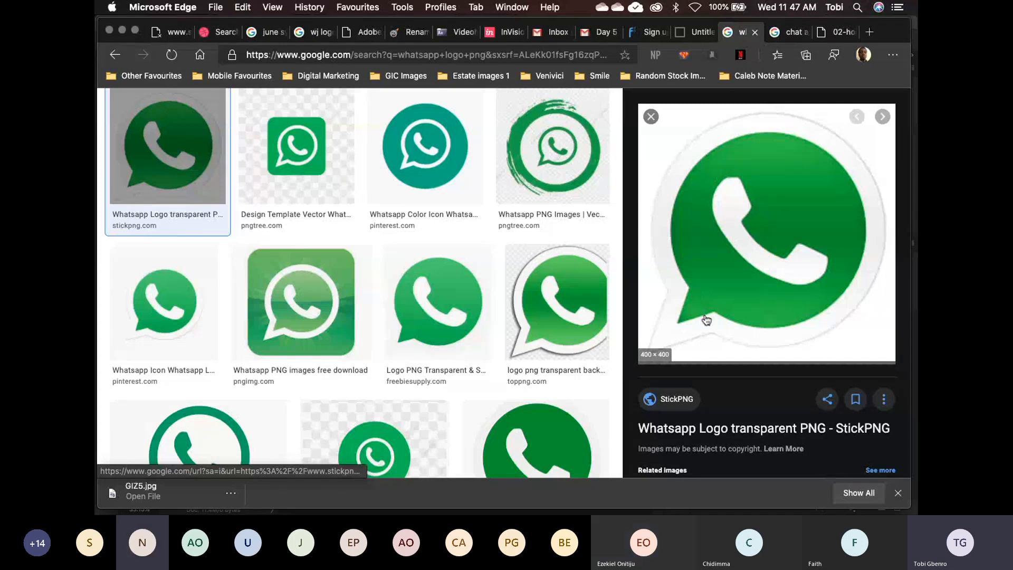
left_click(425, 146)
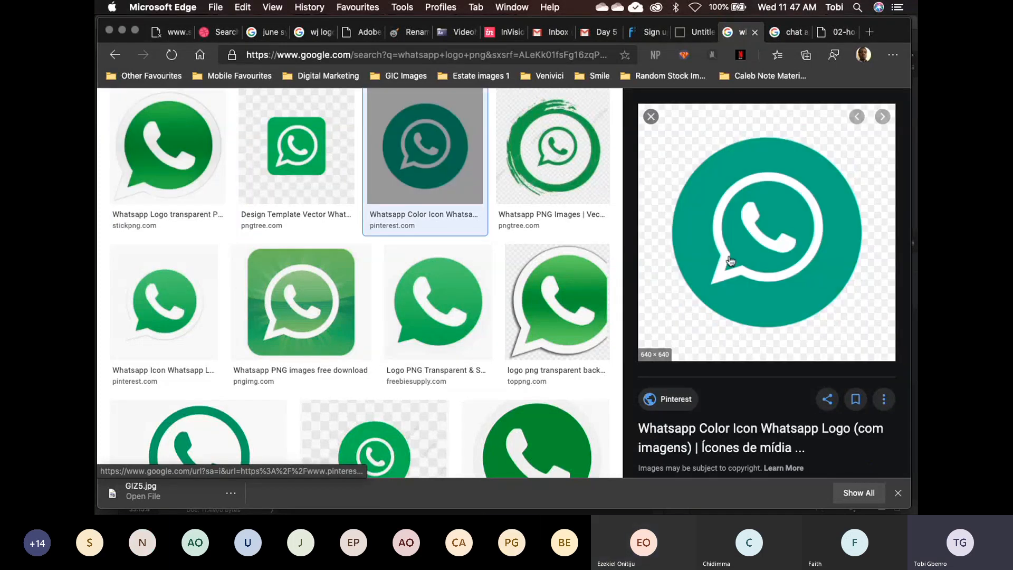
right_click(711, 275)
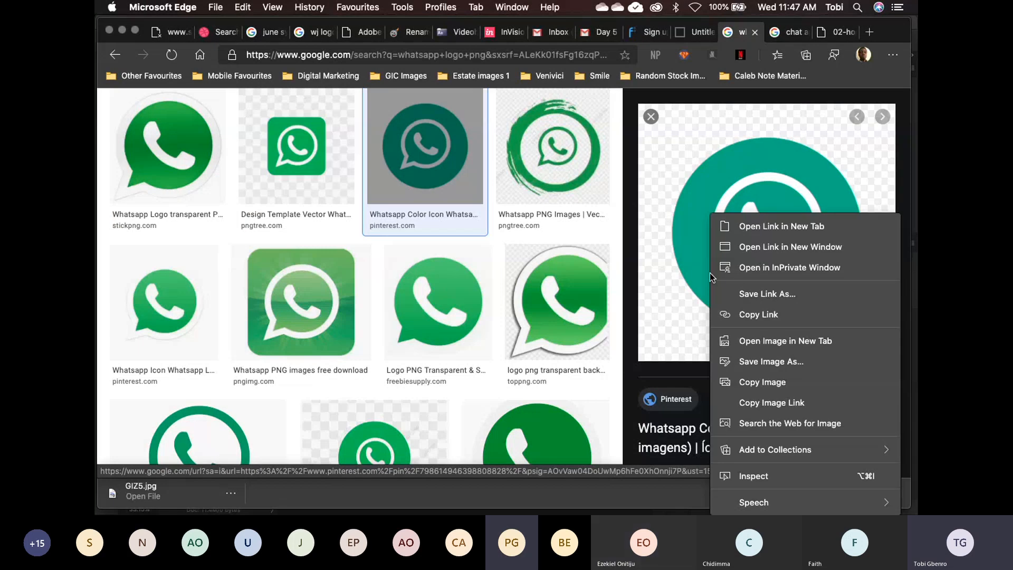
left_click(777, 363)
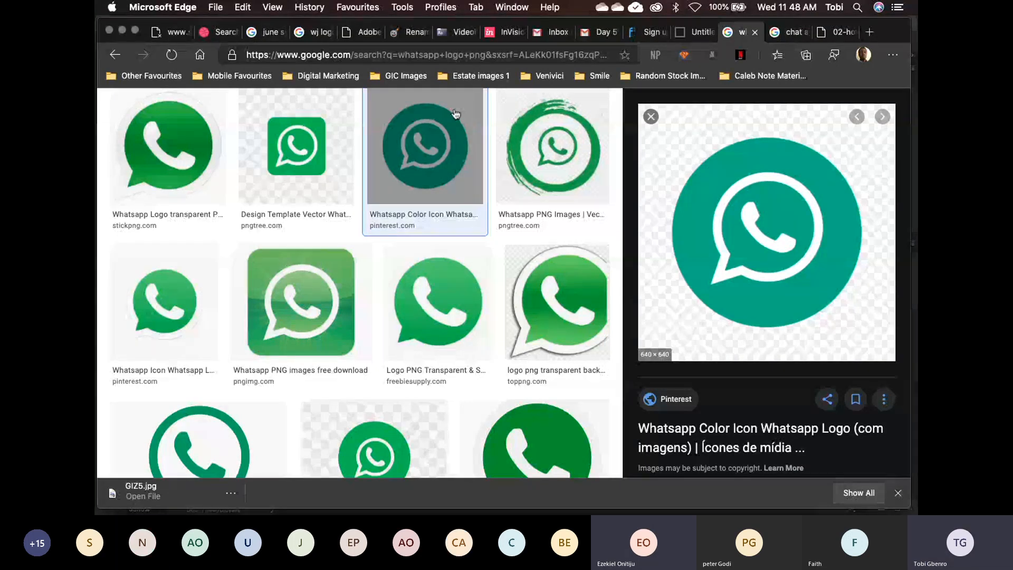
right_click(690, 181)
left_click(728, 275)
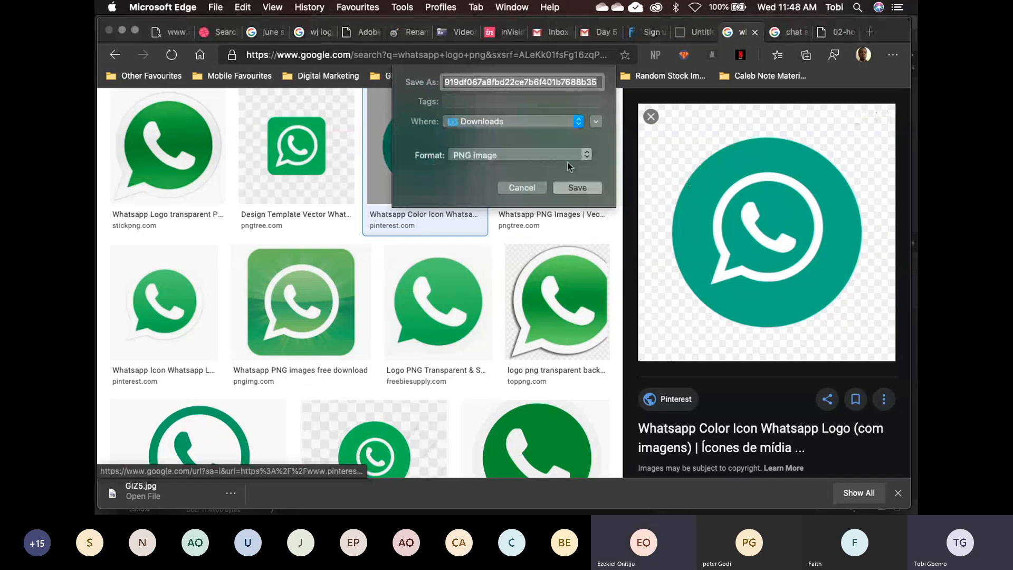
type("Whatsapp")
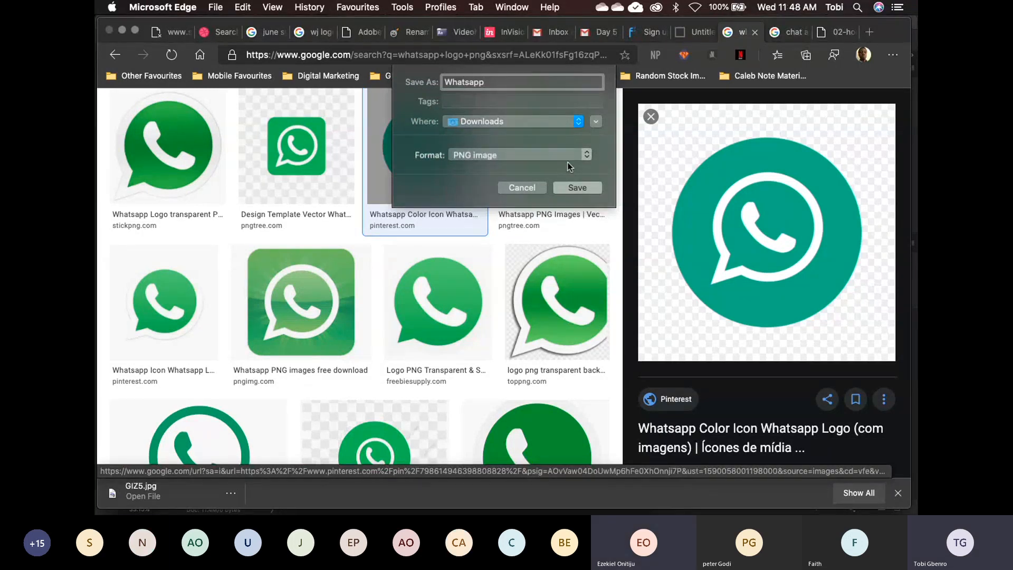
left_click(577, 187)
Return to the UXPin design, show its pages and layers, and place Whatsapp.png from Downloads onto the canvas
mouse_move(700, 508)
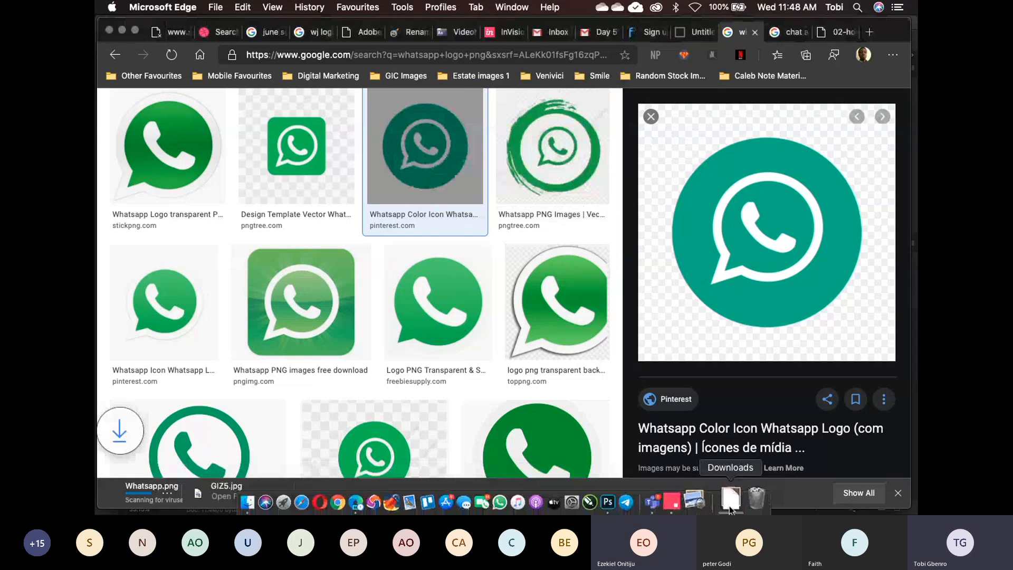
left_click(700, 32)
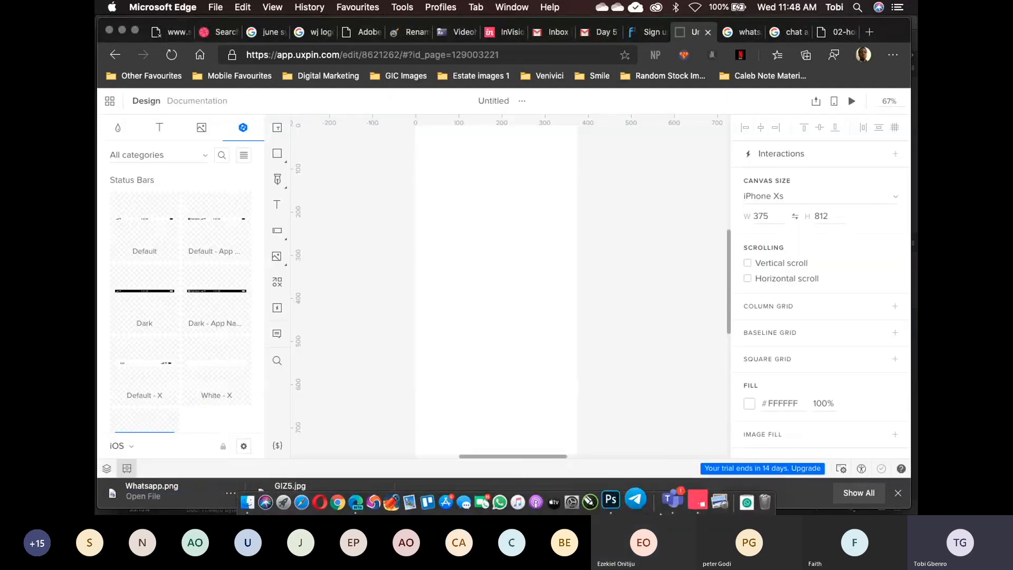
left_click(740, 497)
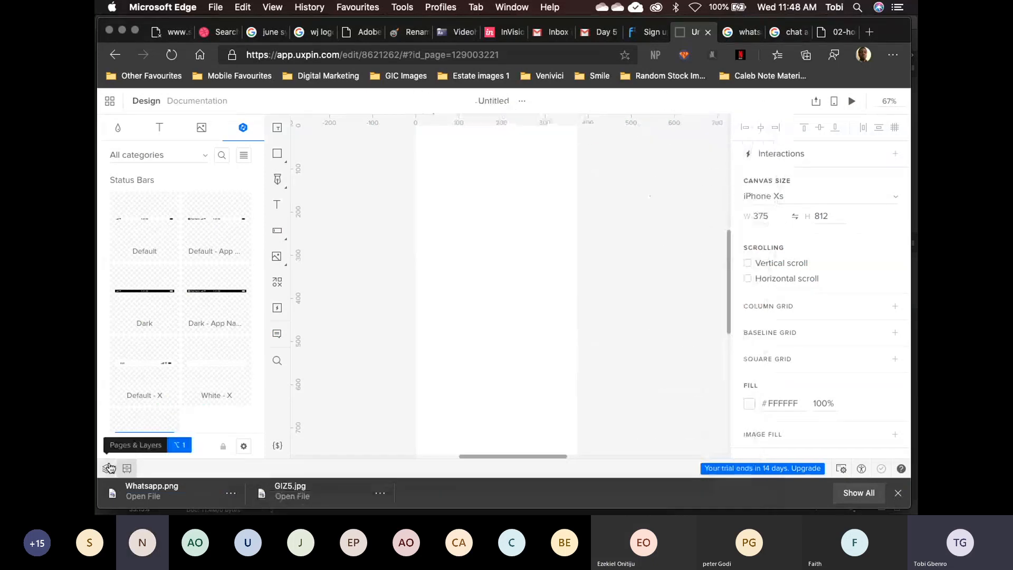
left_click(107, 468)
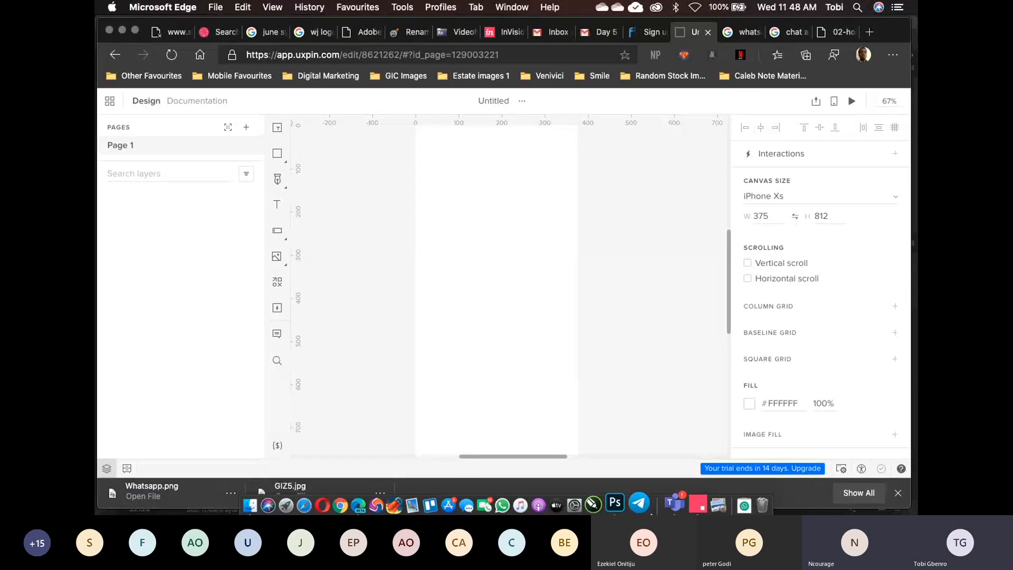
left_click(735, 508)
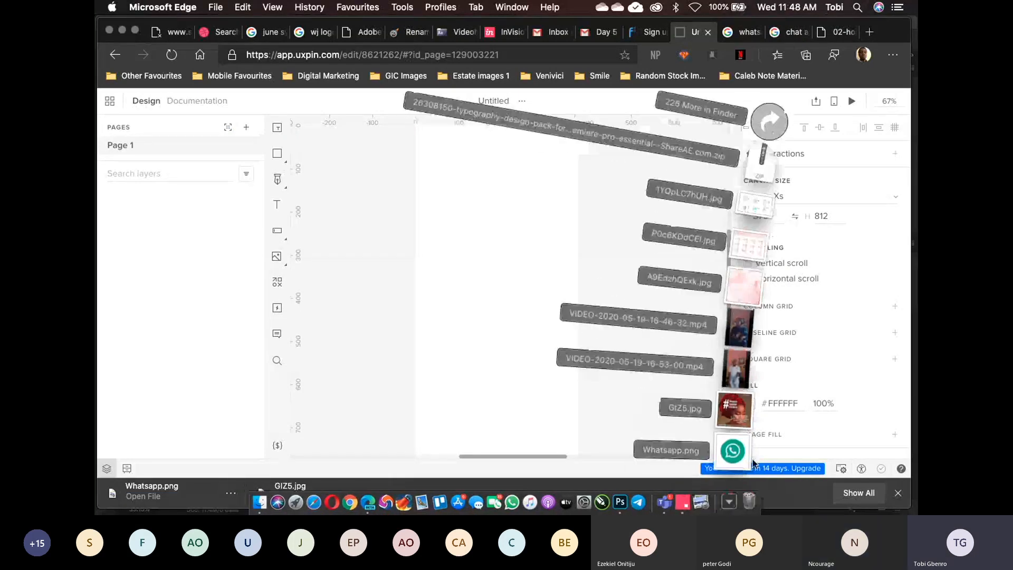
left_click(562, 406)
left_click_drag(562, 403, 483, 236)
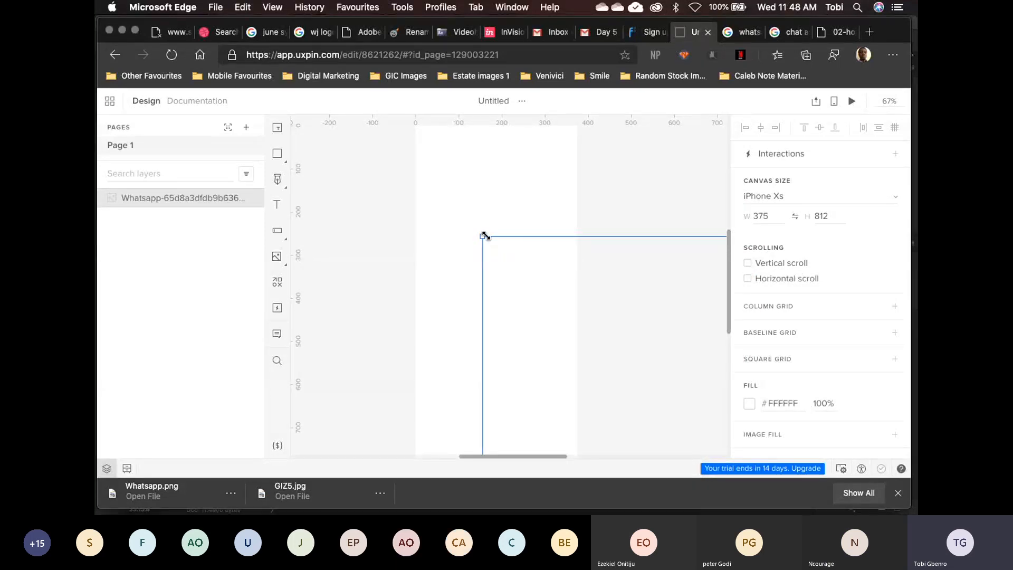
Shrink the WhatsApp logo image on the canvas to about 181 by 162 px
left_click_drag(603, 349, 480, 272)
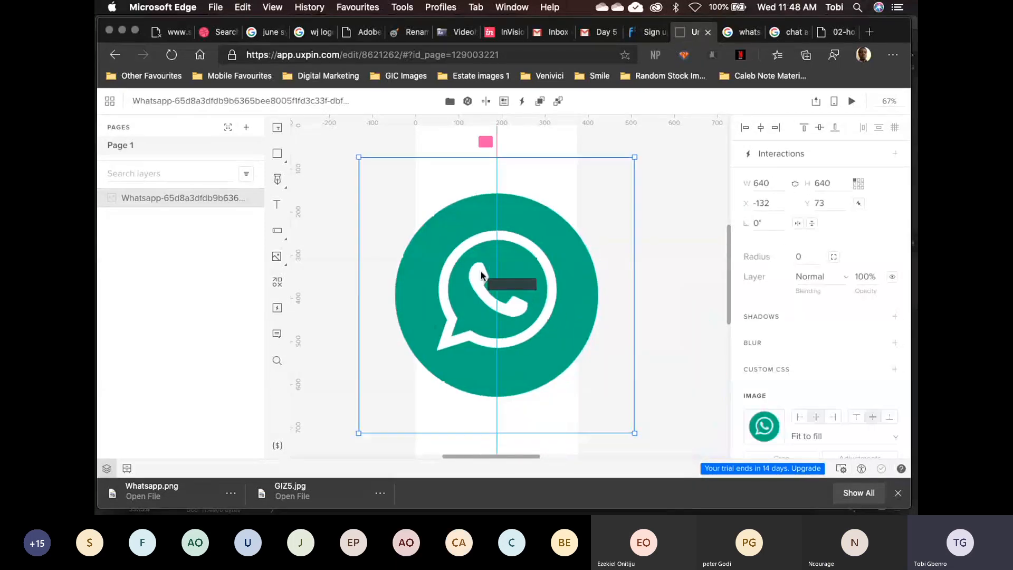
left_click_drag(635, 156, 467, 226)
key("super+z")
left_click_drag(466, 326, 484, 295)
left_click_drag(543, 224, 564, 205)
left_click(464, 316)
left_click_drag(486, 294, 436, 364)
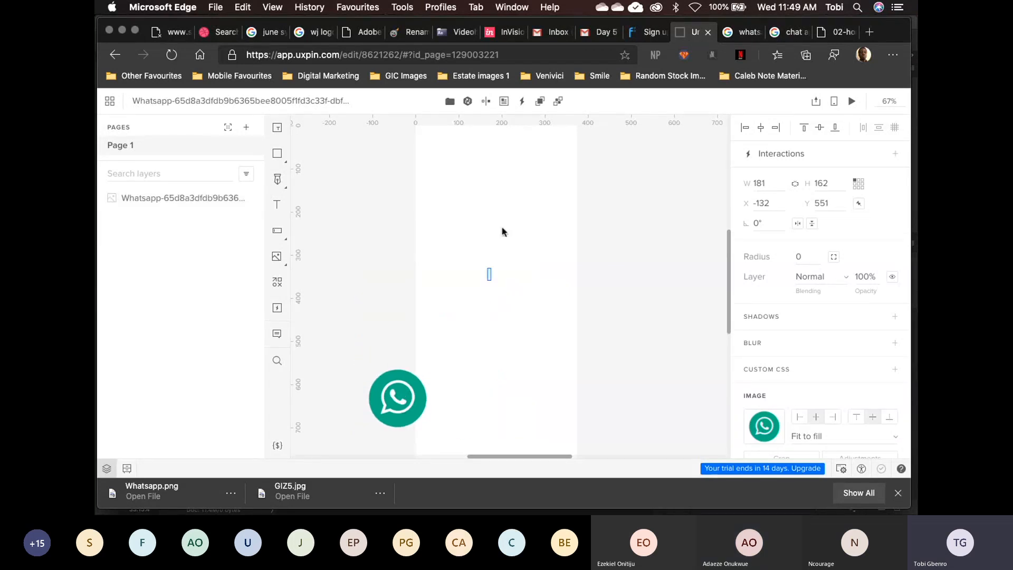
Move the WhatsApp logo to the horizontal middle of the iPhone canvas, in its upper part
left_click(399, 402)
left_click_drag(391, 402, 486, 229)
left_click(586, 248)
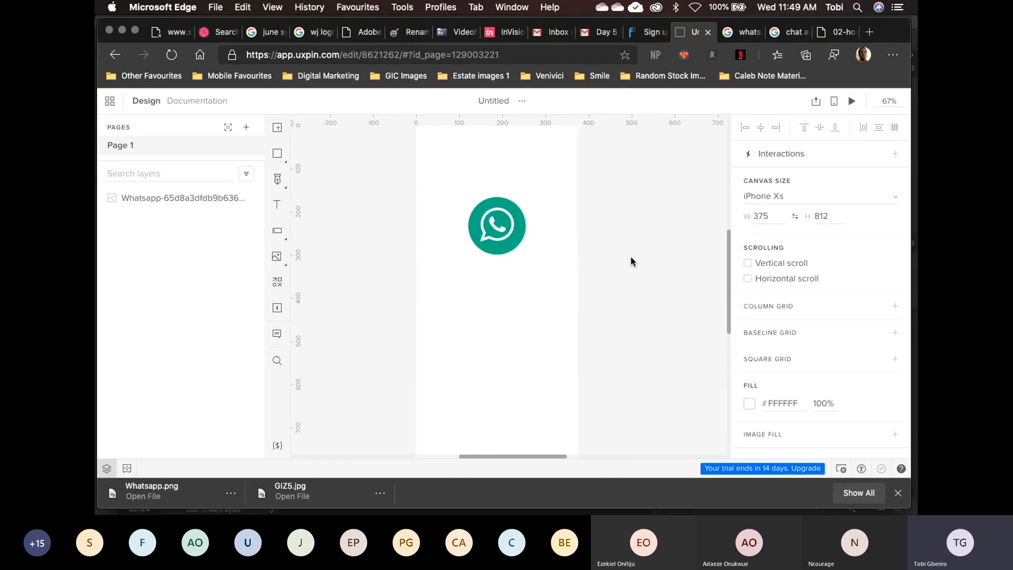
key("super+minus")
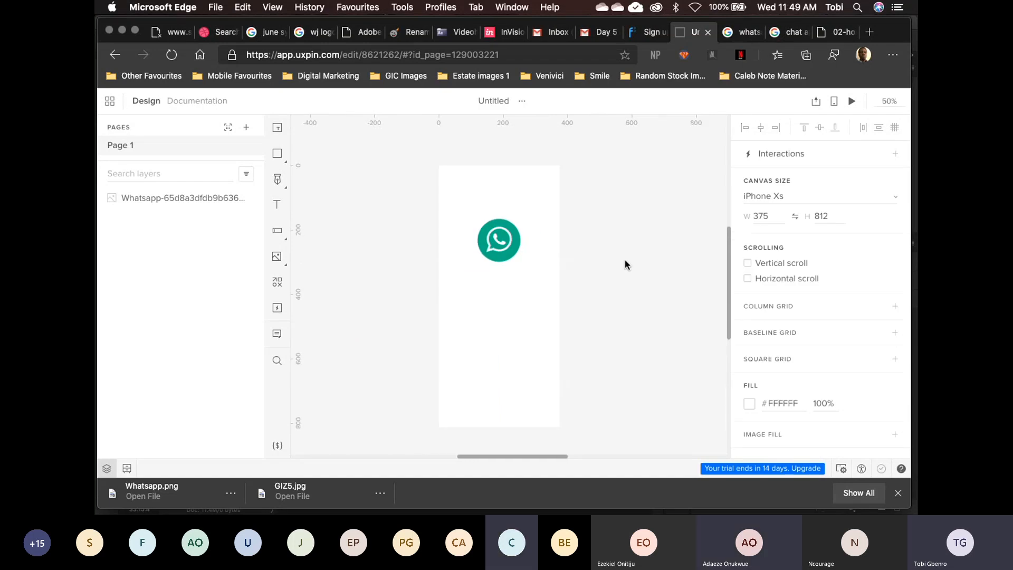
Shrink the WhatsApp logo image a little more and recentre it horizontally in the upper part of the iPhone canvas
left_click(518, 208)
scroll(568, 247, "up", 2)
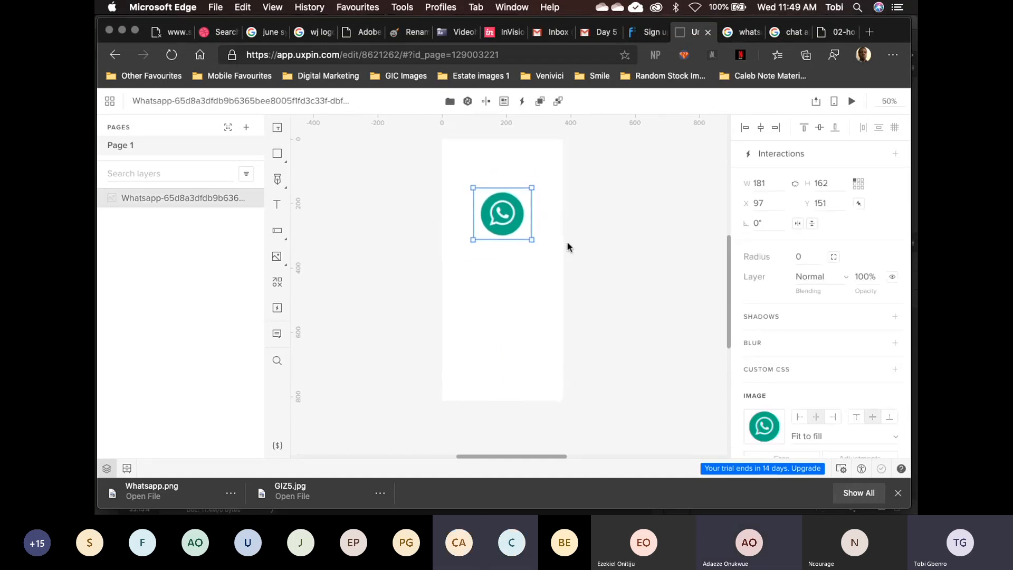
left_click_drag(529, 199, 517, 204)
left_click_drag(490, 236, 494, 225)
left_click(587, 263)
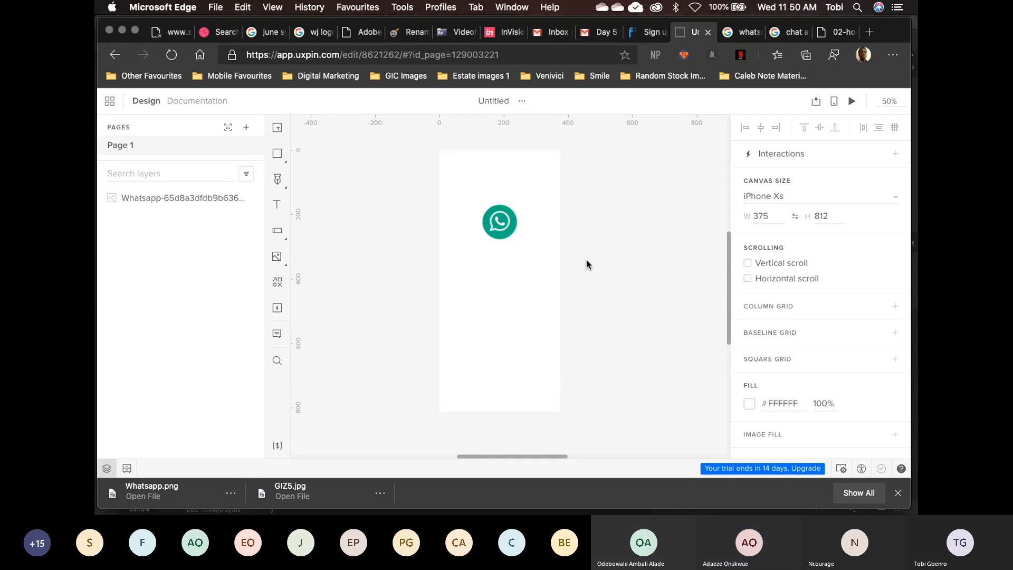
Check the Microsoft Teams meeting window and return to the UXPin design
key("ctrl+Up")
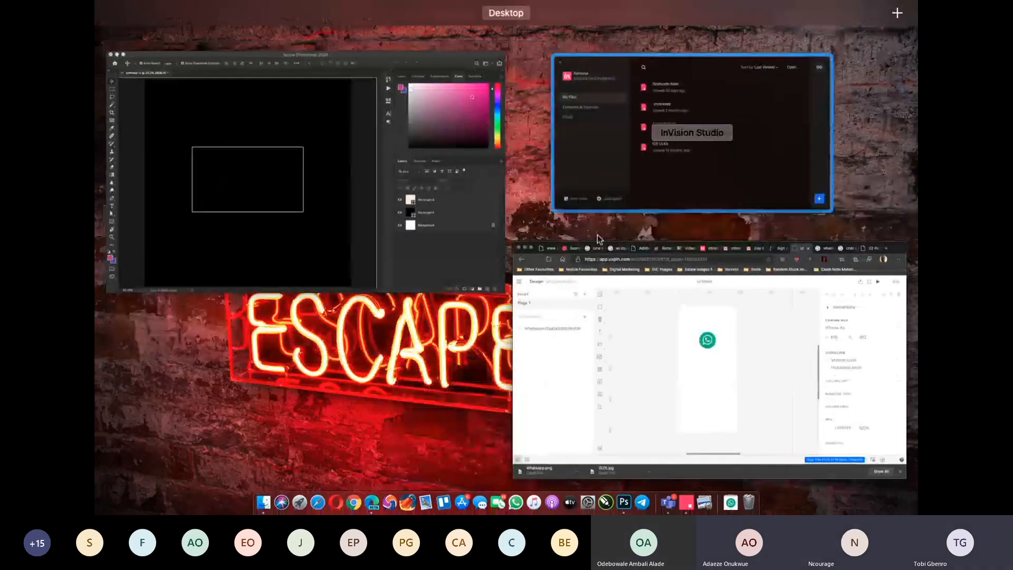
left_click(685, 132)
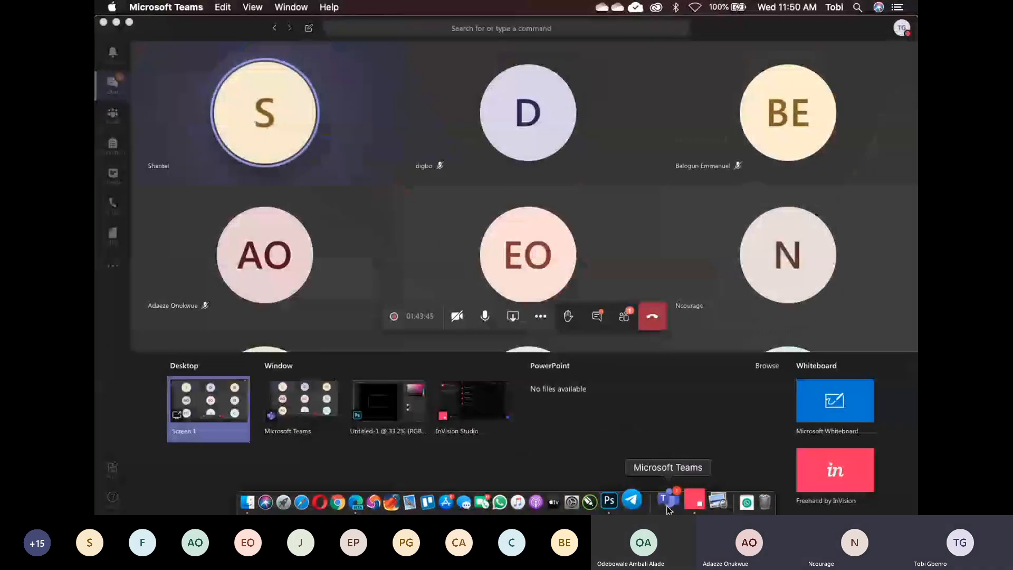
key("ctrl+Up")
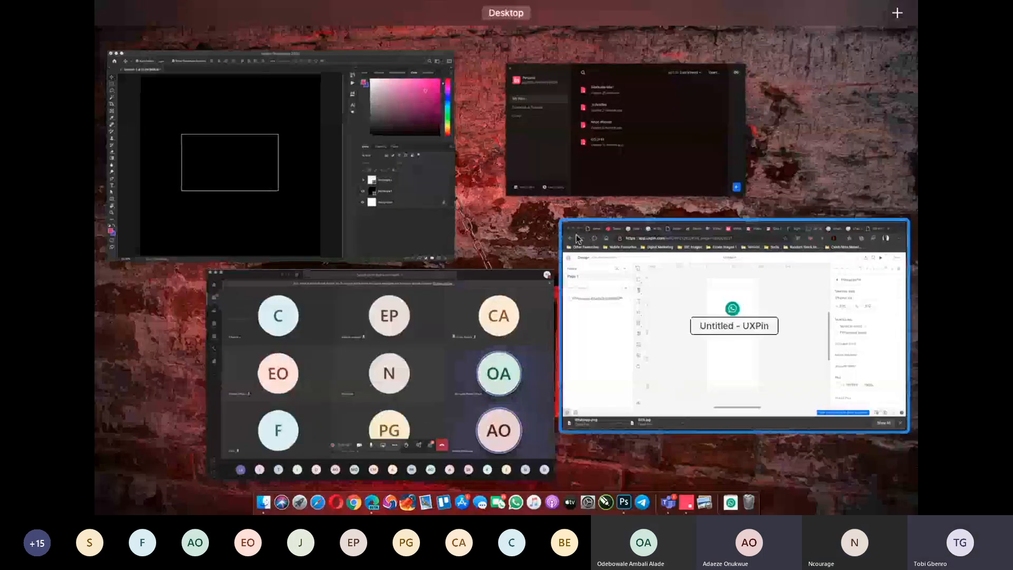
left_click(643, 305)
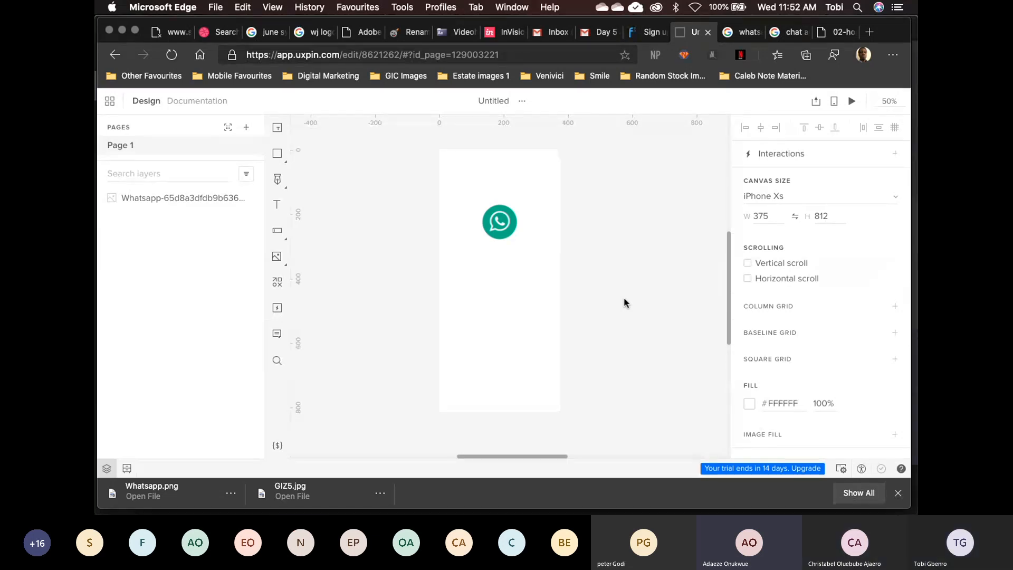
Switch to the Microsoft Teams meeting, use a participant's context options, and return to the UXPin design
key("ctrl+Up")
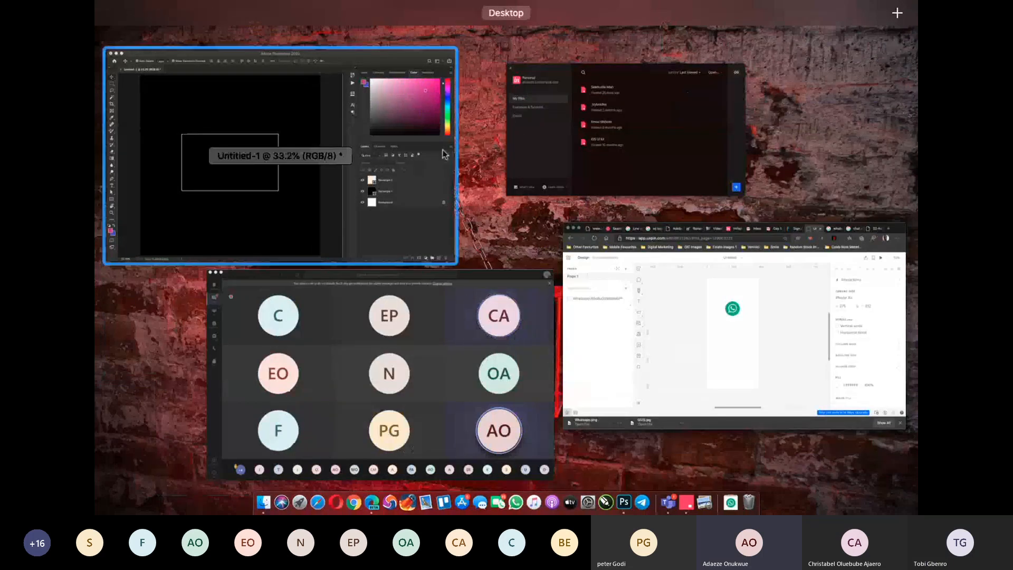
left_click(668, 502)
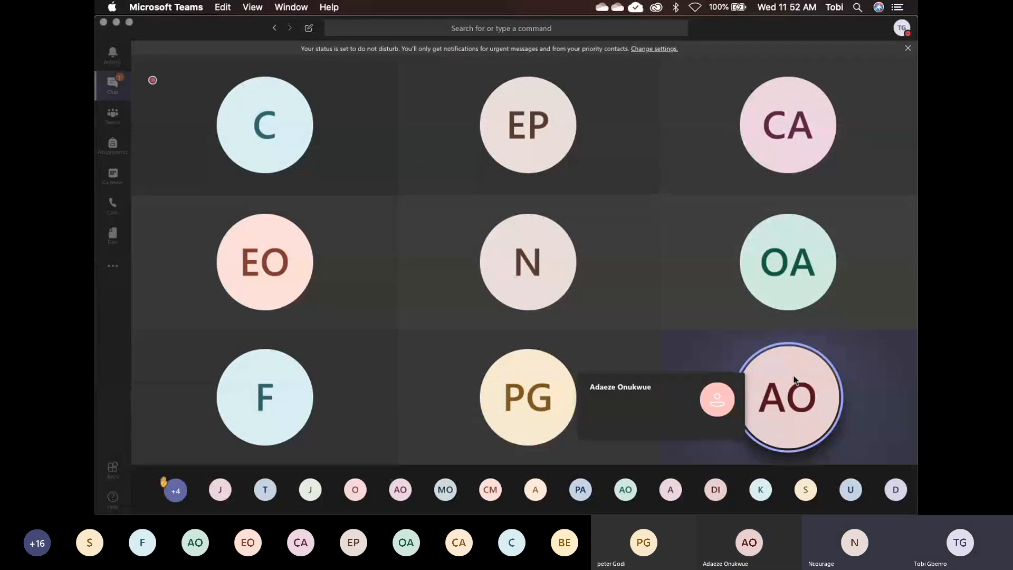
right_click(533, 265)
left_click(558, 287)
key("ctrl+Up")
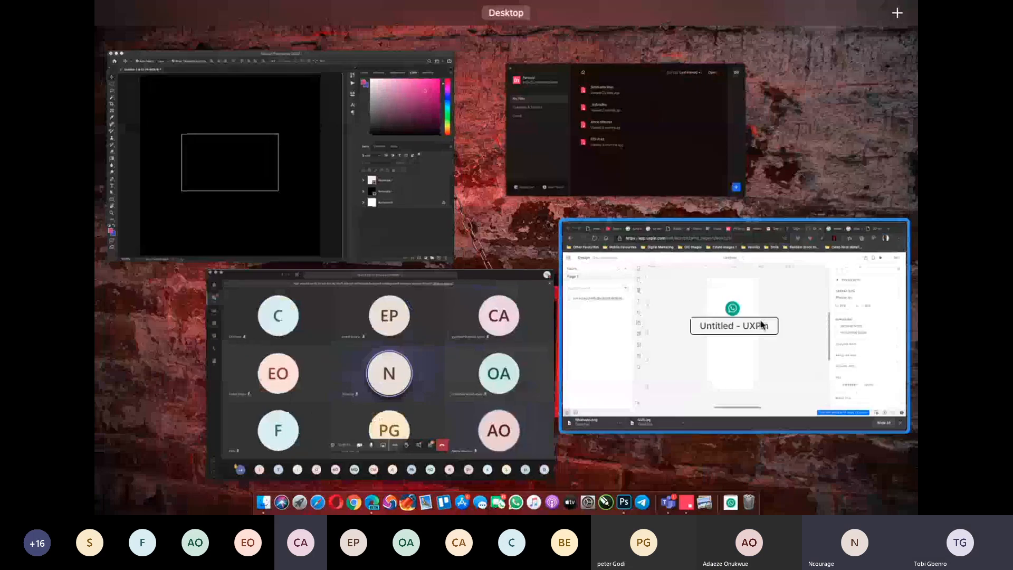
left_click(762, 326)
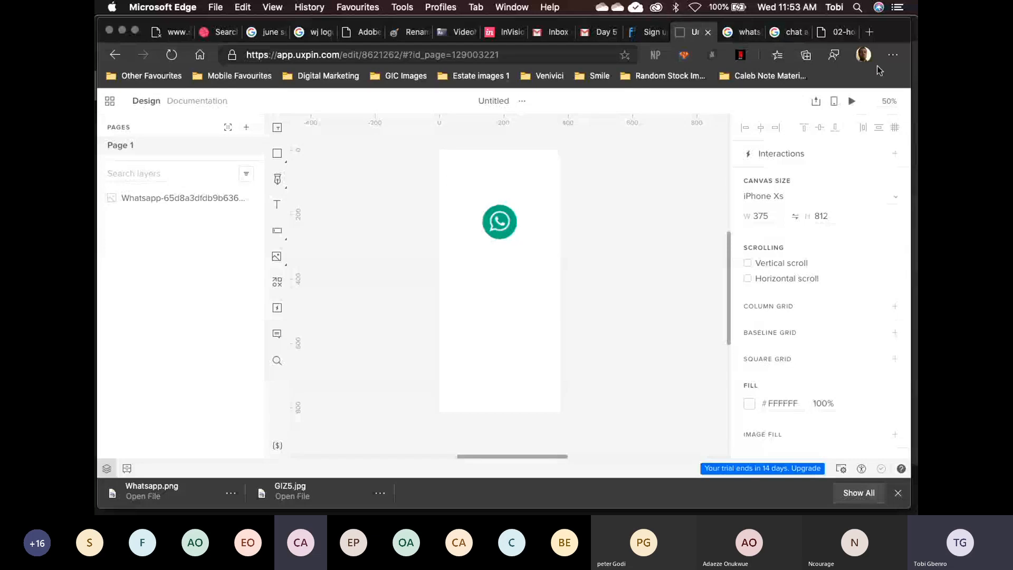
View the Dribbble chat app reference with the notification and conversation screens, and return to the UXPin design
left_click(837, 32)
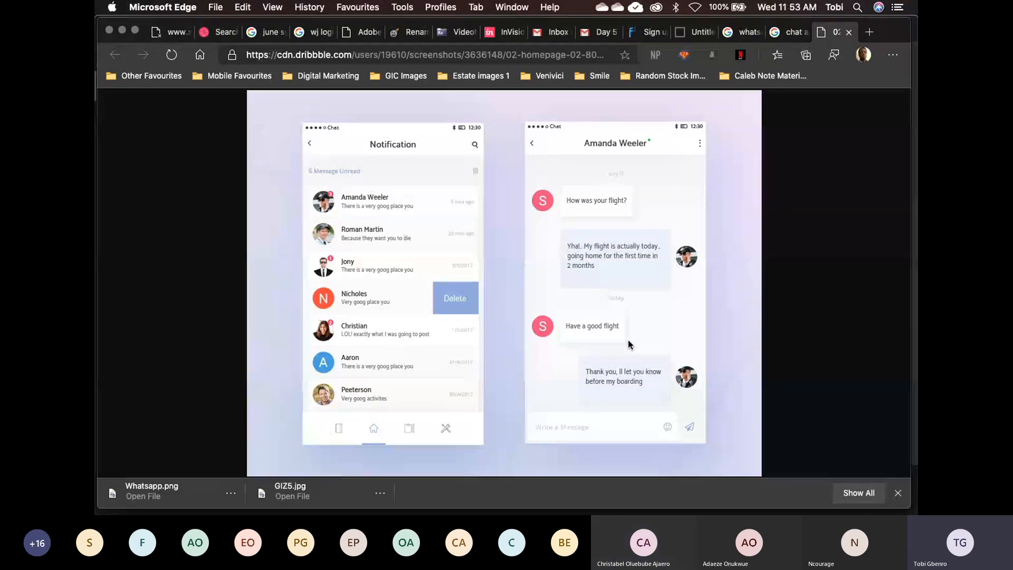
left_click(694, 32)
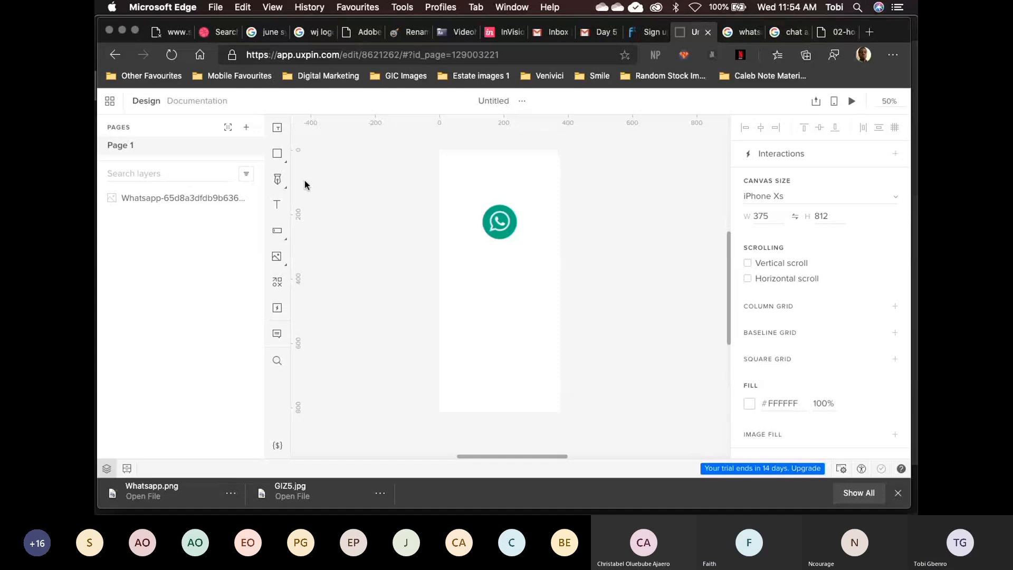
right_click(287, 166)
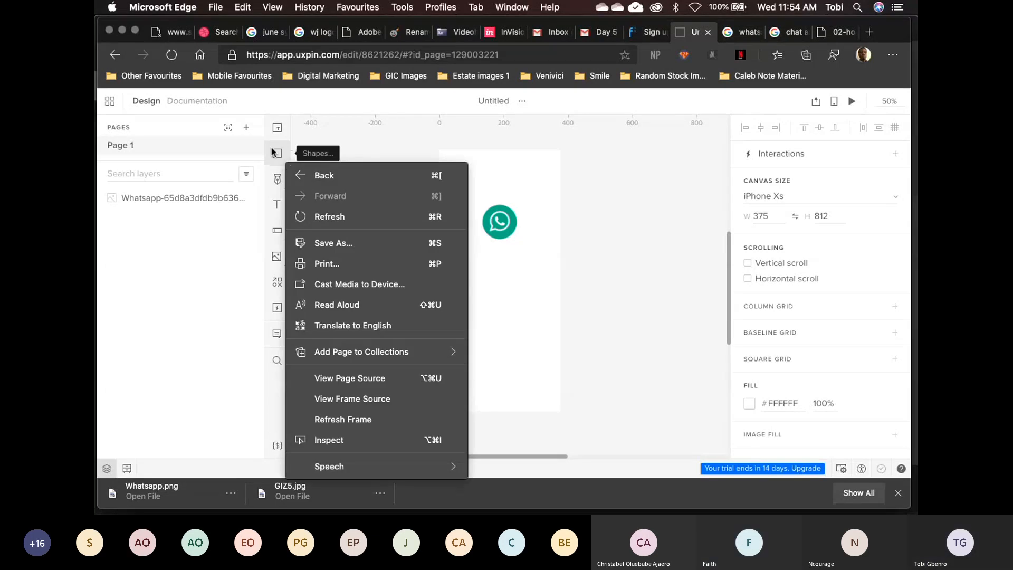
key("Escape")
left_click(287, 162)
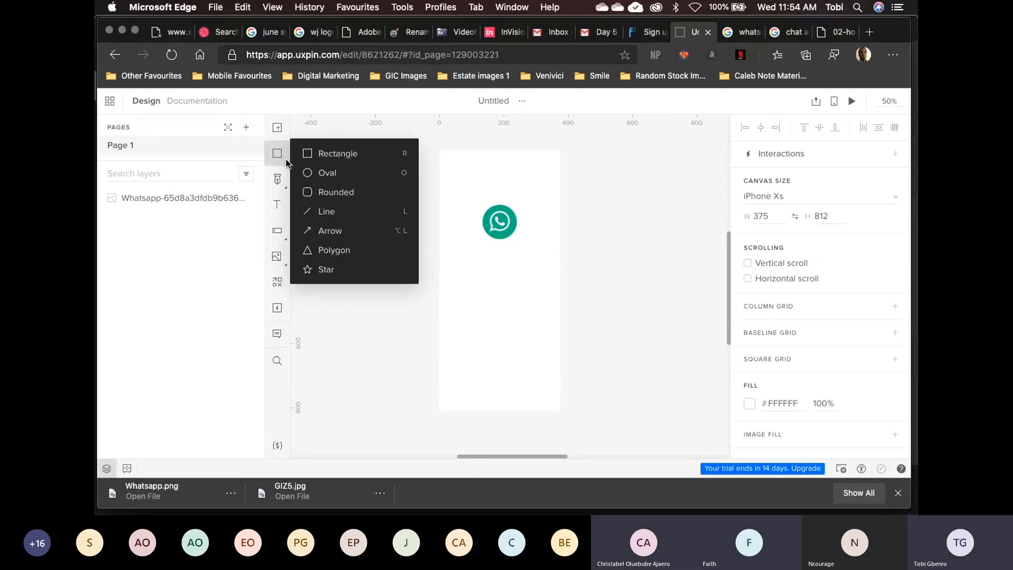
left_click(285, 159)
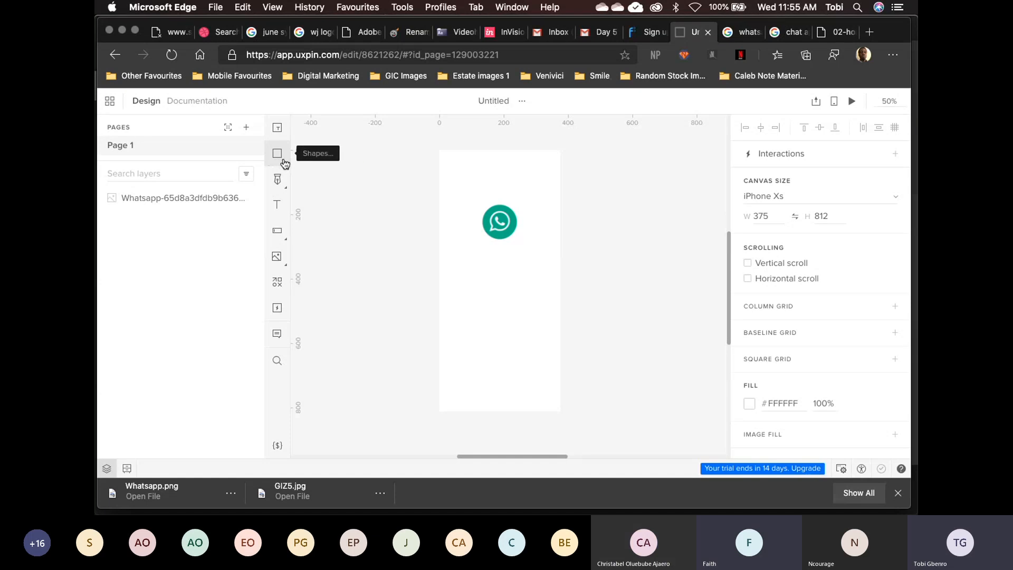
left_click(285, 163)
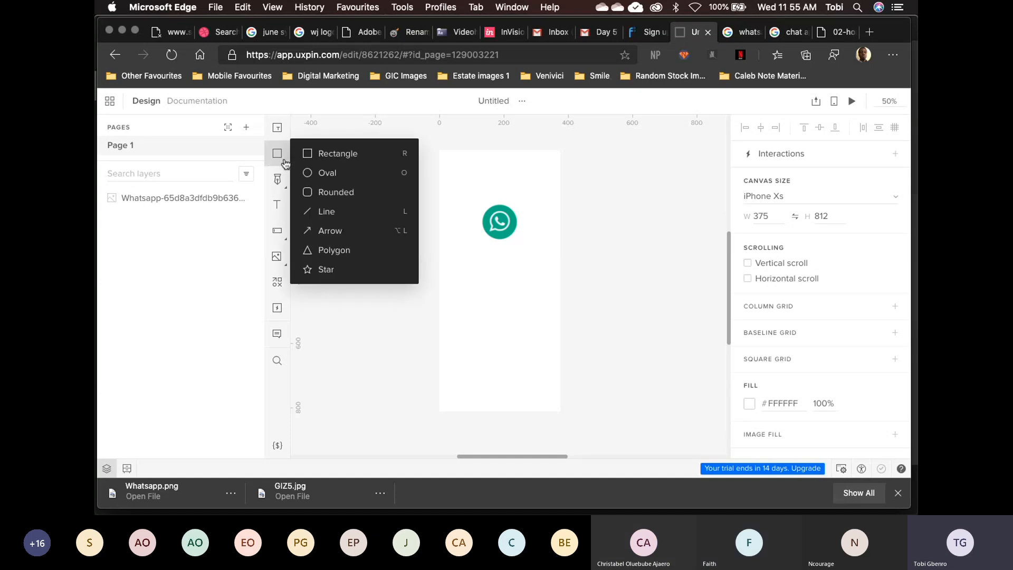
left_click(341, 194)
mouse_move(465, 288)
left_mouse_down()
mouse_move(525, 293)
mouse_move(525, 305)
left_mouse_up()
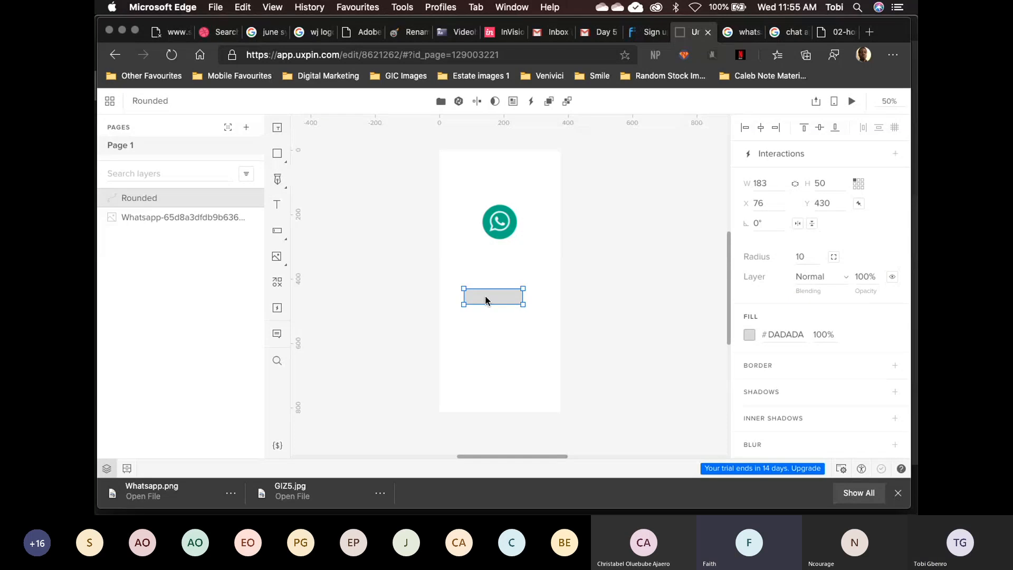
left_click_drag(485, 300, 488, 299)
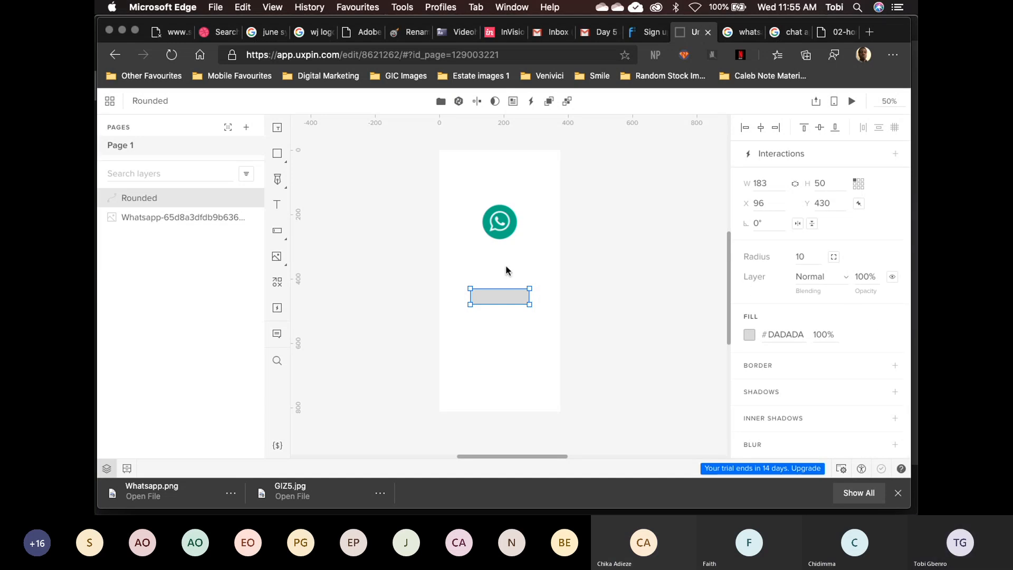
key("Delete")
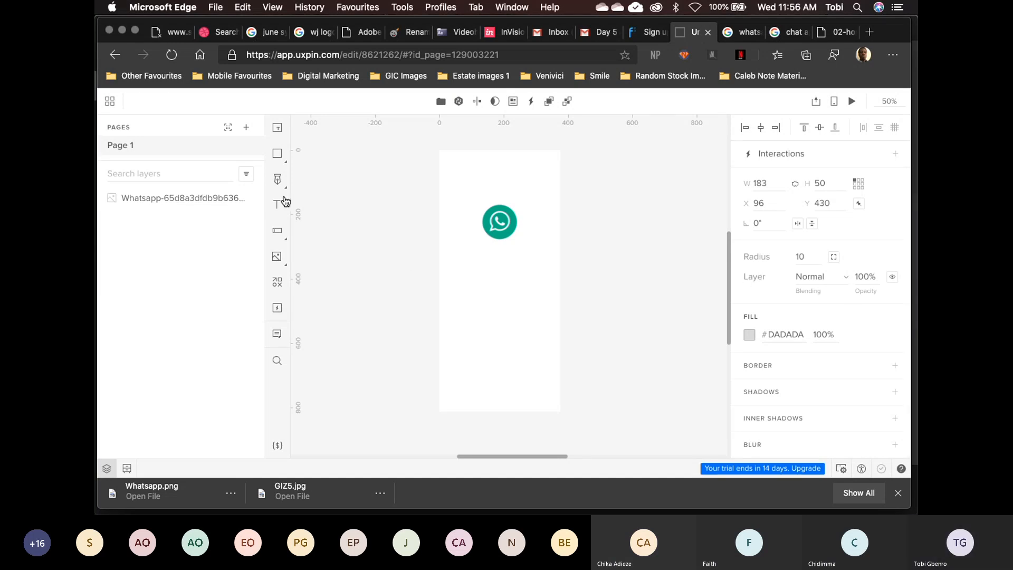
Draw a rounded rectangle about 186 by 48 px below the WhatsApp logo and centre it horizontally on the canvas
mouse_move(281, 155)
left_click(345, 191)
left_click_drag(466, 279, 526, 294)
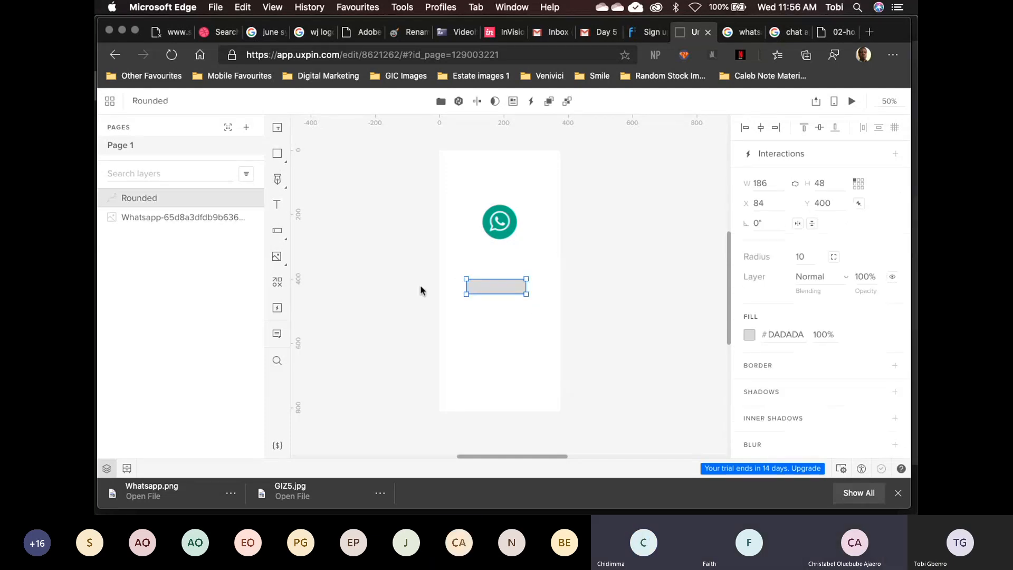
left_click(497, 287)
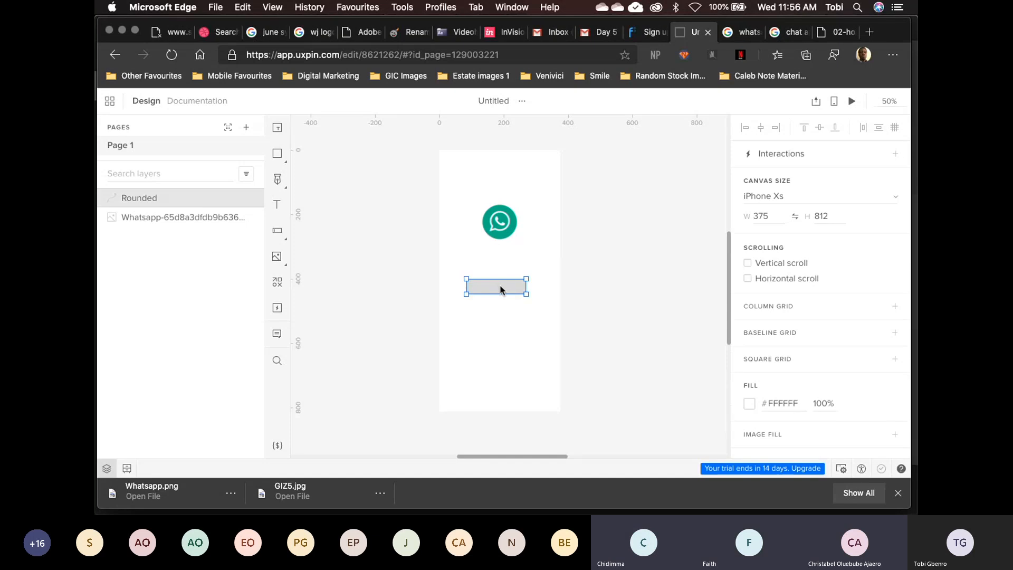
mouse_move(496, 289)
left_mouse_down()
mouse_move(516, 288)
mouse_move(494, 296)
left_mouse_up()
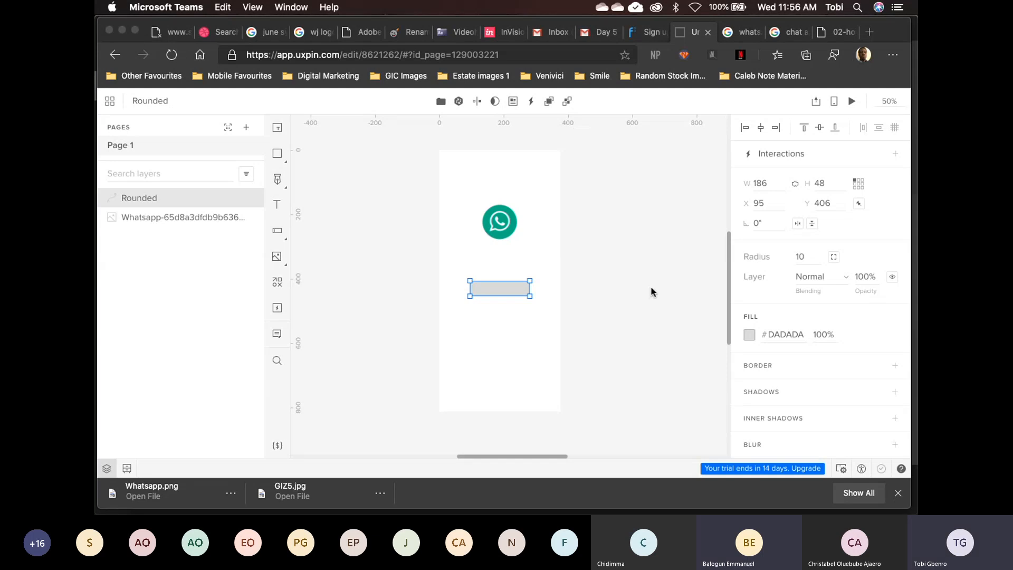
left_click(652, 291)
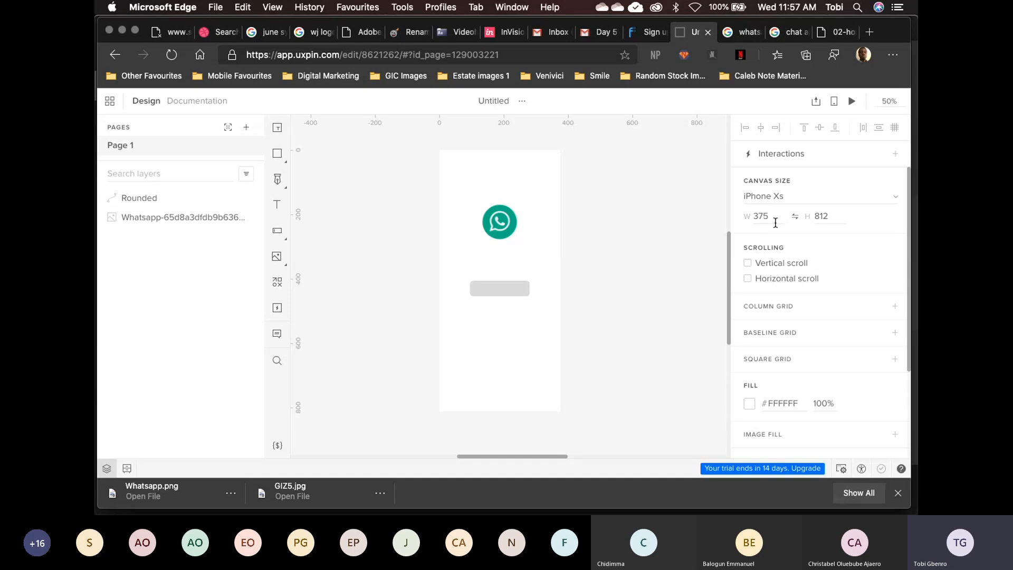
Set the rounded rectangle's height to 50 and width to 180, and recentre it below the logo
left_click(492, 291)
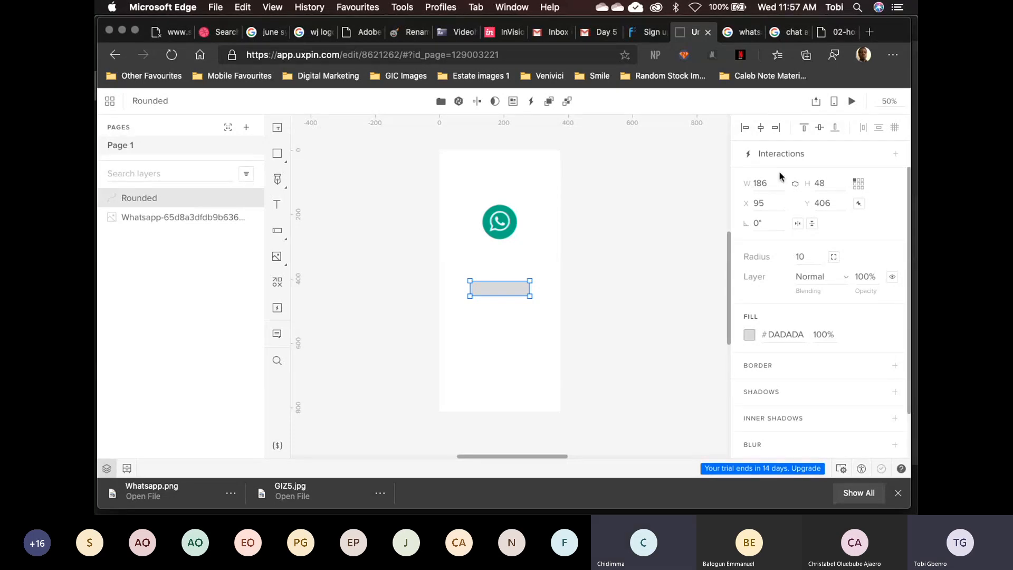
left_click(831, 186)
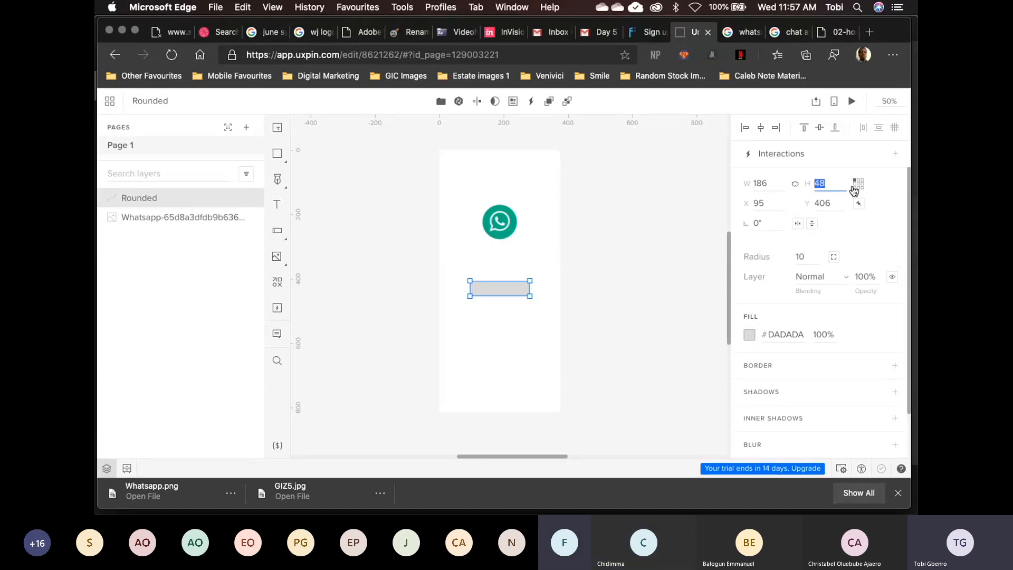
type("50")
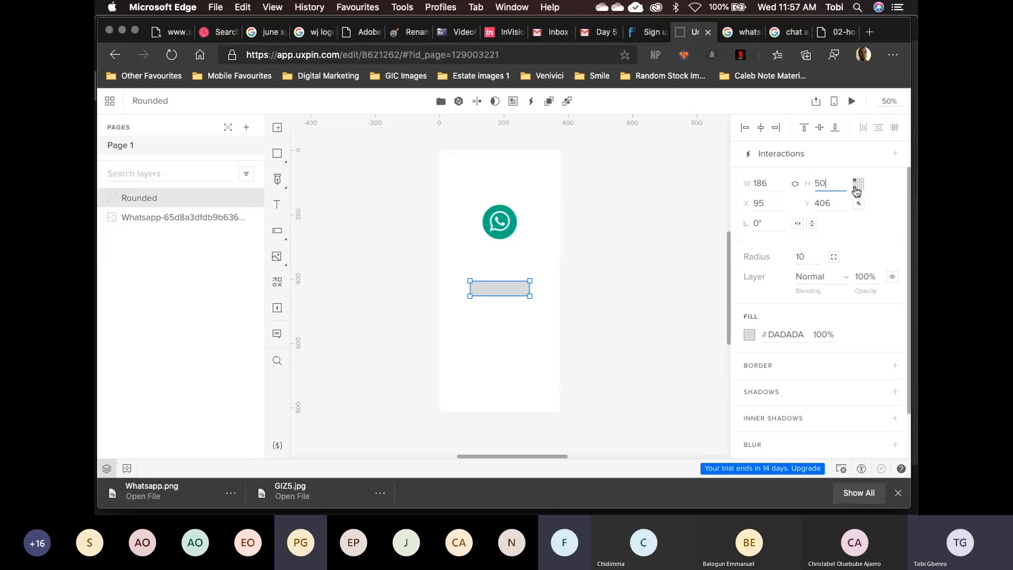
key("Return")
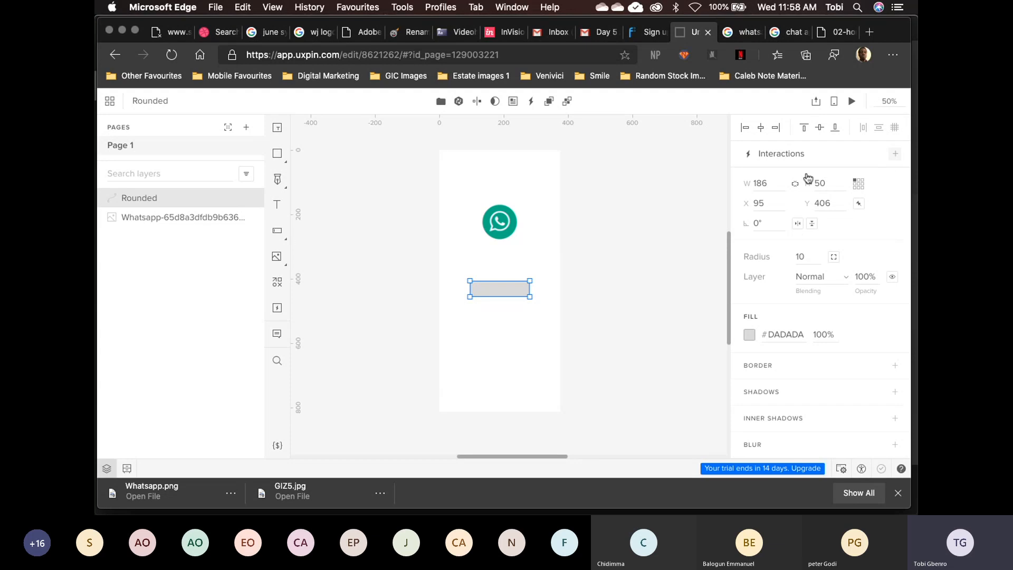
left_click(771, 183)
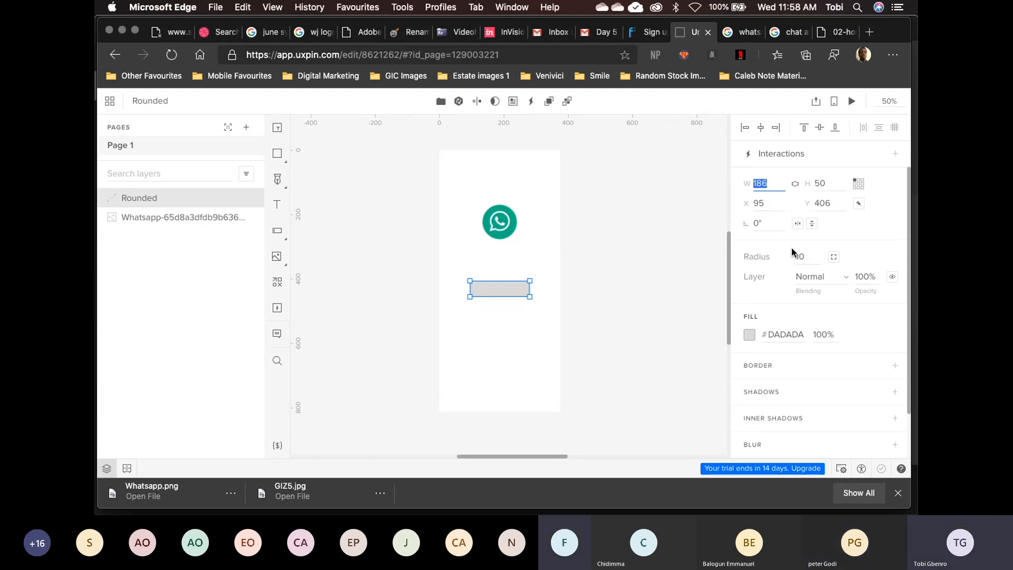
type("180")
key("Return")
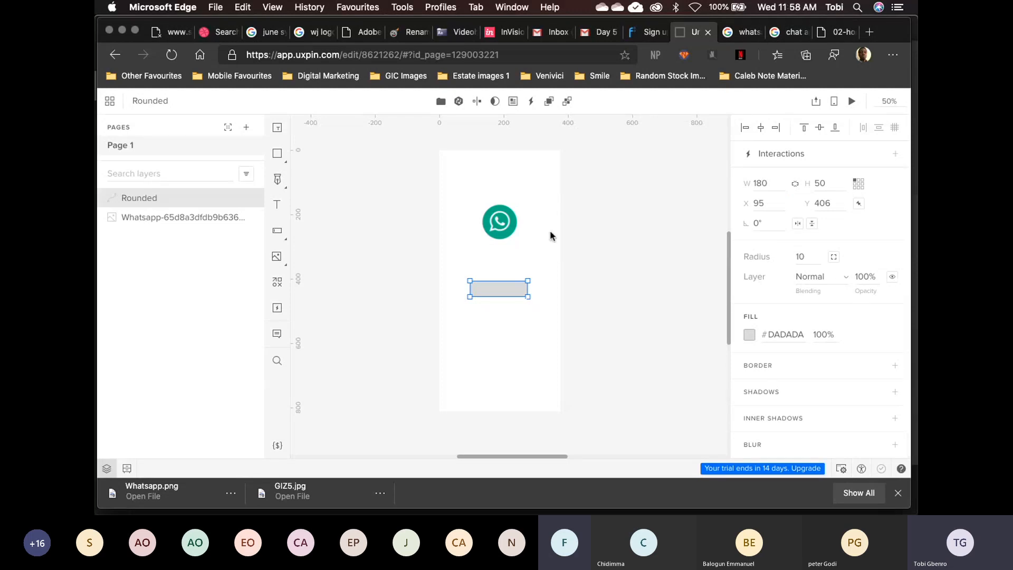
left_click_drag(511, 293, 512, 293)
left_click(616, 289)
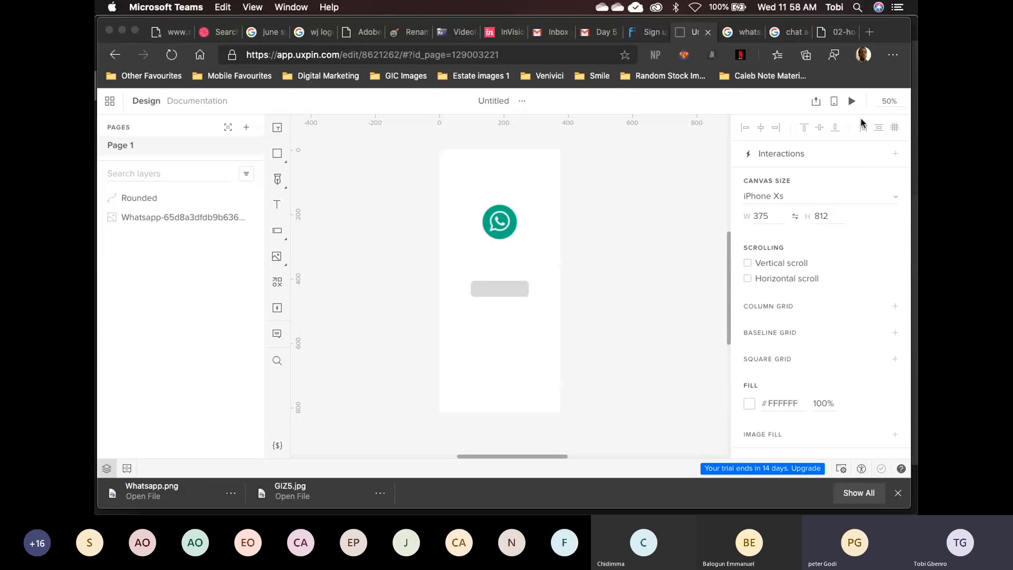
left_click(661, 223)
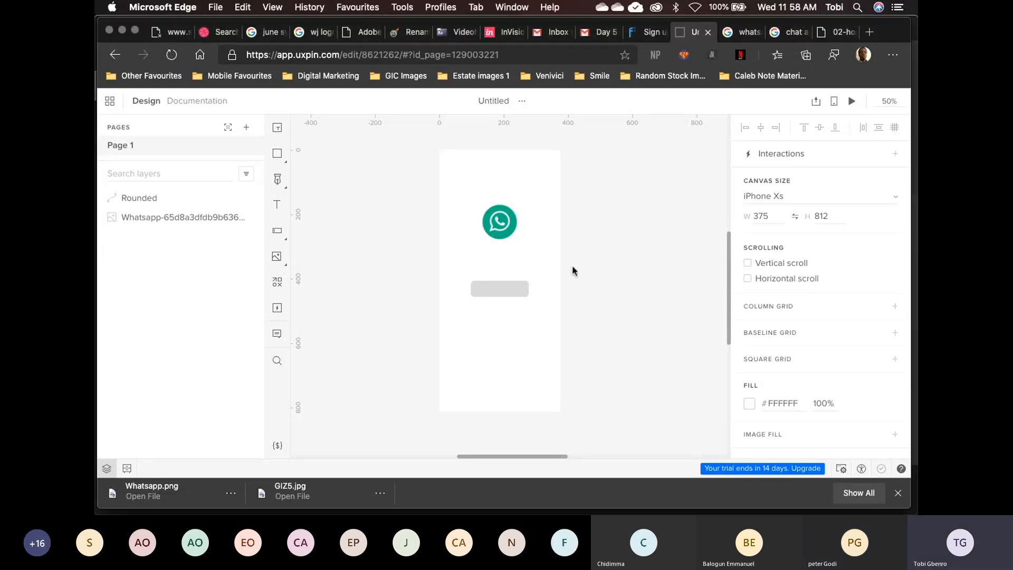
Lighten the rounded rectangle's fill to #F2F2F2
left_click(509, 289)
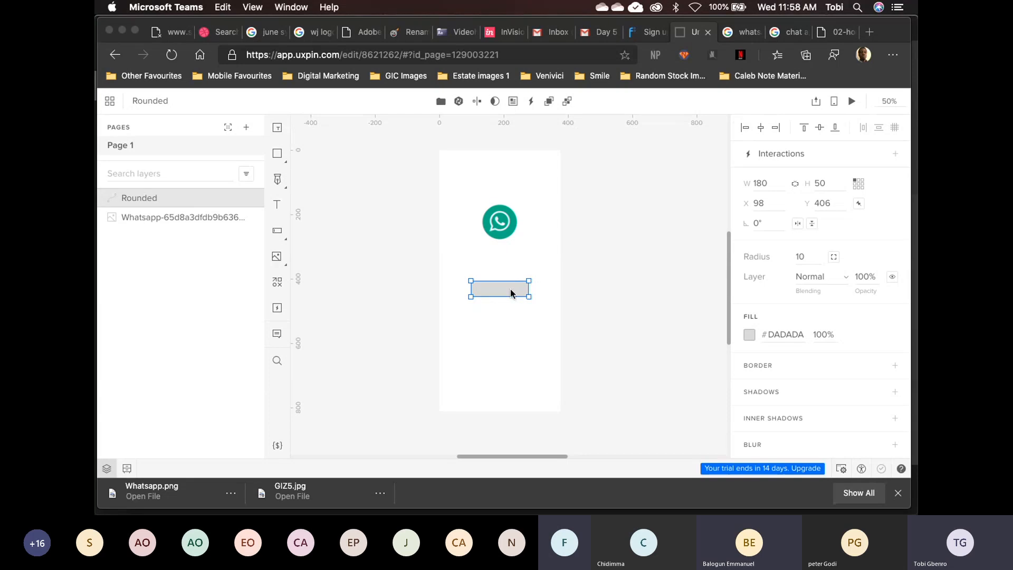
left_click(750, 336)
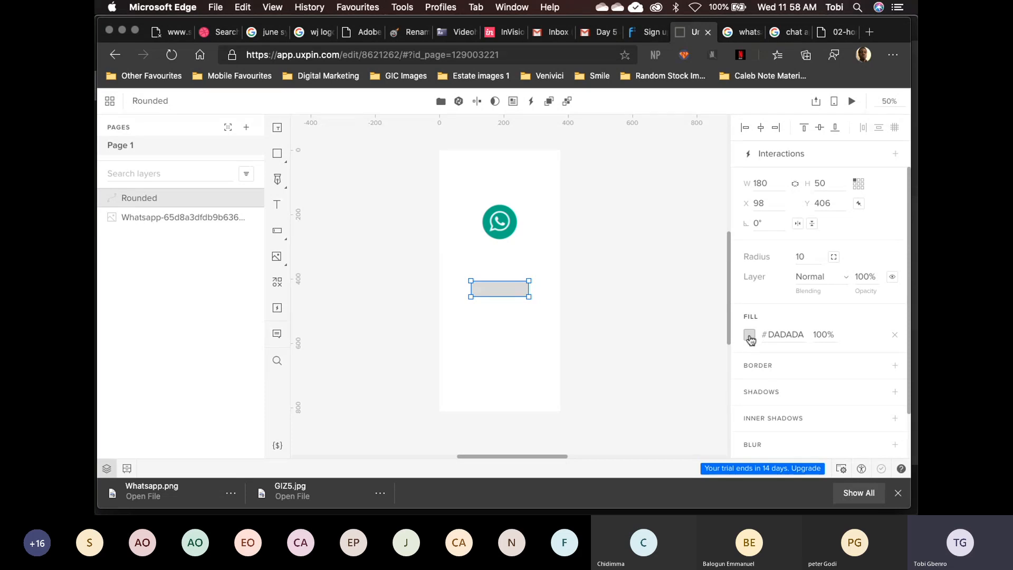
left_click(749, 335)
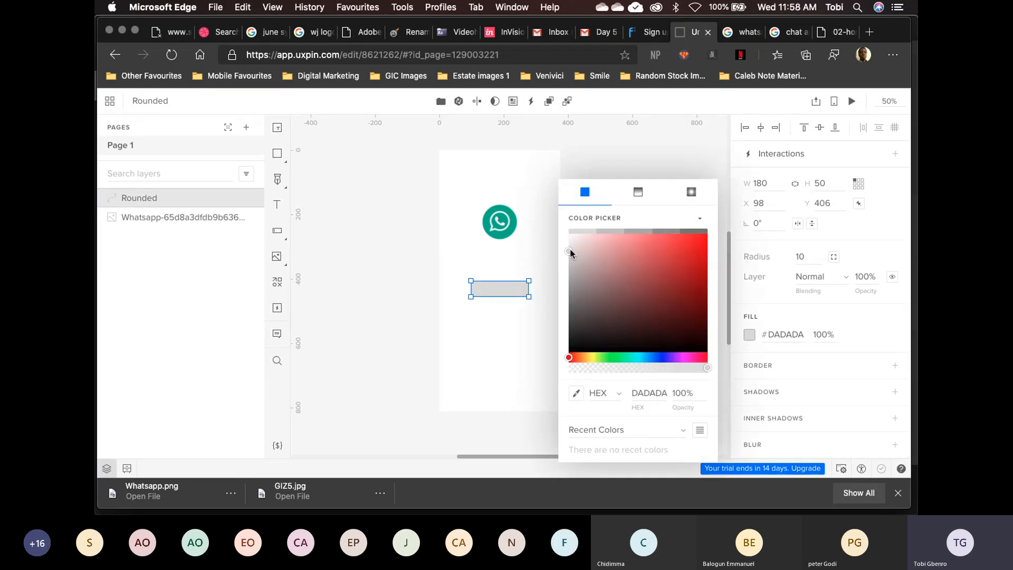
left_click_drag(569, 252, 562, 238)
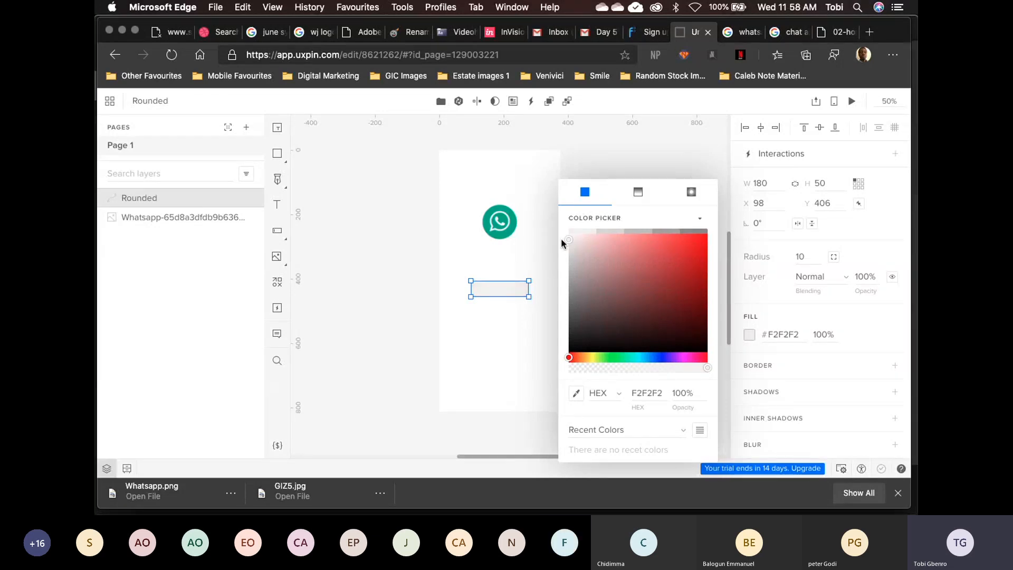
Set the rounded rectangle's fill colour to #EDEDED
left_click_drag(561, 241, 568, 242)
left_click(569, 242)
left_click(414, 274)
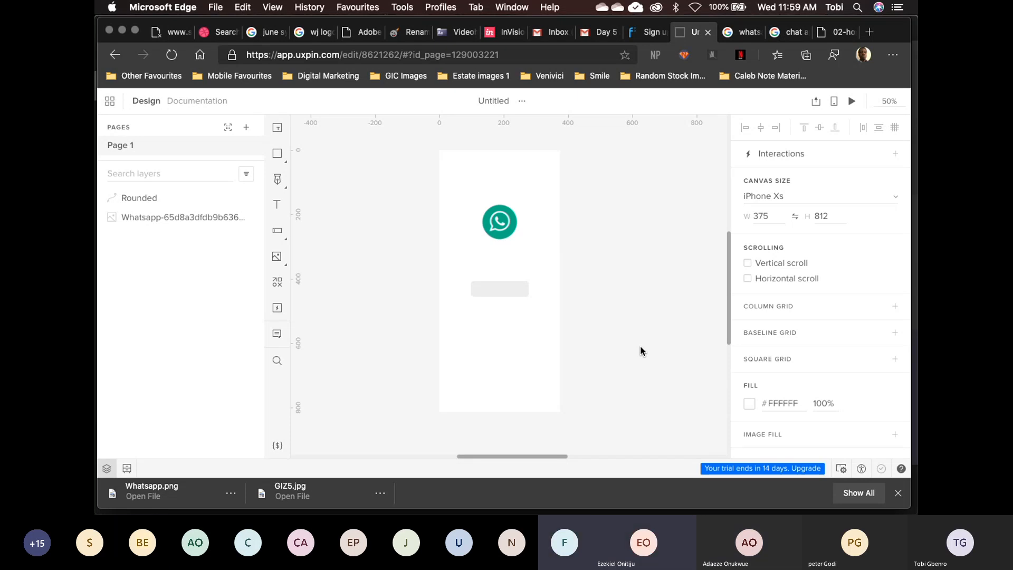
left_click(510, 288)
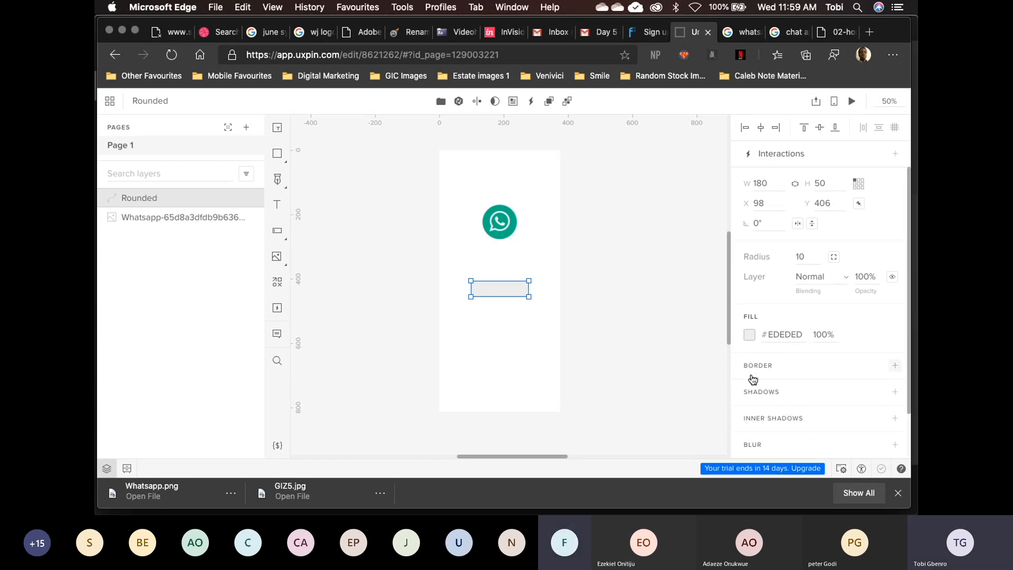
left_click(749, 337)
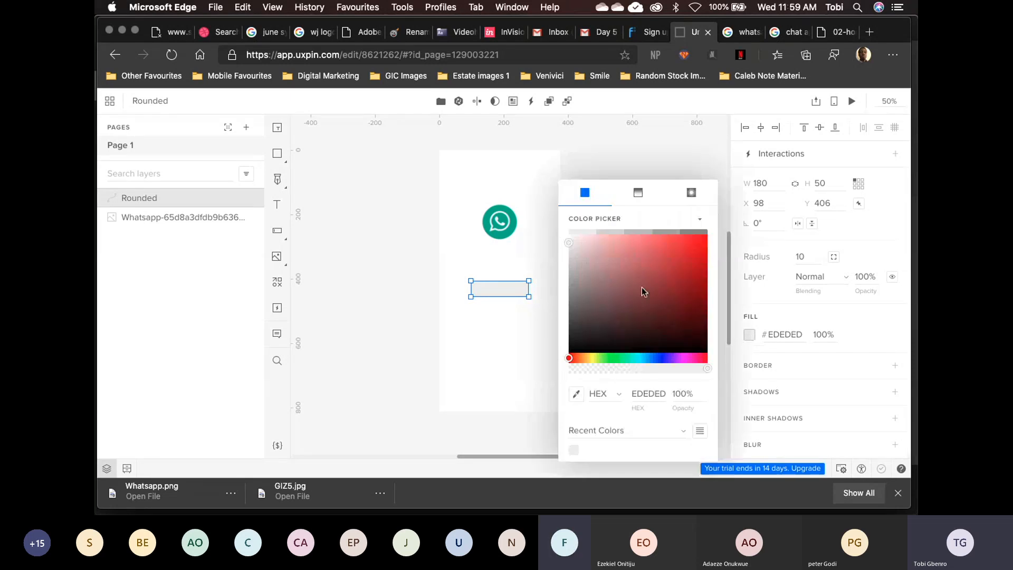
left_click(402, 254)
Check the Microsoft Teams meeting and return to the UXPin design
left_click(612, 287)
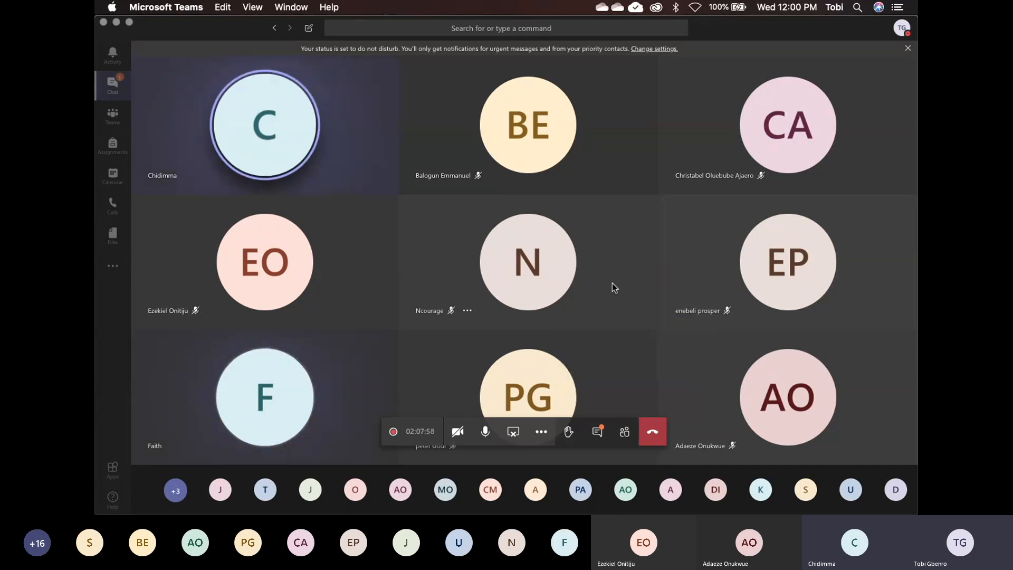
key("ctrl+Up")
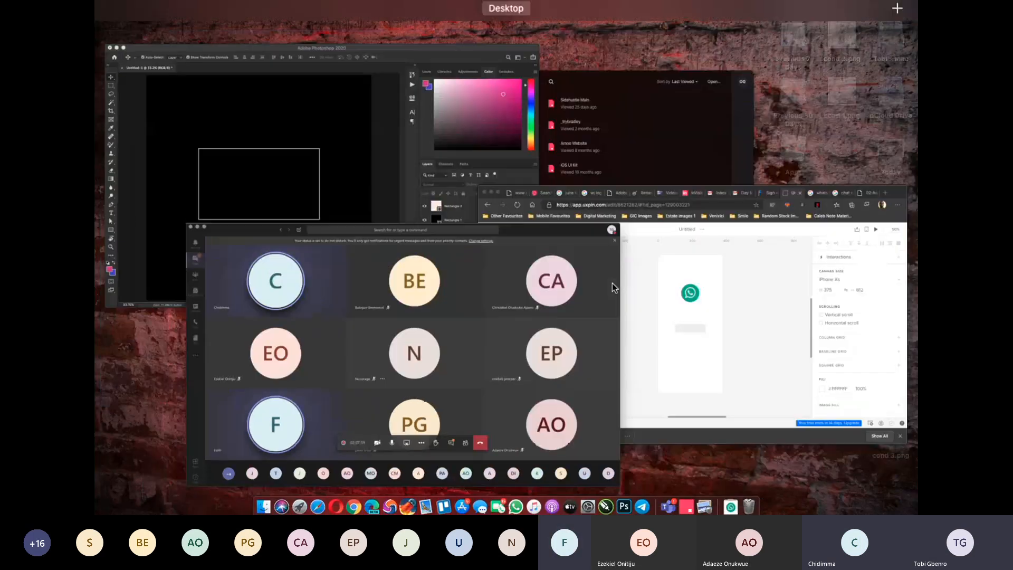
left_click(705, 333)
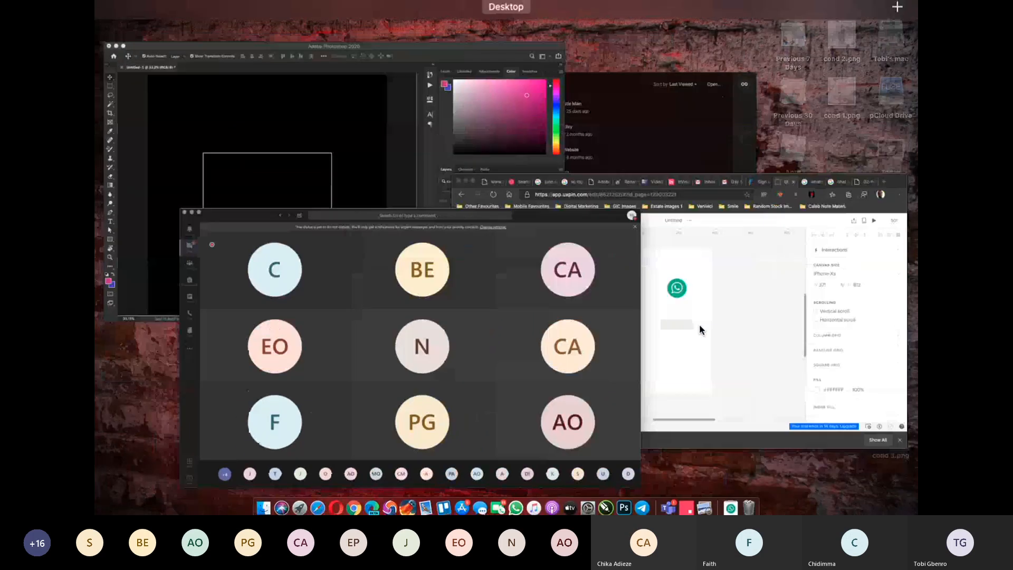
left_click(699, 326)
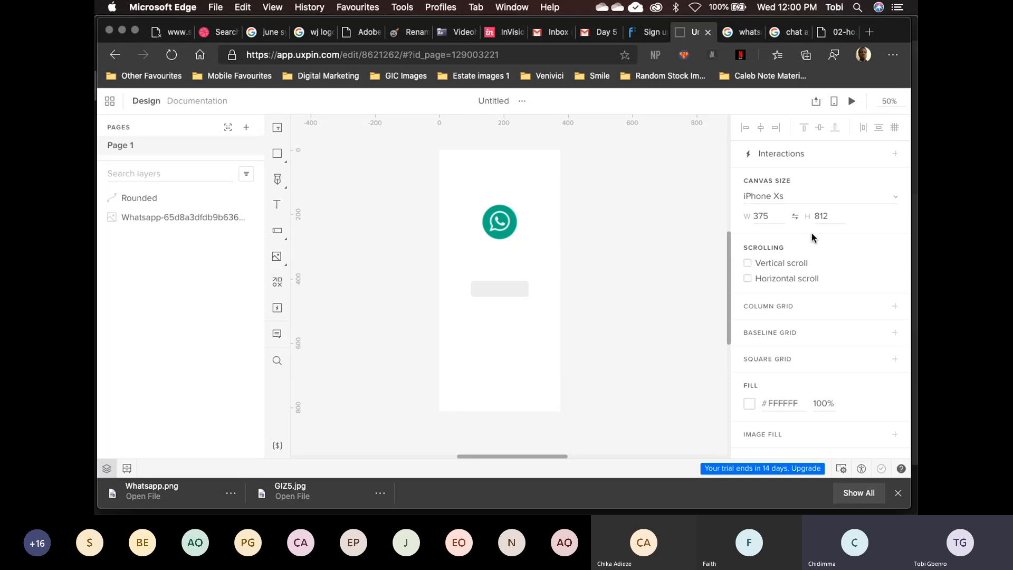
Copy the rounded rectangle and paste the copy directly below the original
left_click(502, 288)
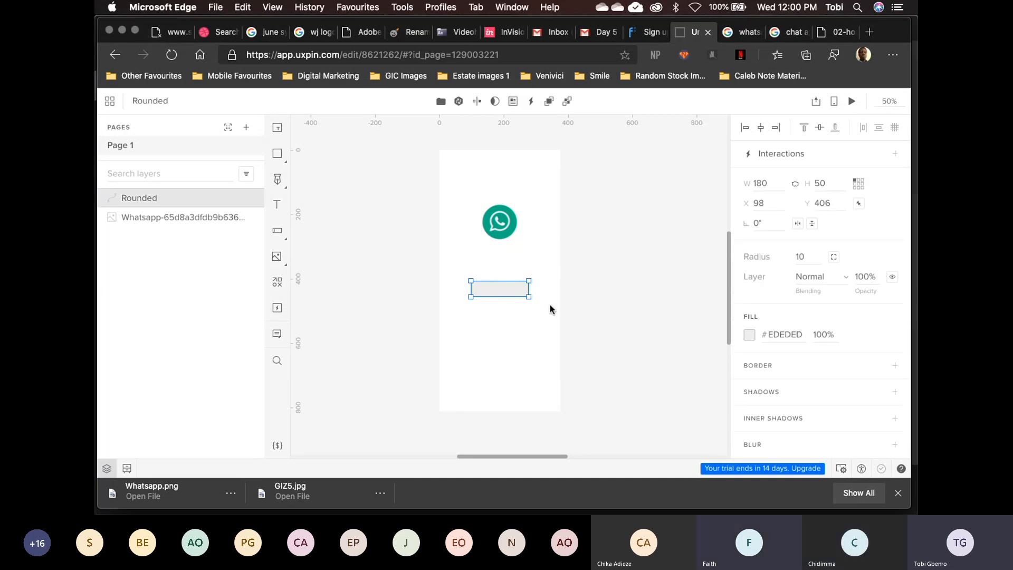
key("super+c")
key("super+v")
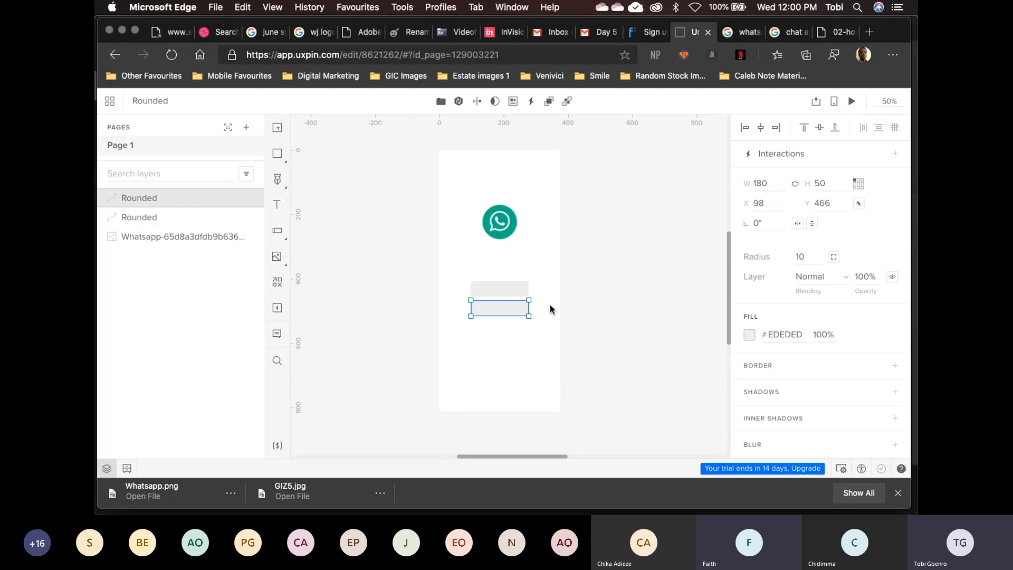
left_click(622, 317)
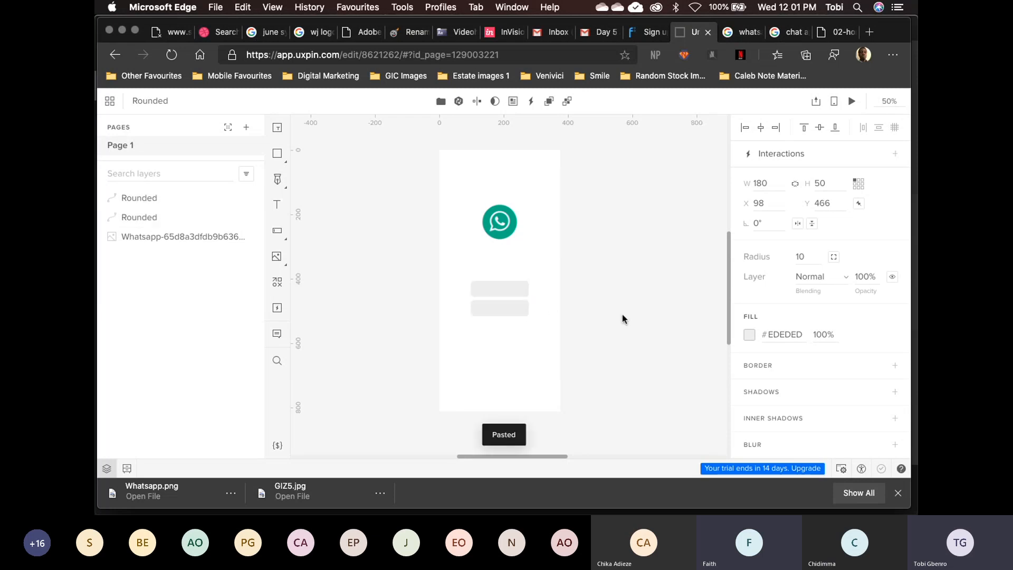
Nudge the pasted rounded rectangle down to a Y position of 481
left_click(511, 309)
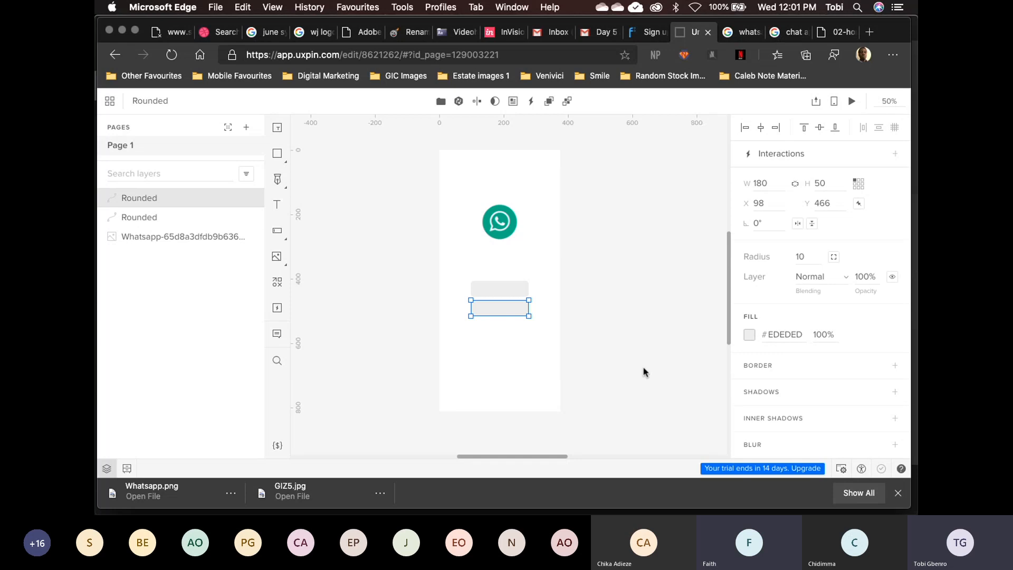
key("Down")
key("Down")
key("Down")
key("Down")
key("Down")
key("Down")
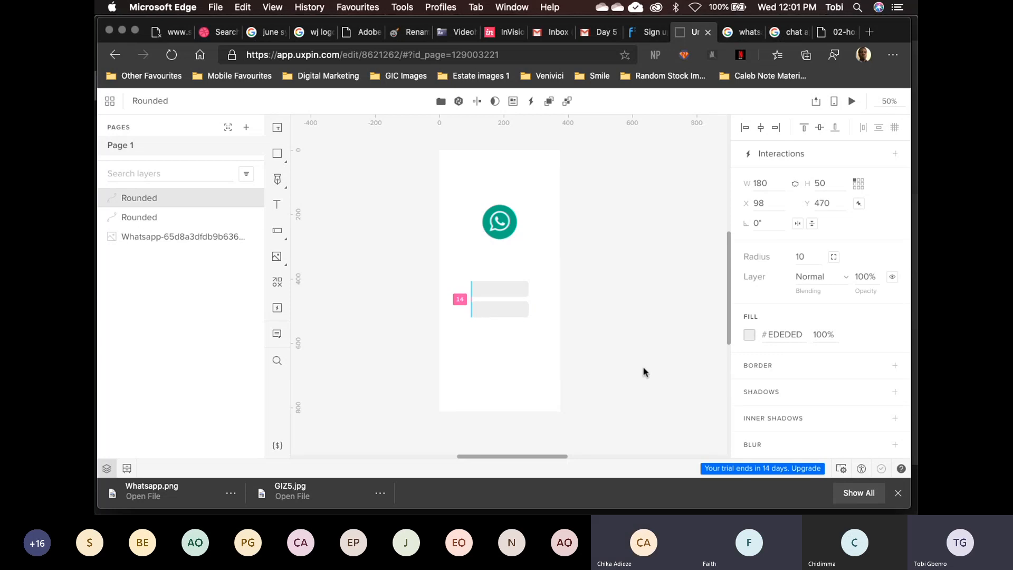
key("Down")
key("Down")
key("Down")
key("Down")
key("Down")
key("Down")
key("Down")
key("Down")
key("Down")
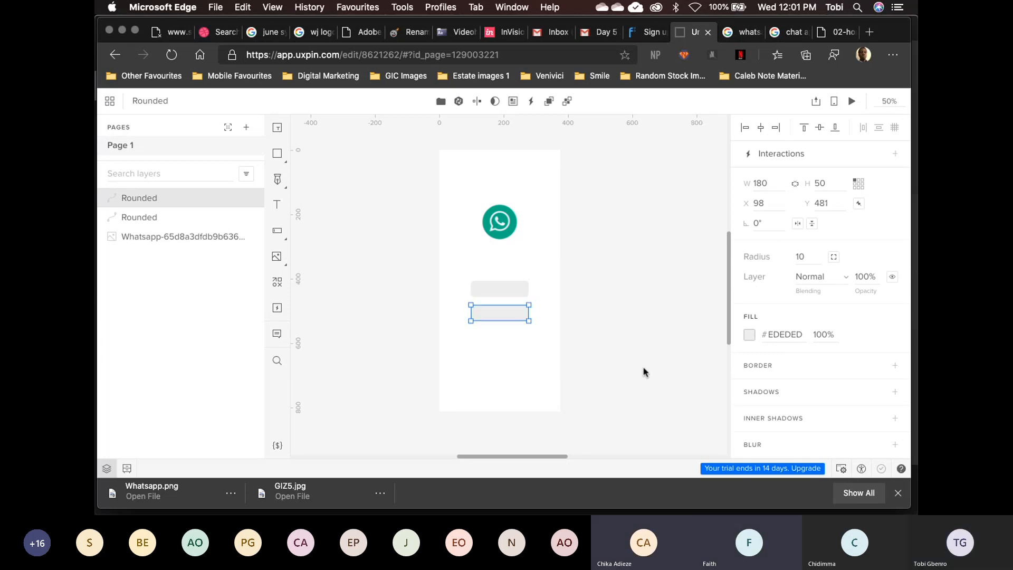
left_click(643, 372)
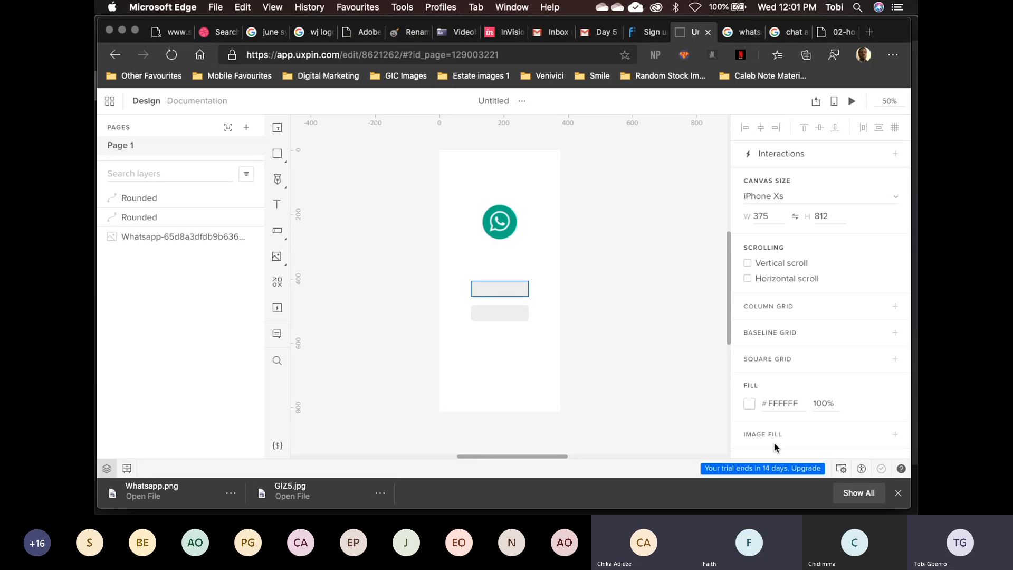
left_click(505, 291)
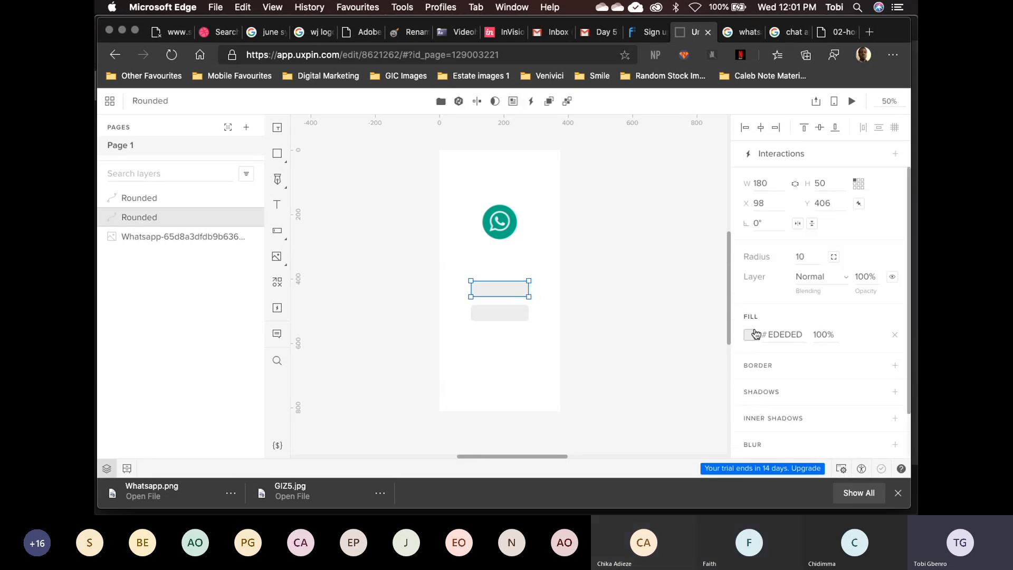
left_click(652, 313)
left_click(492, 288)
left_click(622, 300)
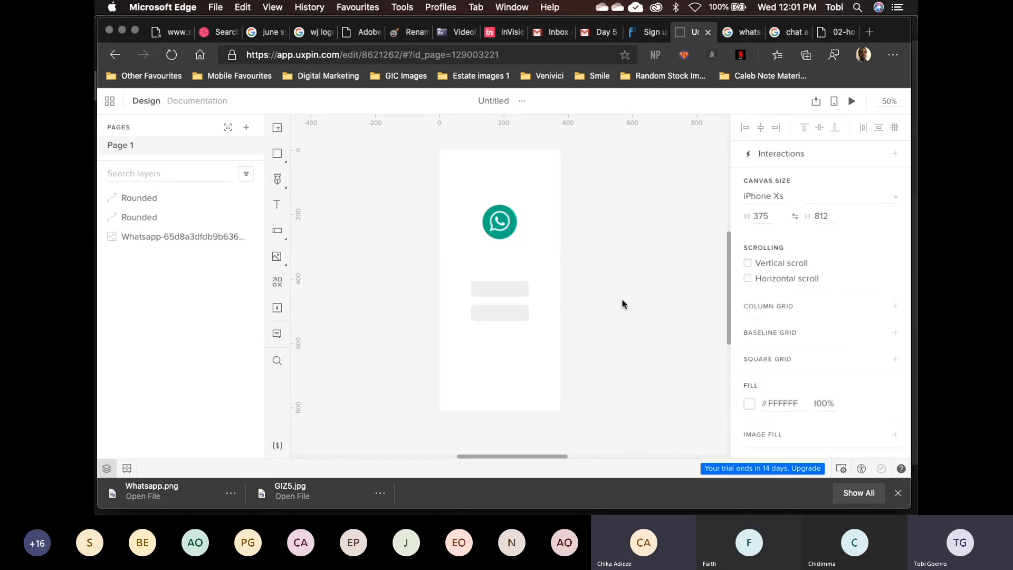
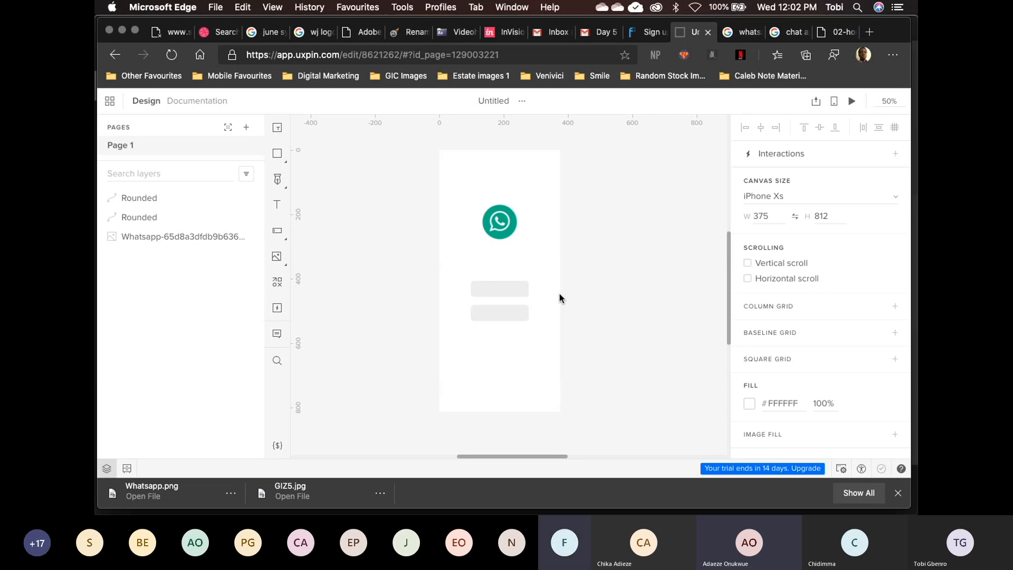
Examine the WhatsApp logo and the two rounded rectangles at different zoom levels, ending at 50%
key("super+0")
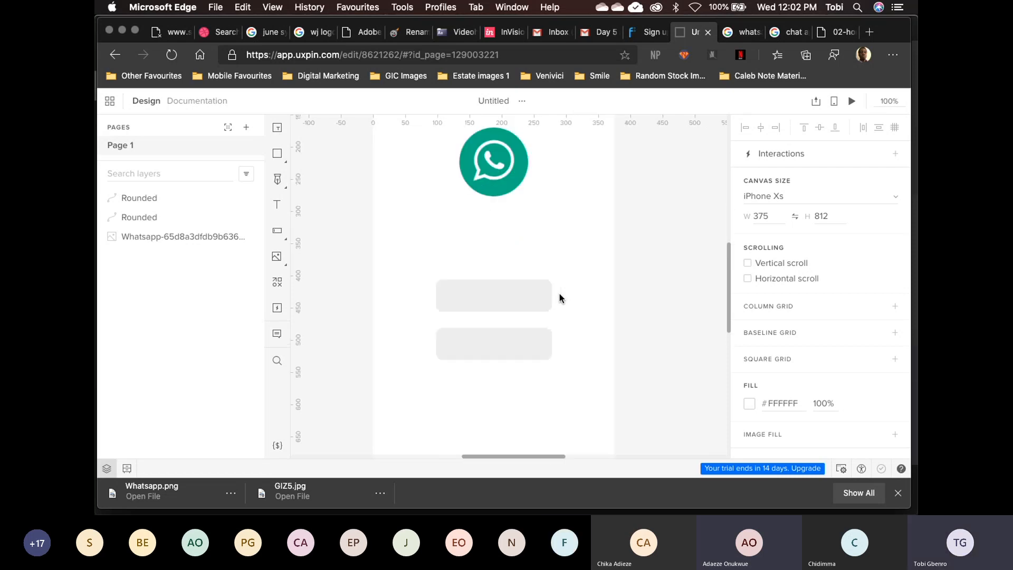
key("super+minus")
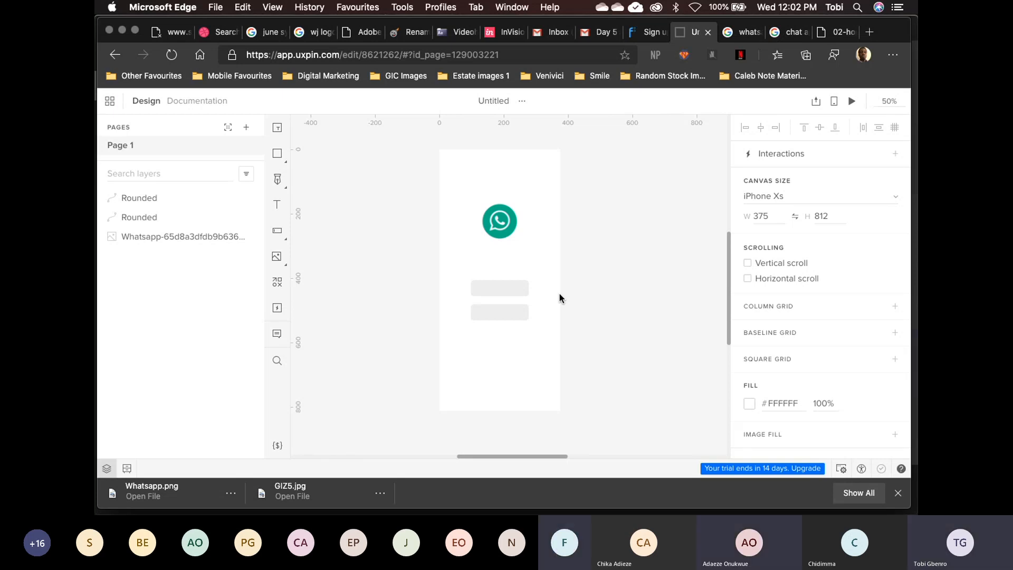
key("super+plus")
key("super+minus")
key("super+plus")
key("super+minus")
key("super+minus")
key("super+plus")
key("super+plus")
key("super+minus")
key("super+minus")
key("super+minus")
key("super+plus")
key("super+plus")
key("super+plus")
key("super+minus")
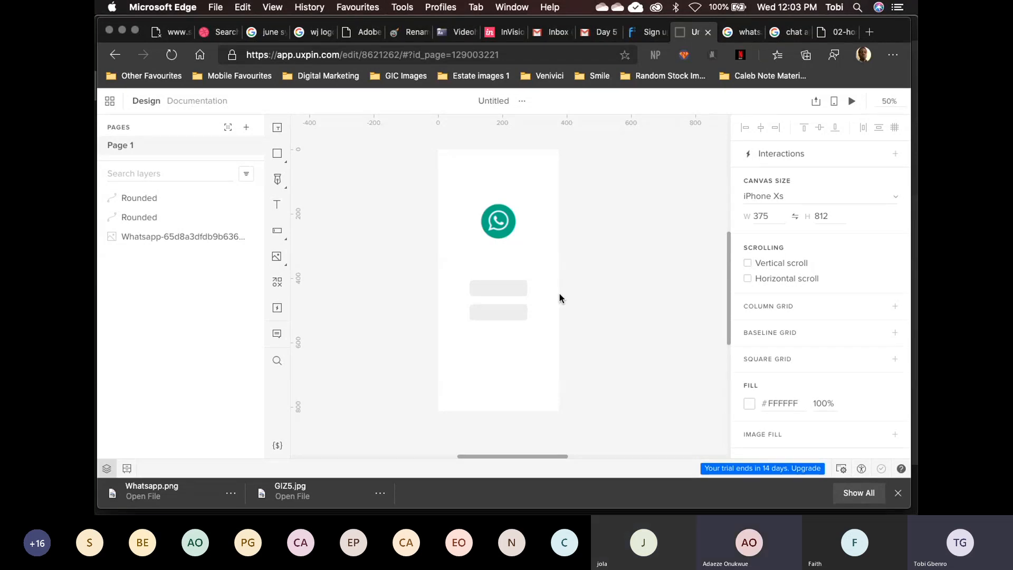
left_click(511, 282)
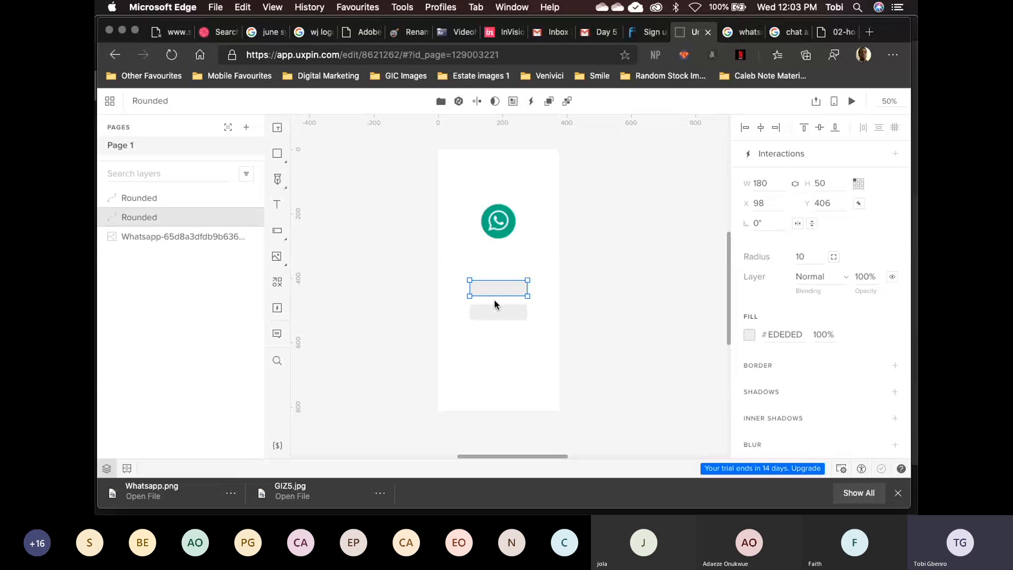
left_click(494, 312)
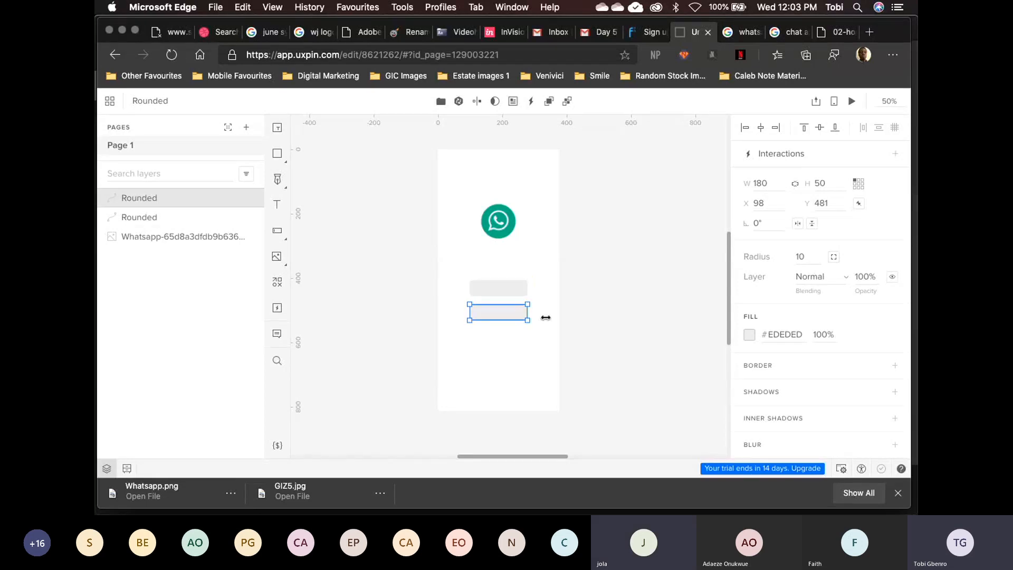
left_click(653, 320)
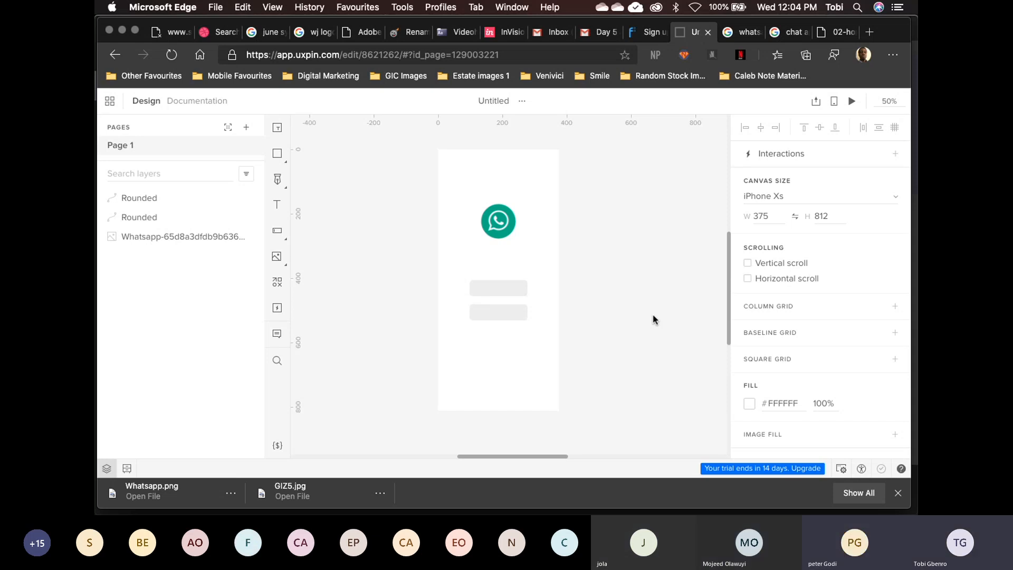
Look at the Microsoft Teams meeting window again and go back to the UXPin design
key("super+Tab")
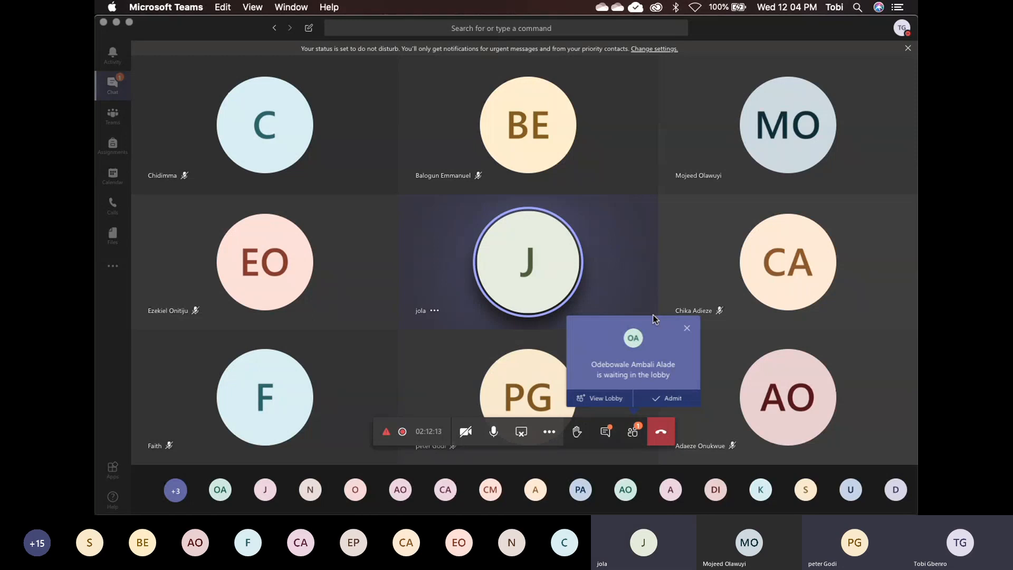
key("ctrl+Up")
left_click(675, 283)
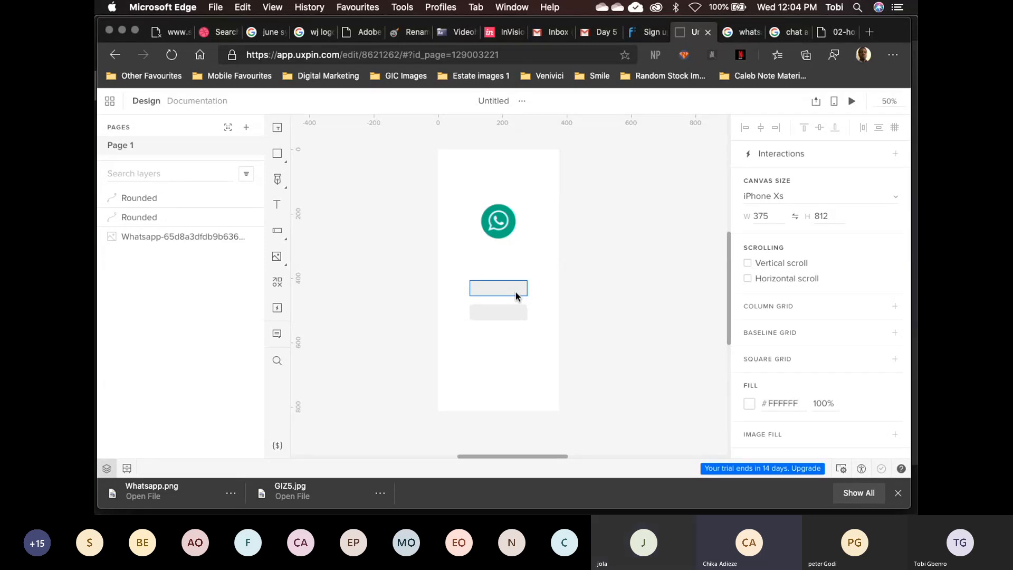
Move the lower rounded rectangle up to a Y position of 478, aligned with the upper one
left_click(498, 313)
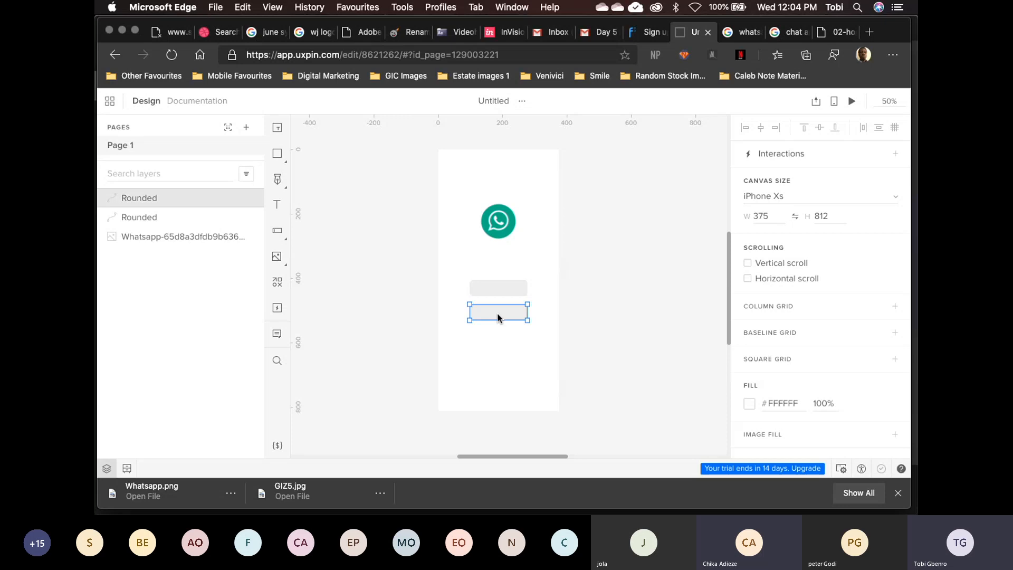
left_click_drag(498, 313, 498, 317)
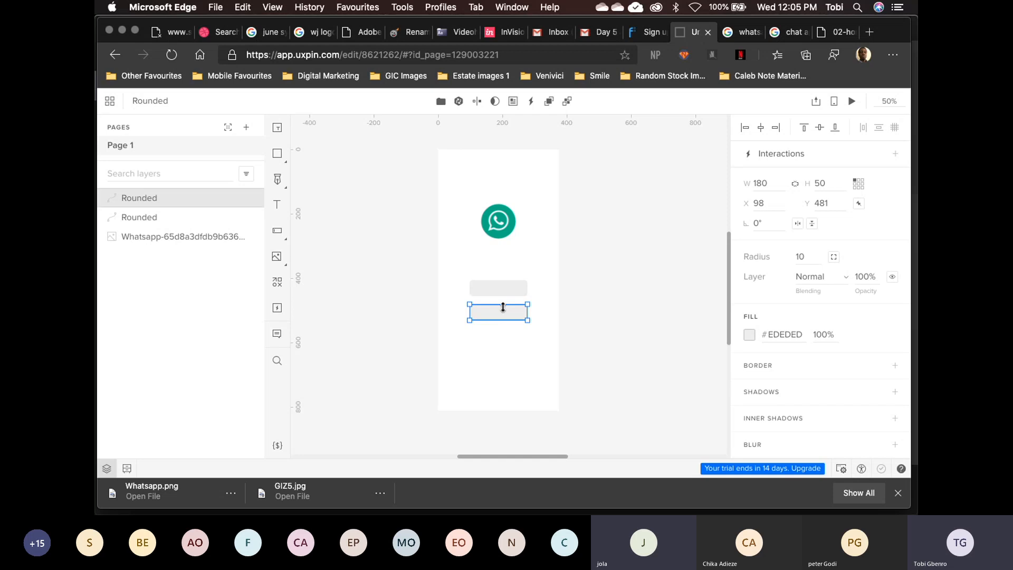
left_click(617, 327)
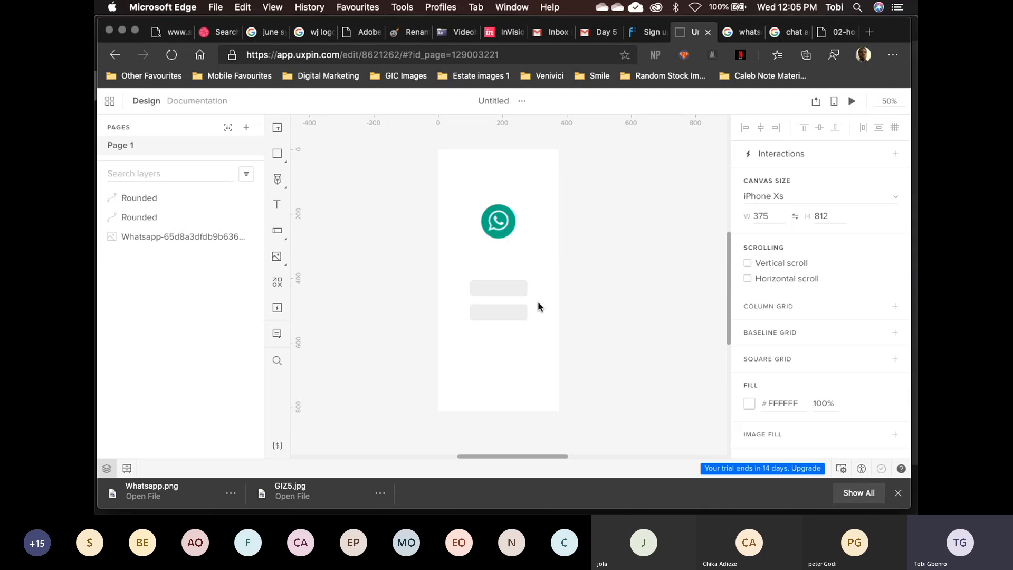
left_click(510, 312)
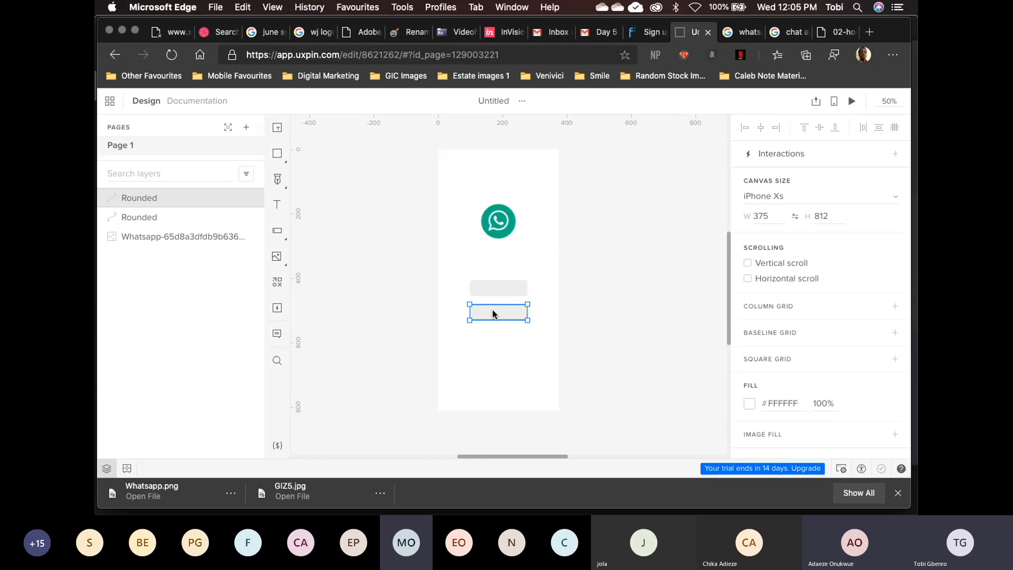
left_click_drag(493, 304, 494, 311)
key("super+z")
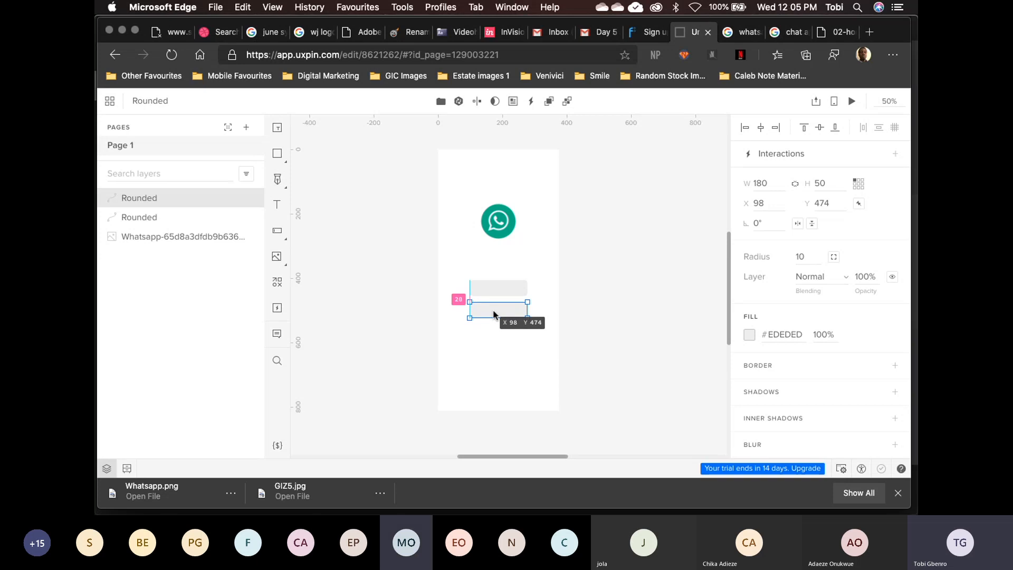
left_click_drag(494, 315, 493, 313)
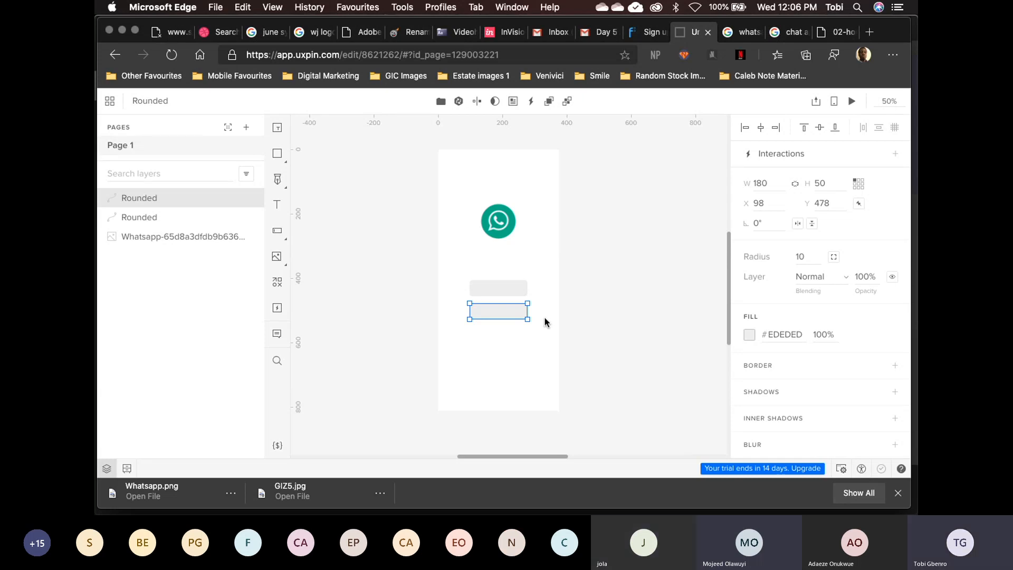
Duplicate the lower rounded rectangle and delete the copy
key("XF86AudioRaiseVolume")
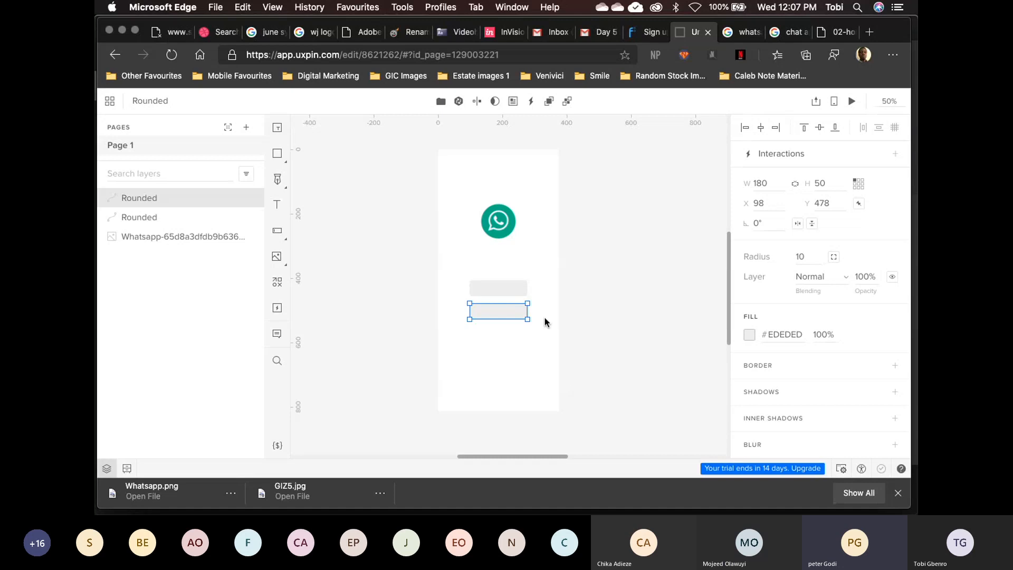
key("super+d")
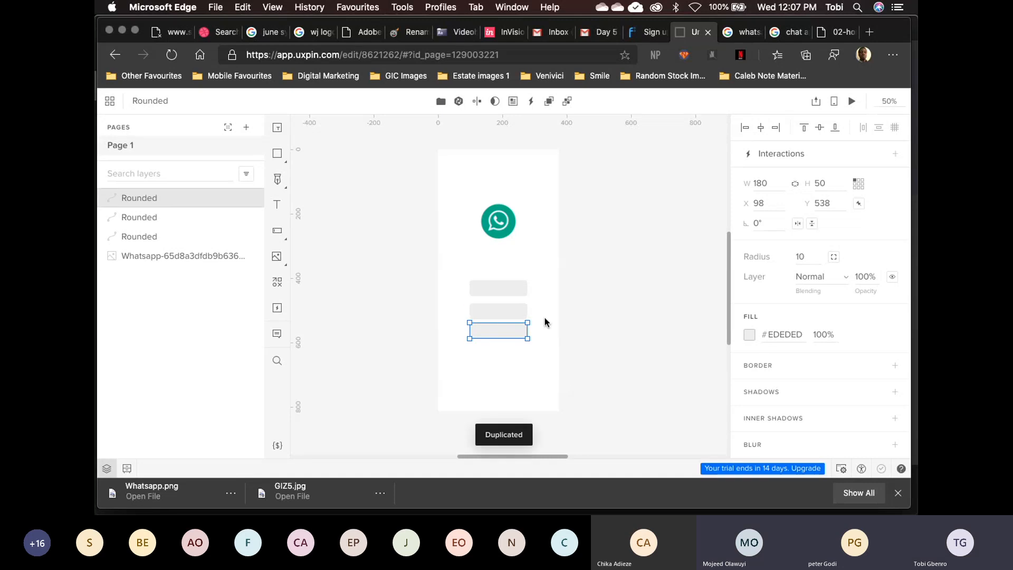
key("BackSpace")
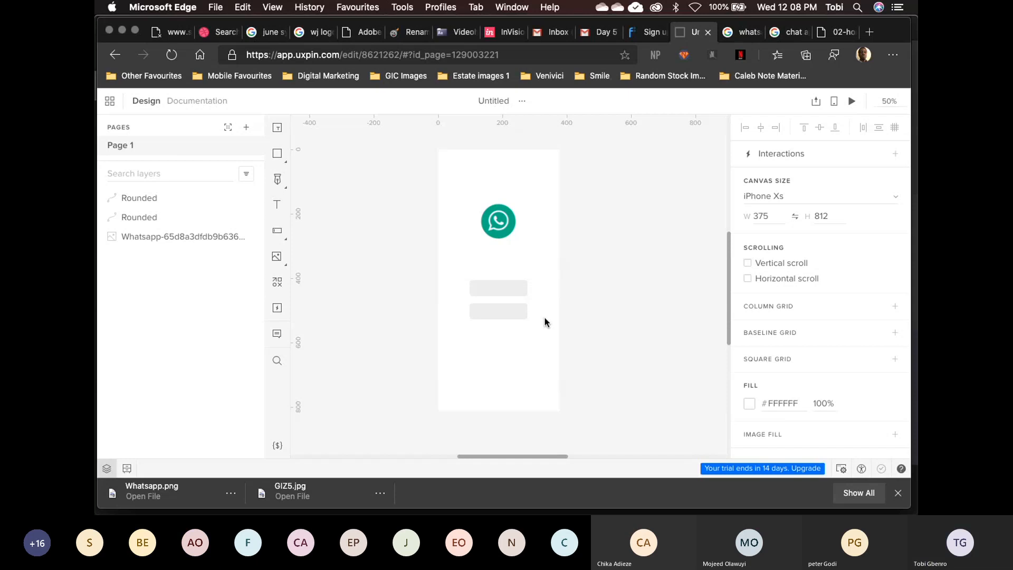
left_click(517, 315)
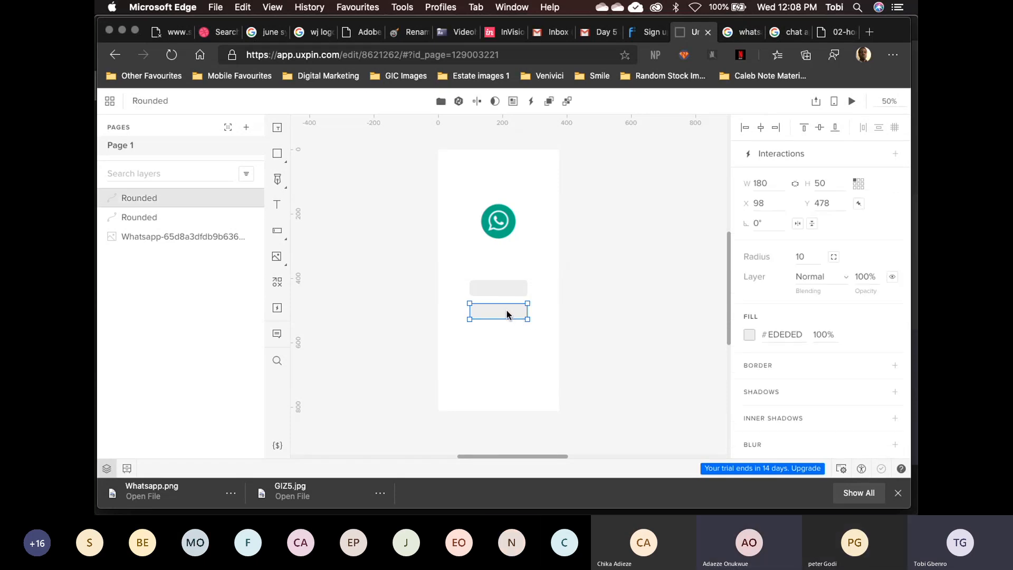
Move the lower rounded rectangle to a Y position of 481, keeping X at 98, and deselect it
left_click_drag(508, 315, 506, 316)
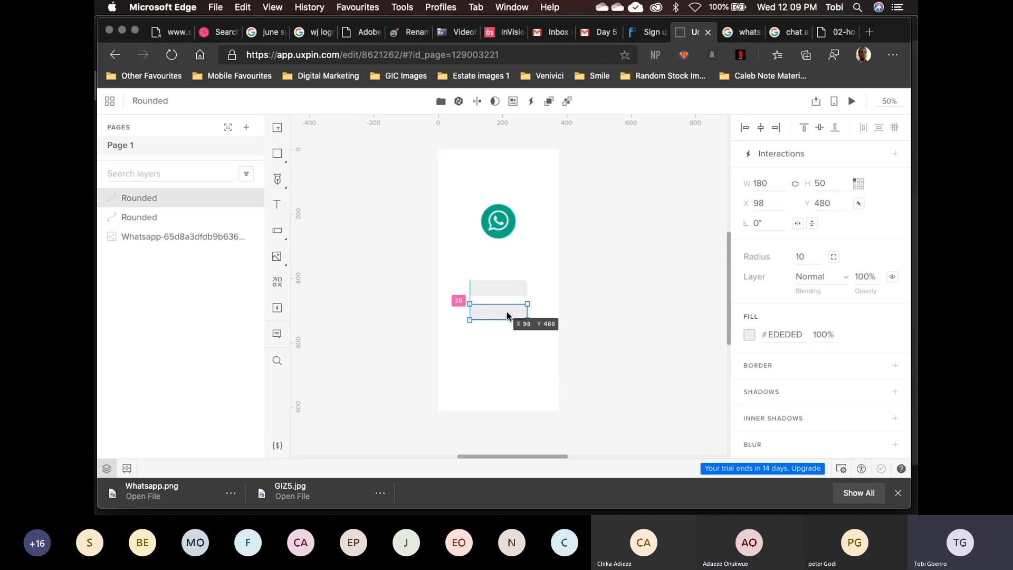
left_click_drag(506, 316, 506, 314)
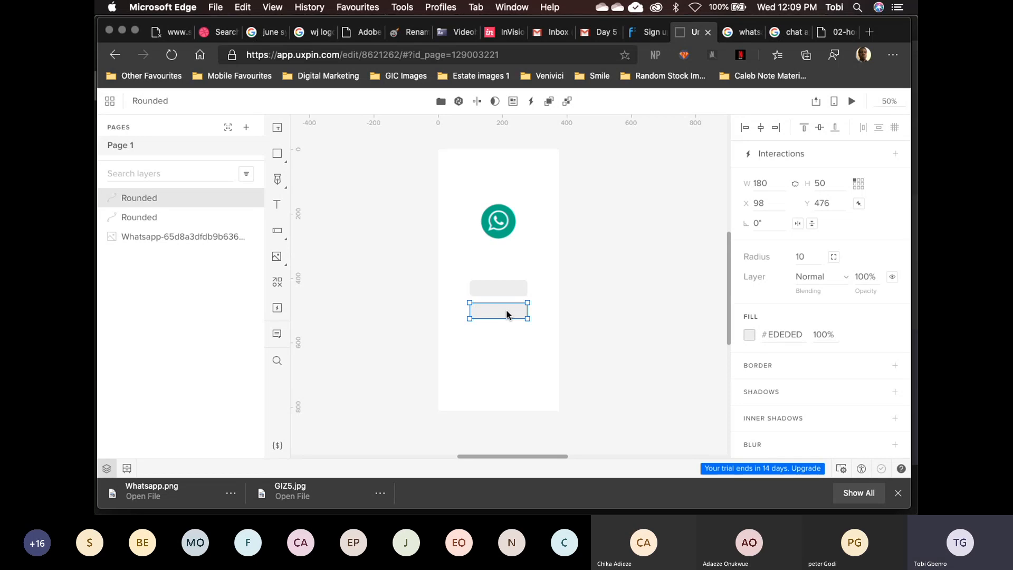
key("Down")
key("Down")
key("Down")
key("Down")
key("Down")
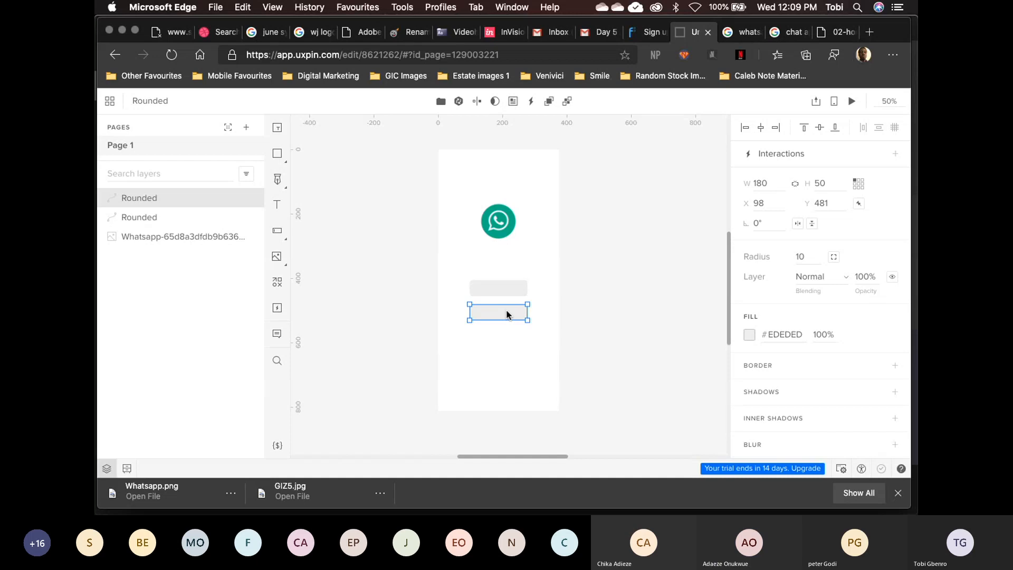
left_click(568, 294)
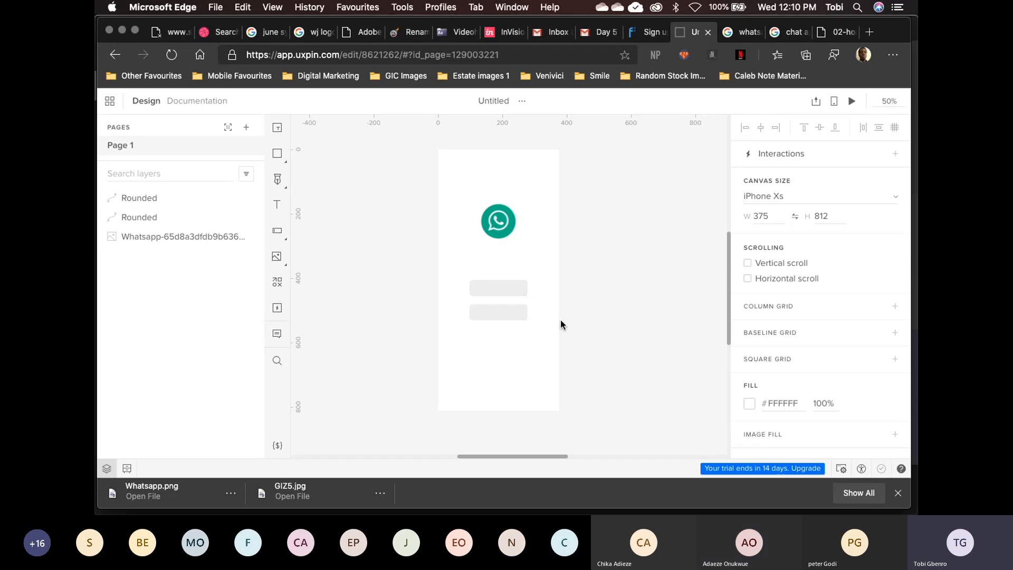
Fine-tune the lower rounded rectangle's position to a Y of 482, working at 100% zoom
left_click(511, 315)
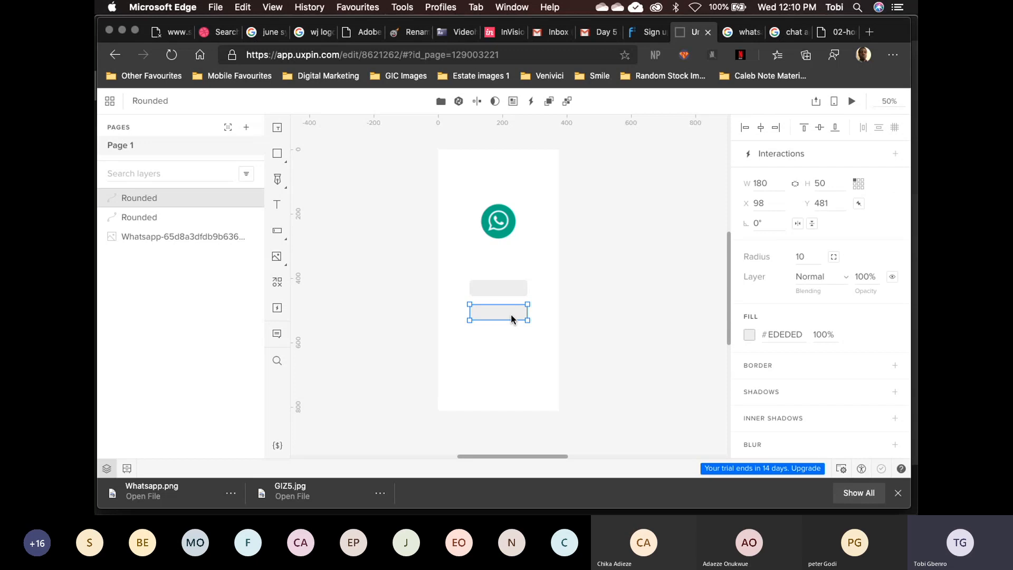
key("Up")
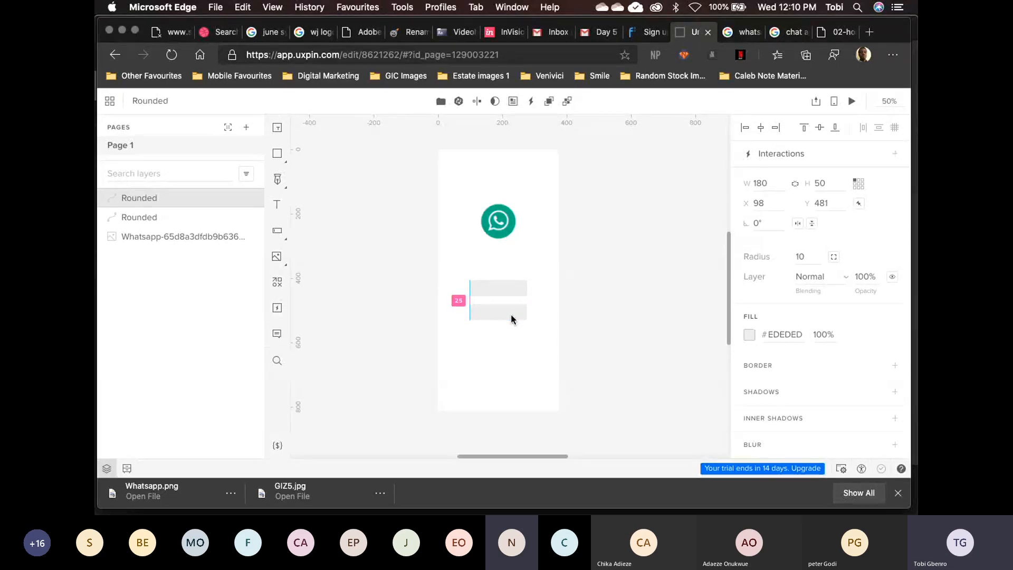
key("Down")
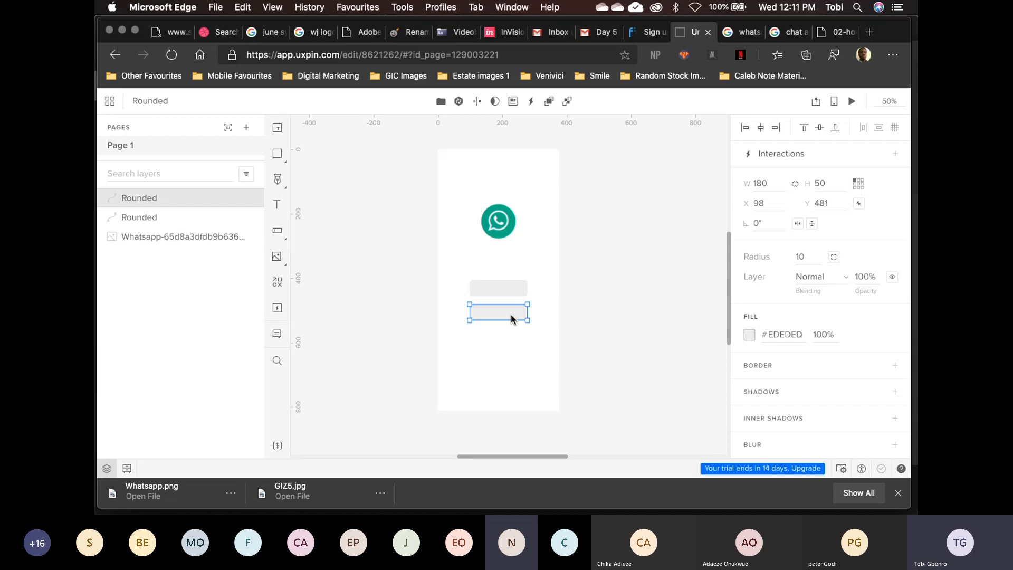
key("super+plus")
key("super+plus")
key("super+plus")
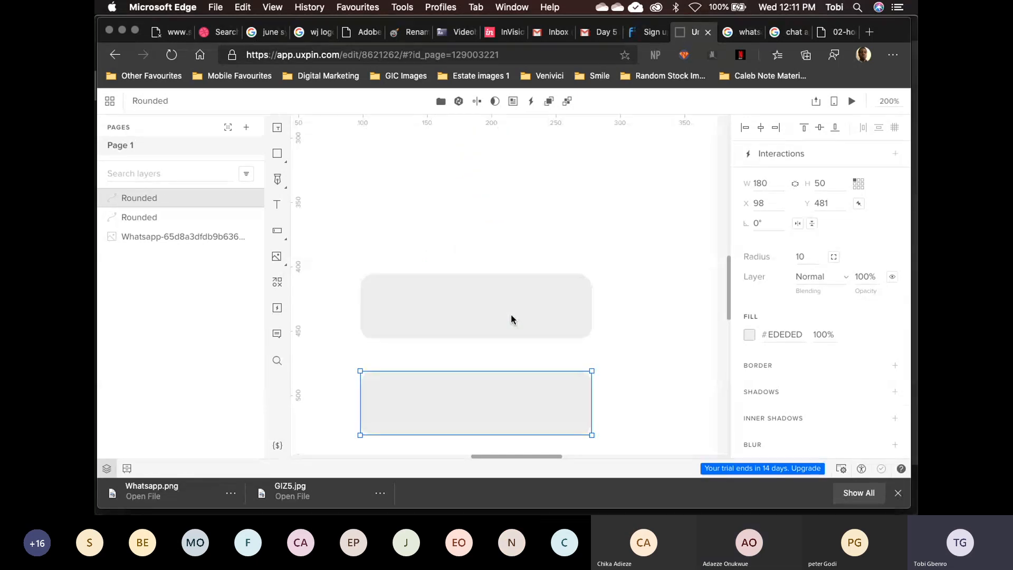
key("super+minus")
left_click_drag(508, 353, 505, 352)
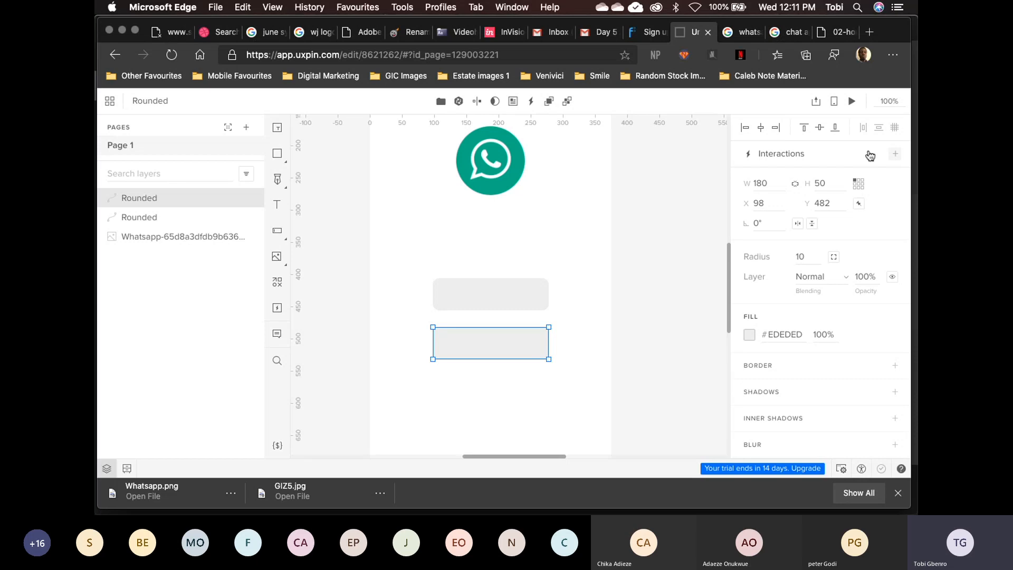
Switch to the Microsoft Teams meeting and return to the UXPin design
left_click(848, 161)
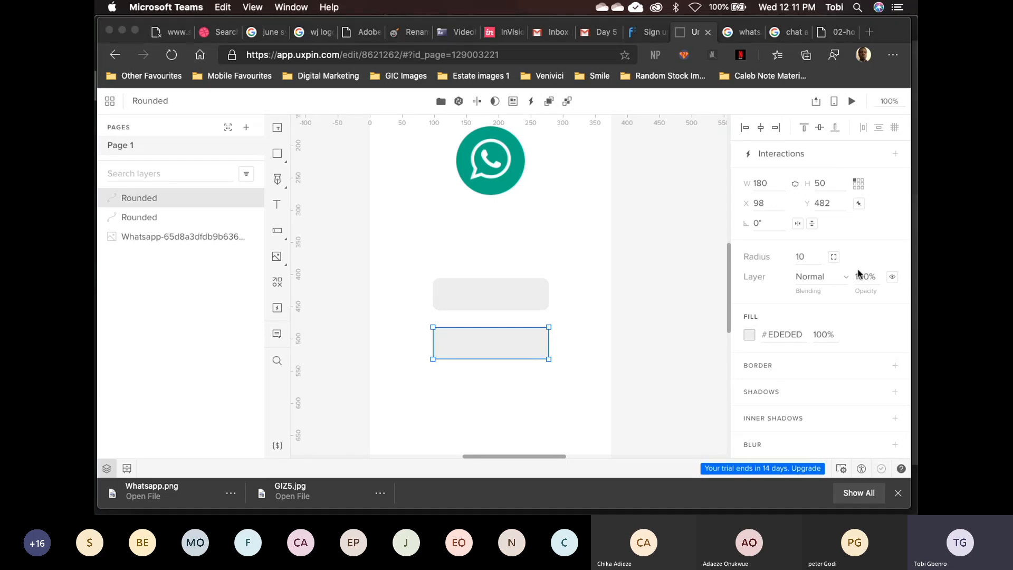
left_click(475, 305)
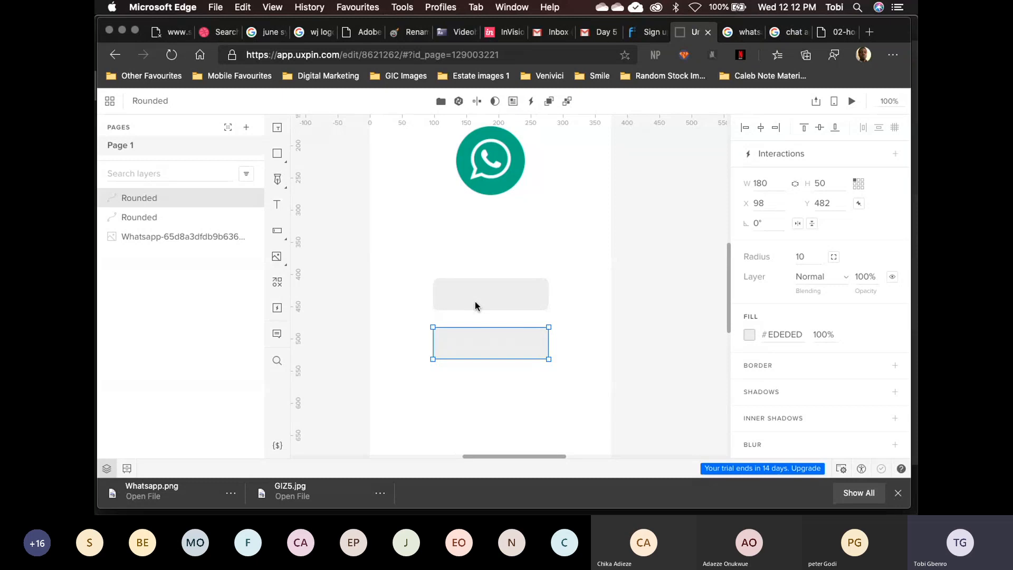
left_click(893, 273)
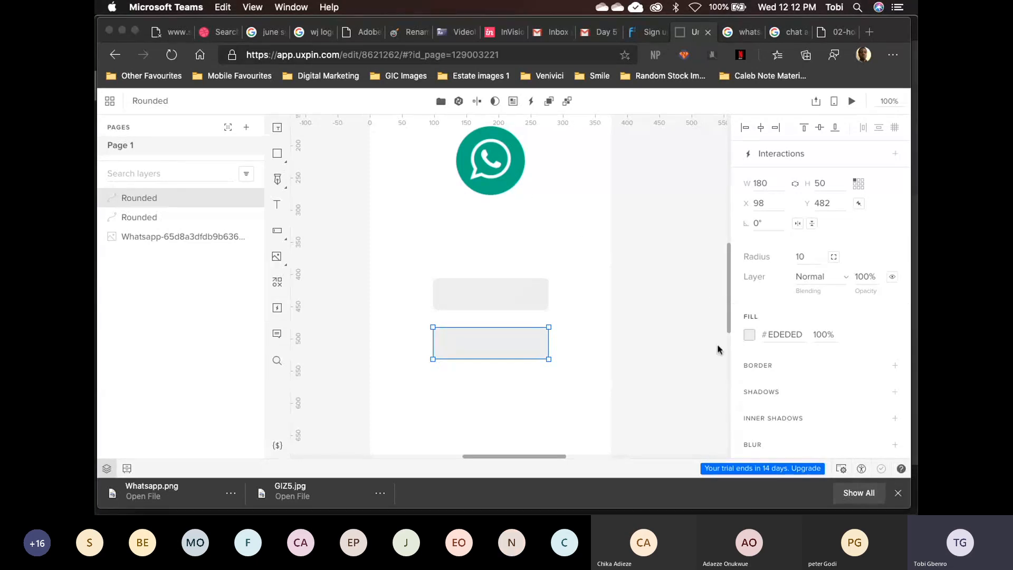
left_click(749, 339)
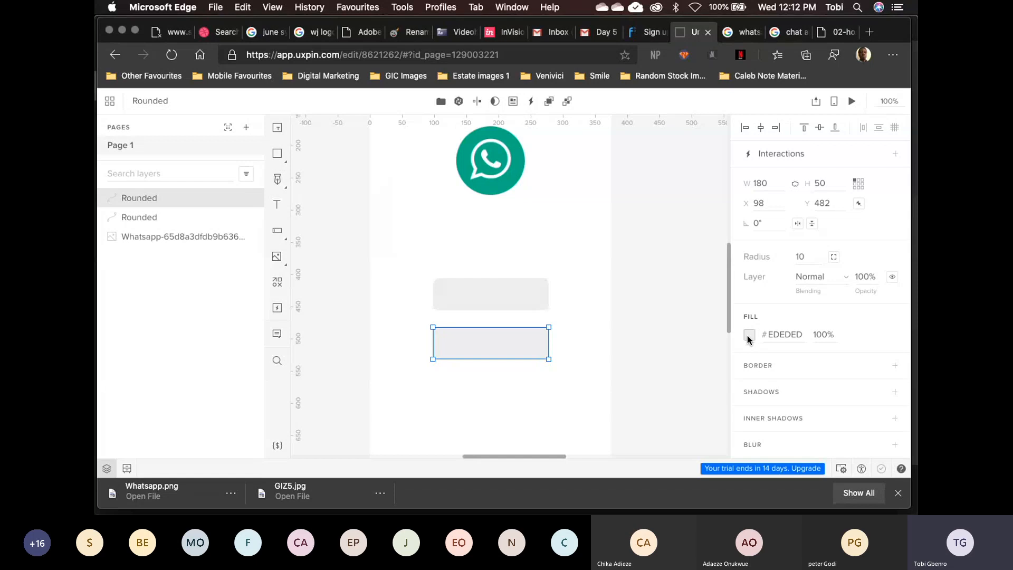
Try to sample the WhatsApp logo's green with the Eye Dropper as the lower rounded rectangle's fill
left_click(748, 336)
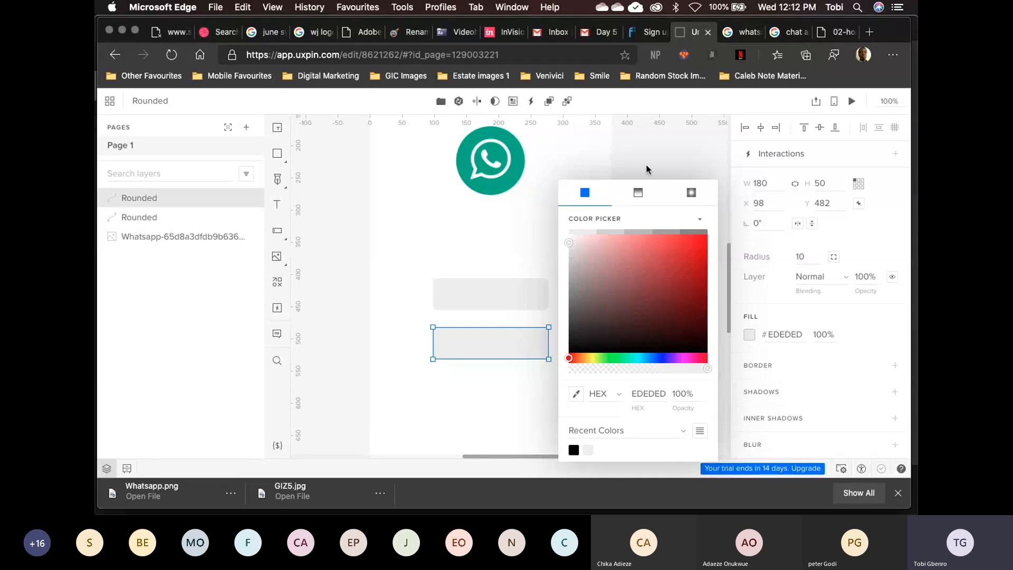
left_click(575, 395)
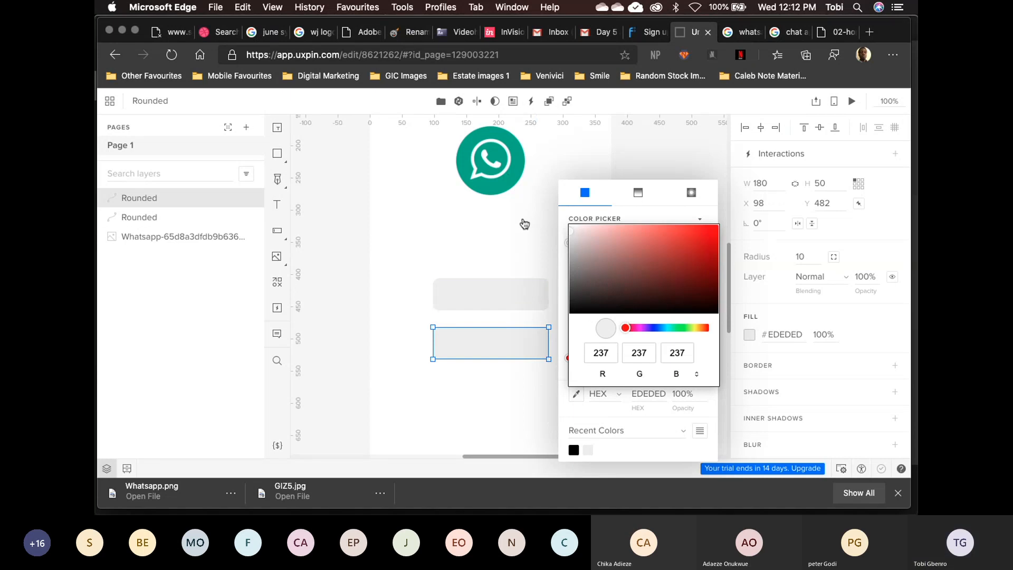
left_click(497, 188)
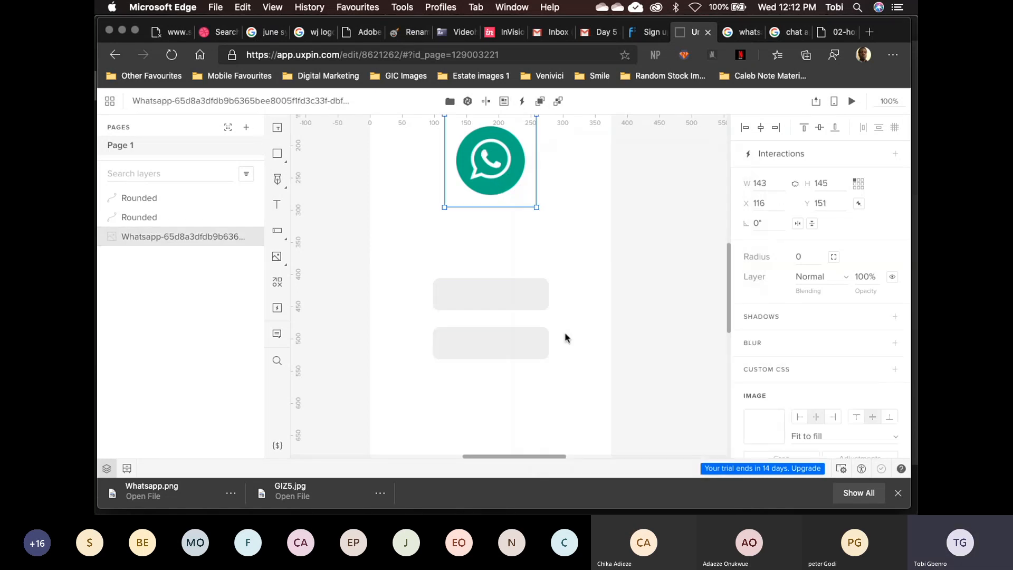
Change the lower rounded rectangle's fill to a custom green, #51BD6C, by adjusting its hue and shade
left_click(538, 348)
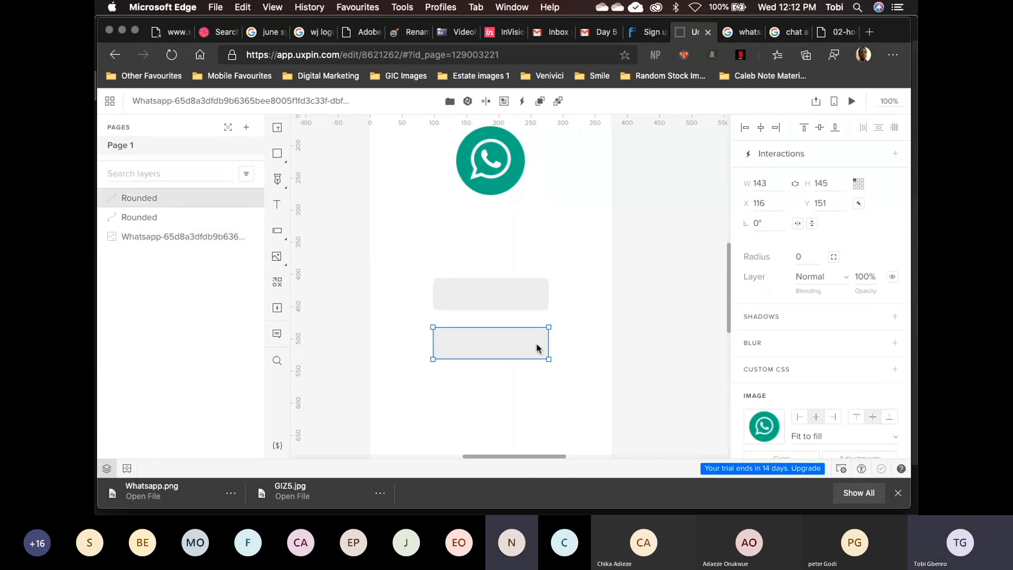
left_click(749, 335)
left_click(577, 395)
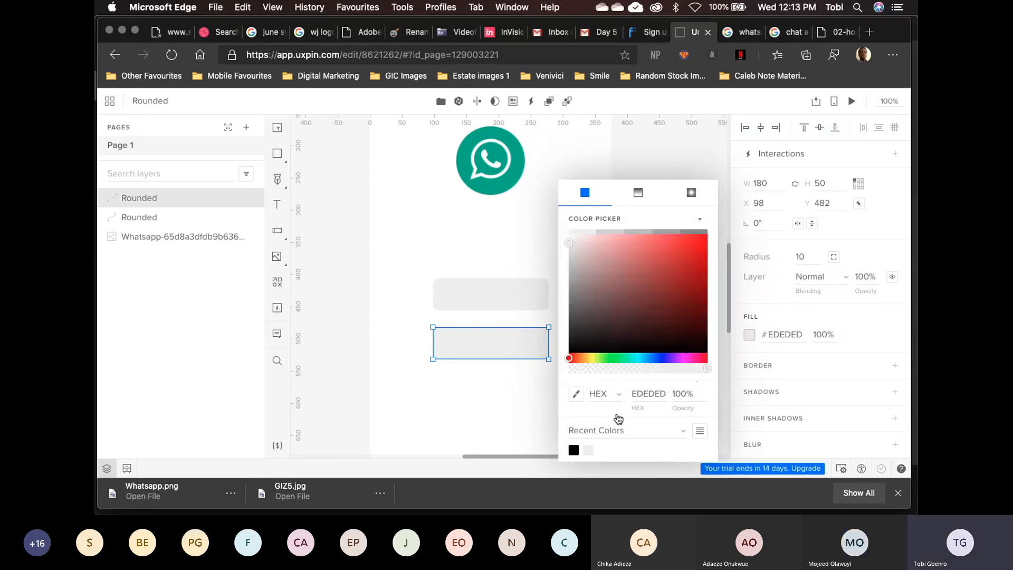
left_click(577, 398)
left_click(577, 398)
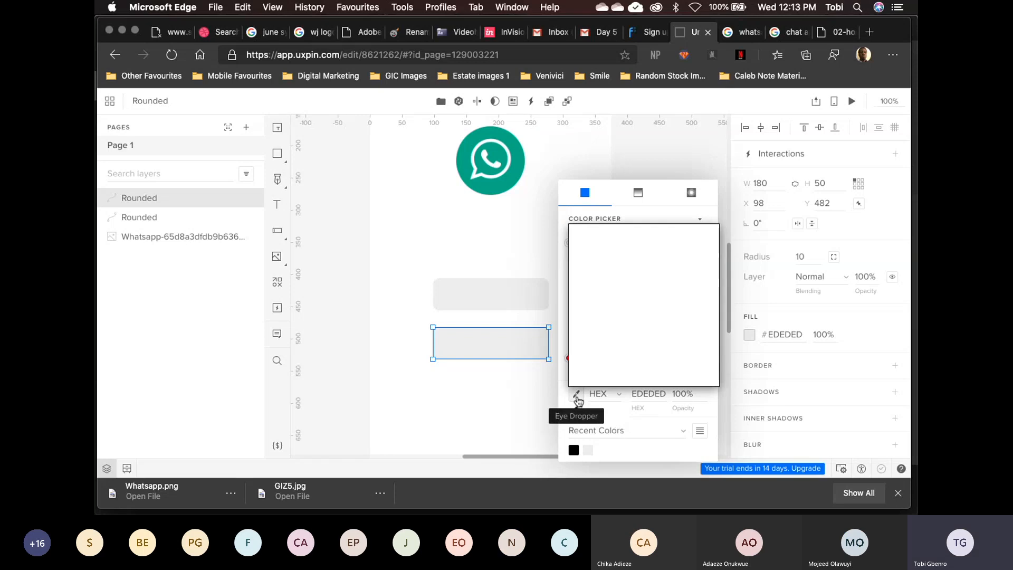
left_click(615, 258)
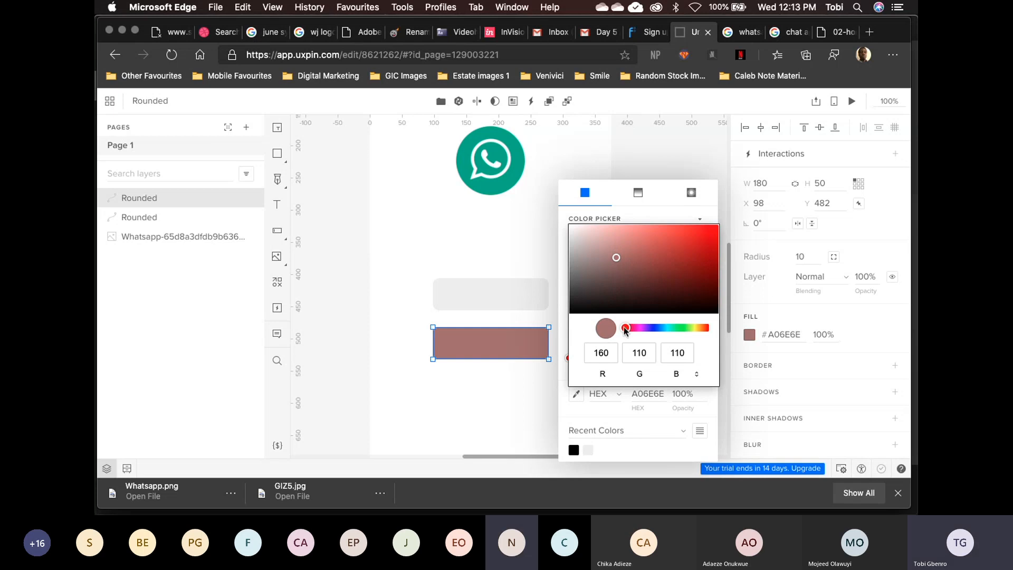
left_click_drag(630, 328, 684, 330)
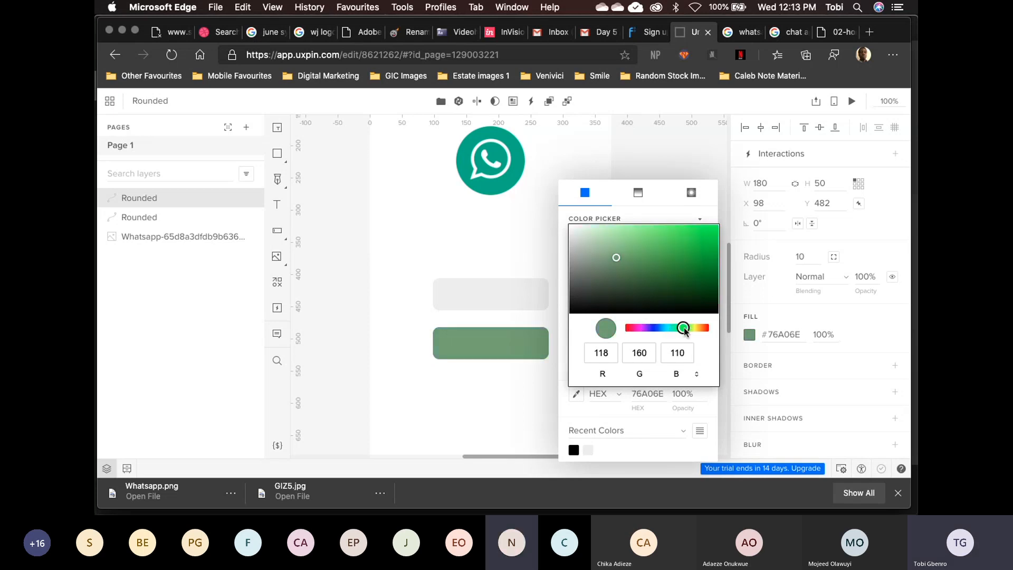
left_click(660, 236)
mouse_move(660, 236)
left_mouse_down()
mouse_move(650, 260)
mouse_move(643, 243)
left_mouse_up()
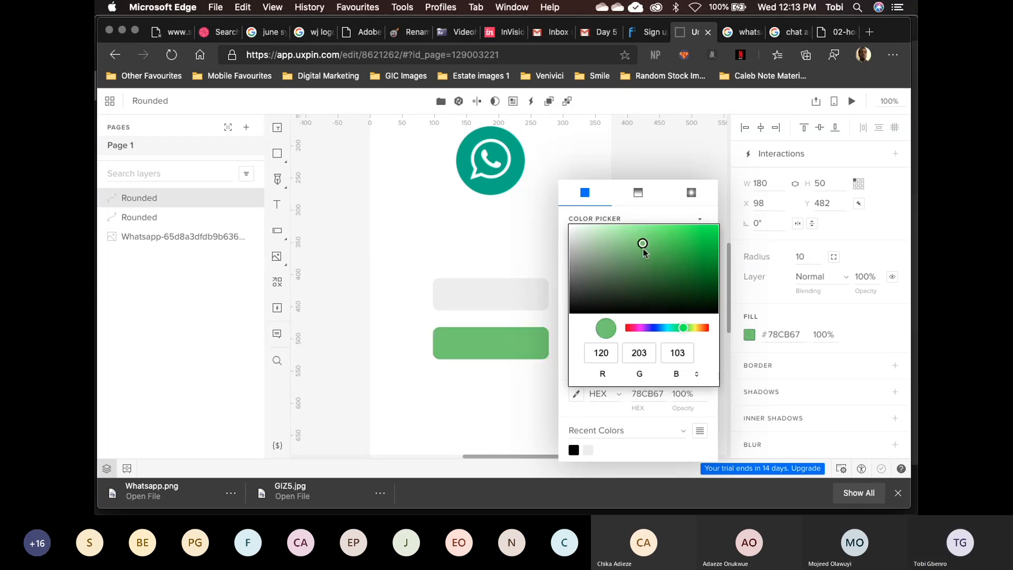
left_click_drag(684, 330, 677, 328)
left_click_drag(660, 258, 655, 249)
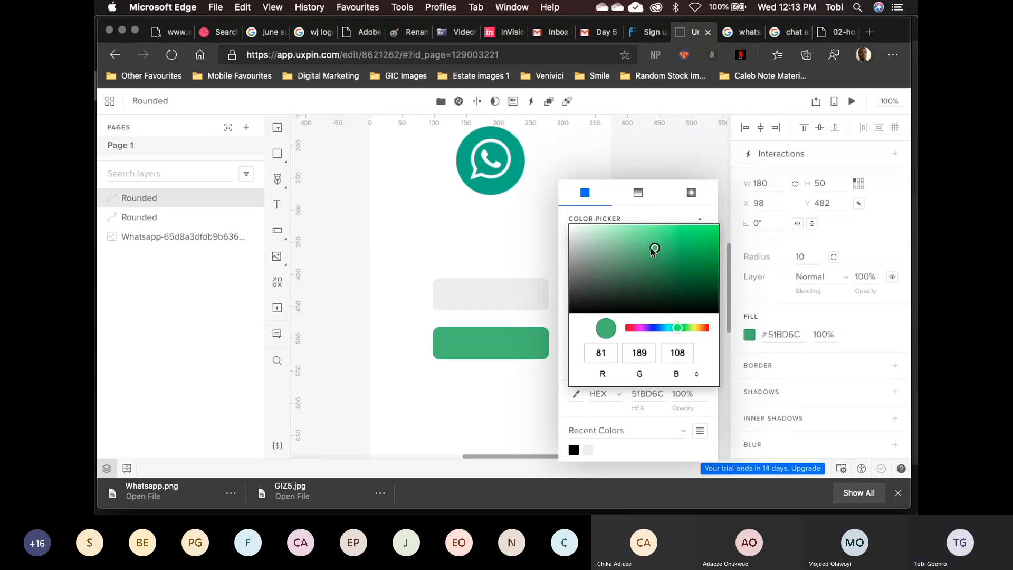
left_click(609, 330)
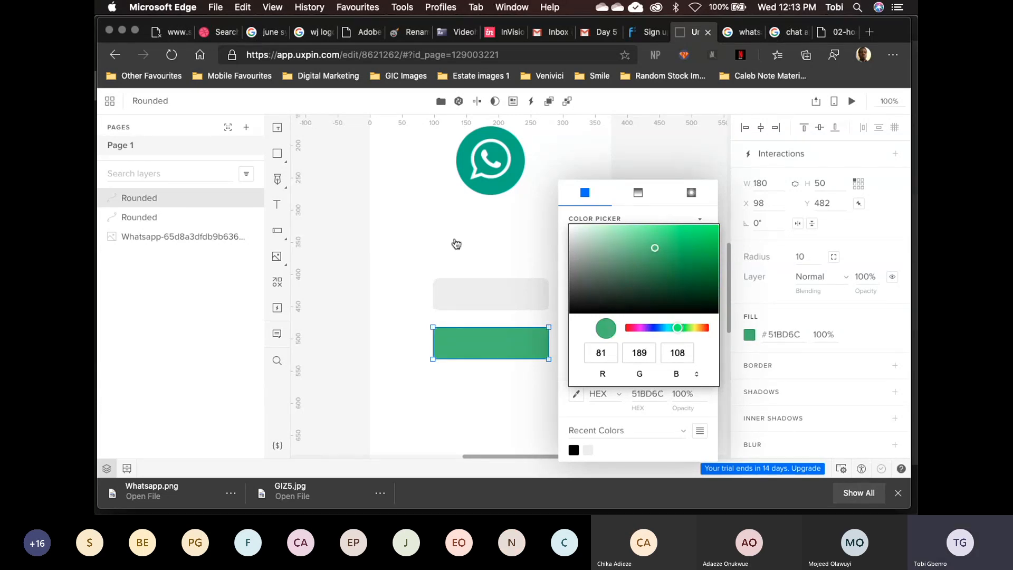
left_click(577, 396)
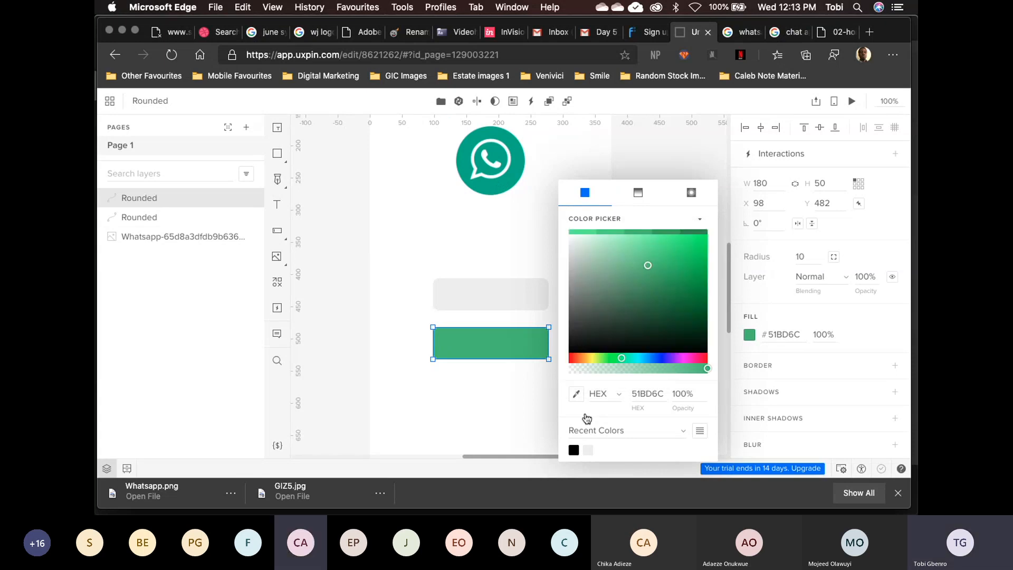
left_click(554, 370)
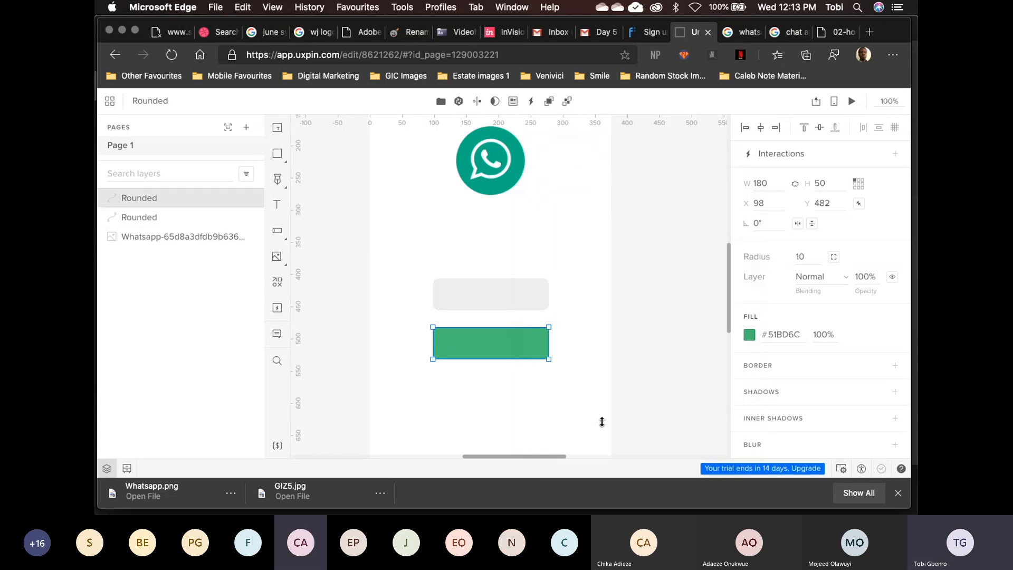
Collapse the colour picker and try again to match the lower rectangle's fill to the WhatsApp logo with the Eye Dropper
left_click(750, 338)
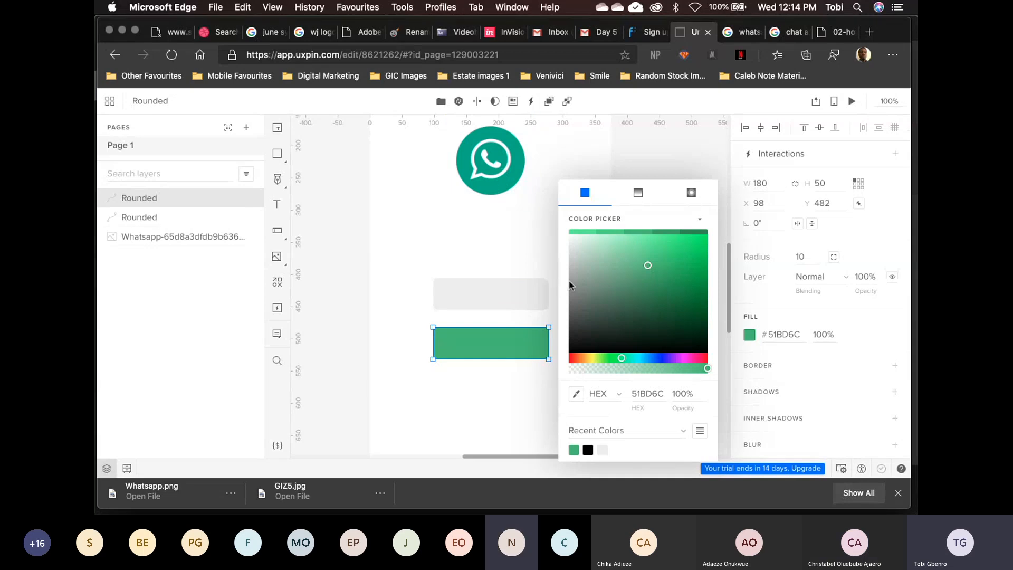
left_click(695, 218)
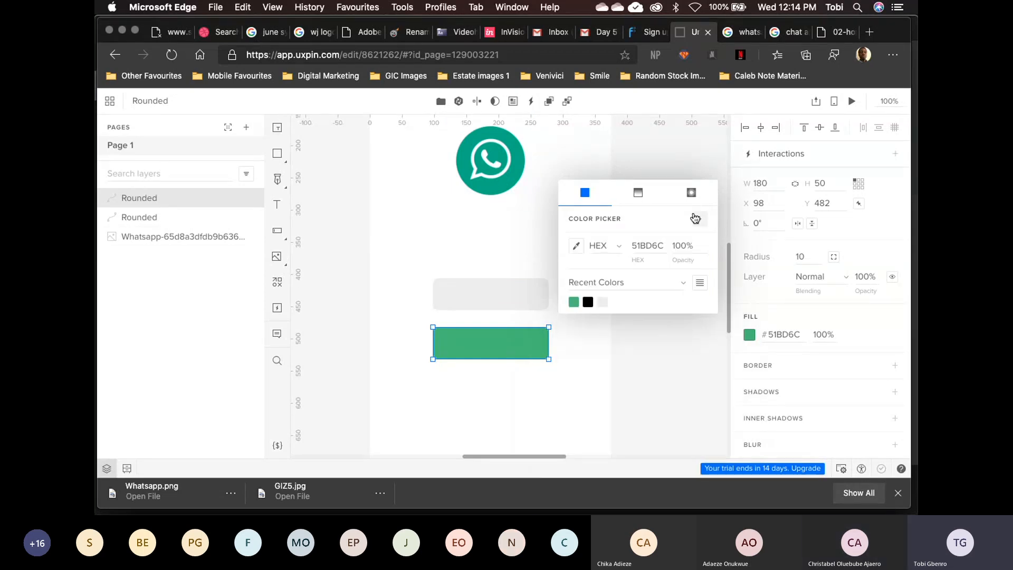
left_click(577, 247)
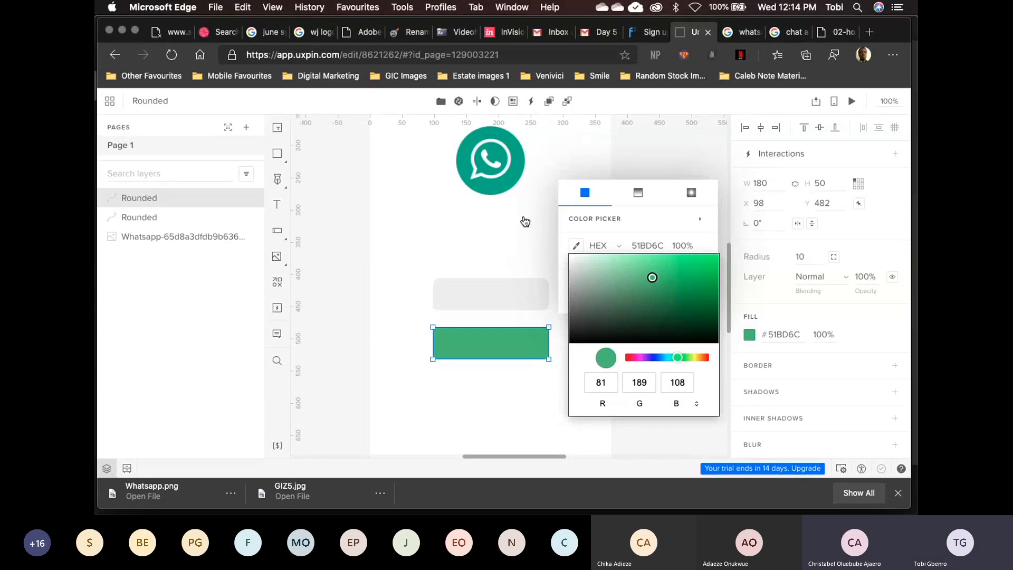
left_click(498, 185)
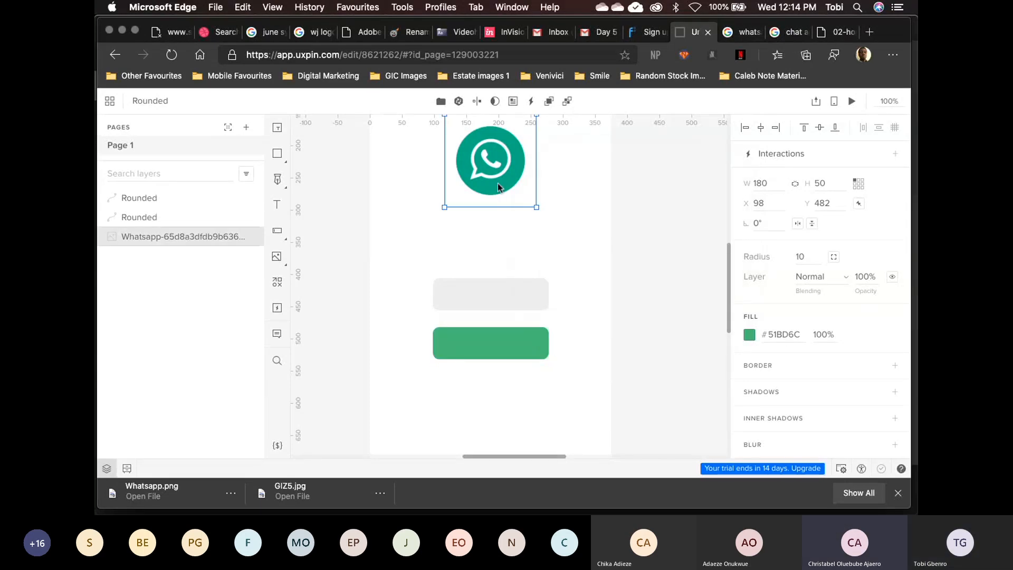
Try once more to sample the WhatsApp logo's green with the Eye Dropper for the lower rounded rectangle's fill
left_click(517, 350)
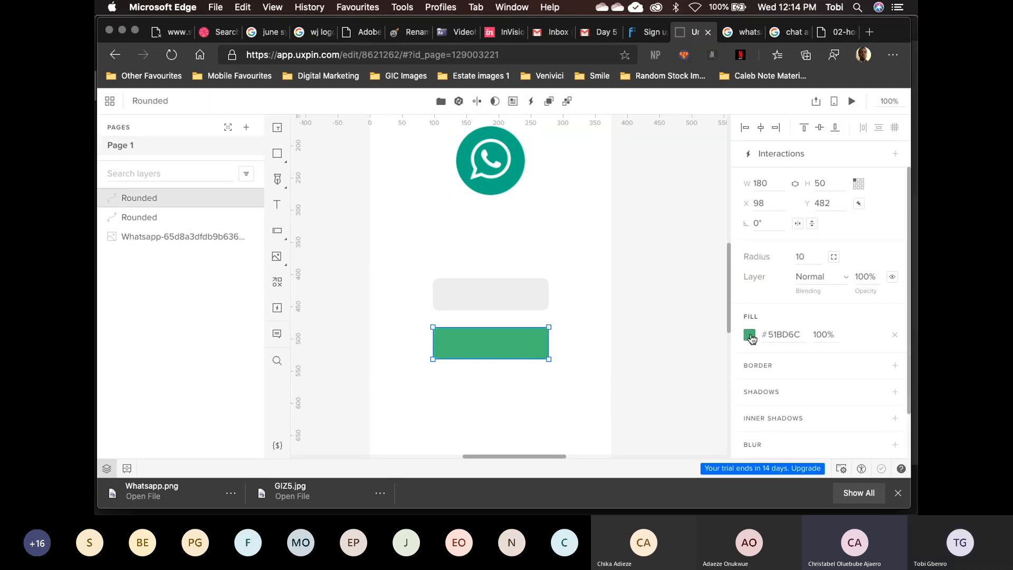
left_click(676, 335)
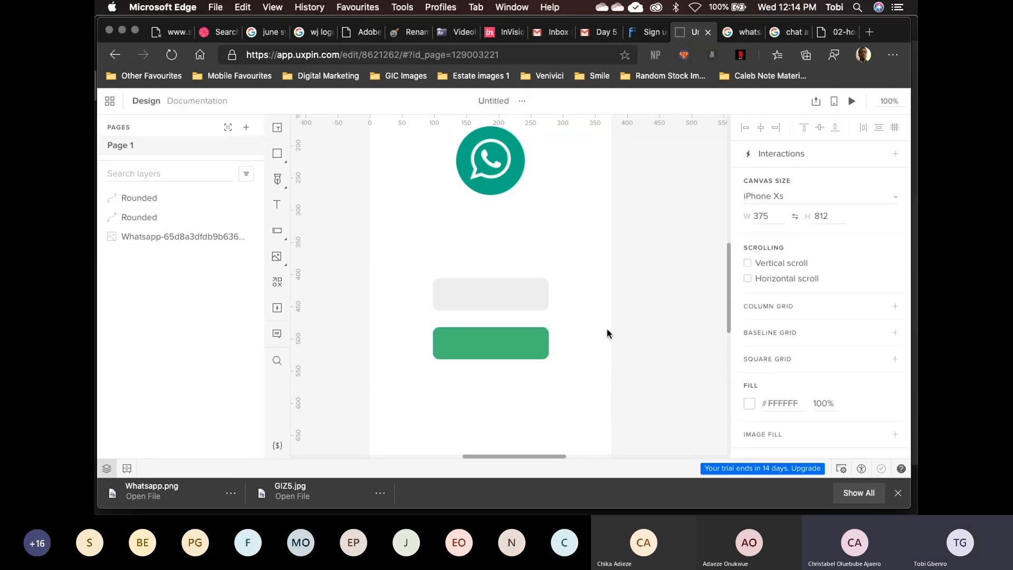
left_click(518, 345)
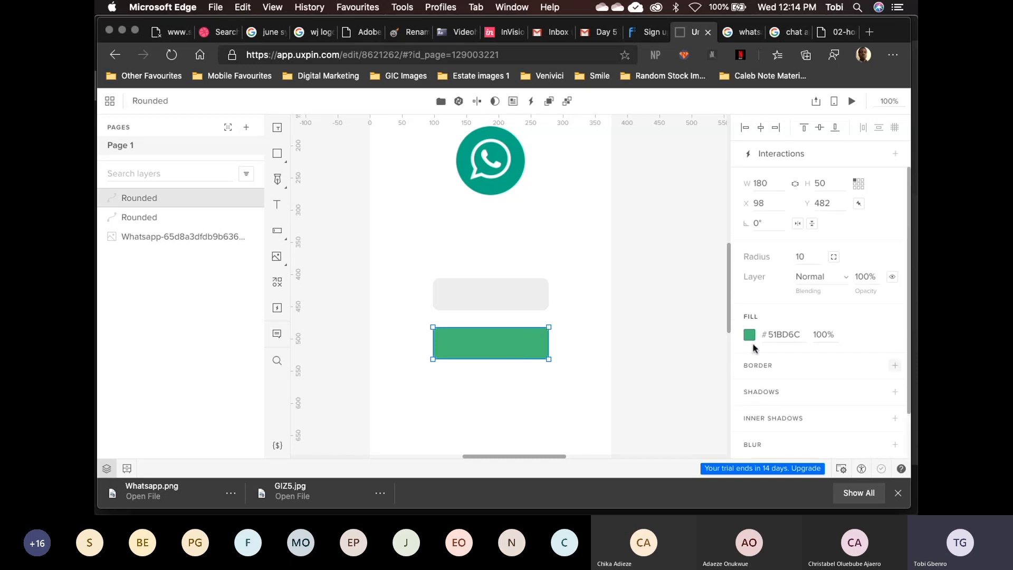
left_click(749, 335)
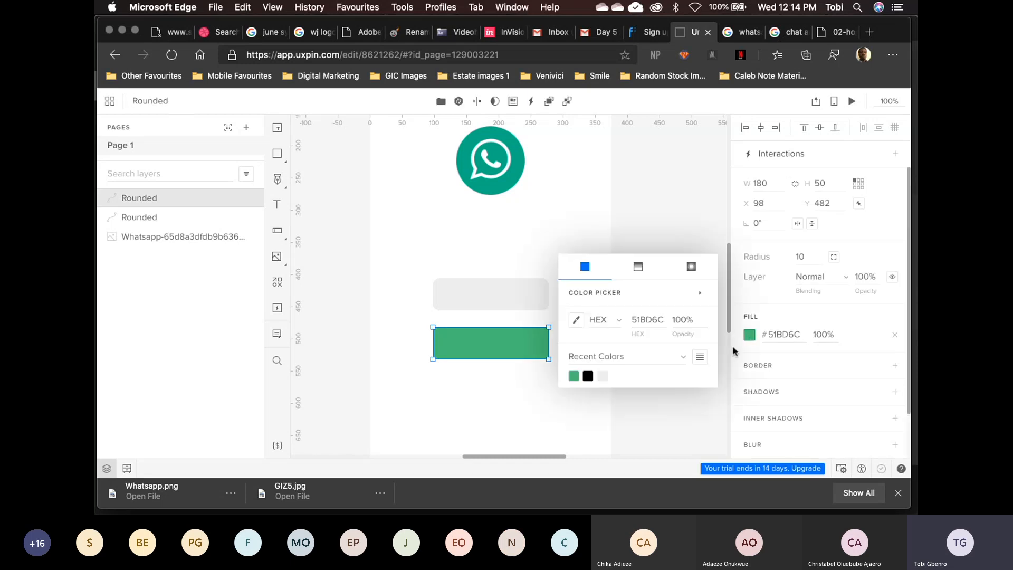
left_click(701, 292)
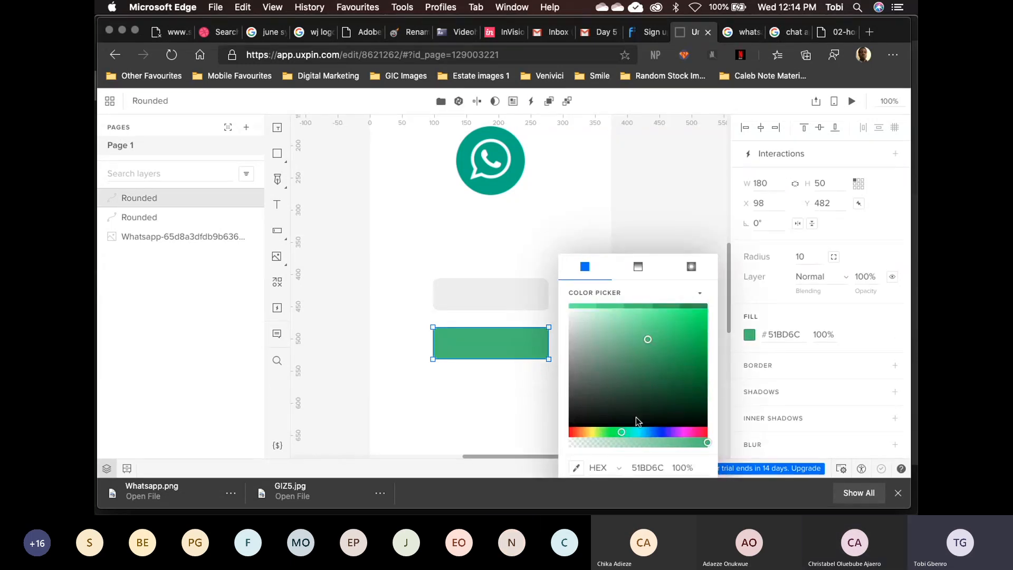
left_click(577, 468)
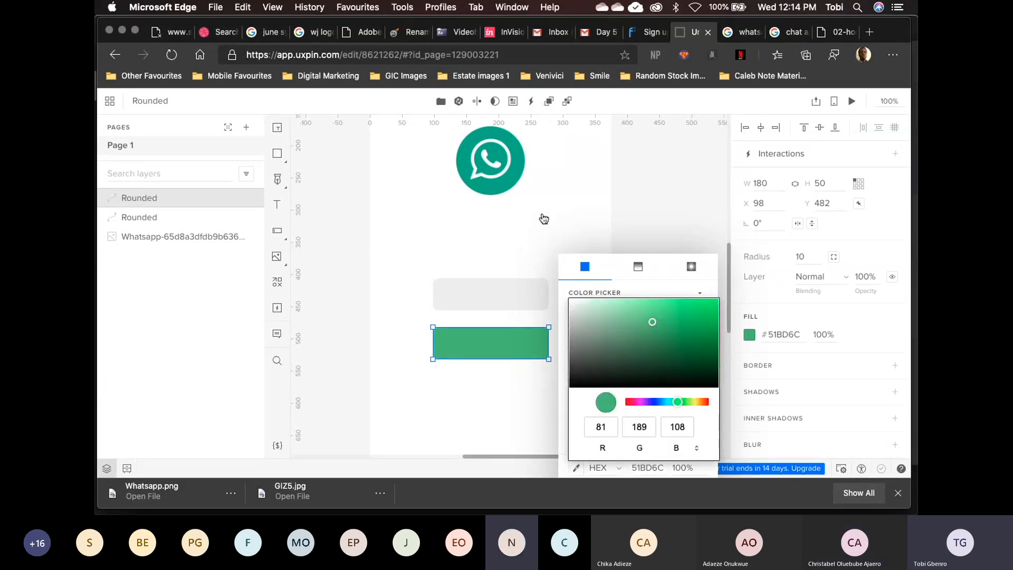
left_click(687, 219)
left_click(670, 224)
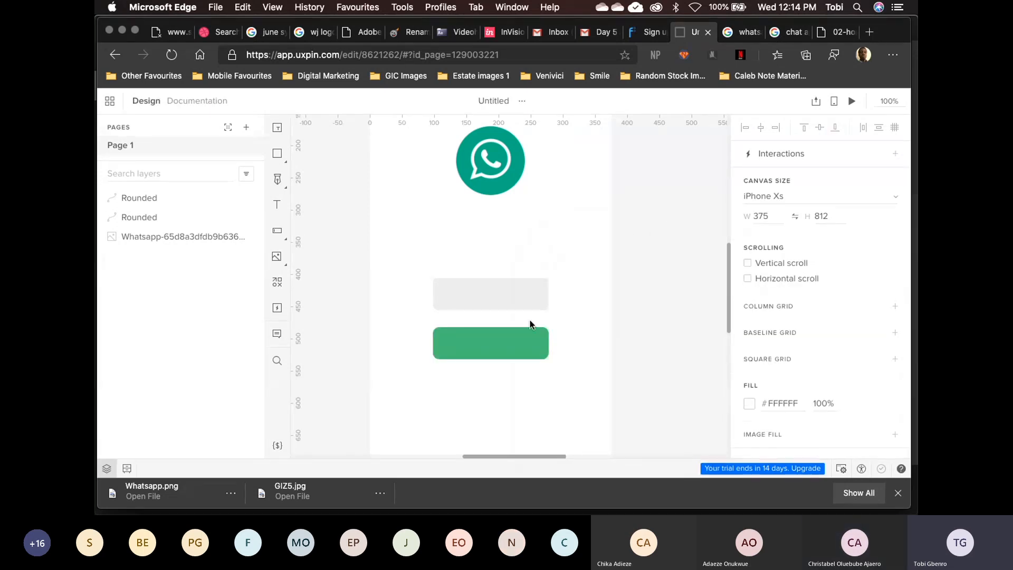
left_click(517, 347)
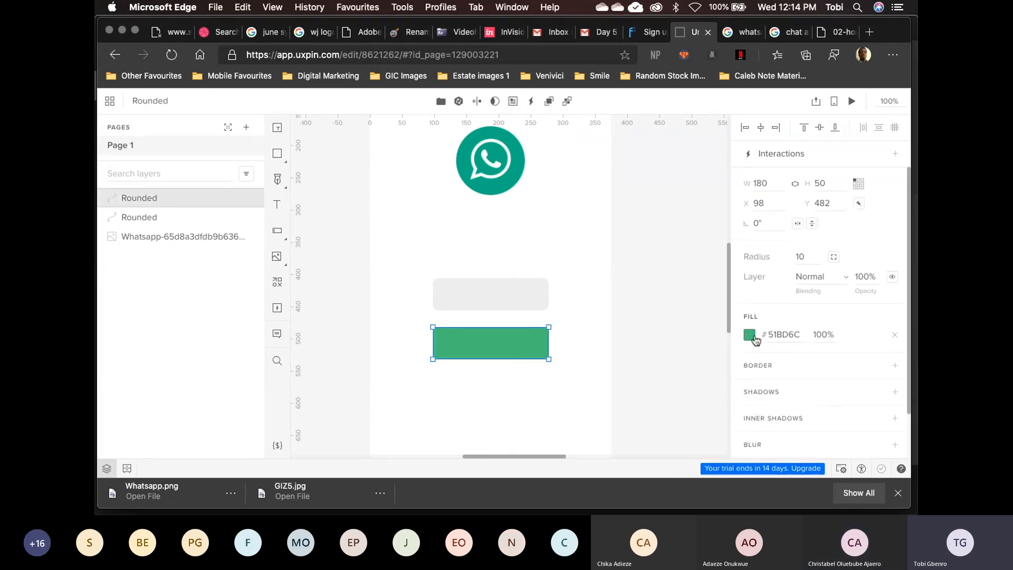
left_click(749, 335)
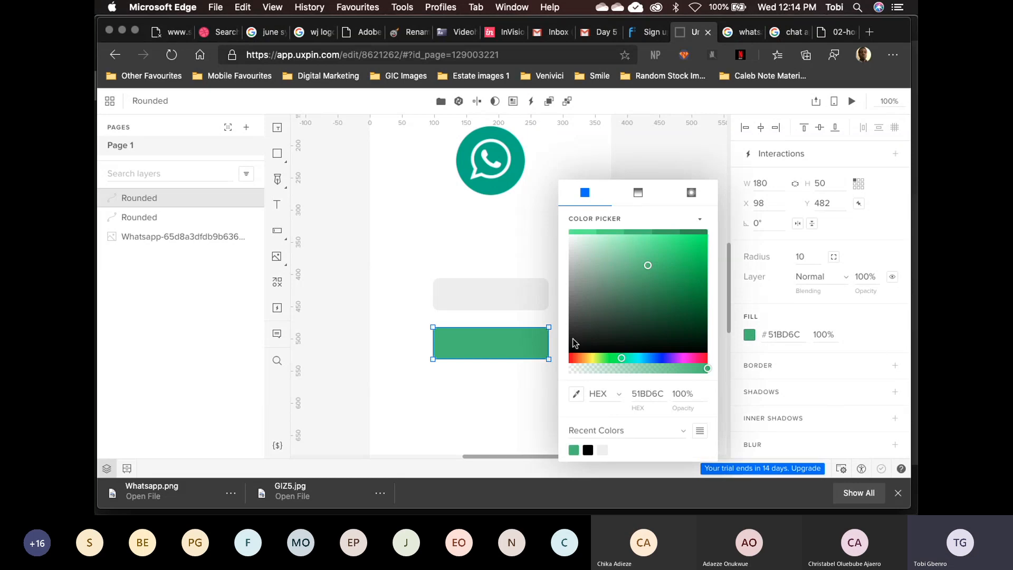
left_click(664, 158)
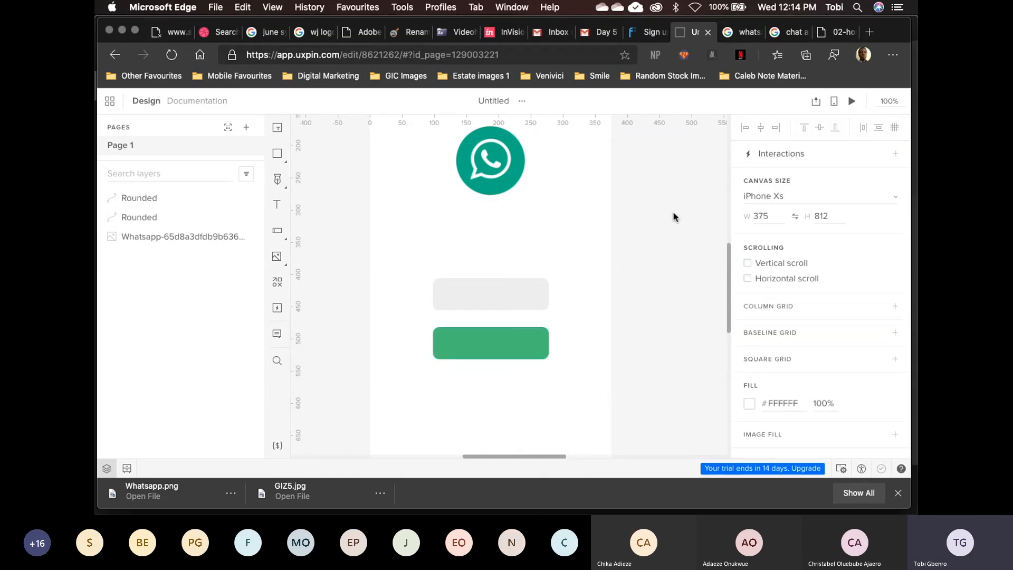
Try brighter greens such as #31C456, #4EC24A and #4FC43D for the lower rounded rectangle's fill by adjusting hue and shade
left_click(507, 339)
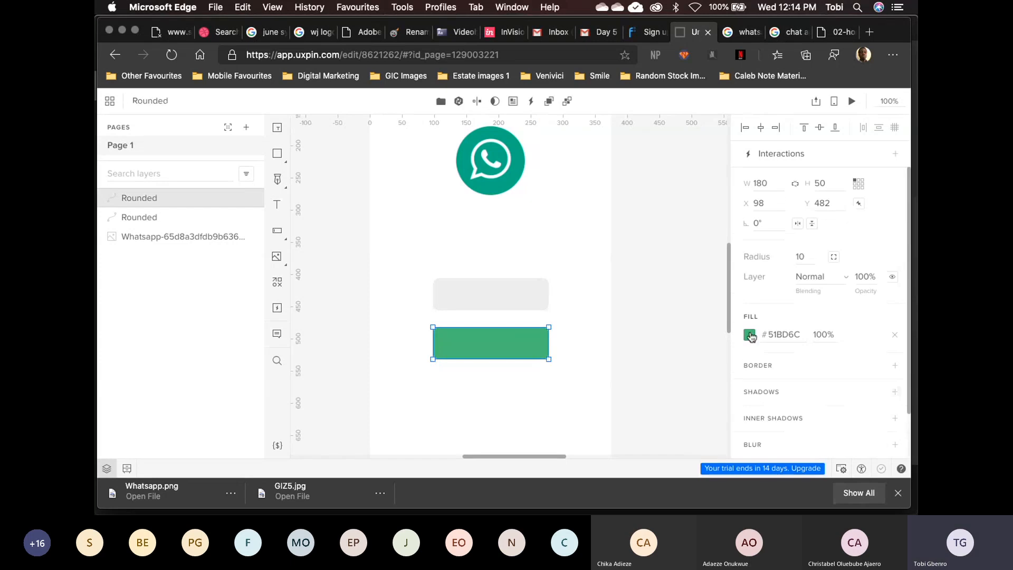
left_click(750, 335)
left_click(673, 262)
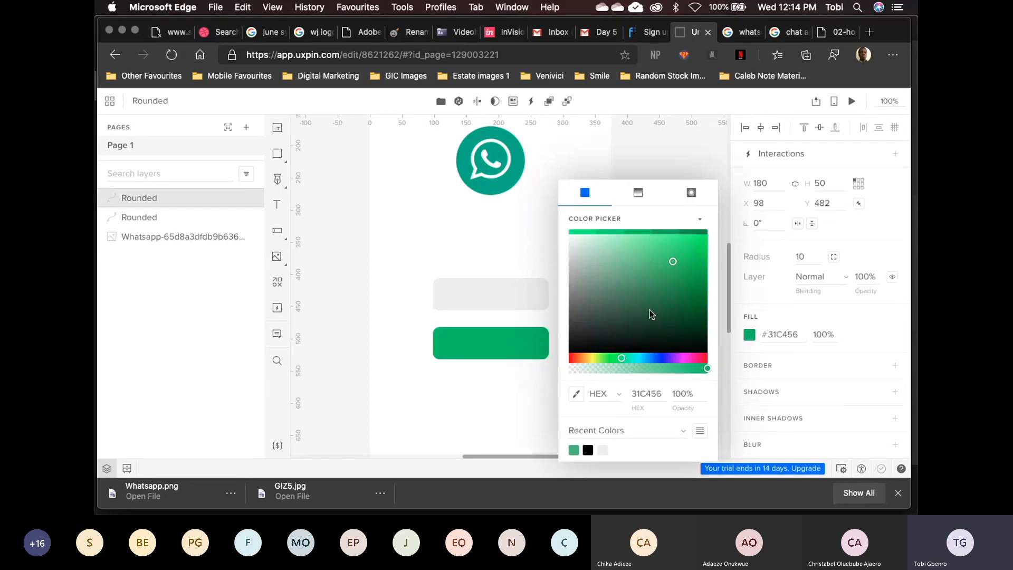
left_click_drag(622, 359, 615, 359)
left_click(654, 263)
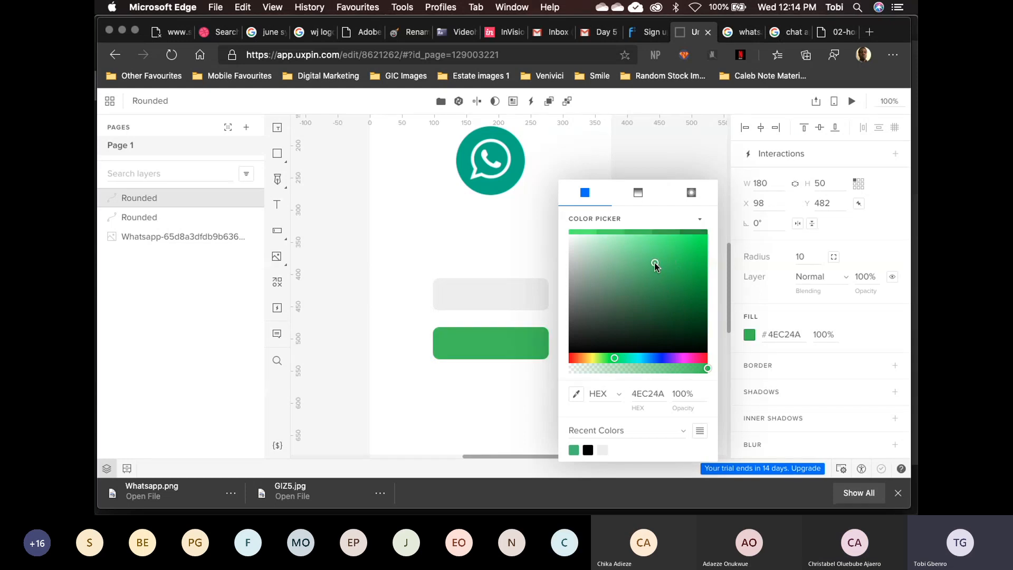
left_click(627, 278)
left_click_drag(632, 255, 634, 267)
left_click_drag(619, 362, 612, 357)
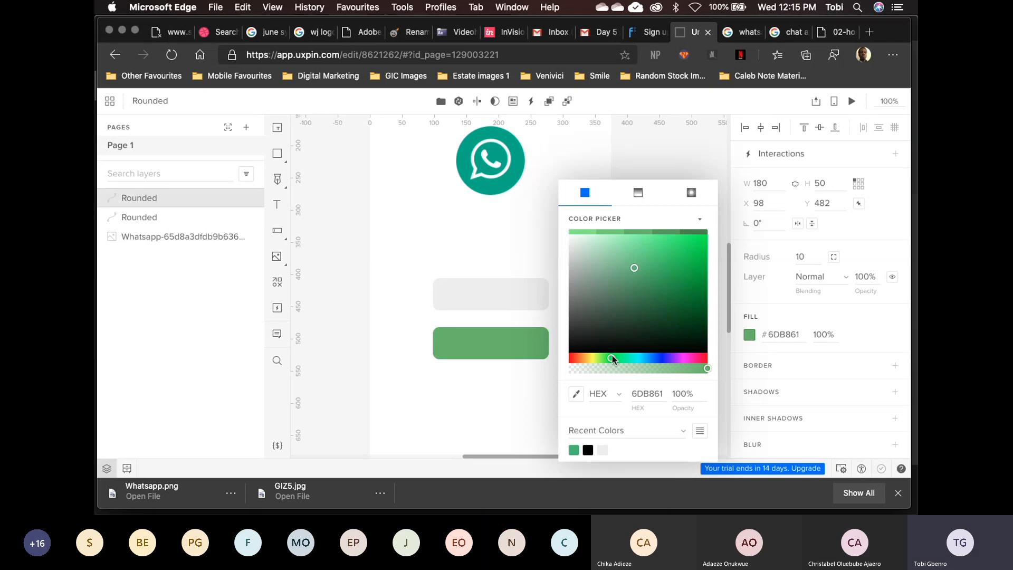
left_click(664, 262)
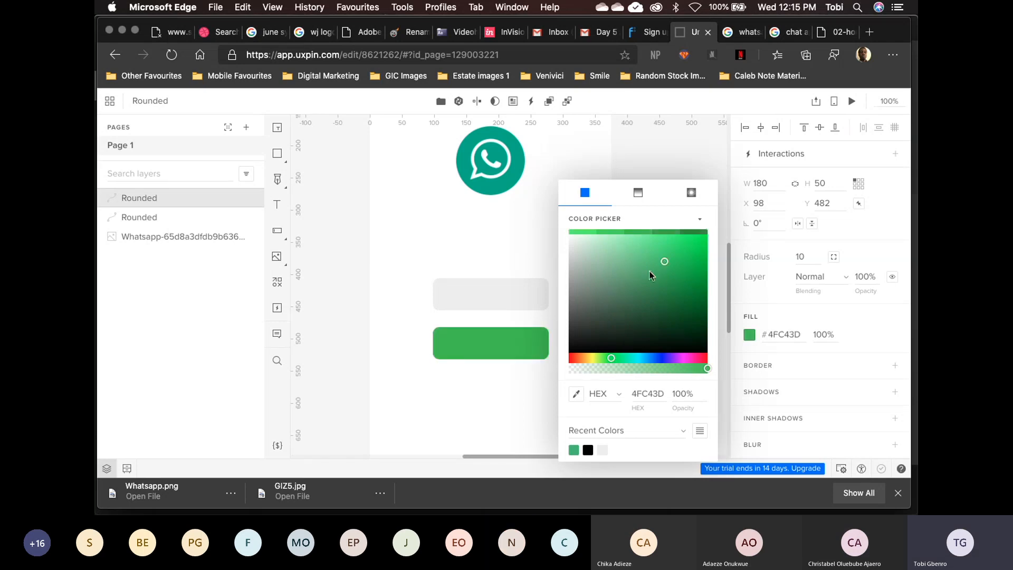
left_click(347, 276)
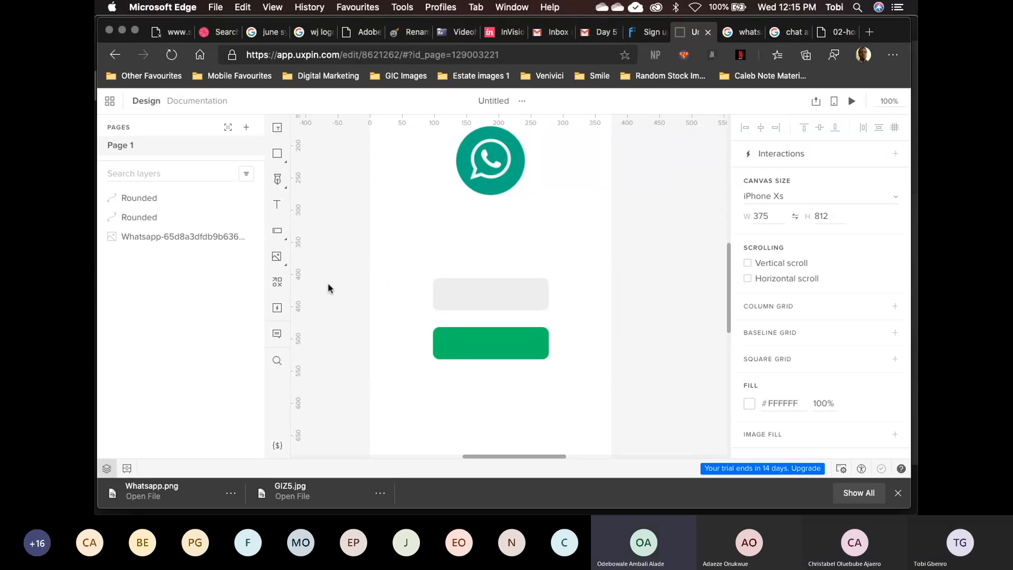
Change the lower rounded rectangle's fill to a darker custom green and show the whole screen at 50% zoom
left_click(470, 347)
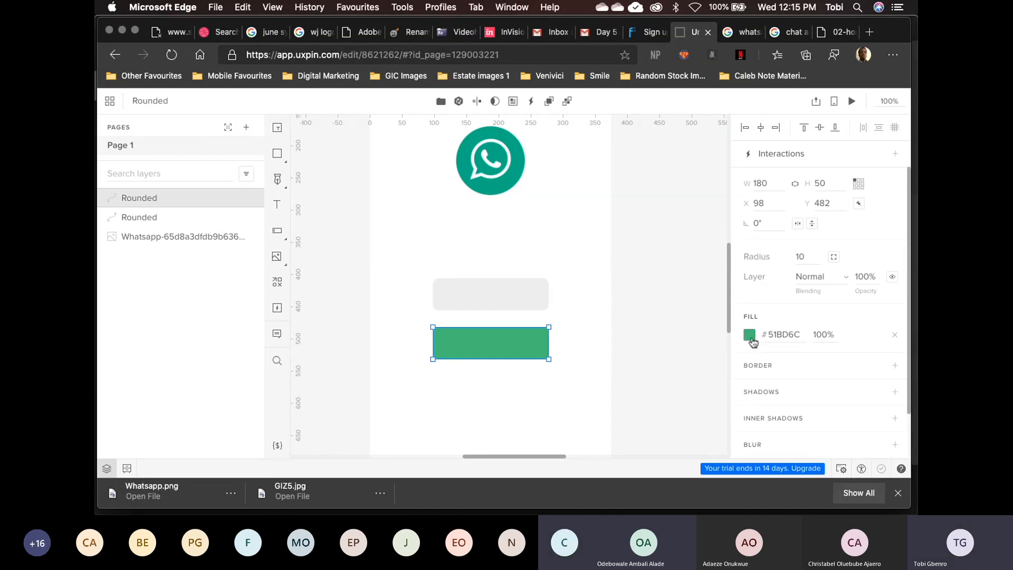
left_click(750, 338)
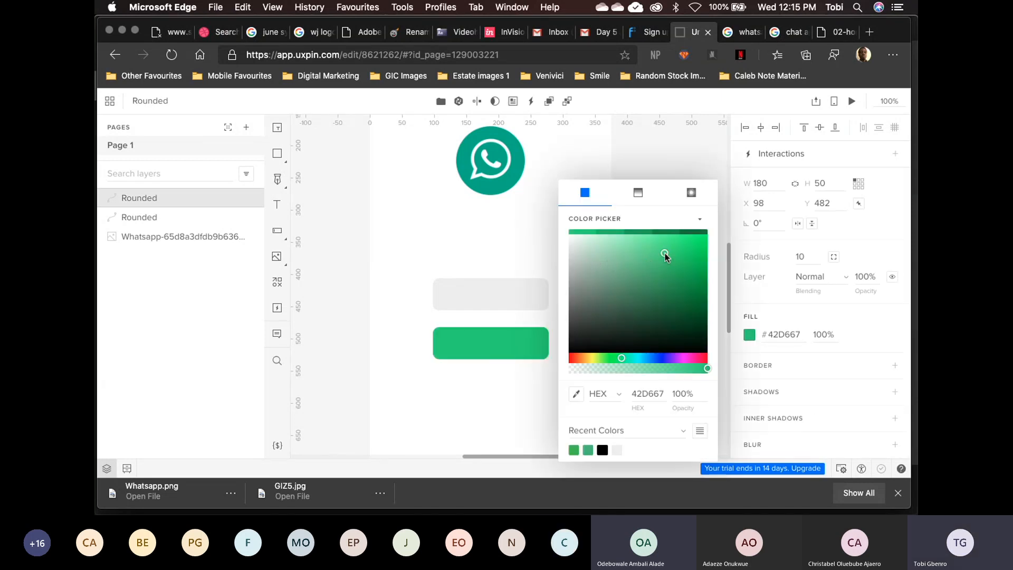
left_click(646, 264)
left_click(645, 273)
left_click(667, 151)
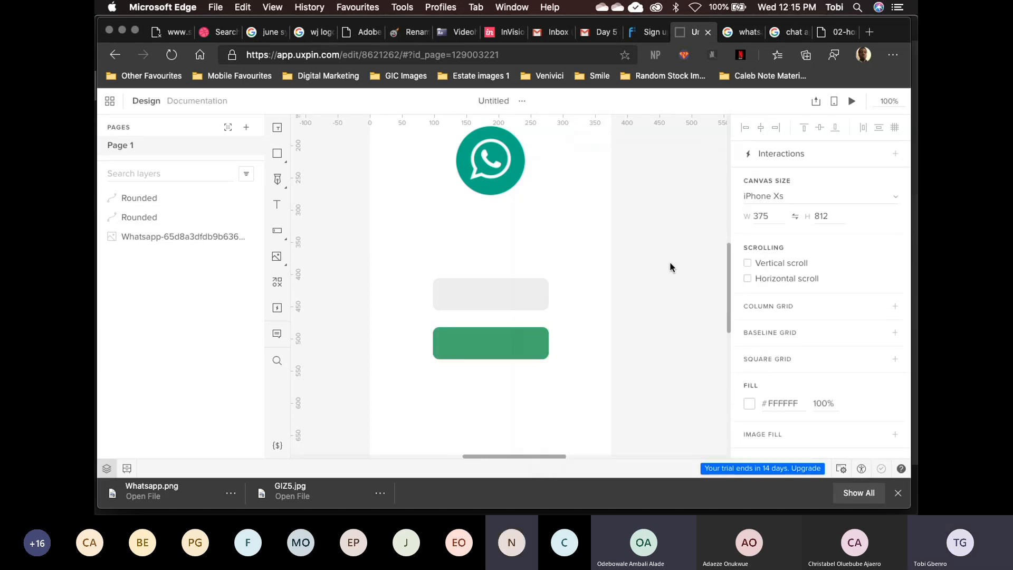
key("super+minus")
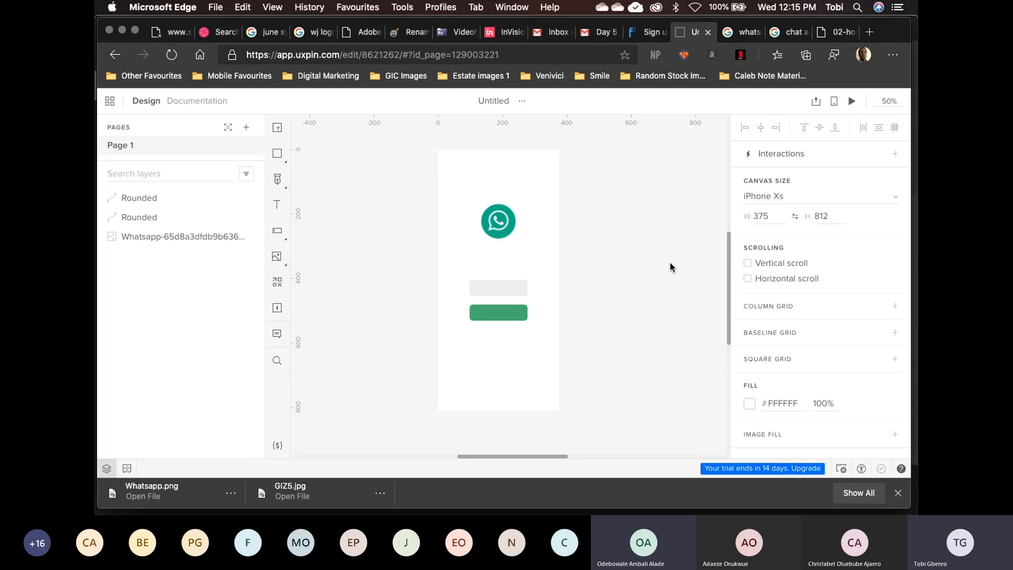
Switch to the Microsoft Teams meeting, mute the participant who is speaking, and return to the UXPin design
left_click(514, 293)
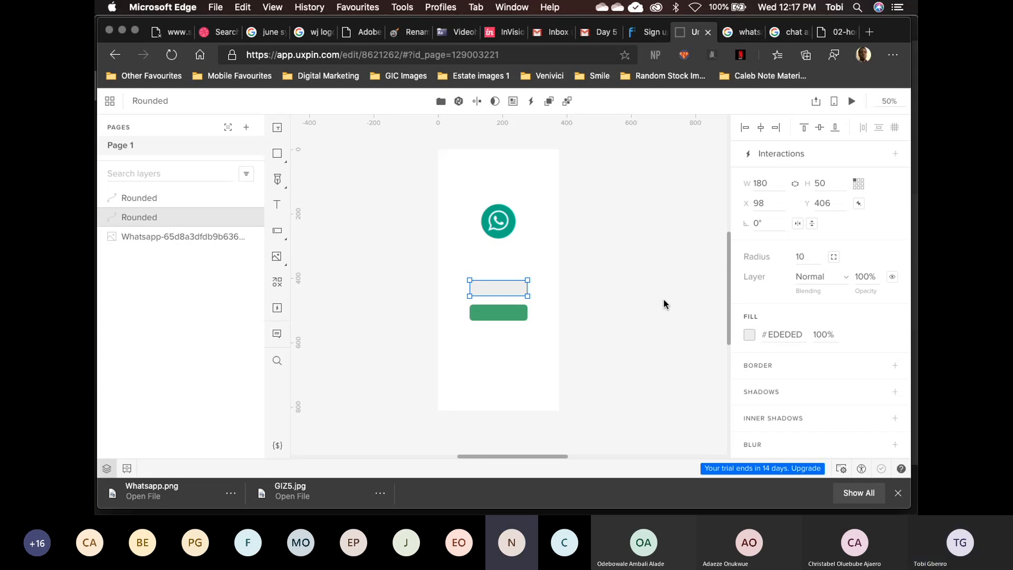
key("ctrl+Up")
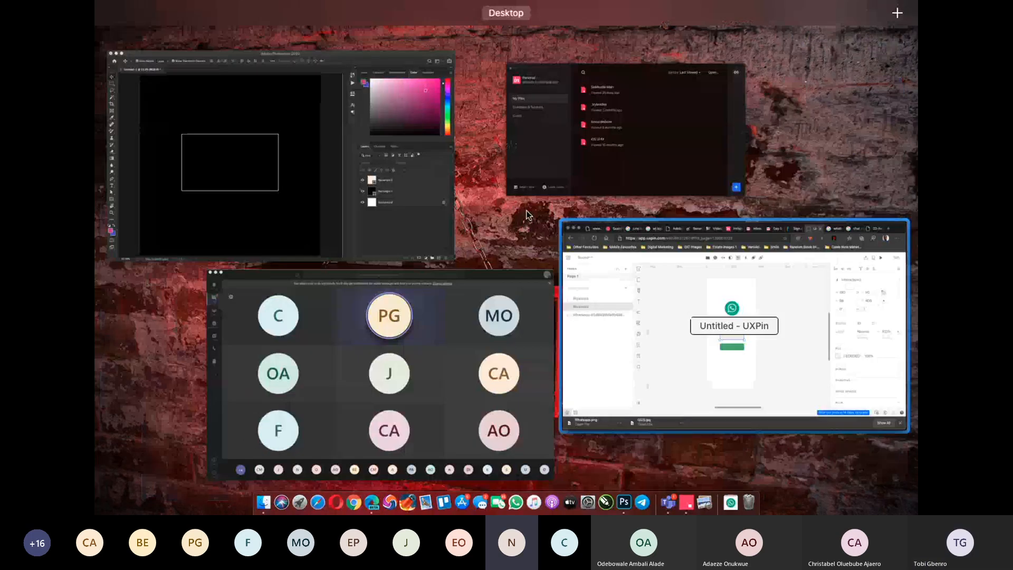
left_click(390, 348)
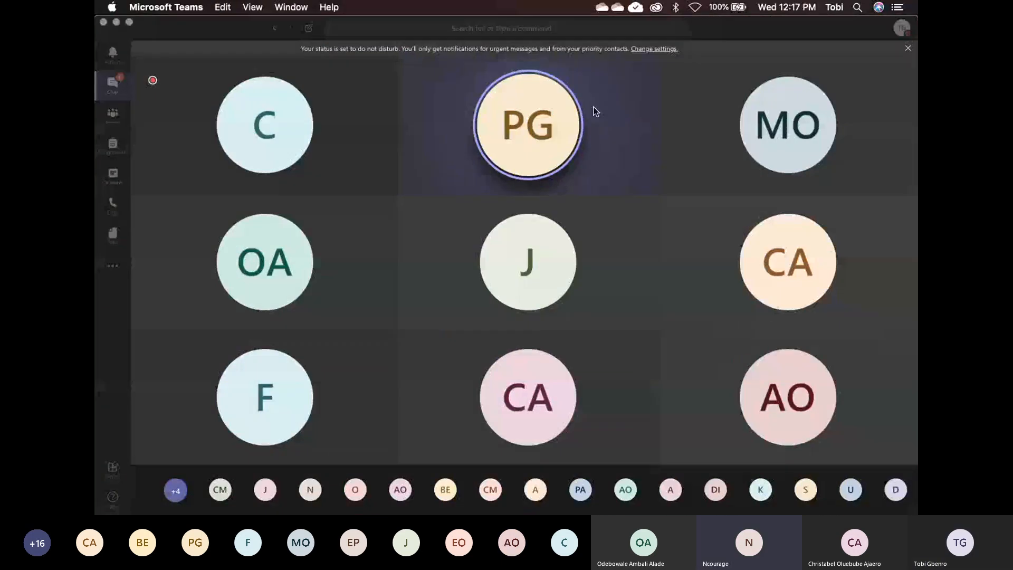
right_click(536, 132)
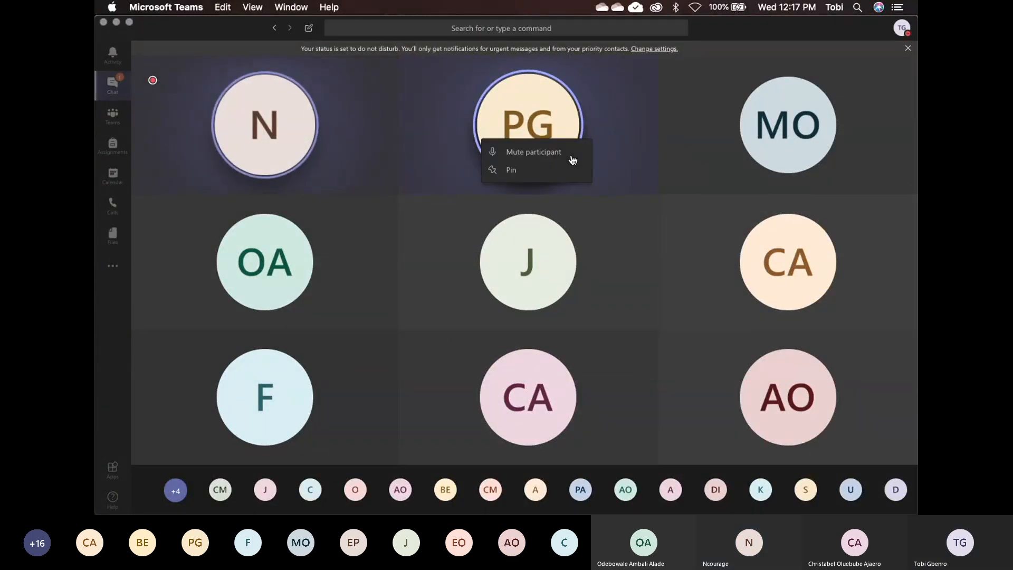
left_click(572, 157)
key("ctrl+Up")
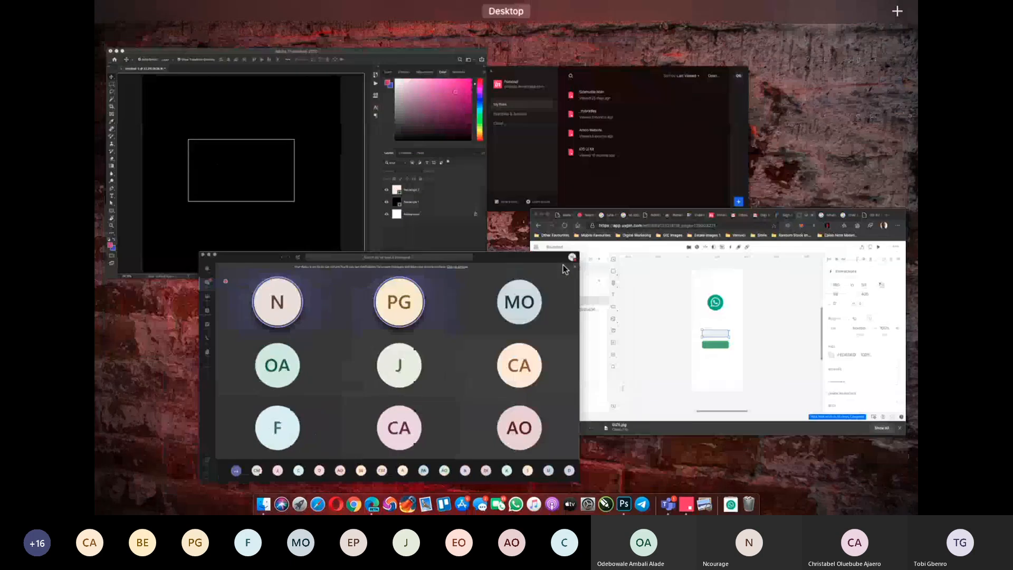
left_click(598, 313)
left_click(598, 313)
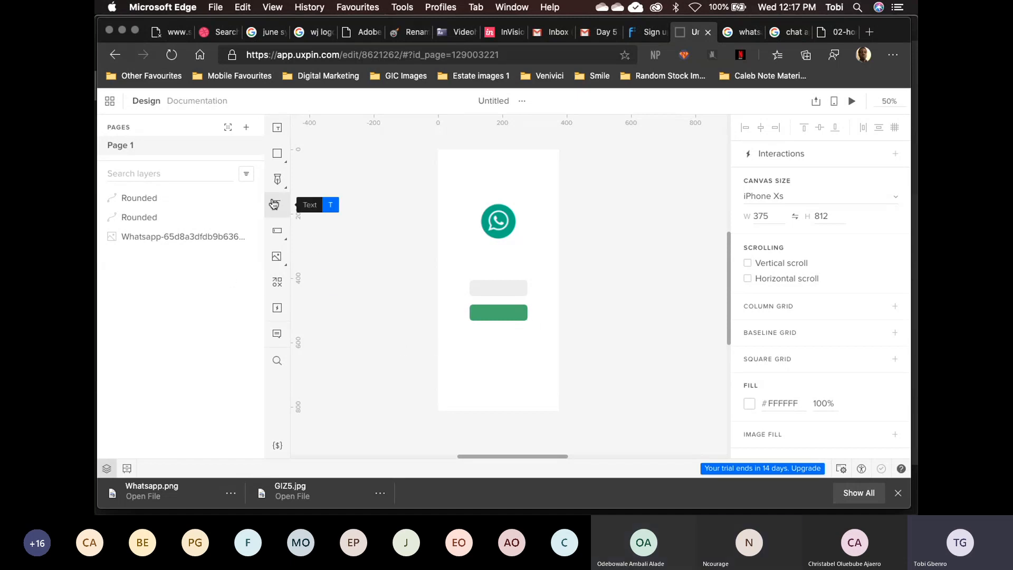
Add the text "Sign in" on the grey rounded rectangle and centre it there at X 163, Y 422
left_click(267, 214)
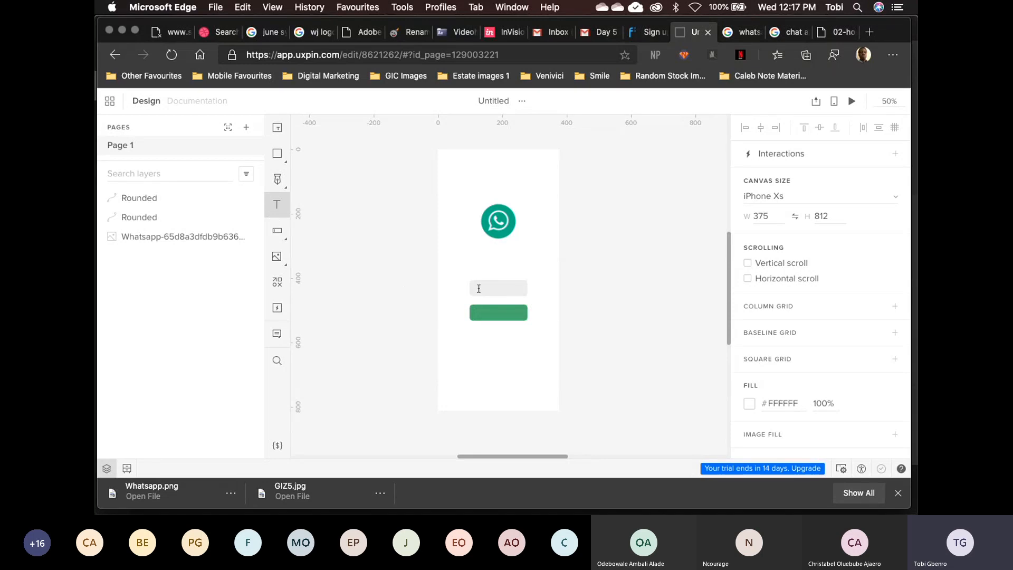
left_click(479, 288)
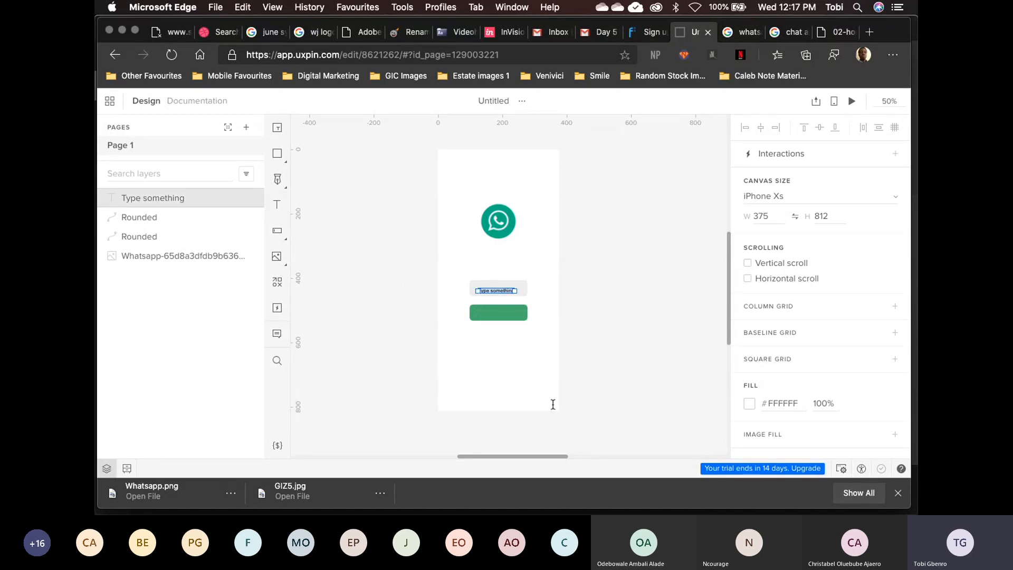
type("Sign")
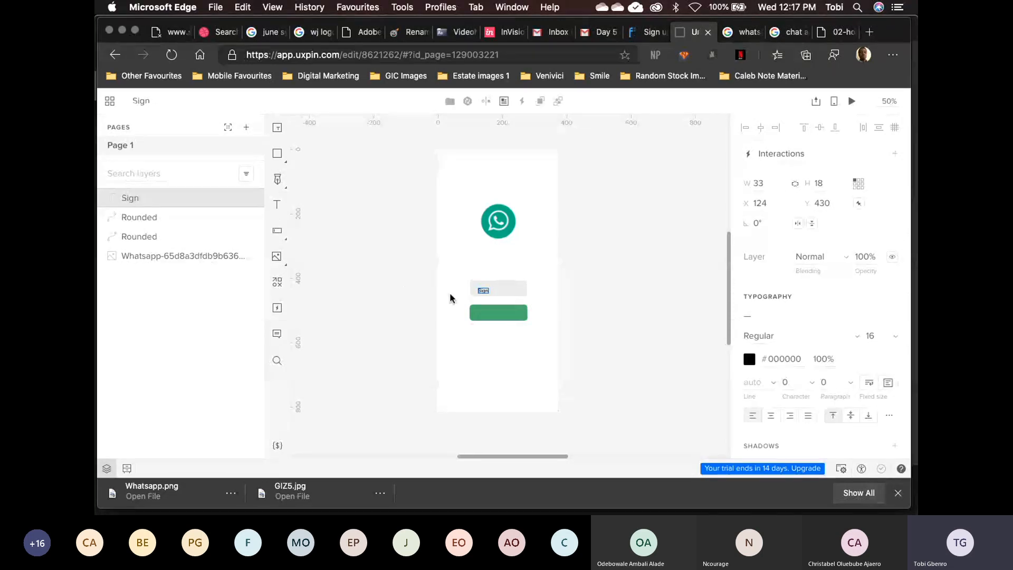
type(" in")
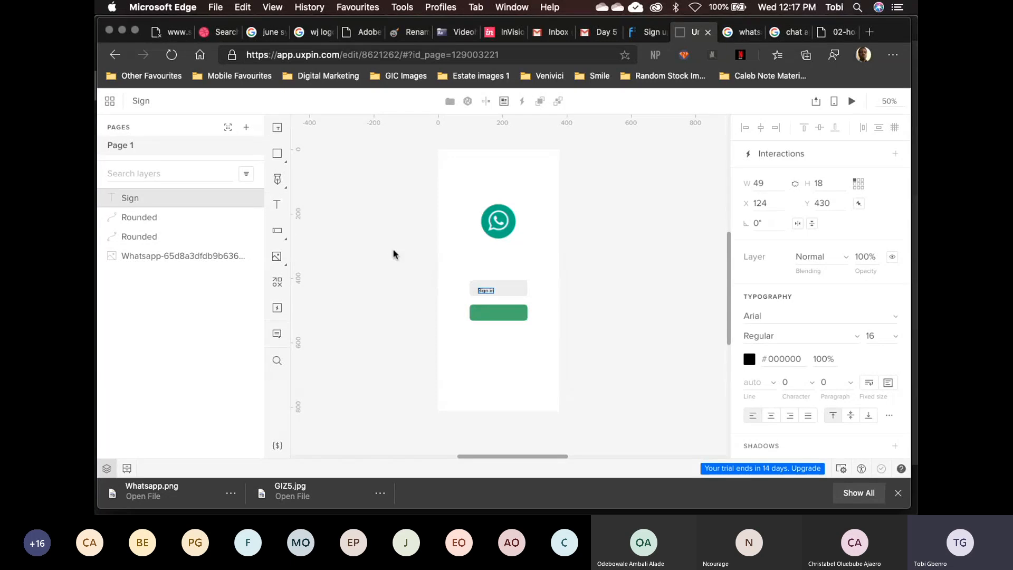
left_click(425, 289)
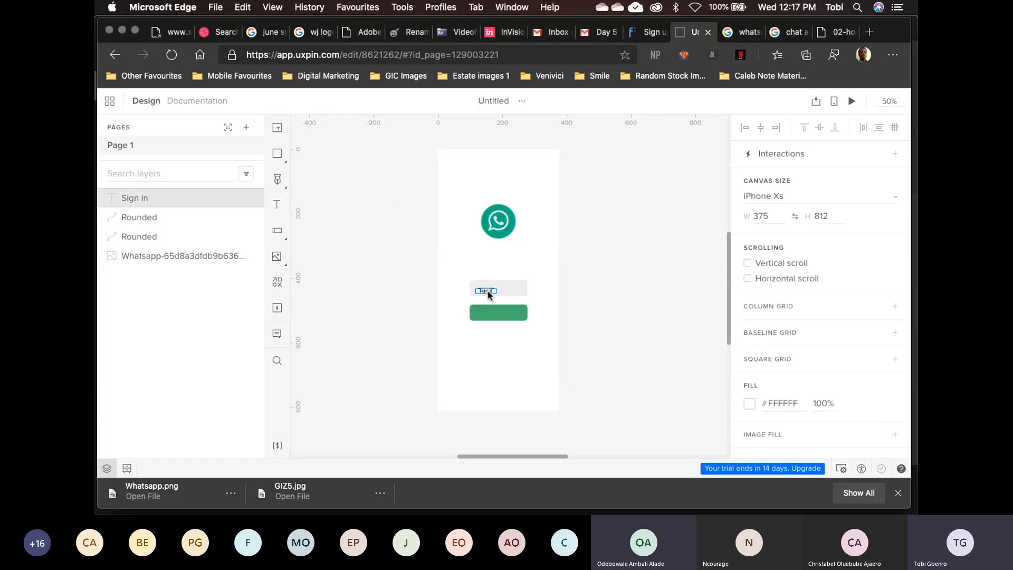
left_click_drag(489, 290, 500, 290)
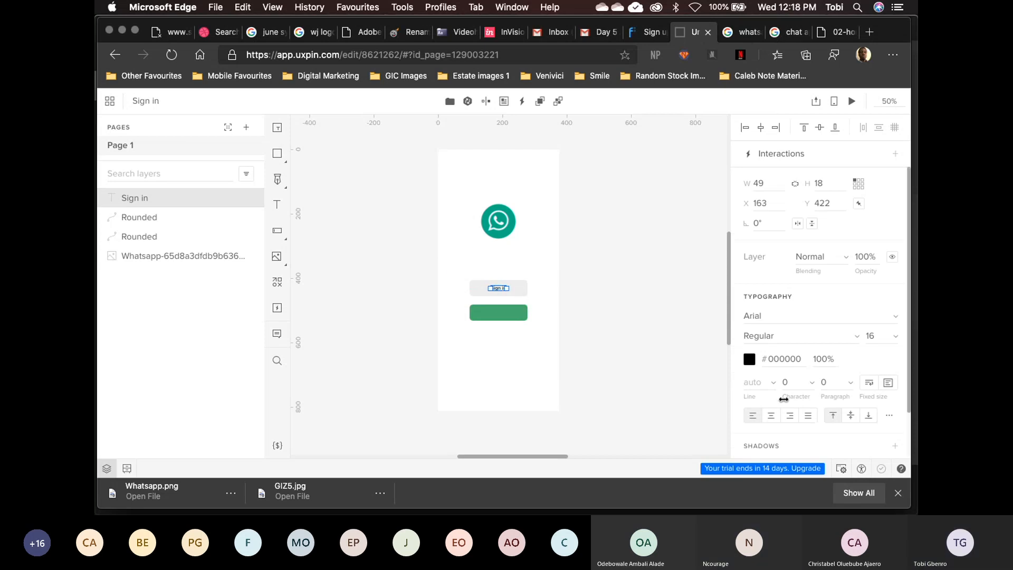
left_click(622, 334)
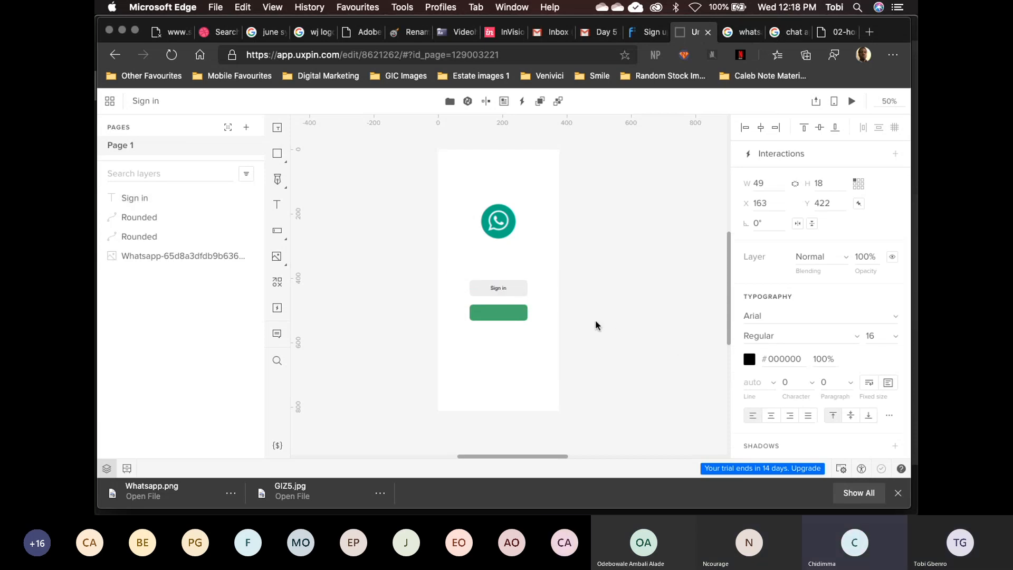
left_click(502, 287)
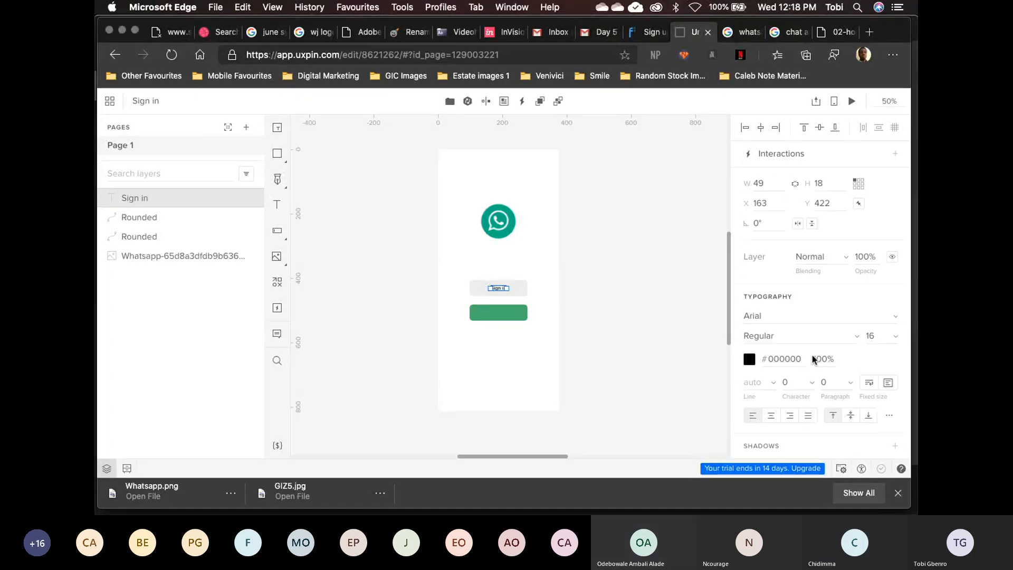
scroll(812, 357, "down", 2)
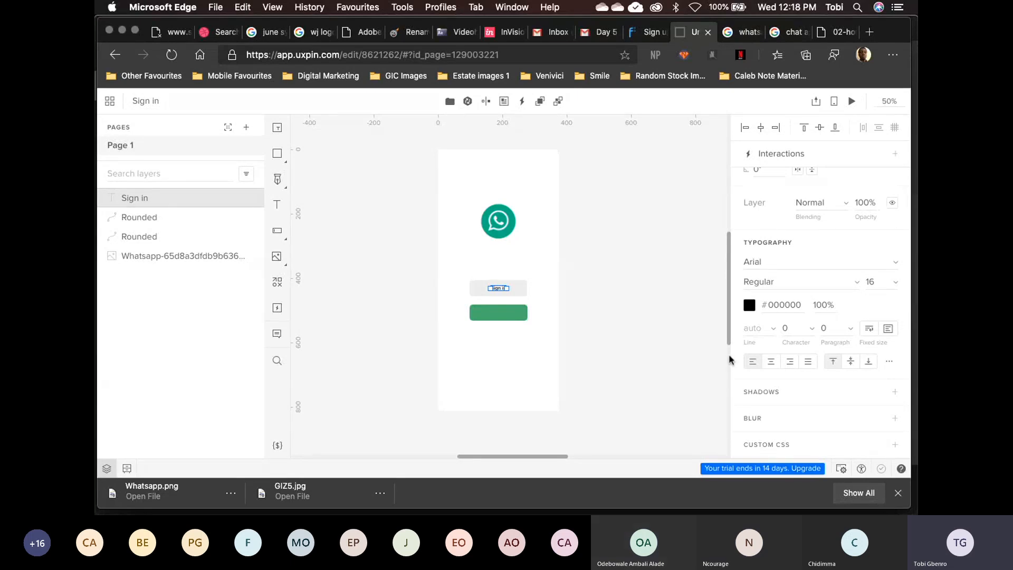
left_click(599, 264)
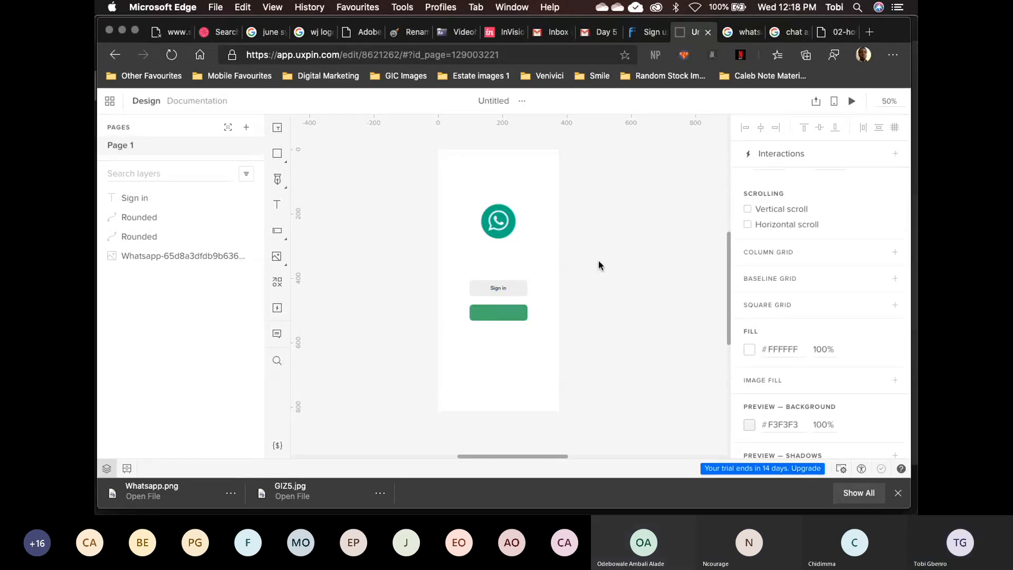
double_click(502, 288)
key("Escape")
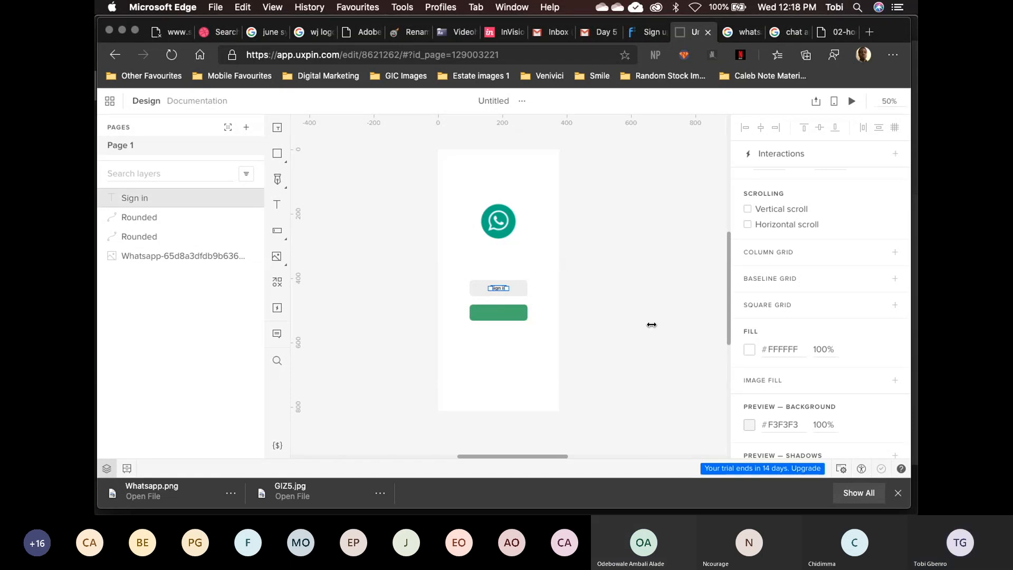
left_click(624, 316)
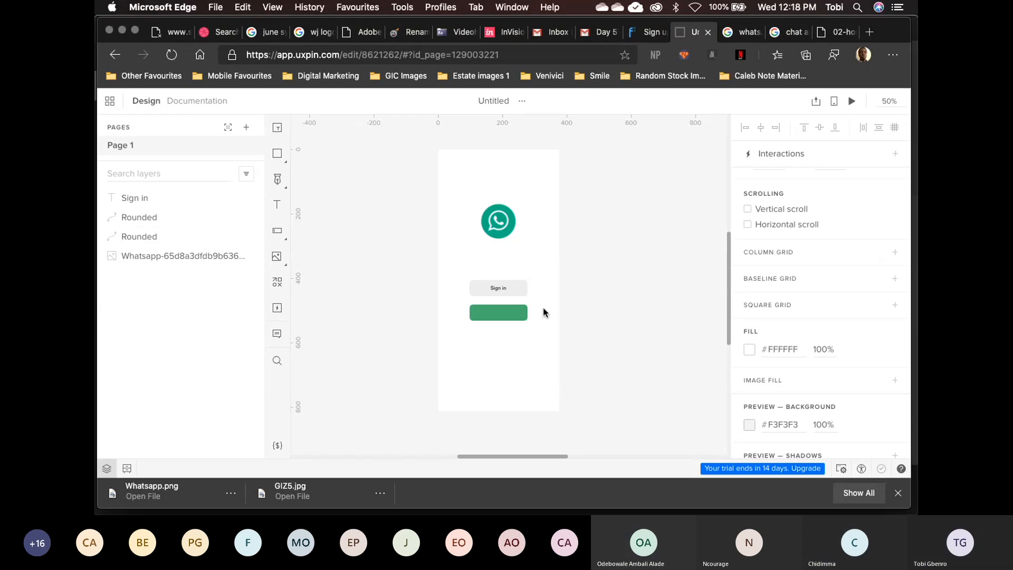
double_click(499, 290)
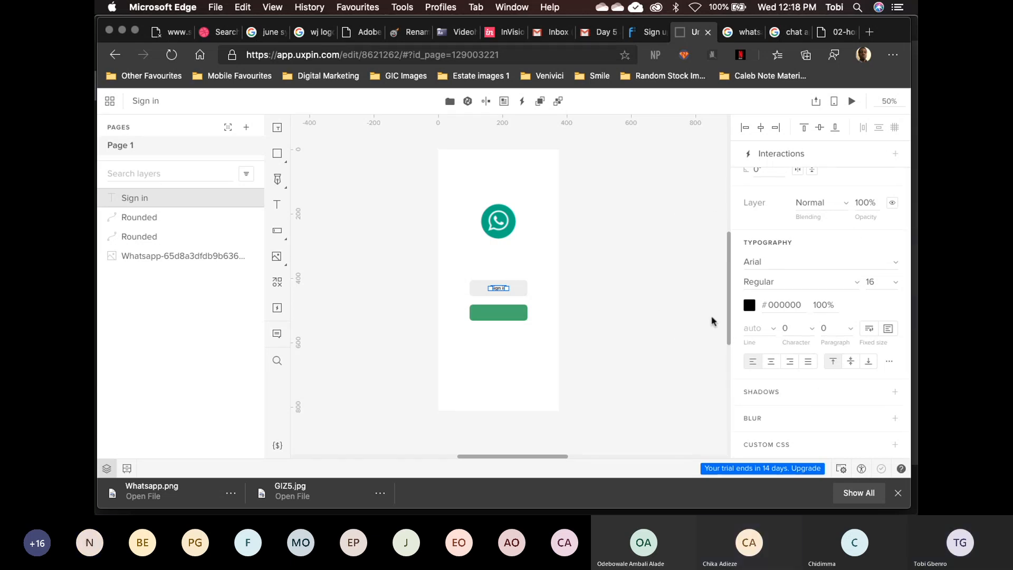
Set the paragraph alignment of the "Sign in" text on the grey rounded rectangle to centre
left_click(661, 323)
key("super+equal")
key("super+equal")
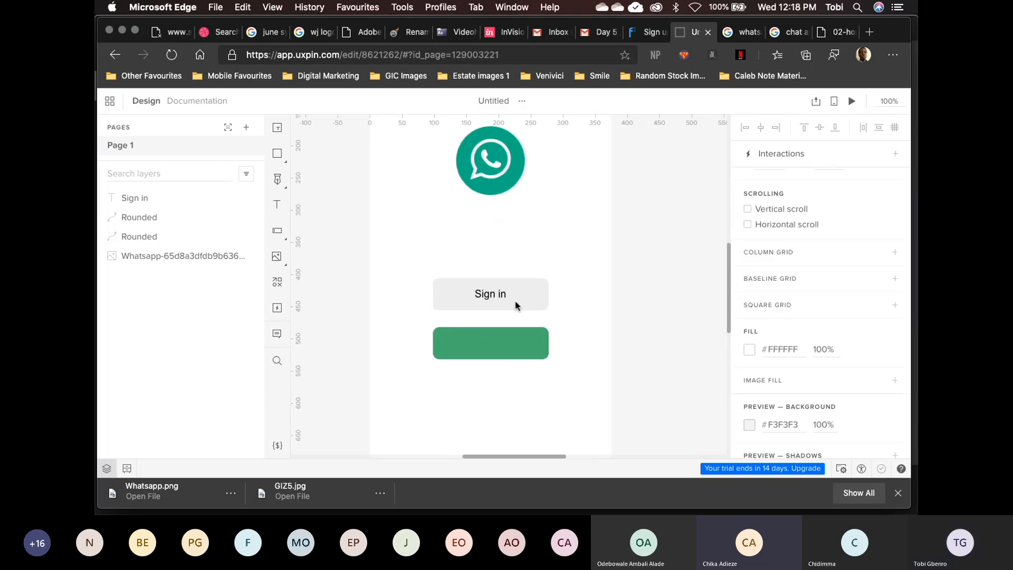
key("super+minus")
key("super+equal")
scroll(610, 321, "down", 2)
left_click(506, 267)
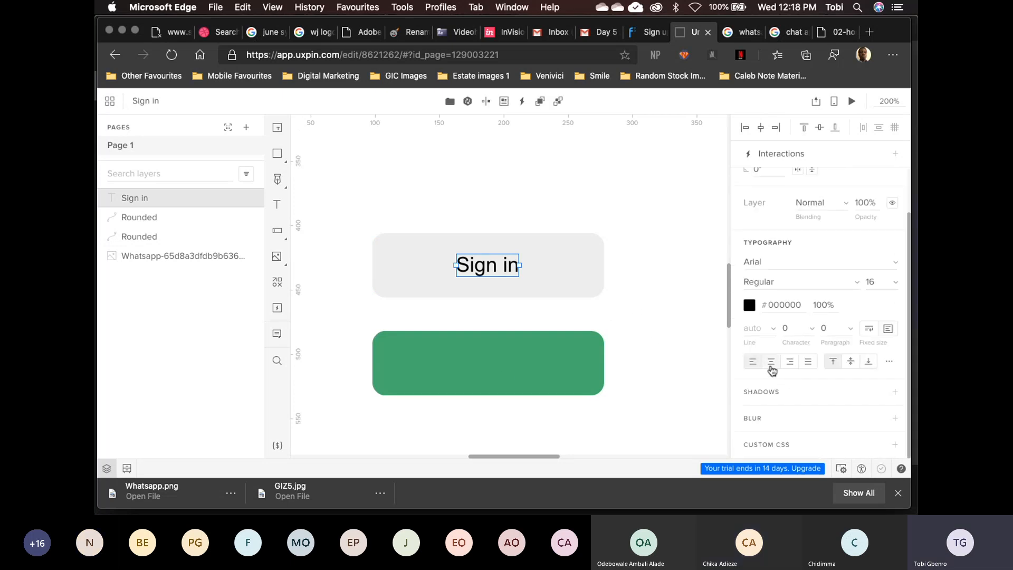
left_click(771, 367)
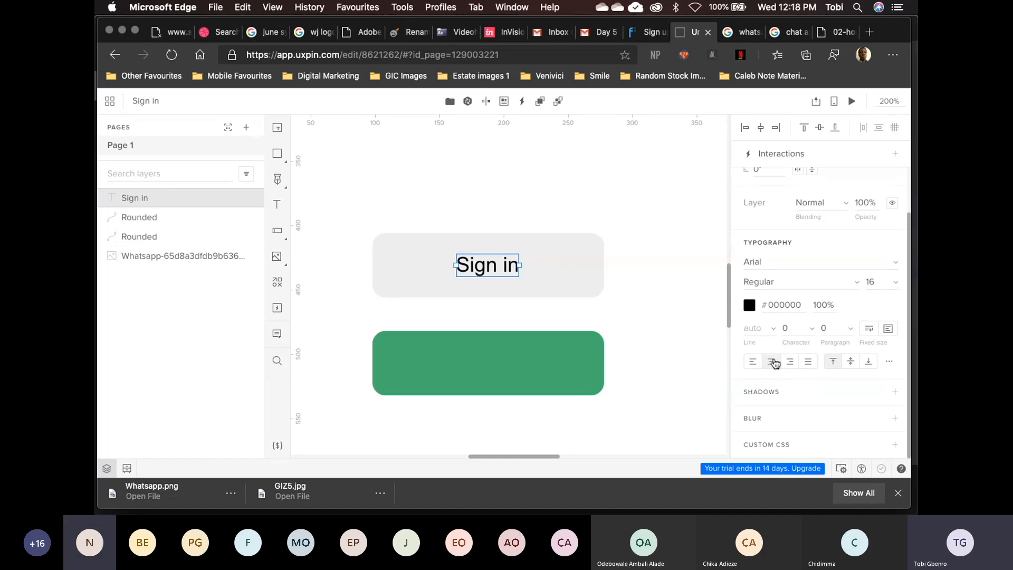
Set the "Sign in" text's font size to 20 px and recentre it on the grey rounded rectangle
left_click(896, 286)
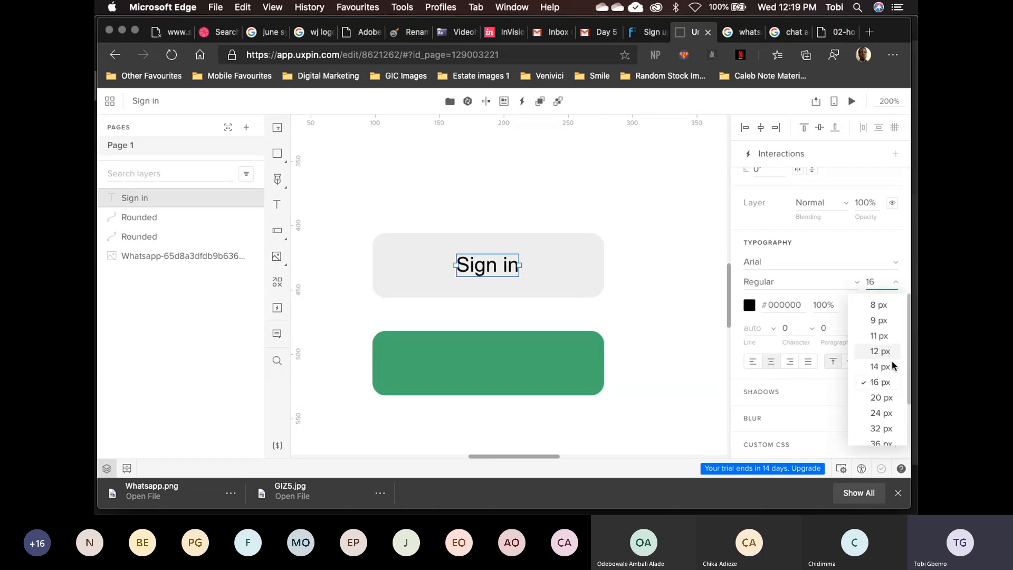
left_click(881, 398)
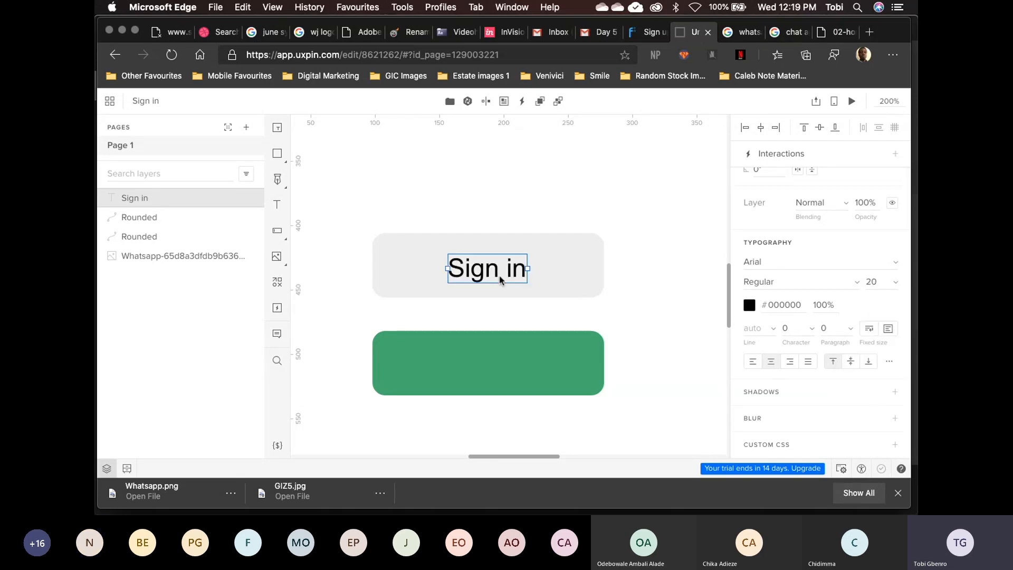
mouse_move(499, 274)
left_mouse_down()
mouse_move(516, 269)
mouse_move(499, 269)
left_mouse_up()
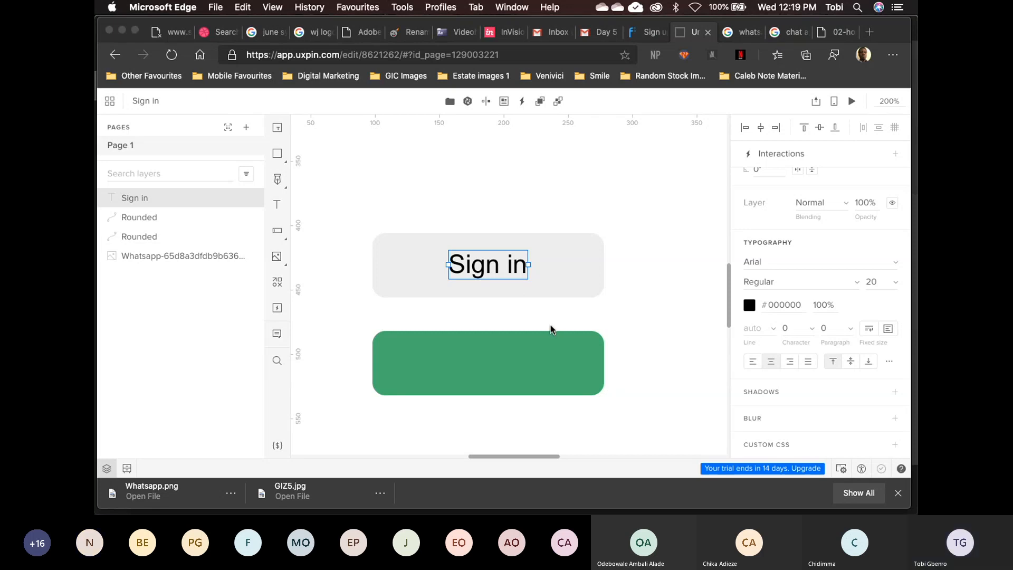
left_click(278, 205)
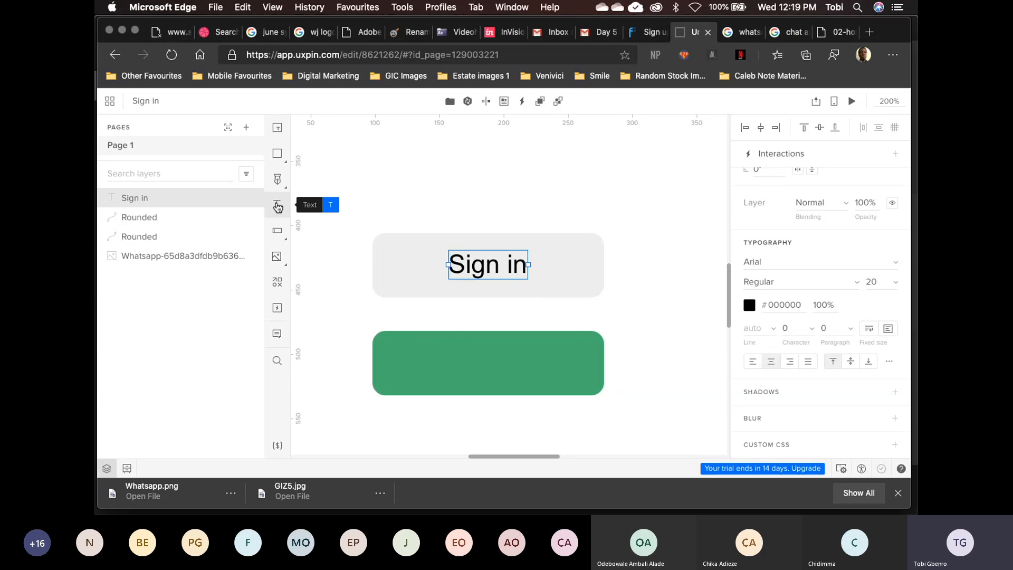
left_click(430, 376)
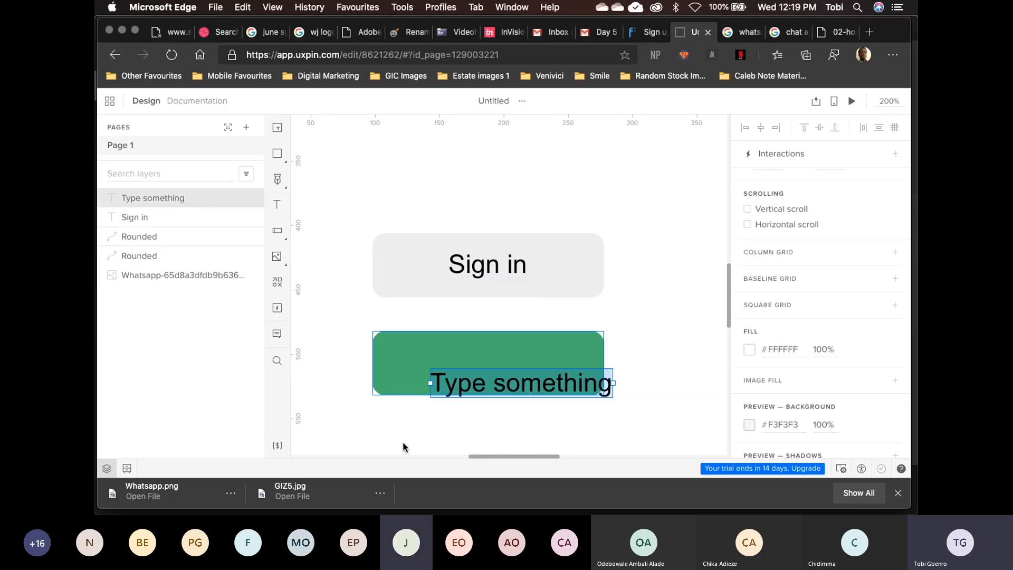
type("D")
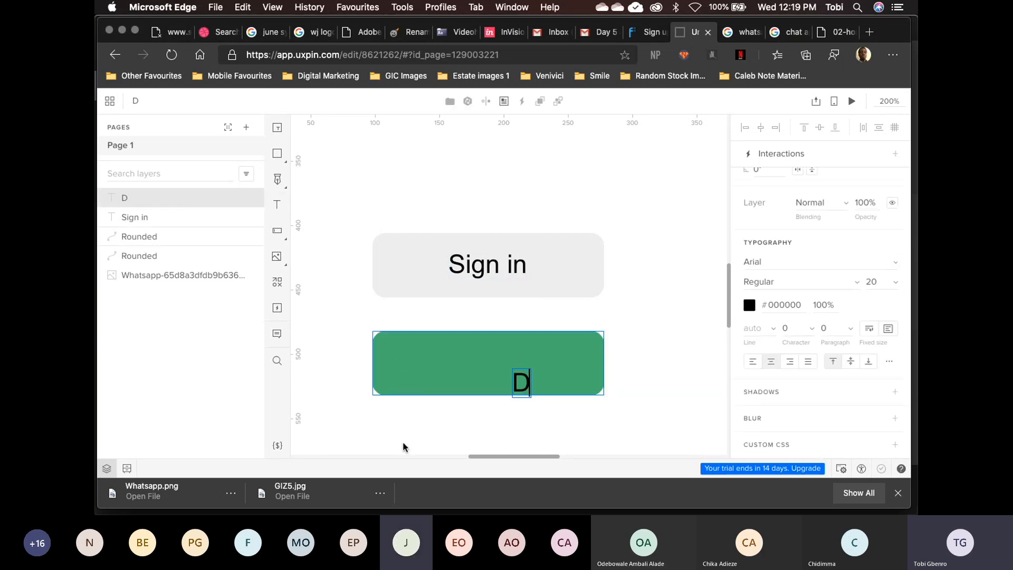
key("BackSpace")
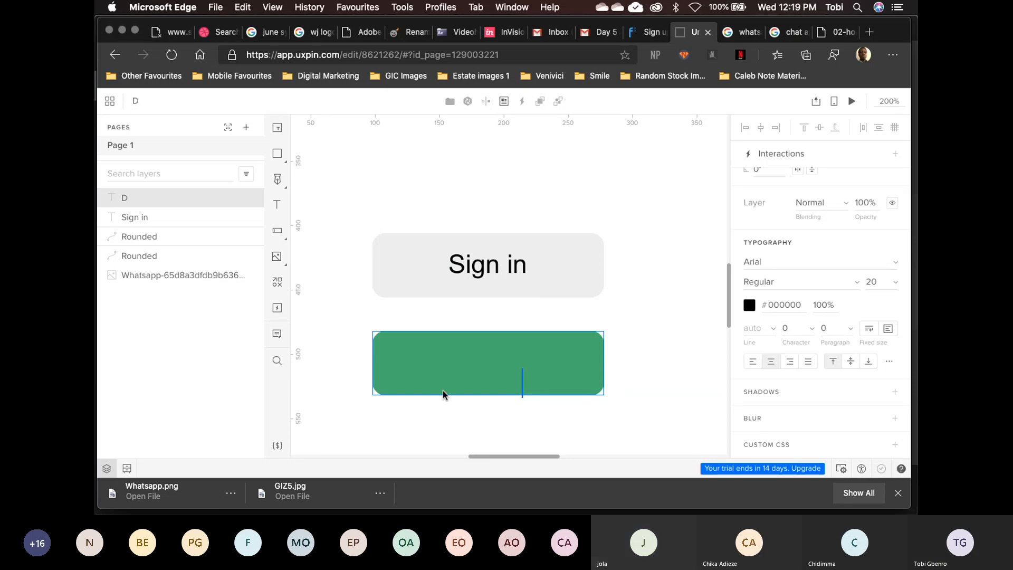
left_click(486, 270)
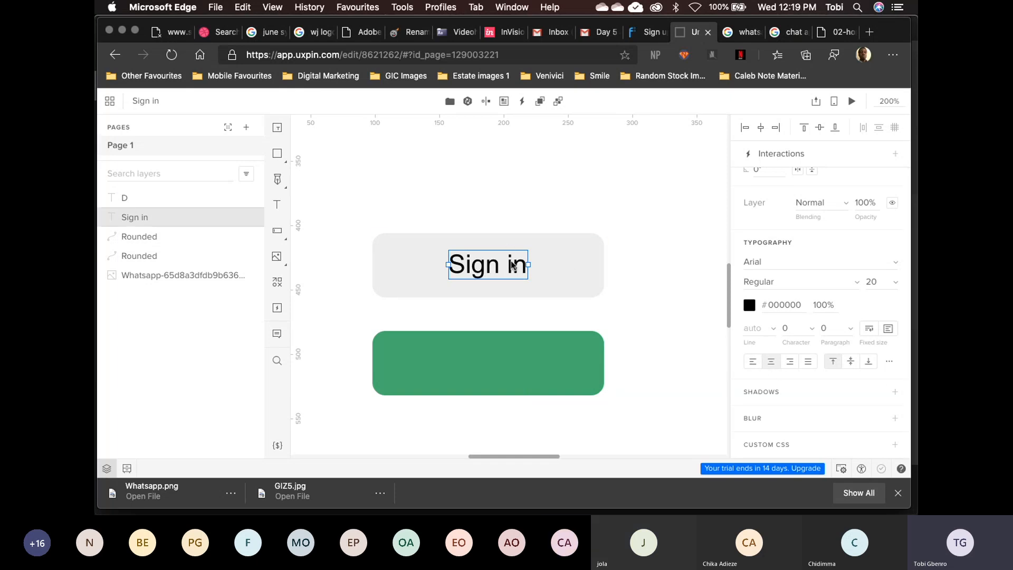
left_click_drag(513, 266, 515, 267)
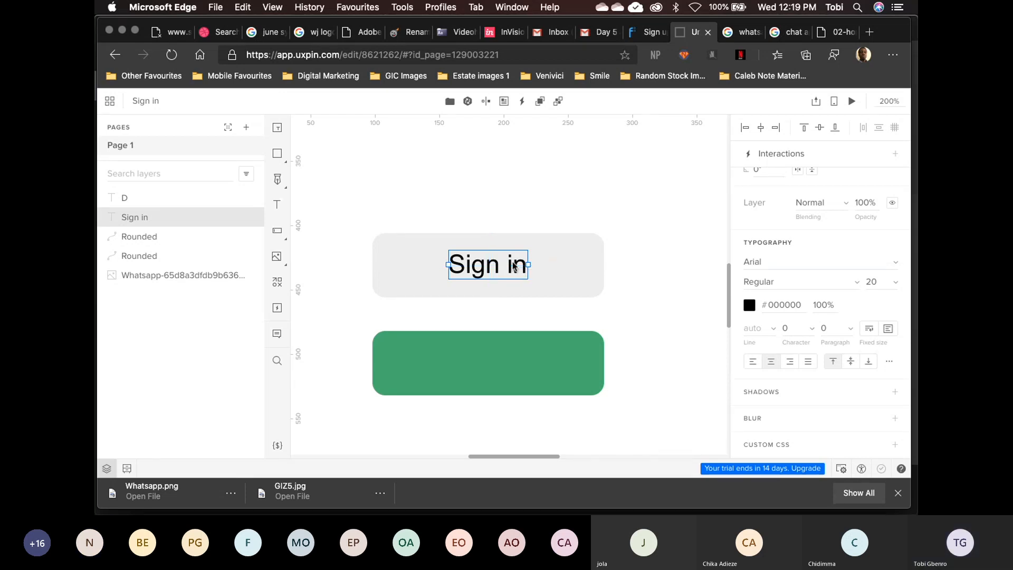
left_click(127, 200)
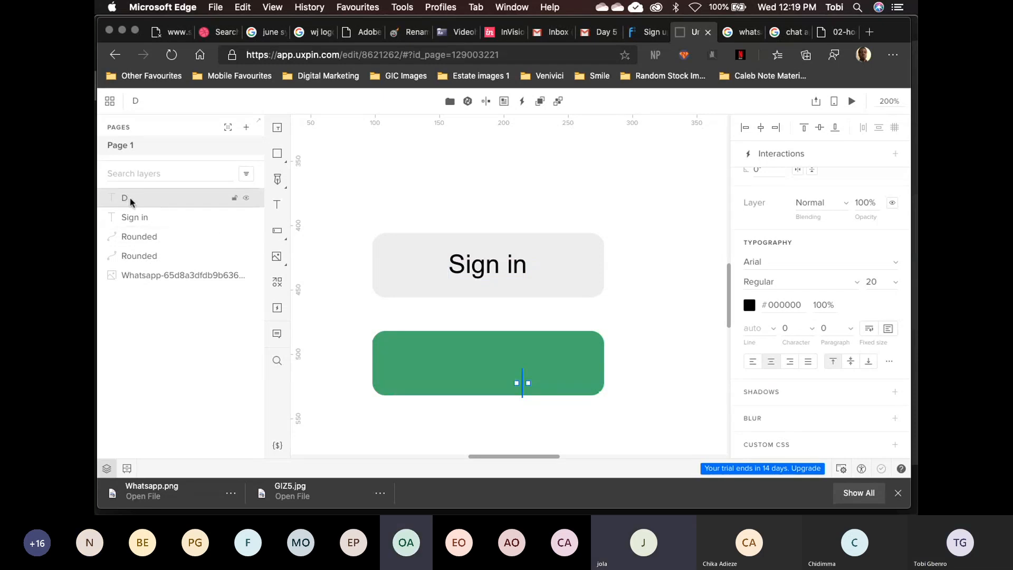
double_click(130, 202)
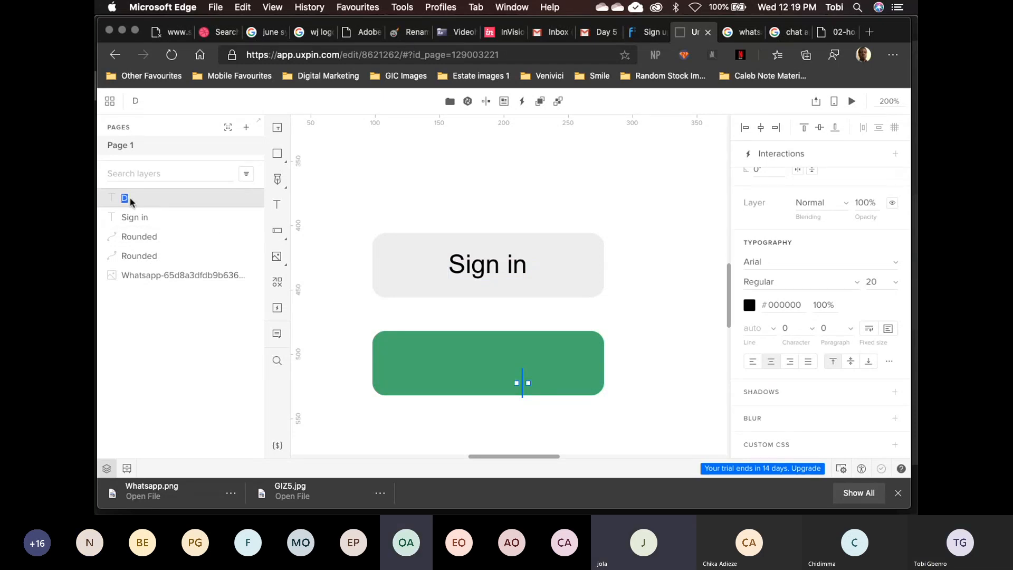
left_click(153, 345)
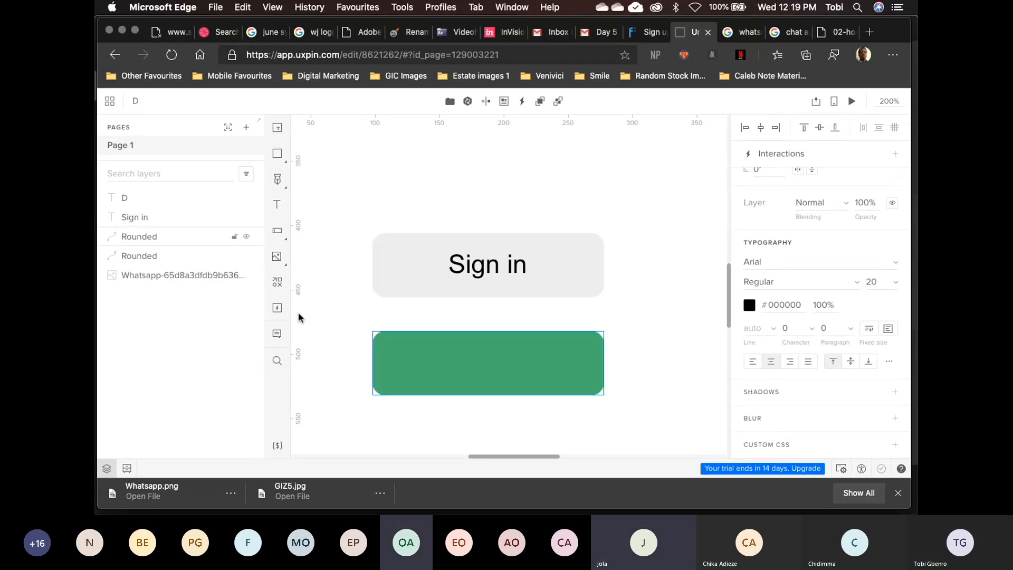
left_click(163, 198)
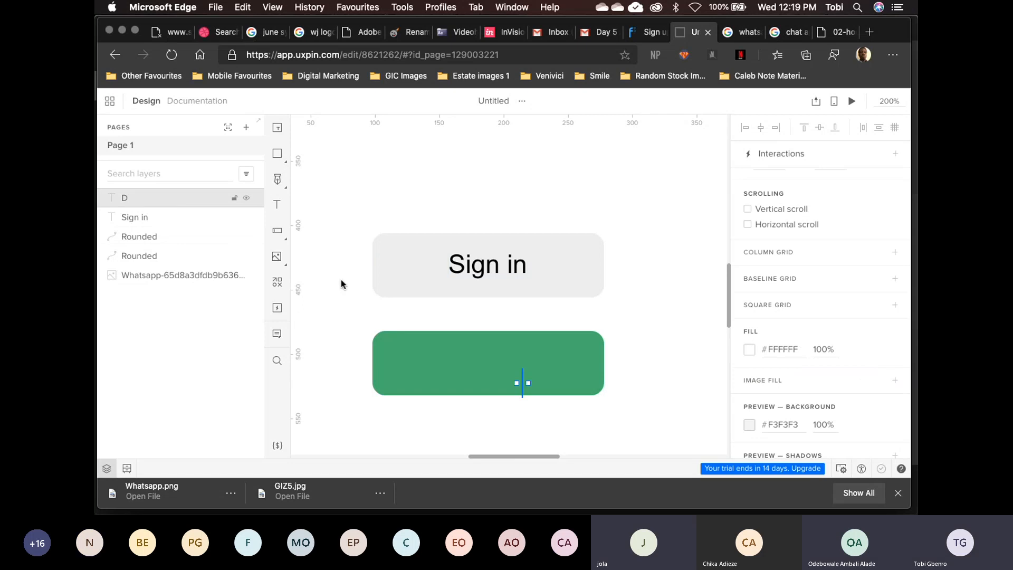
key("Delete")
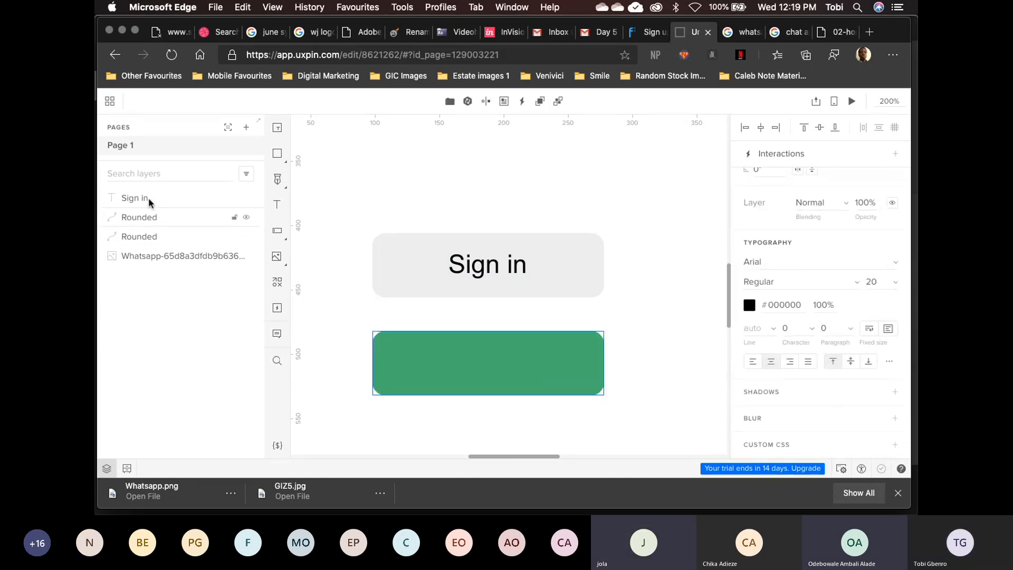
Move the "Sign in" text off the grey rounded rectangle and back to the rectangle's centre
left_click(148, 197)
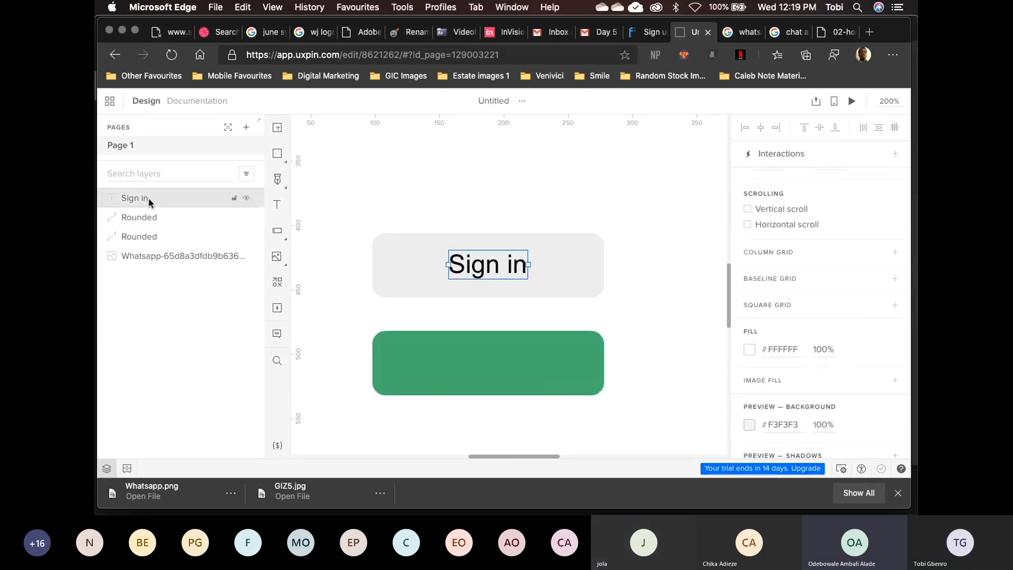
left_click(496, 270)
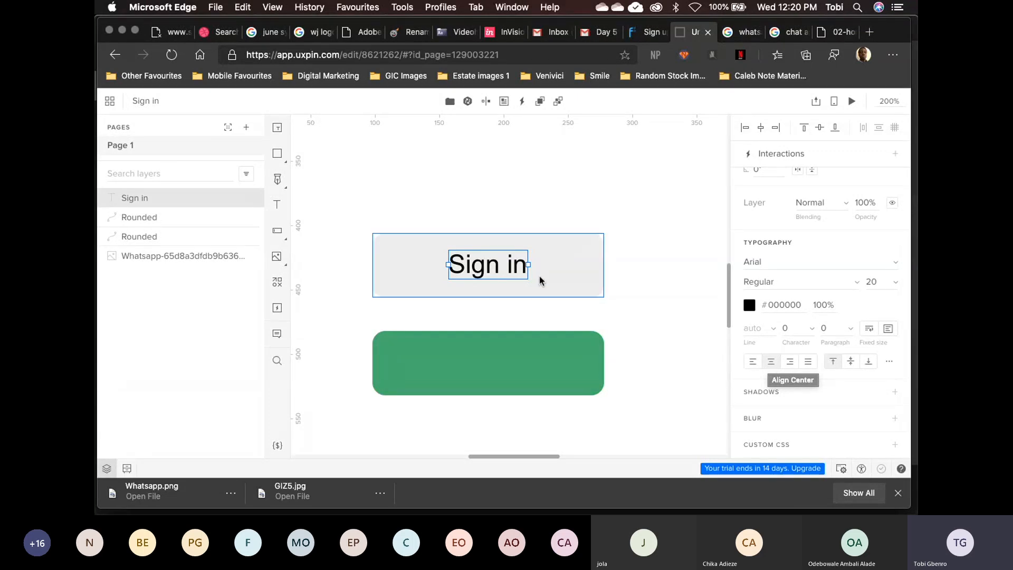
mouse_move(512, 266)
left_mouse_down()
mouse_move(629, 248)
mouse_move(546, 270)
mouse_move(509, 268)
left_mouse_up()
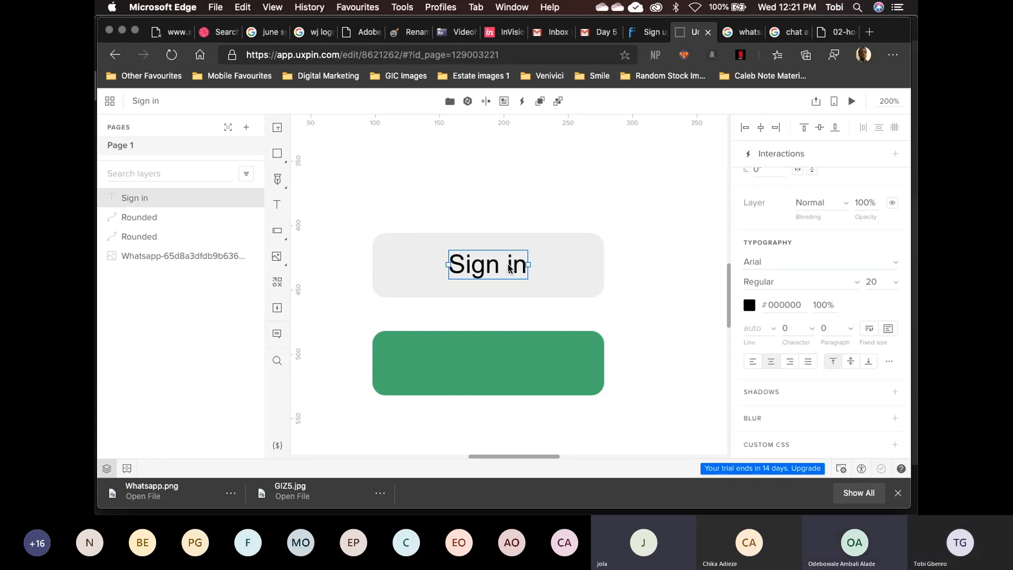
left_click_drag(512, 265, 610, 193)
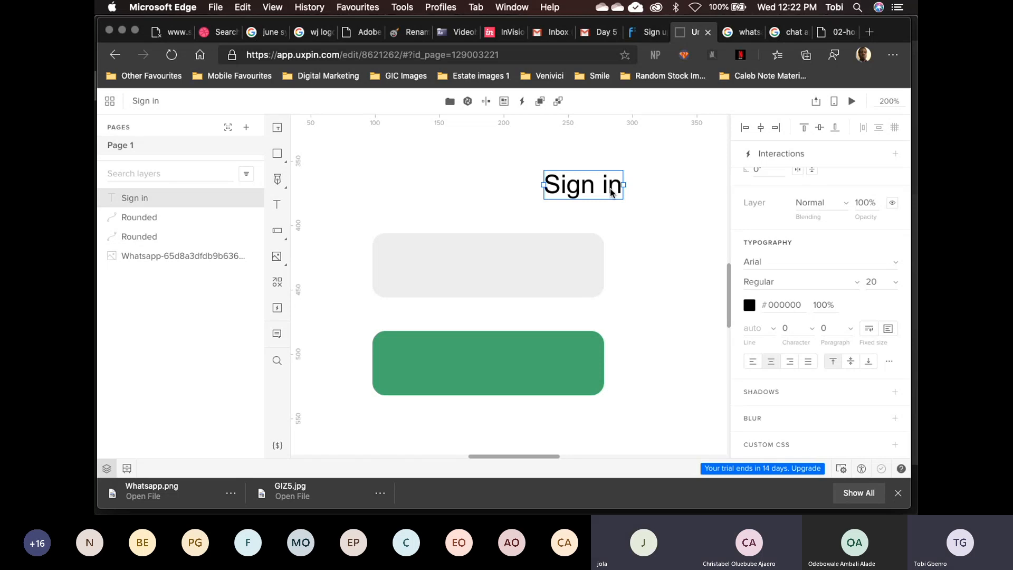
left_click_drag(600, 191, 516, 275)
left_click(660, 267)
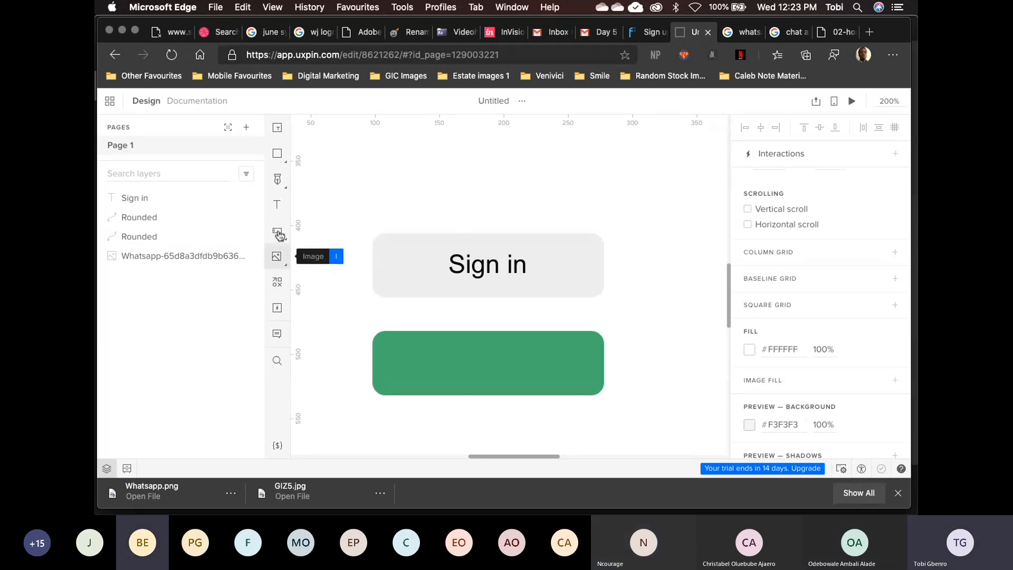
Add the text "Sign up" on the green rounded rectangle
left_click(277, 204)
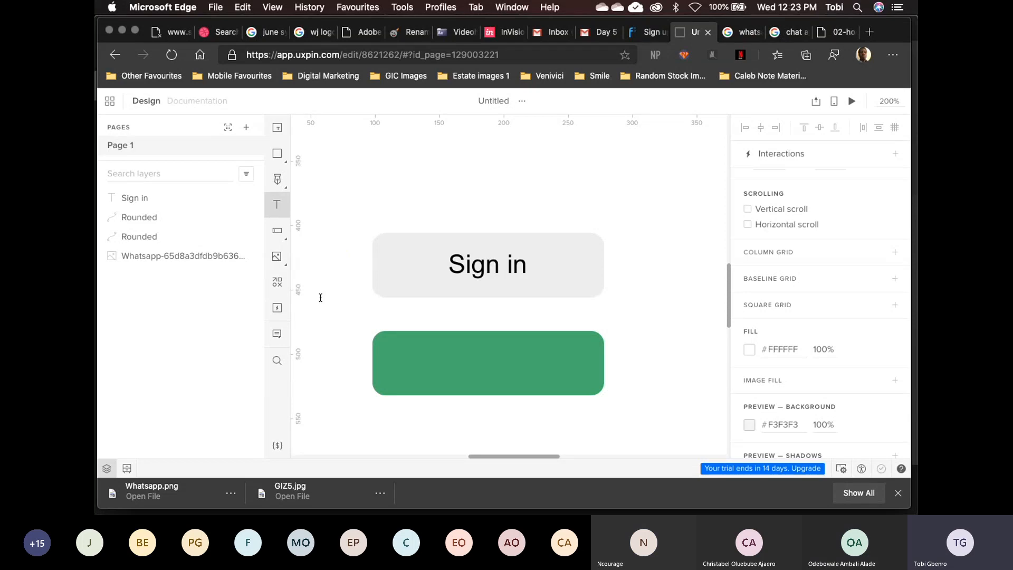
left_click(412, 364)
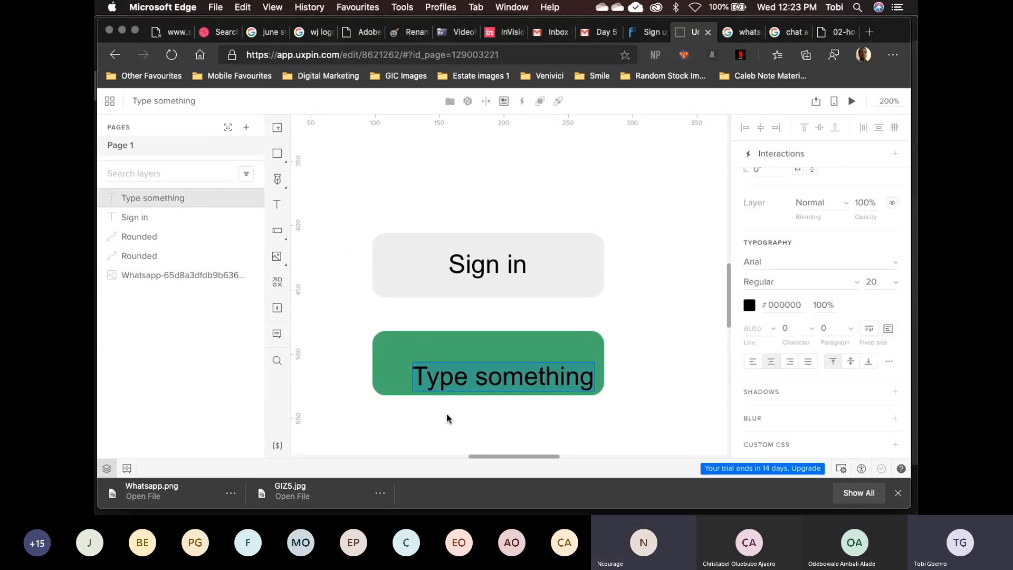
type("Sign up")
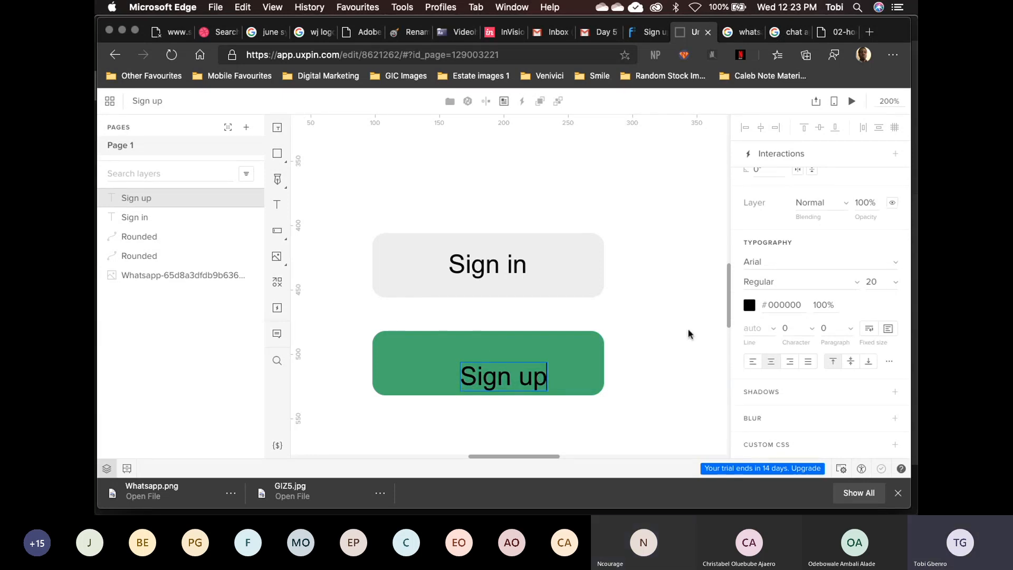
Change the "Sign up" text colour to near-white and centre the text on the green rounded rectangle
left_click(750, 305)
left_click_drag(600, 278, 563, 183)
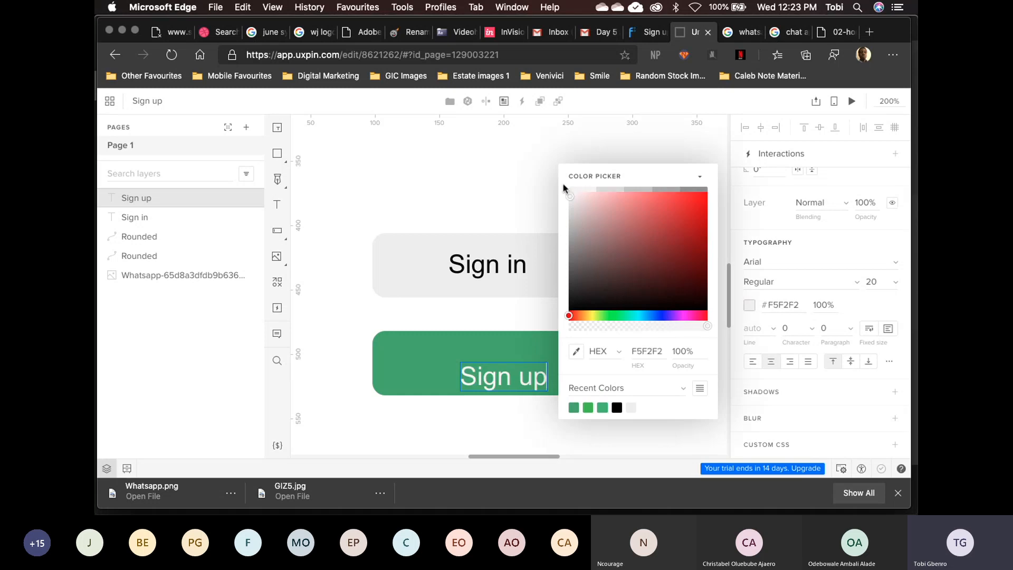
left_click(300, 174)
mouse_move(489, 365)
left_mouse_down()
mouse_move(501, 363)
mouse_move(479, 360)
mouse_move(492, 354)
left_mouse_up()
left_click(624, 326)
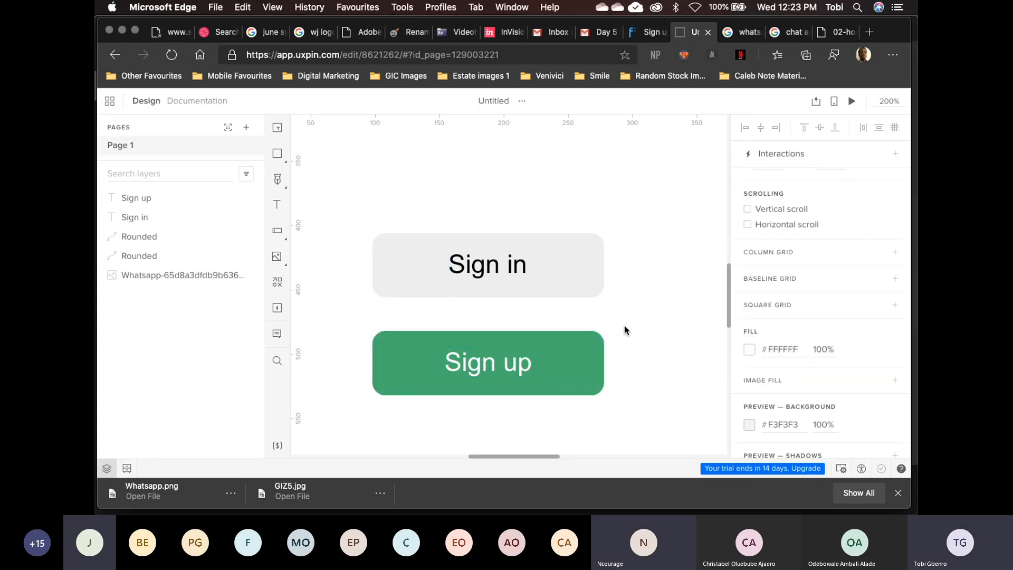
key("super+0")
key("super+minus")
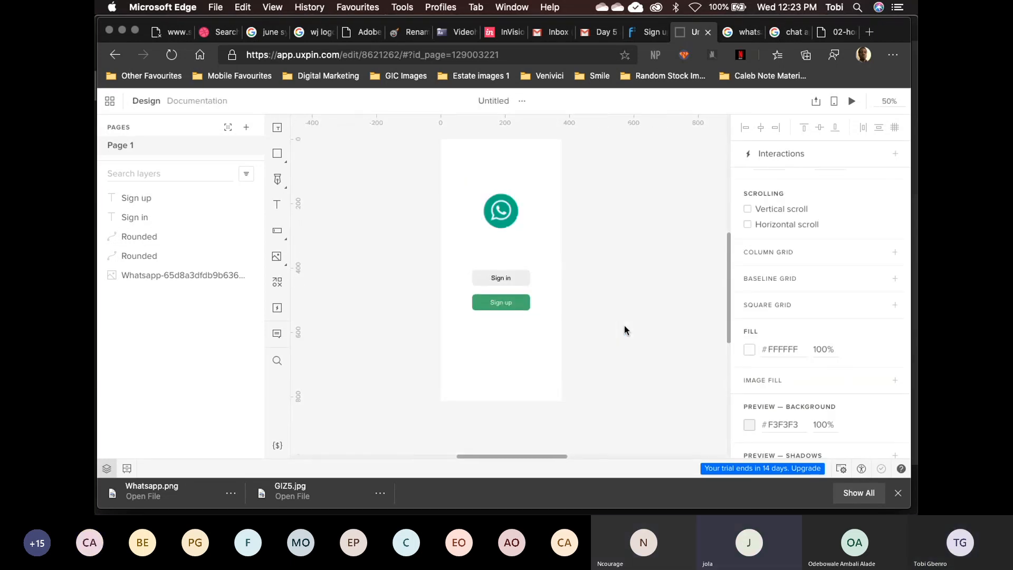
Examine how the "Sign in" and "Sign up" labels sit on their rounded rectangles, both up close and across the whole screen
key("super+equal")
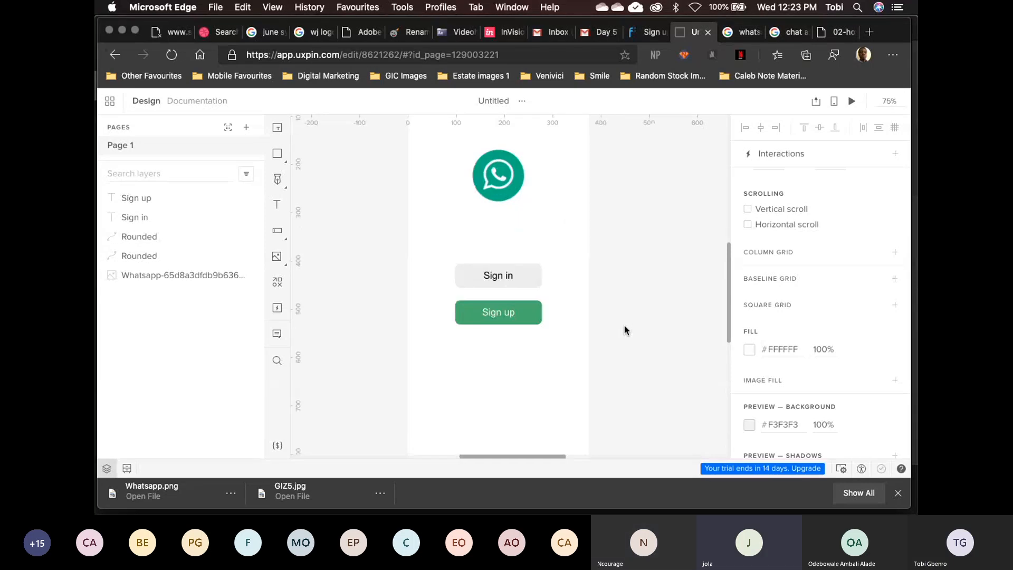
key("super+equal")
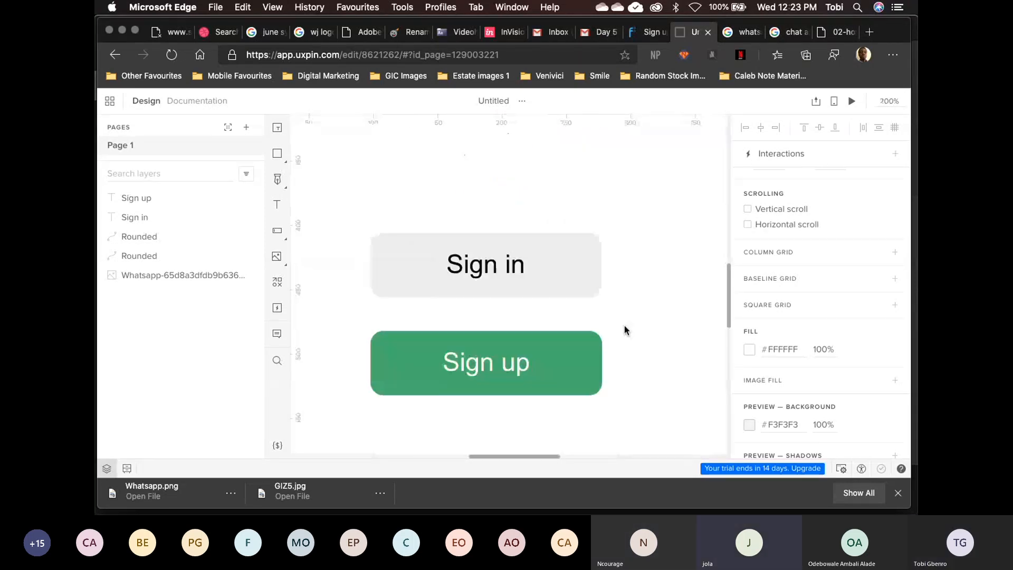
left_click(518, 272)
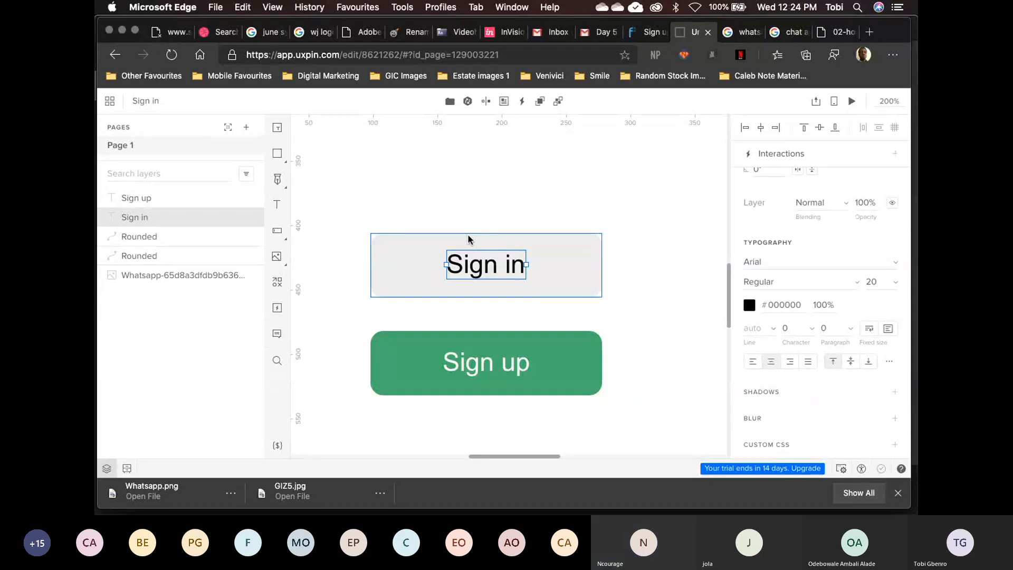
scroll(467, 238, "down", 5)
left_click(669, 311)
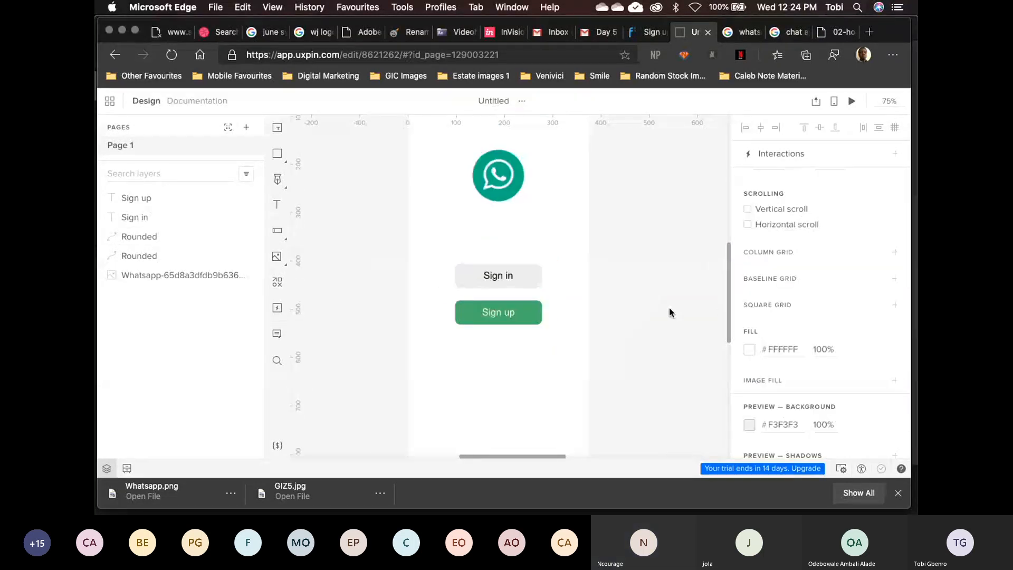
key("super+minus")
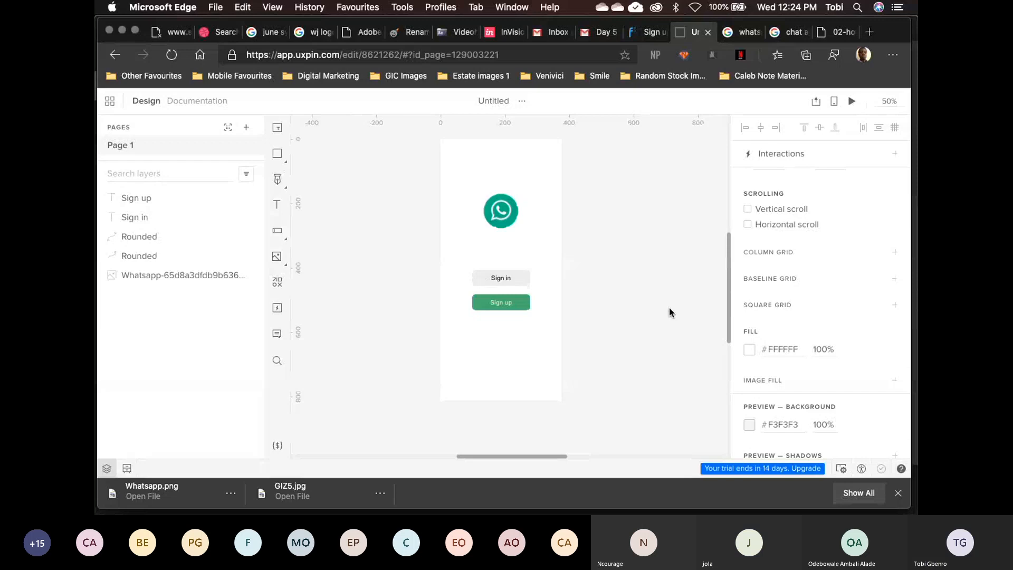
scroll(637, 296, "up", 2)
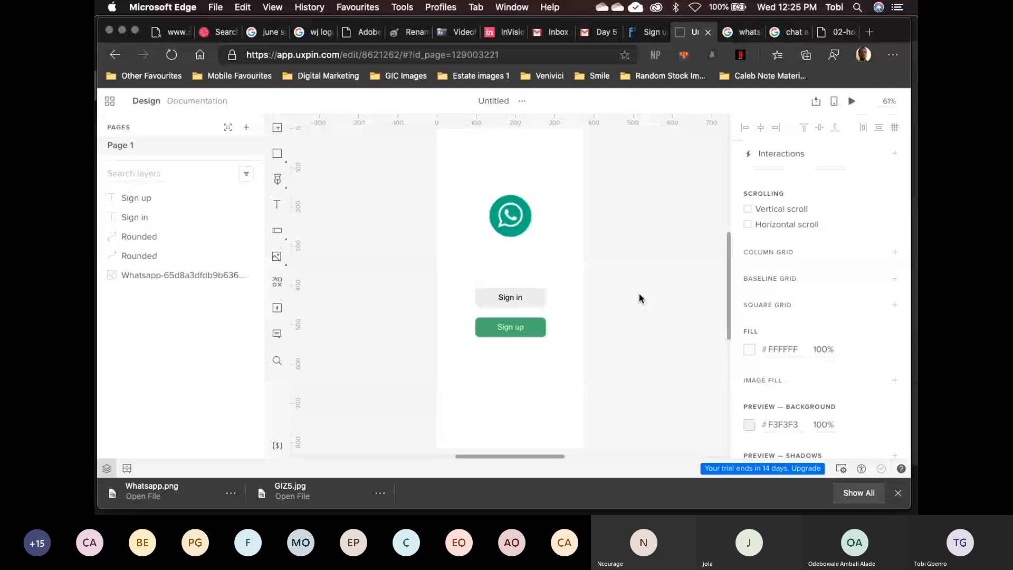
key("ctrl+Up")
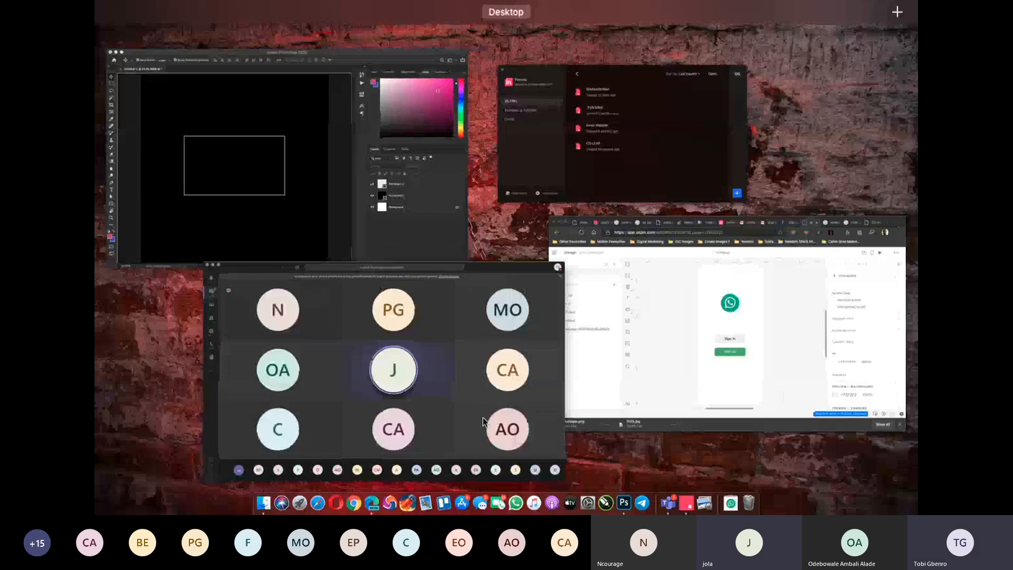
left_click(585, 351)
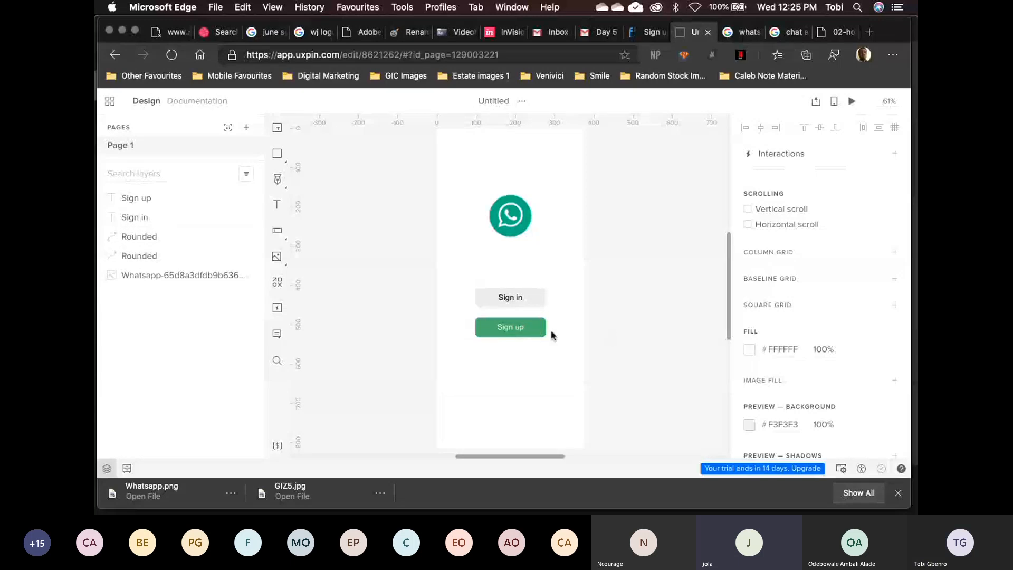
left_click(518, 329)
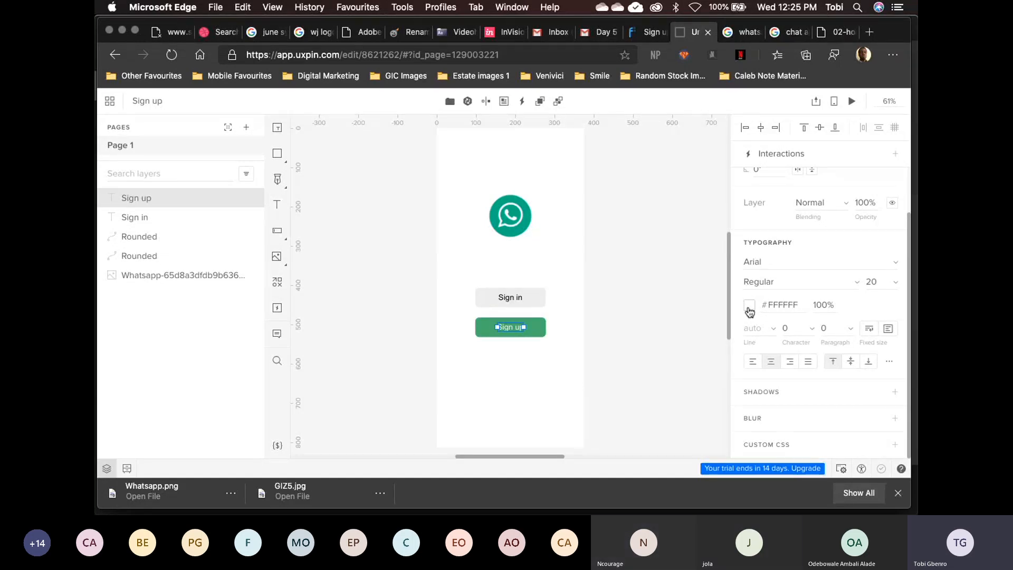
left_click(648, 360)
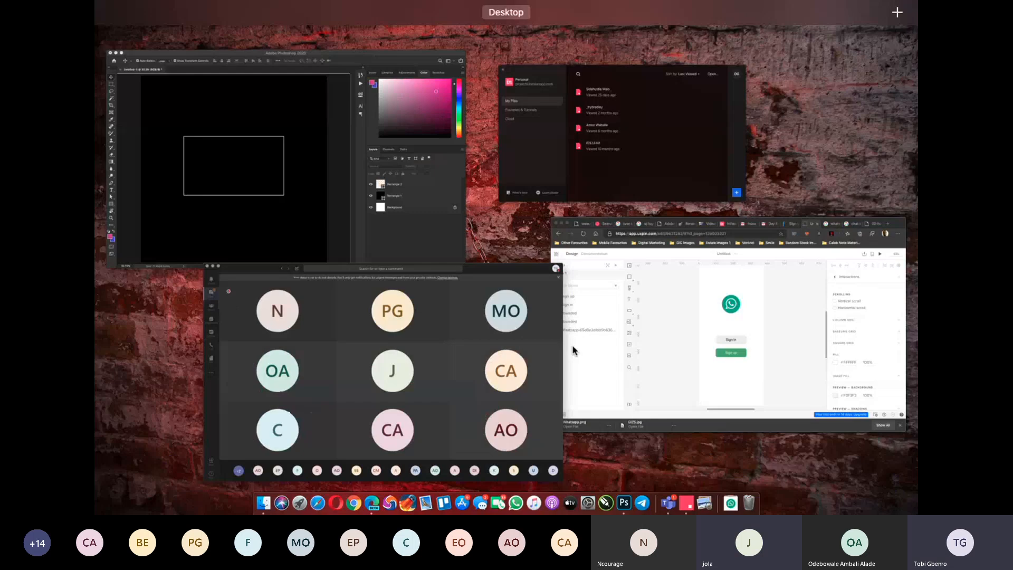
left_click(575, 348)
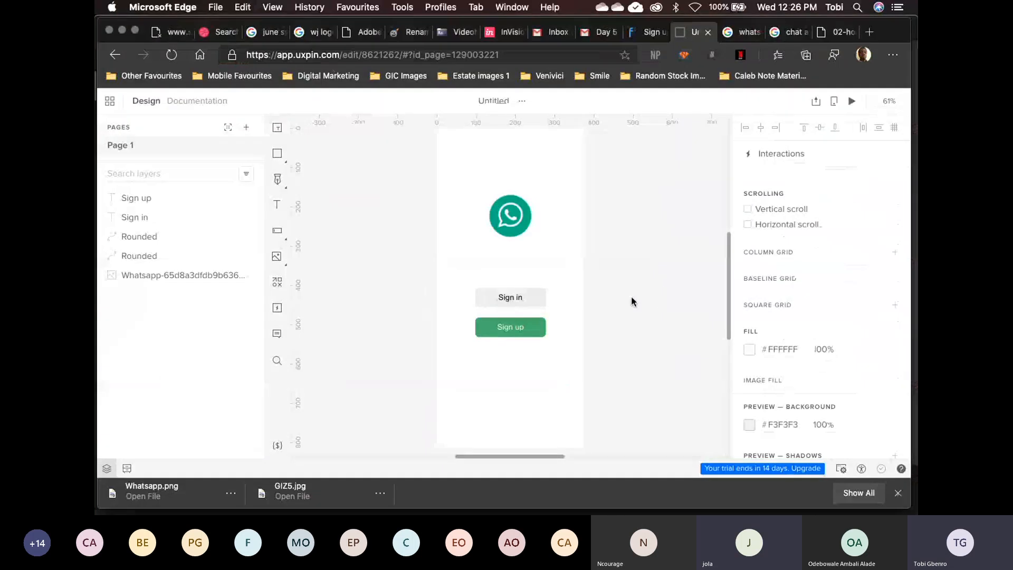
Move the "Sign in" text up off the grey rounded rectangle and return it to the rectangle's centre
left_click(516, 299)
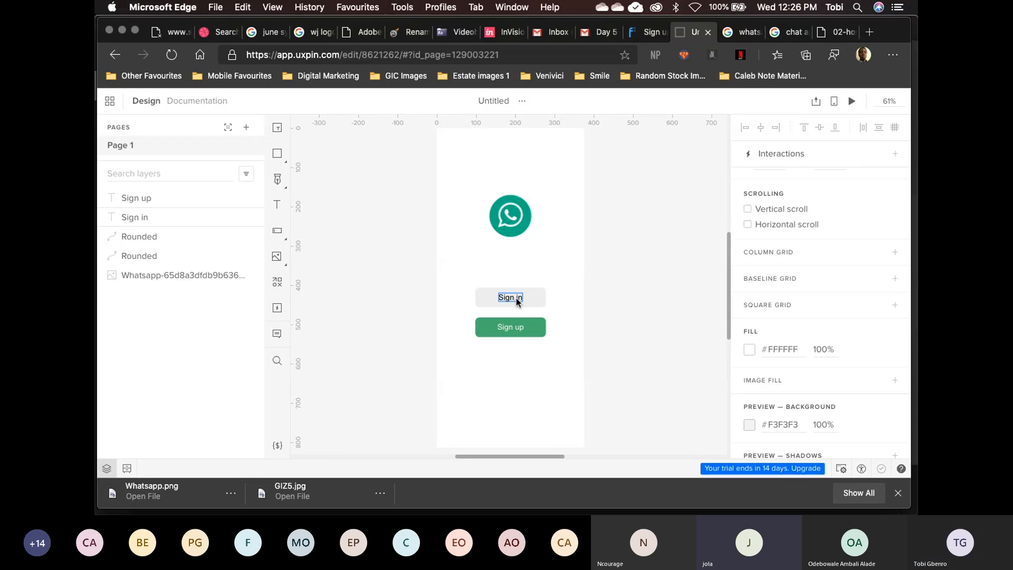
left_click(525, 328)
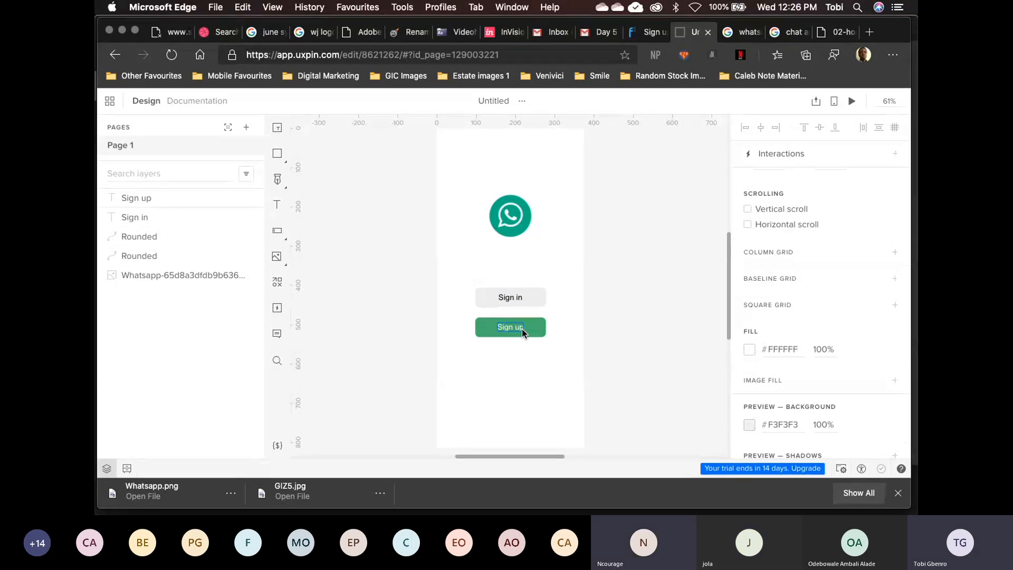
left_click(515, 299)
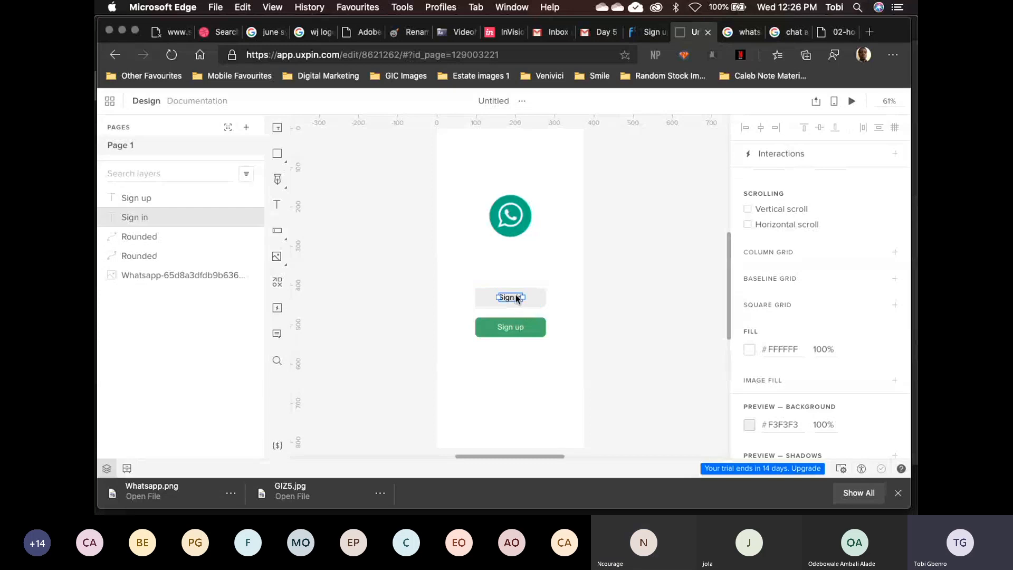
left_click(511, 298)
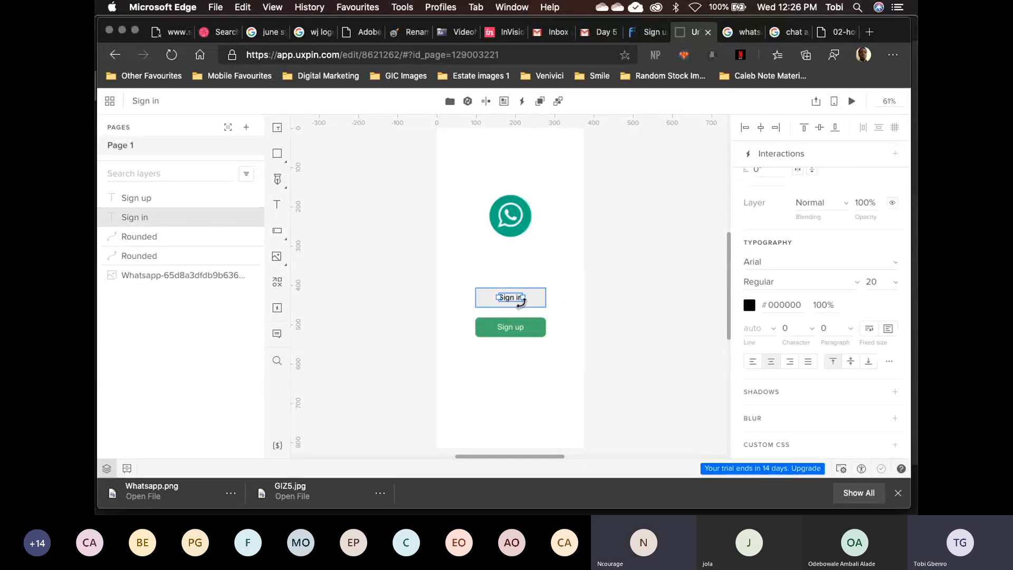
left_click_drag(510, 298, 510, 273)
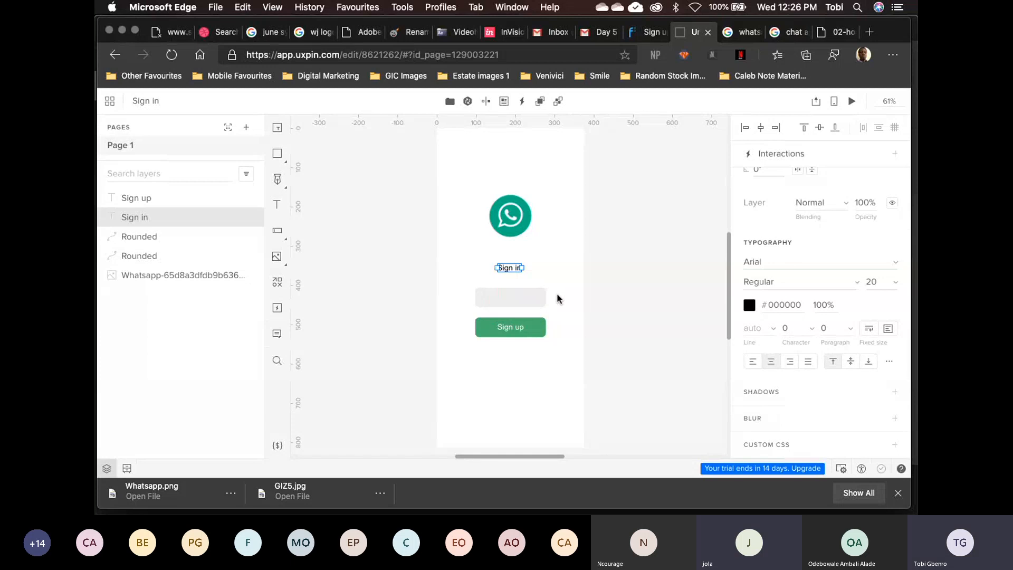
key("super+plus")
key("super+plus")
key("super+plus")
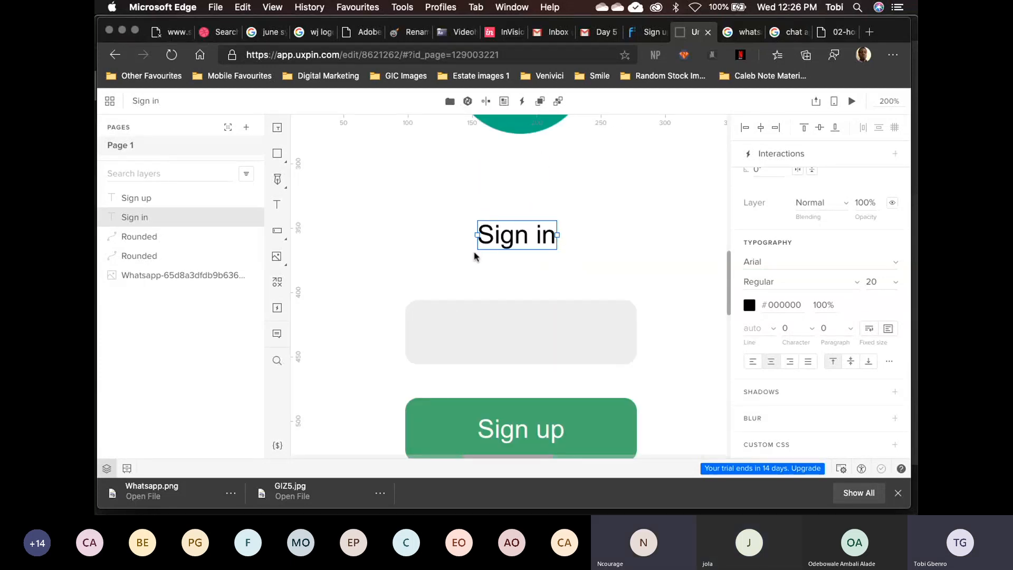
key("super+minus")
left_click_drag(512, 264, 514, 312)
left_click(664, 308)
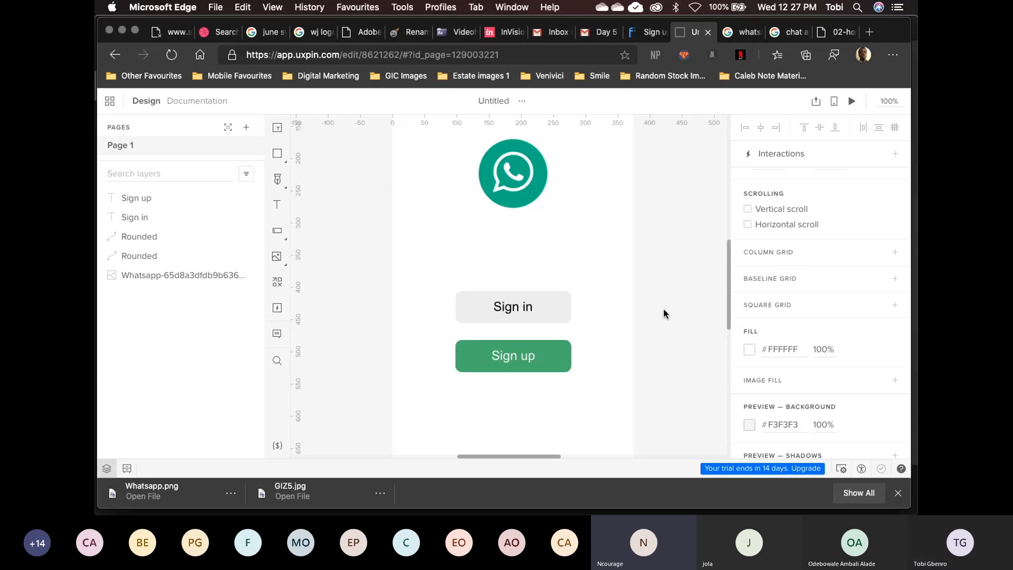
Switch to the Microsoft Teams meeting, mute the microphone and return to the UXPin window
key("super+Tab")
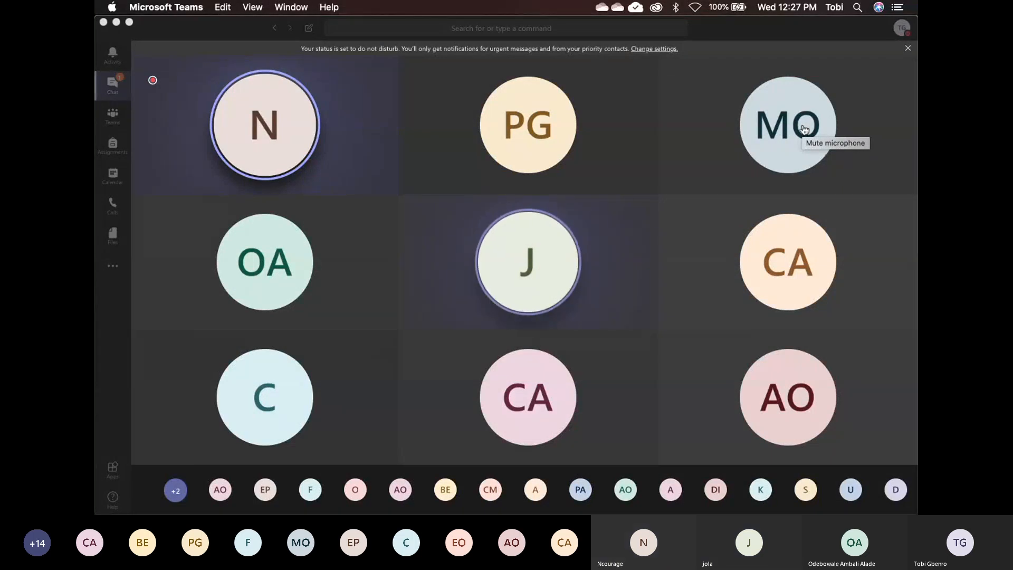
left_click(804, 129)
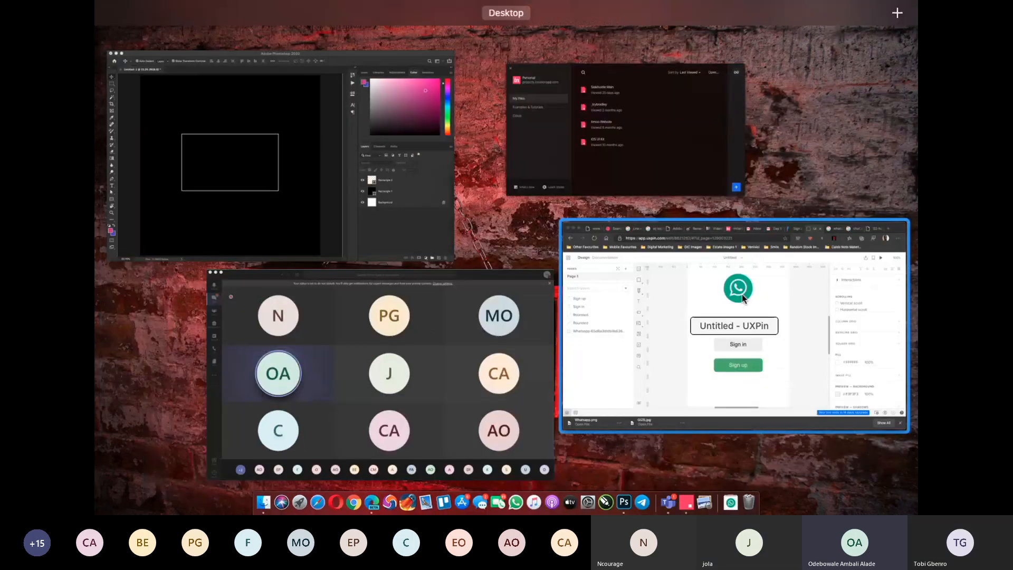
left_click(742, 293)
Move the WhatsApp logo down to X 116, Y 182, centred above the grey "Sign in" rectangle
key("super+minus")
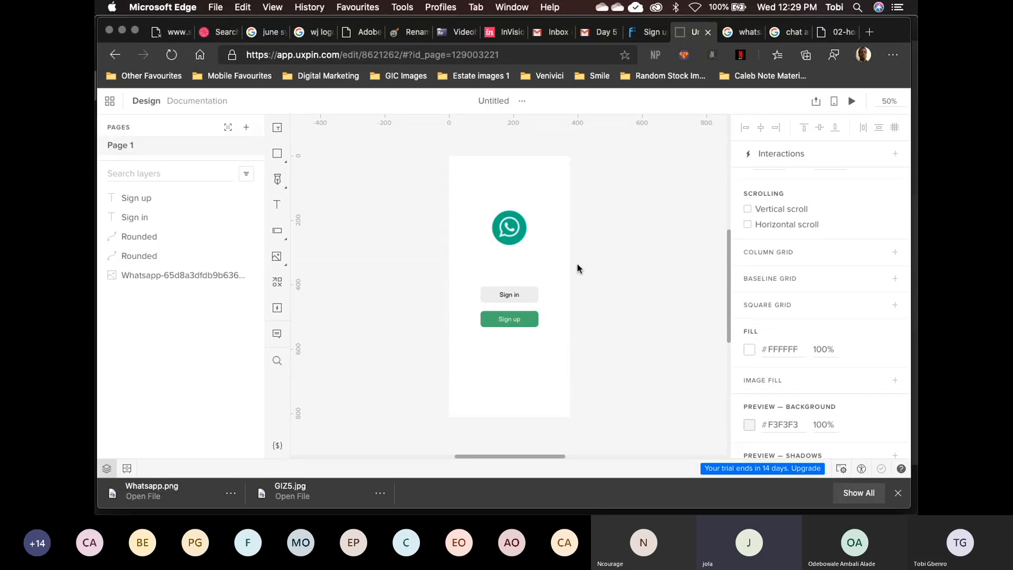
left_click(526, 232)
key("super+0")
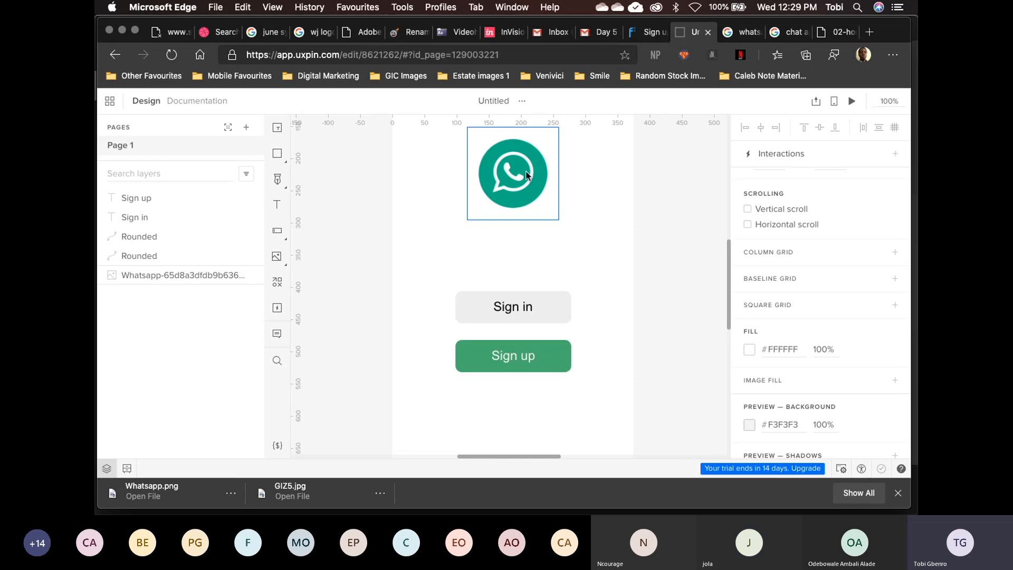
mouse_move(520, 184)
left_mouse_down()
mouse_move(489, 205)
mouse_move(542, 203)
mouse_move(506, 202)
mouse_move(517, 203)
left_mouse_up()
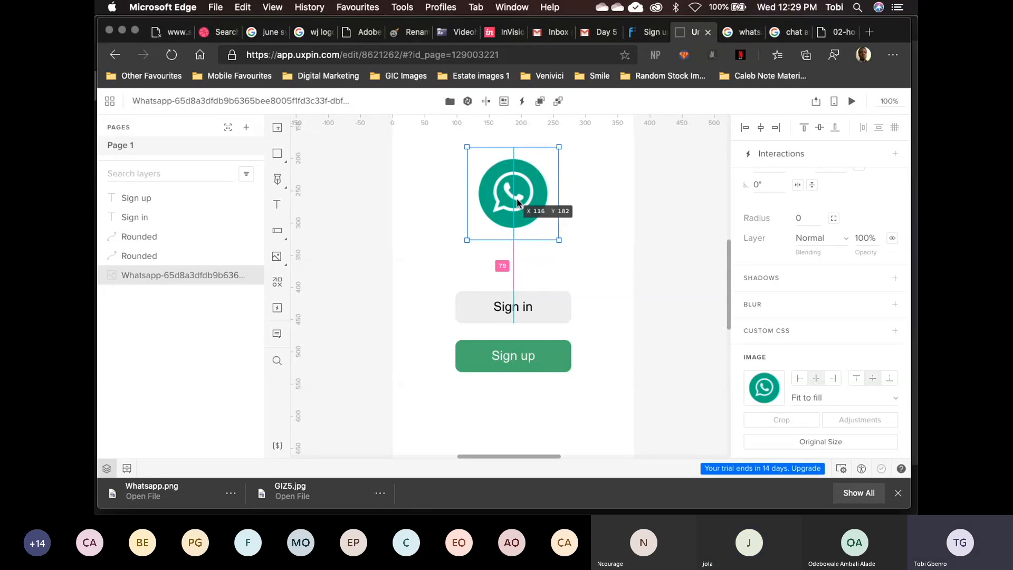
left_click_drag(518, 202, 517, 203)
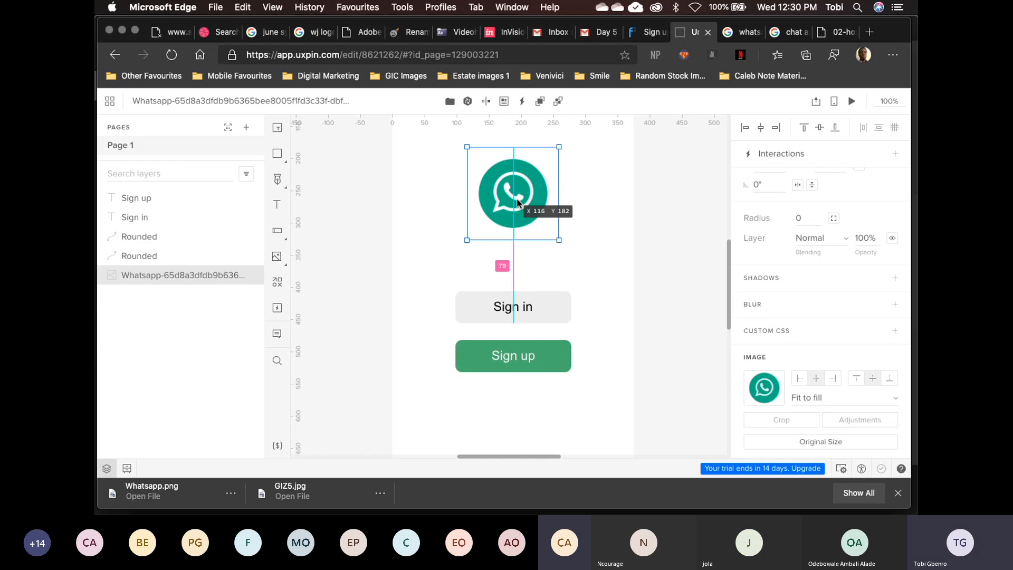
Move the WhatsApp logo off-centre to X 222, Y 179, and back onto the buttons' centre line at X 116, Y about 177
left_click_drag(517, 202, 584, 199)
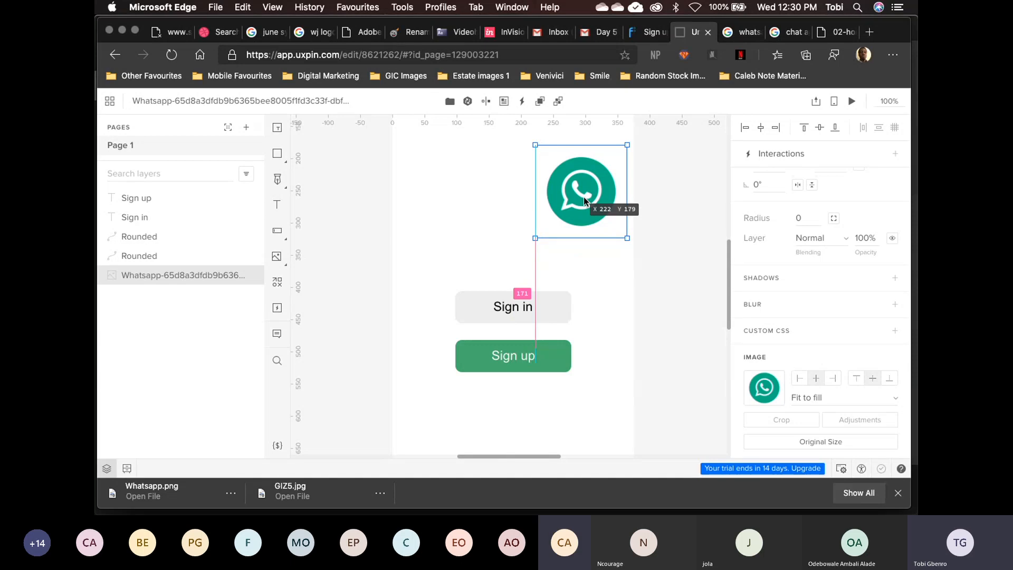
left_click_drag(583, 200, 513, 197)
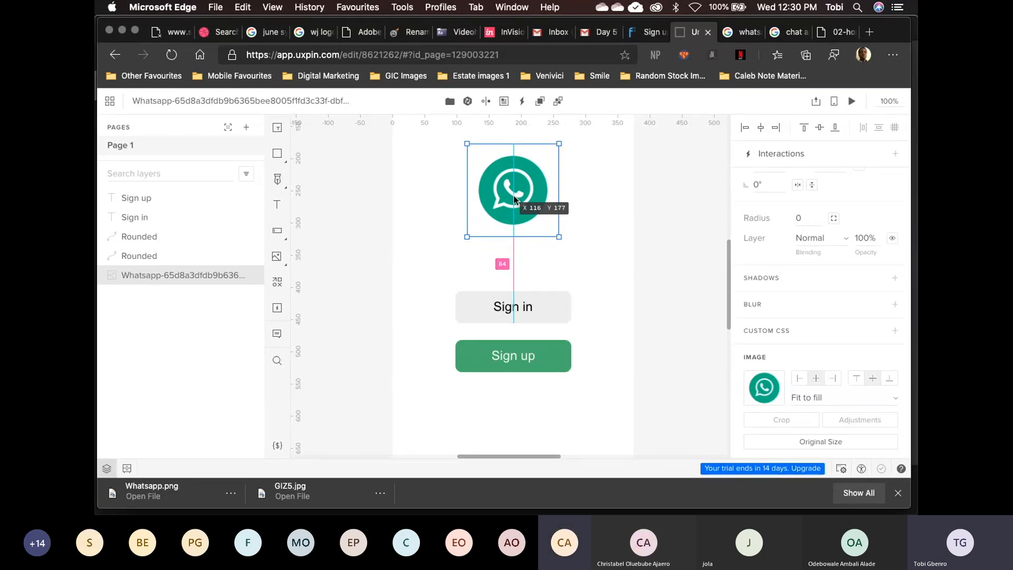
left_click_drag(513, 200, 514, 200)
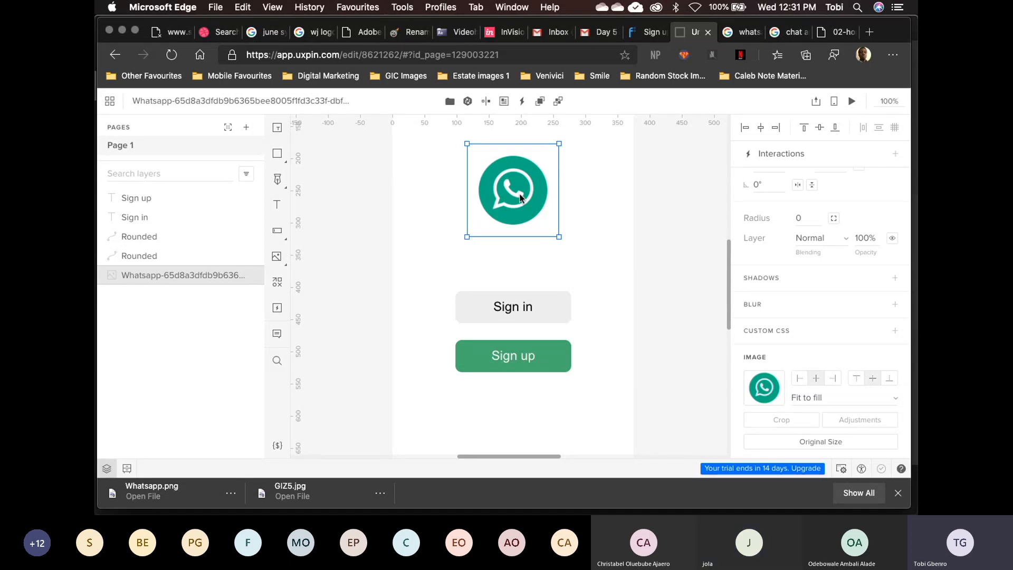
left_click_drag(519, 197, 519, 197)
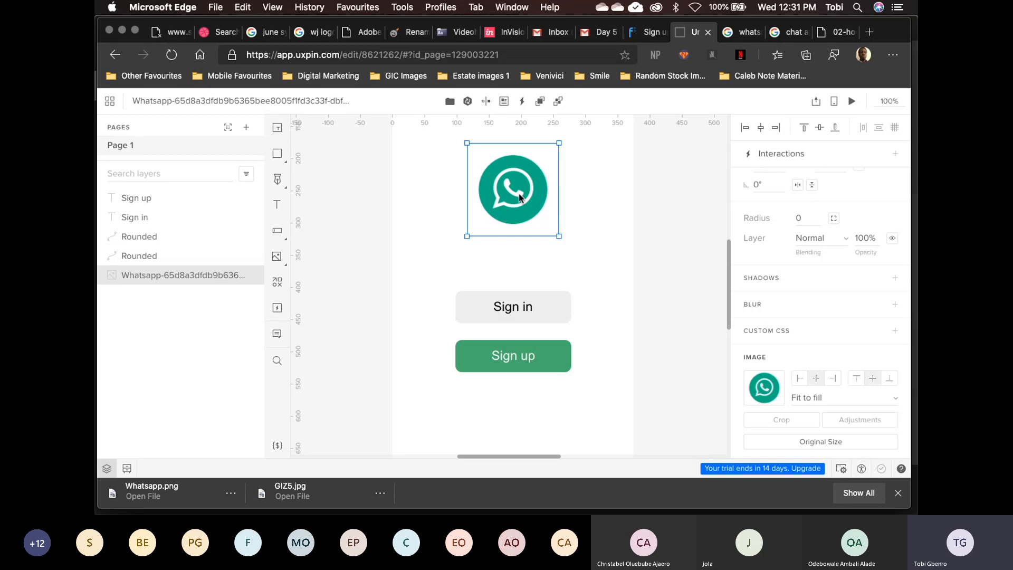
mouse_move(520, 198)
left_mouse_down()
mouse_move(611, 199)
mouse_move(543, 208)
mouse_move(517, 199)
mouse_move(528, 199)
left_mouse_up()
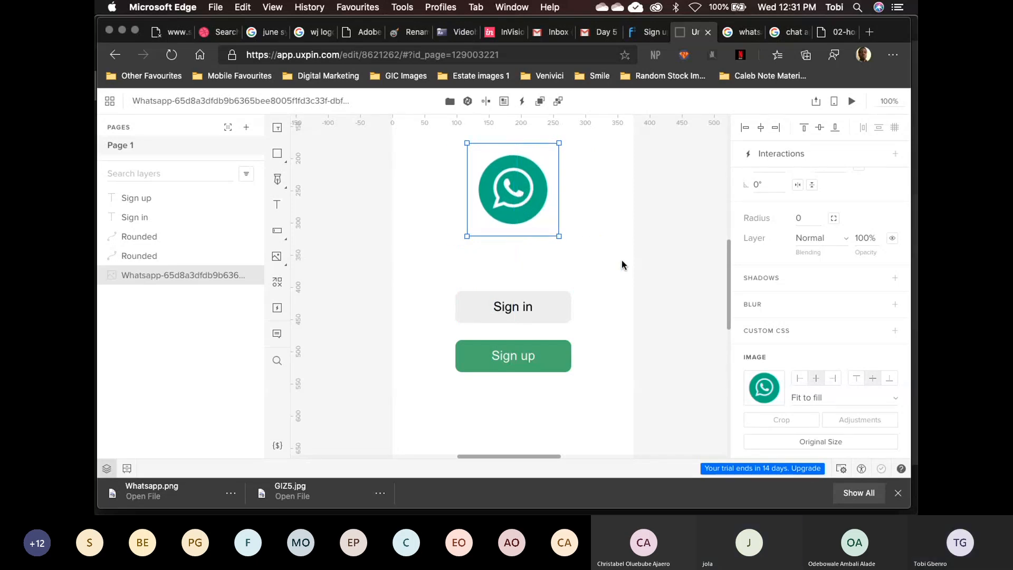
left_click(666, 273)
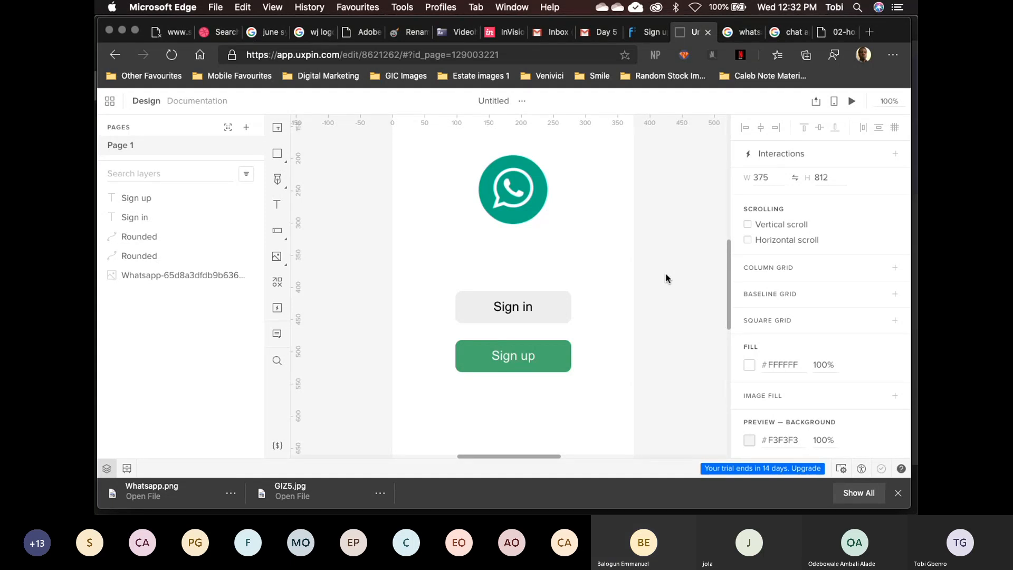
key("super+minus")
key("super+minus")
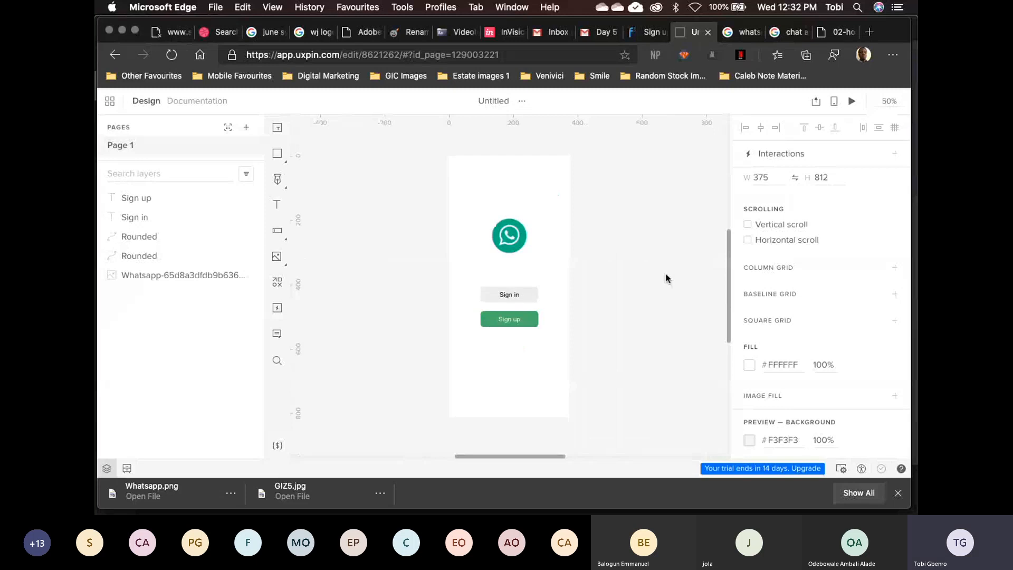
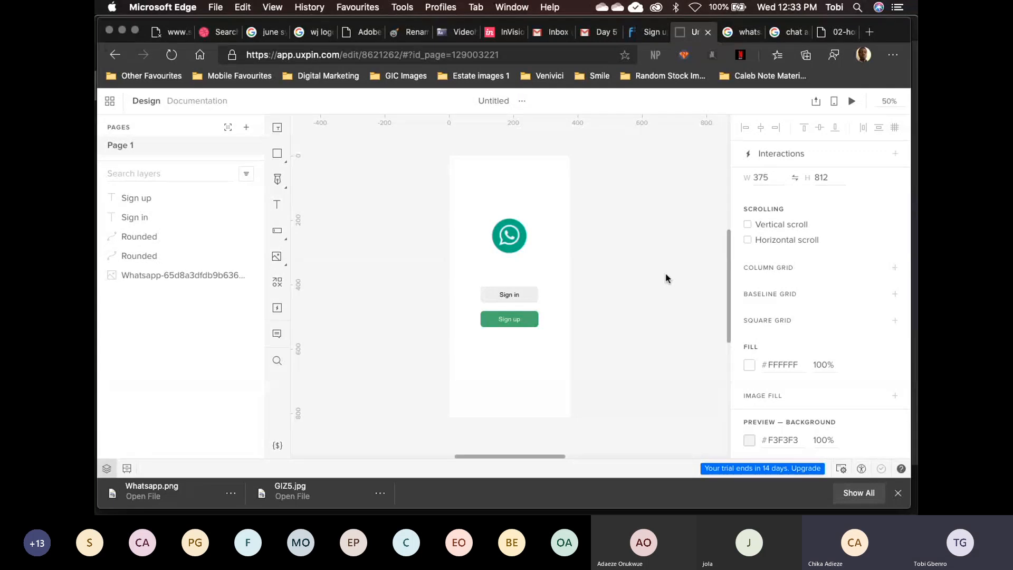
left_click(278, 154)
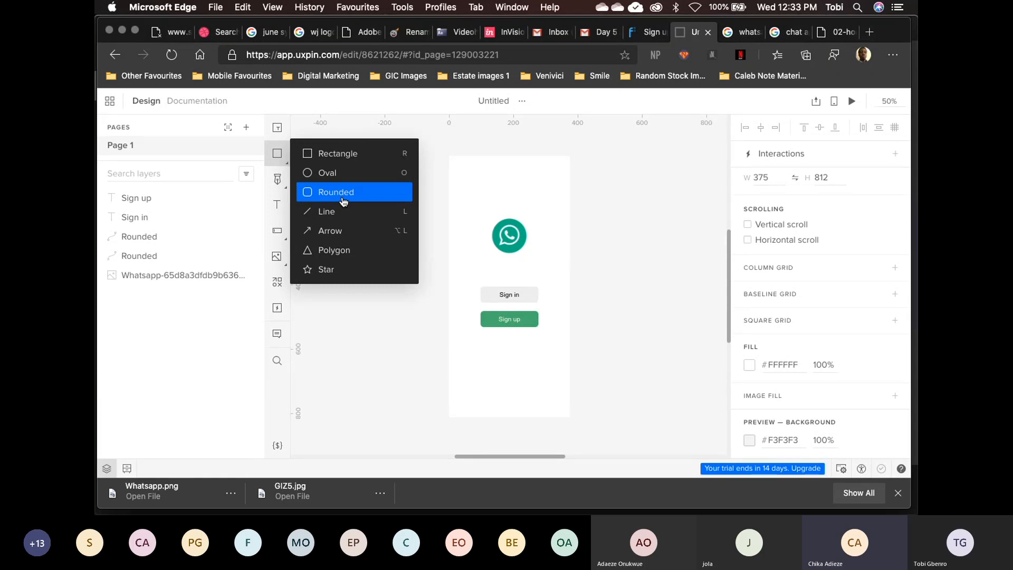
left_click(408, 353)
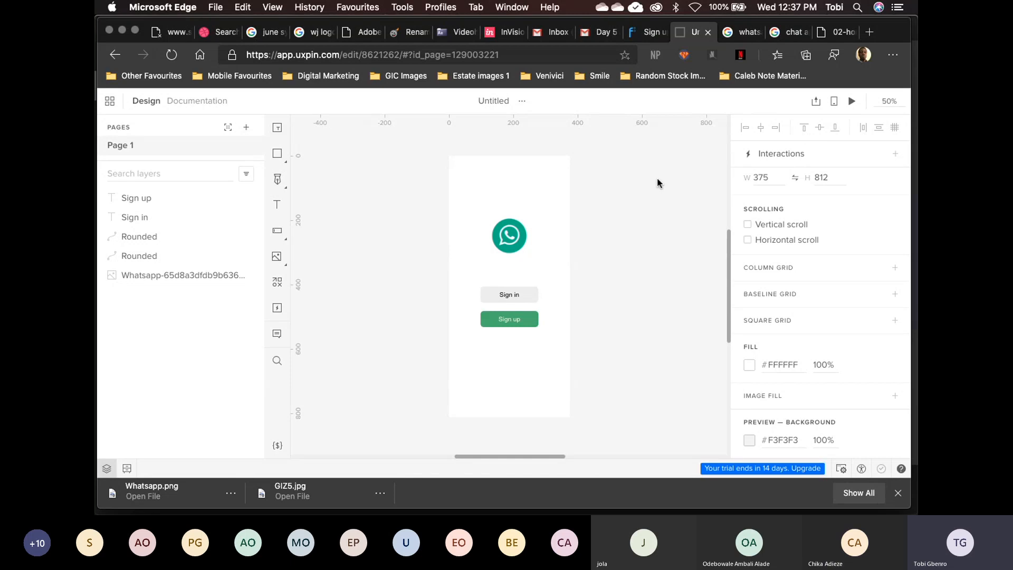
scroll(651, 234, "right", 2)
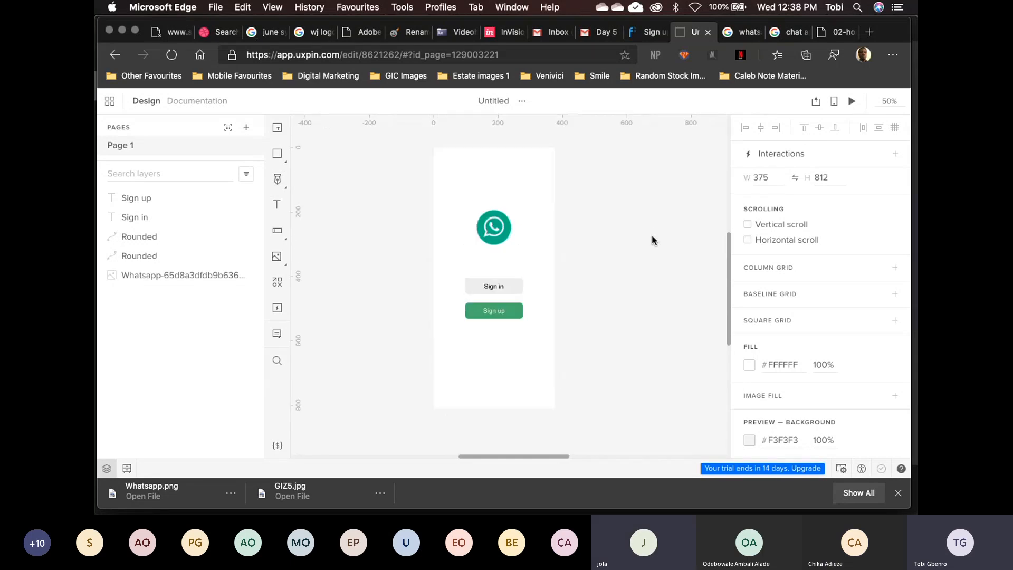
scroll(652, 240, "left", 2)
scroll(652, 240, "up", 1)
scroll(652, 241, "right", 2)
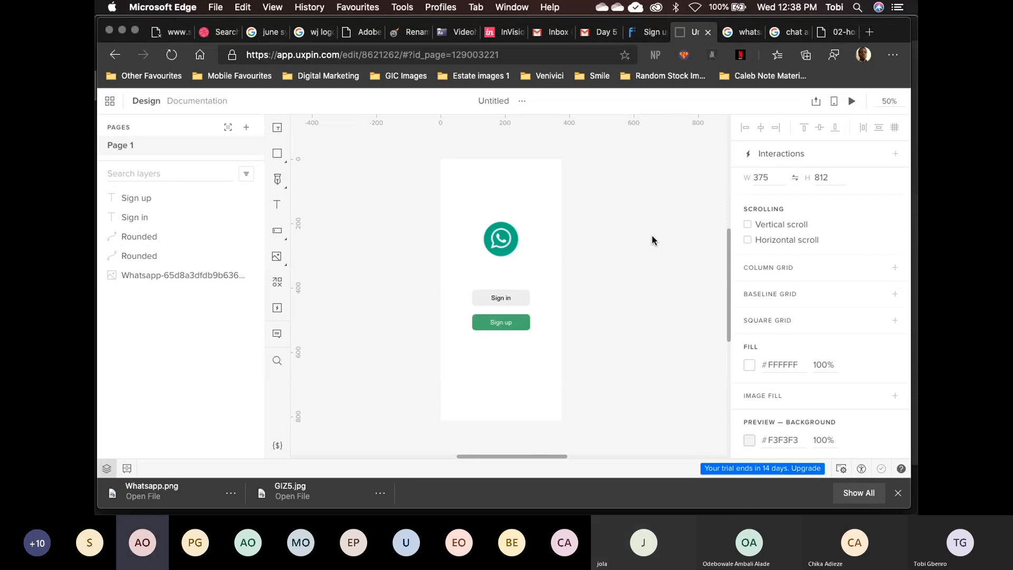
left_click(801, 137)
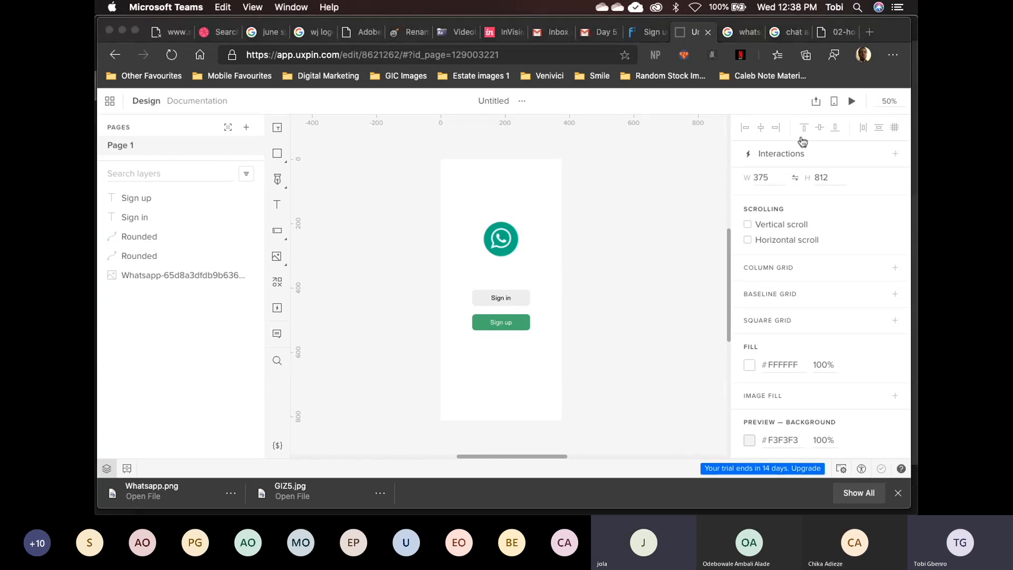